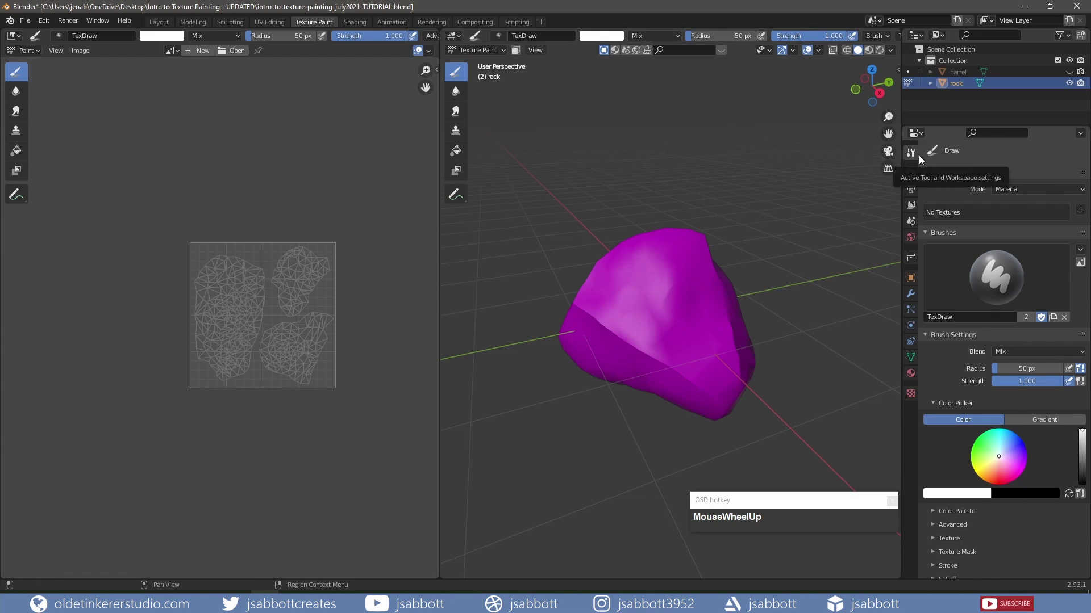
Add a 1024 × 1024 px Base Color texture paint slot with a grey fill to the rock's material
click(1082, 211)
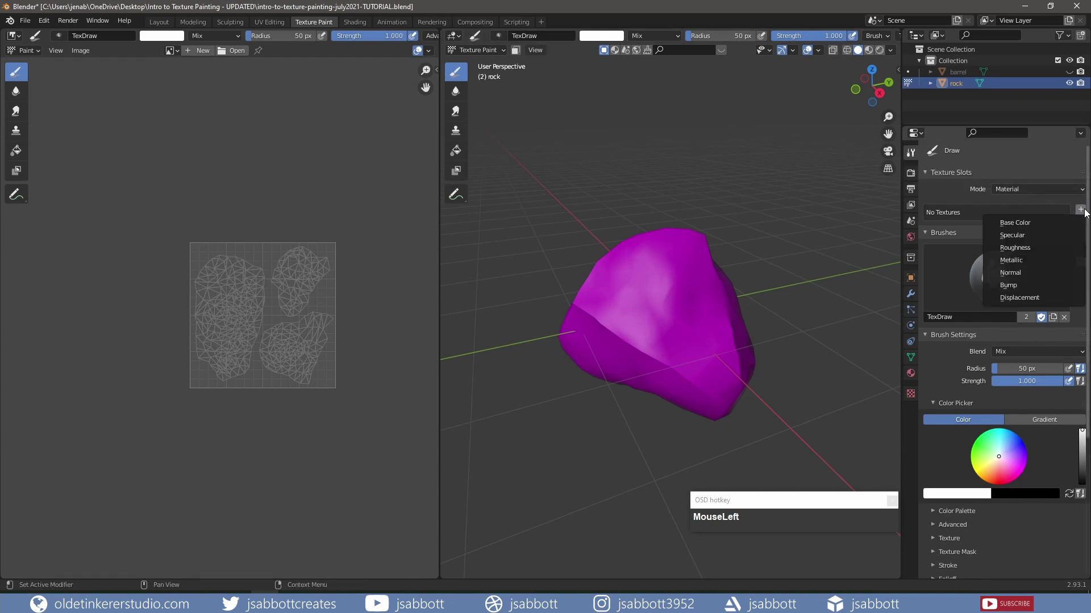
click(1058, 225)
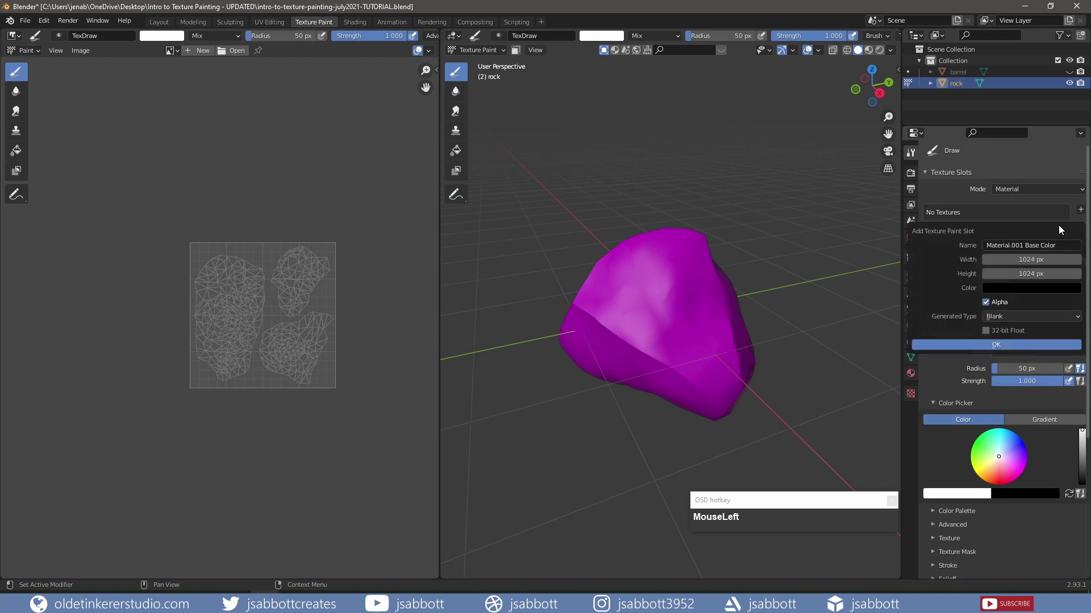
click(1017, 289)
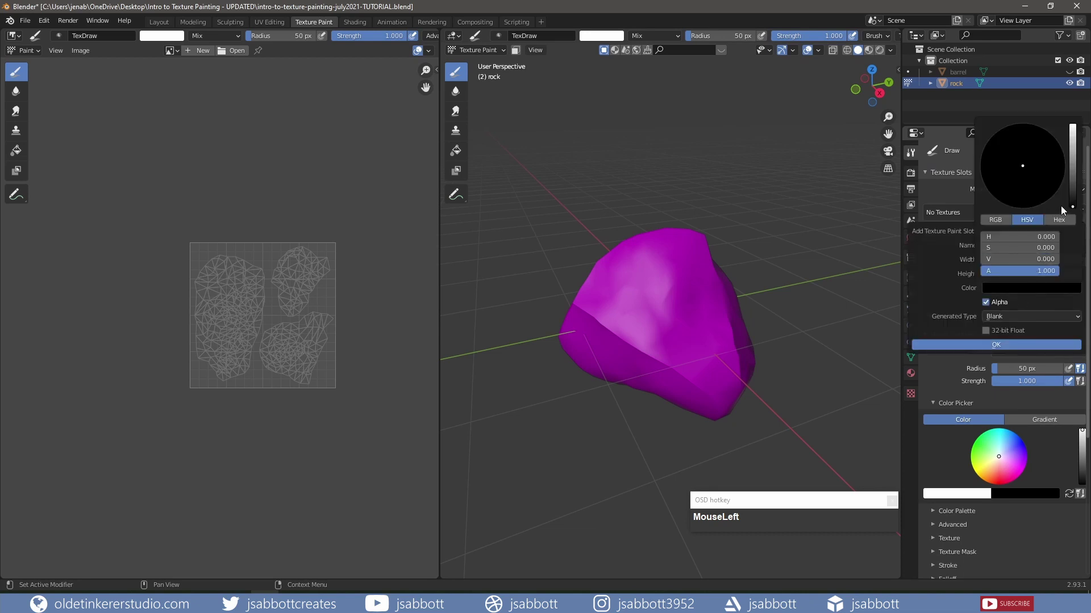
drag(1072, 210, 1072, 183)
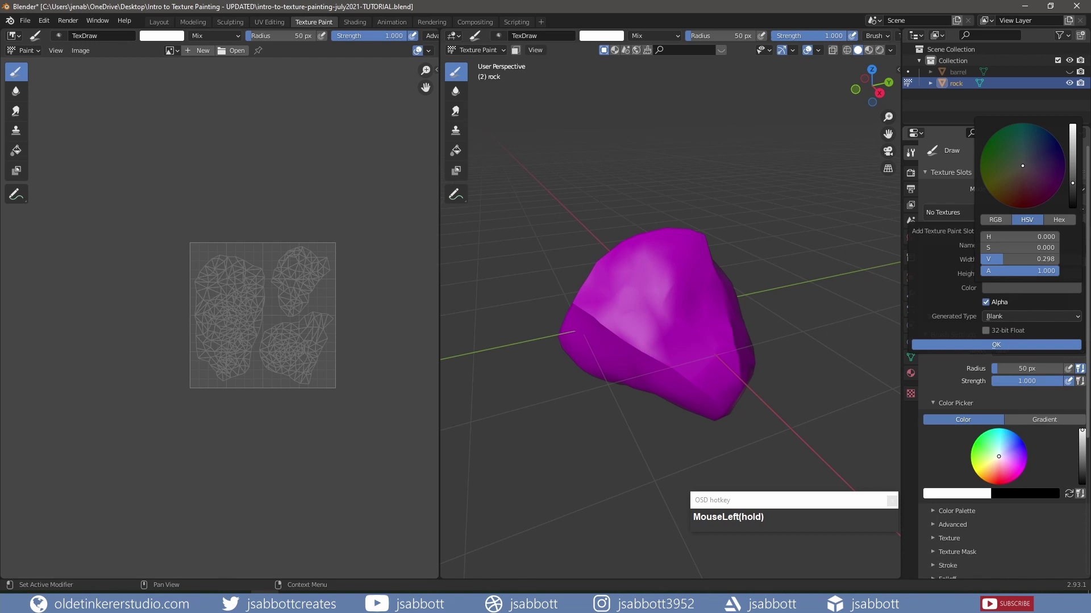
drag(1072, 183, 1072, 178)
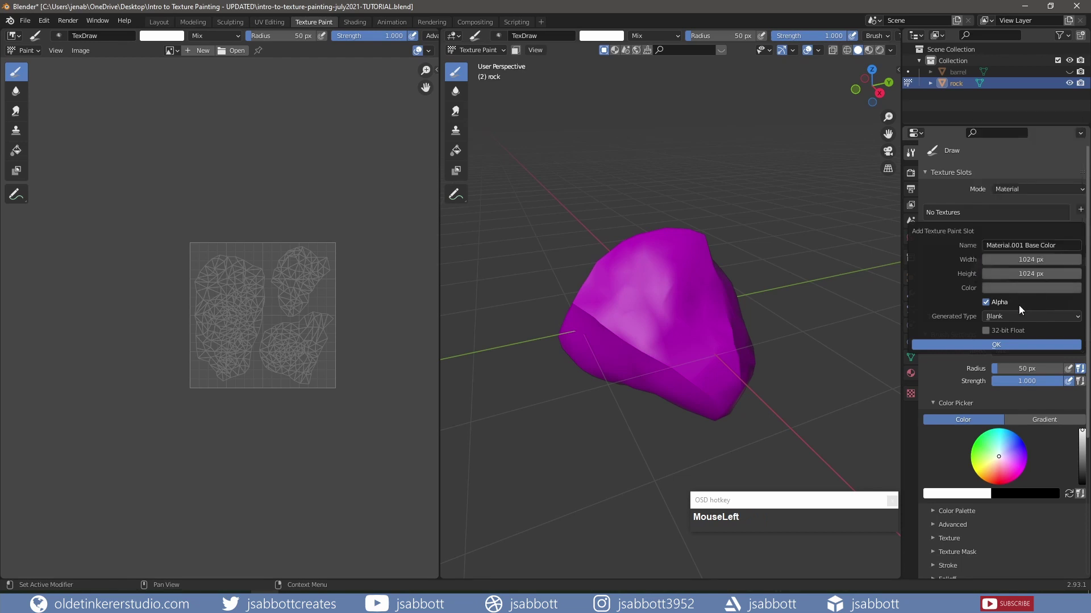
click(1001, 344)
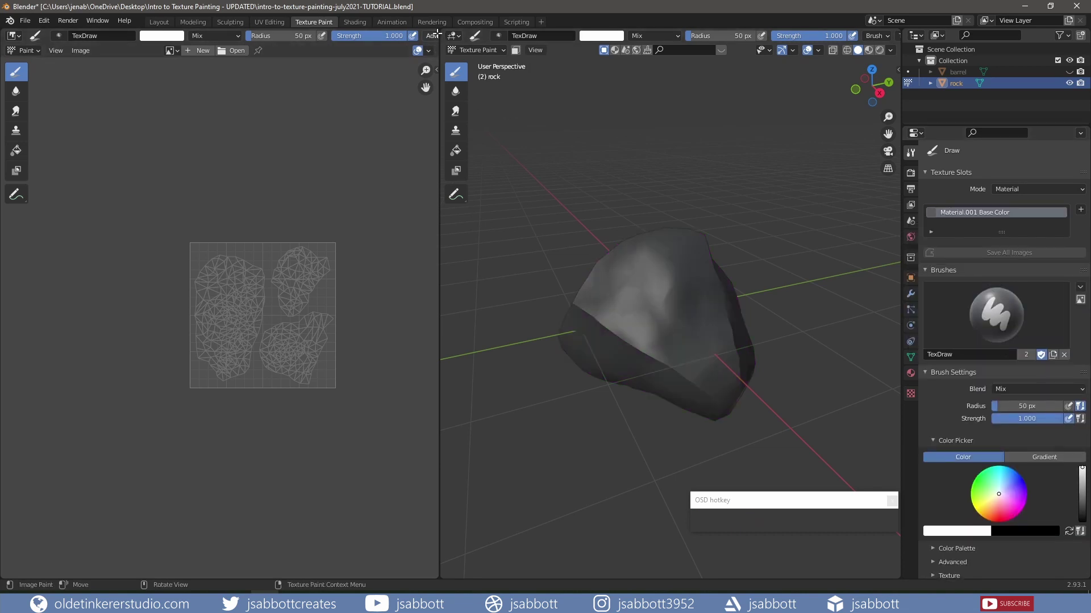
Split the image editor area horizontally and make the upper part a Shader Editor framed on the rock material's nodes, with the sidebar hidden
drag(436, 30, 415, 219)
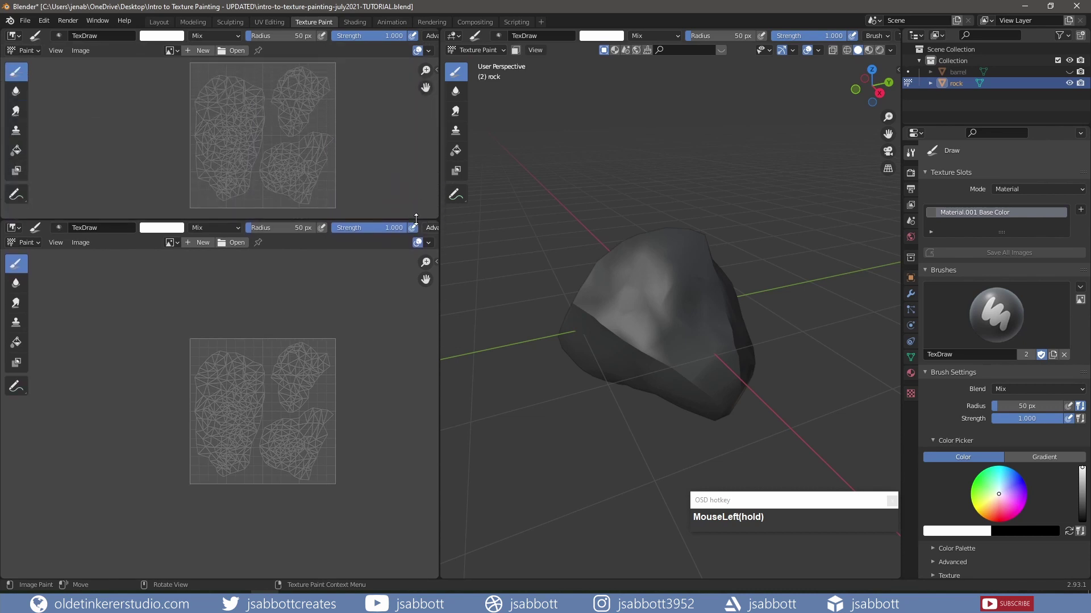
click(15, 37)
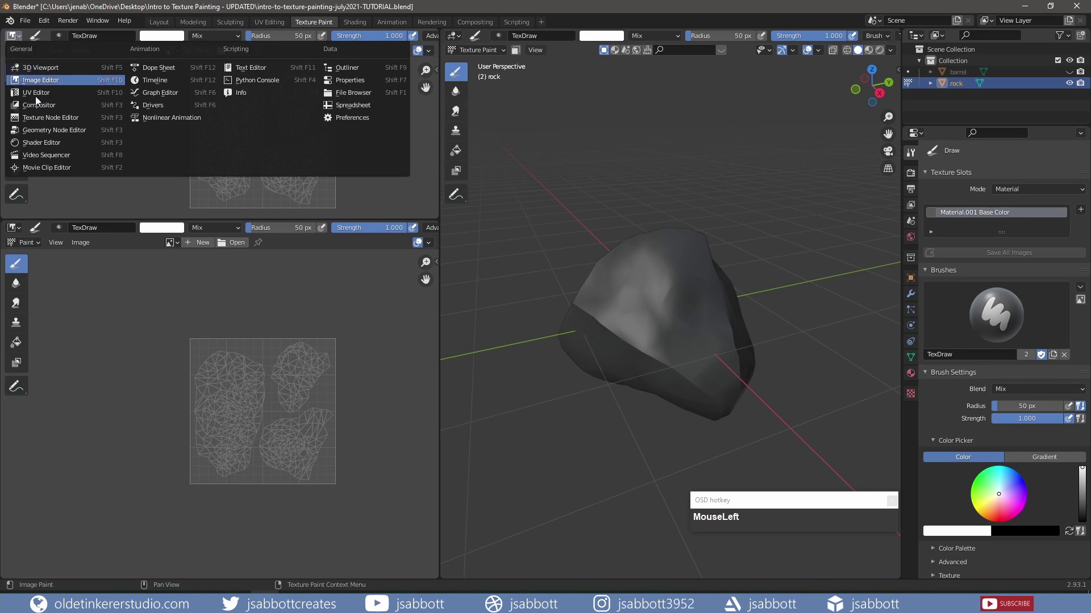
click(42, 143)
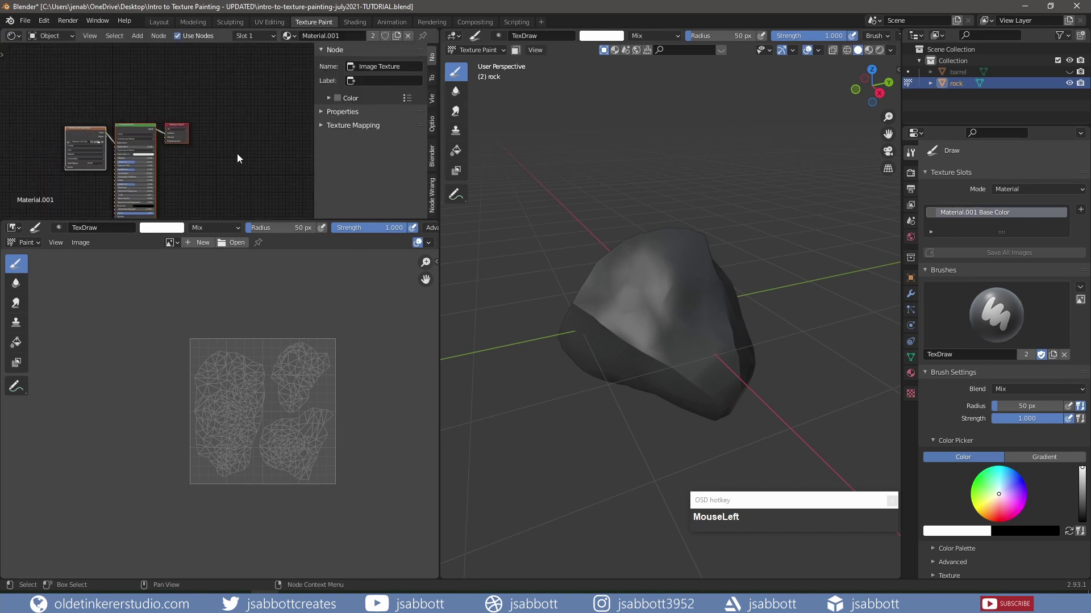
key(n)
scroll(237, 153, up, 4)
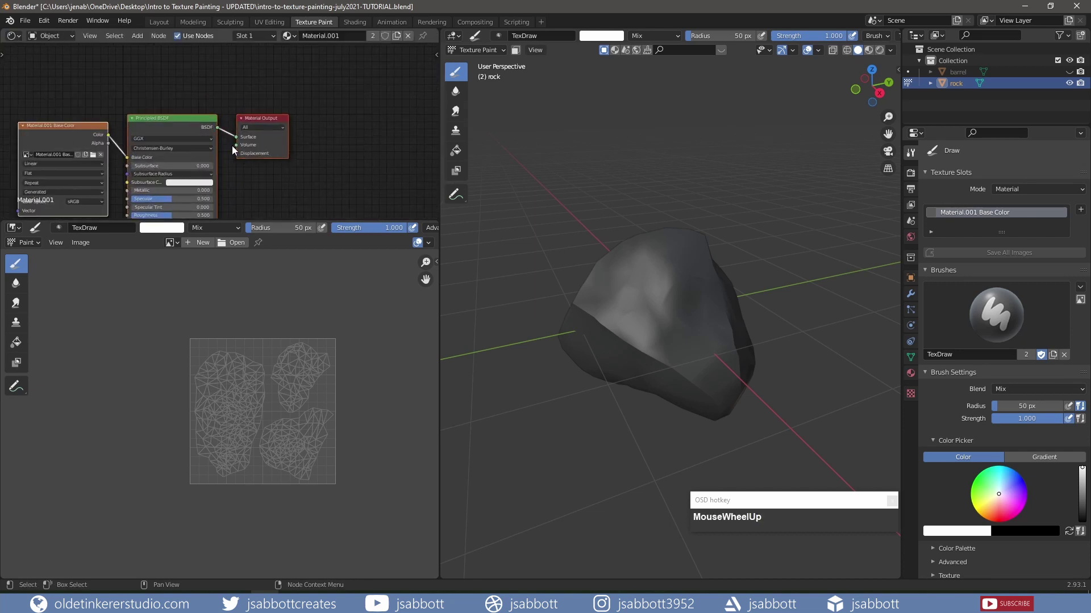
middle_drag(110, 90, 235, 60)
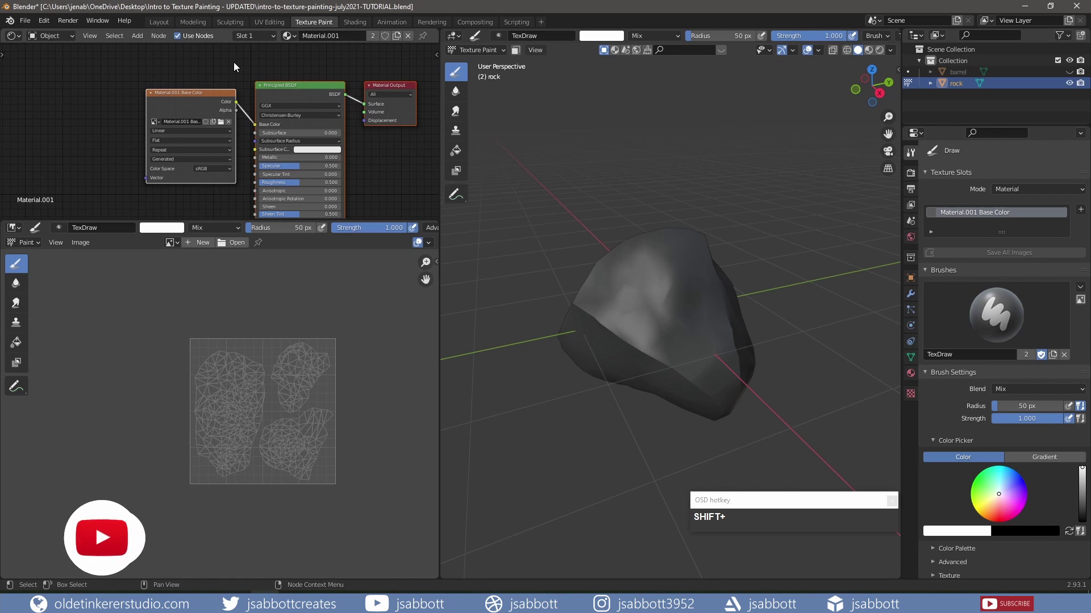
Rename the base color texture slot to rockBase and keep it selected as the painting target
double_click(989, 214)
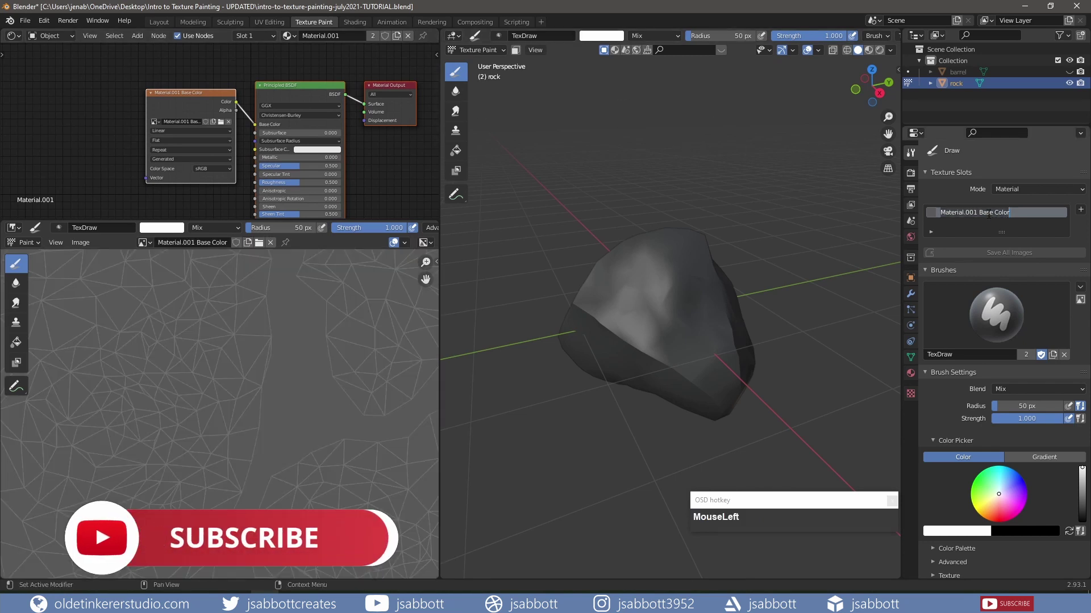
text(ro)
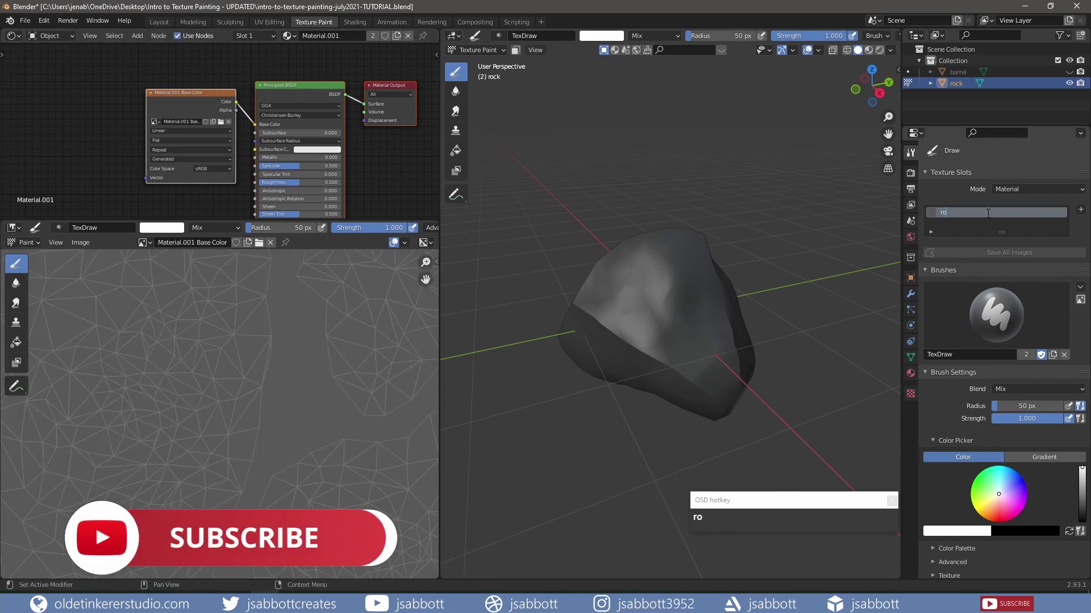
text(ckBase)
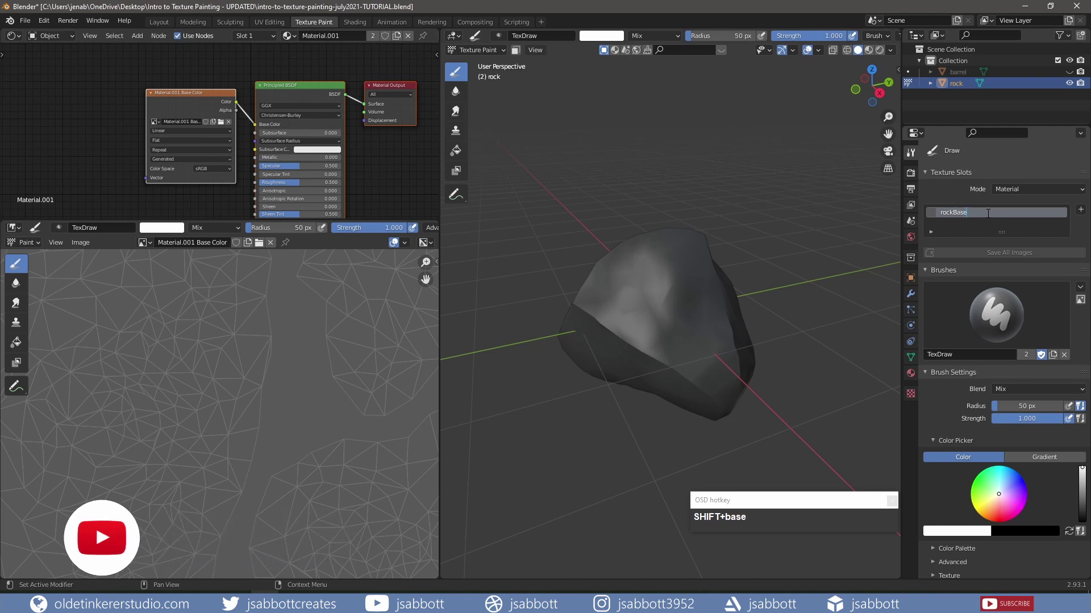
key(Return)
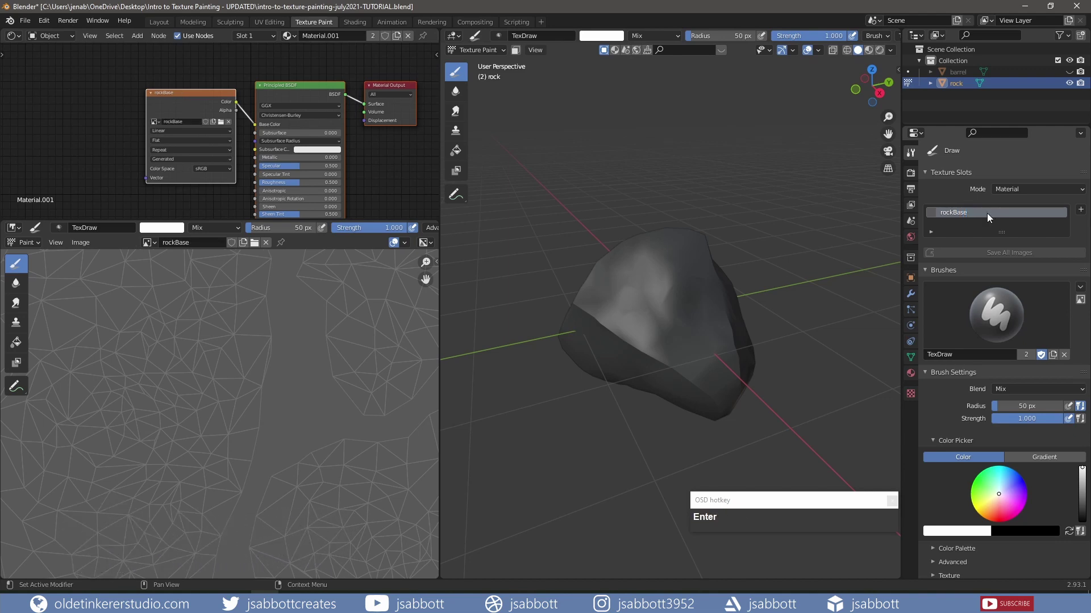
click(986, 214)
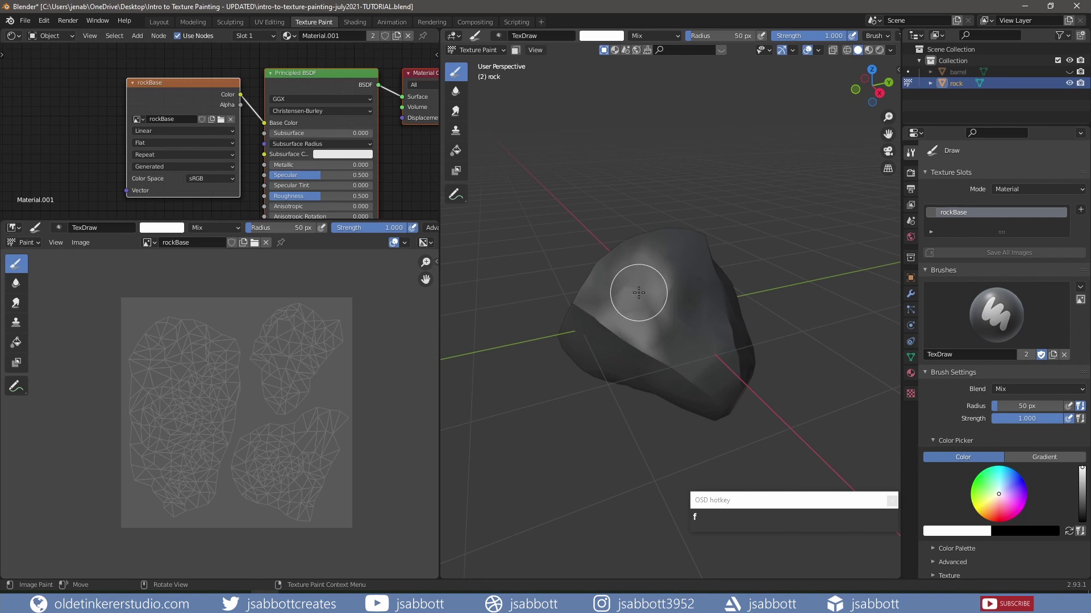
Set the Draw brush radius to 46 px and its strength to 1.000
key(f)
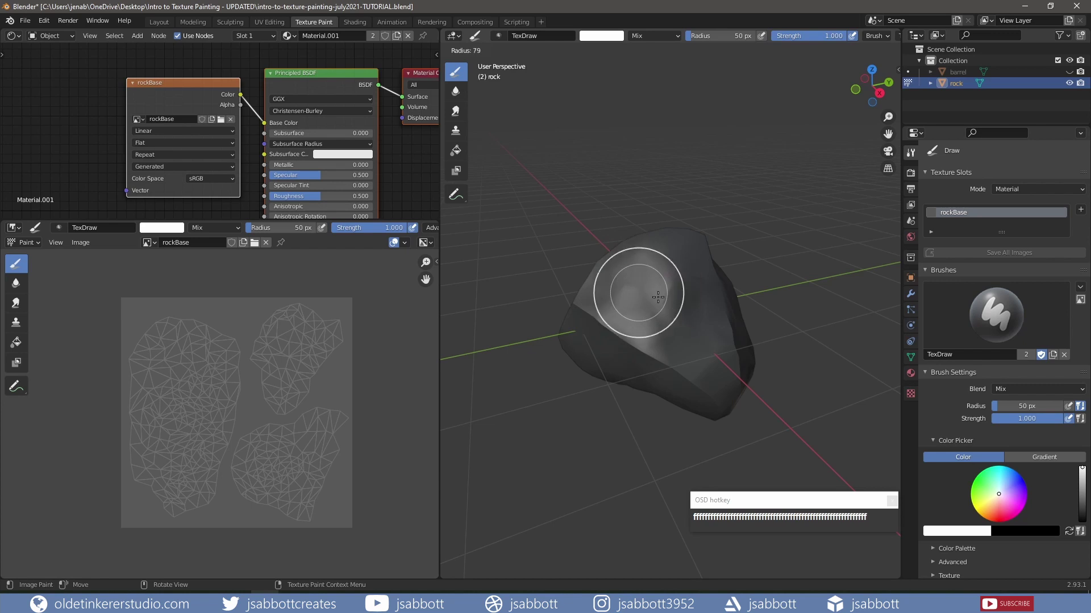
click(636, 283)
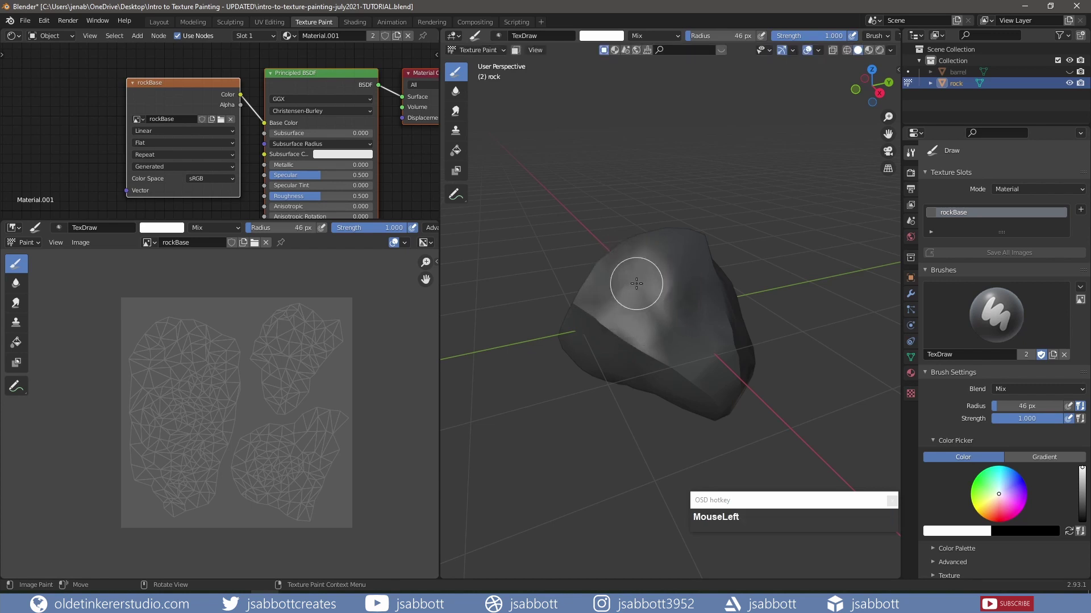
key(shift)
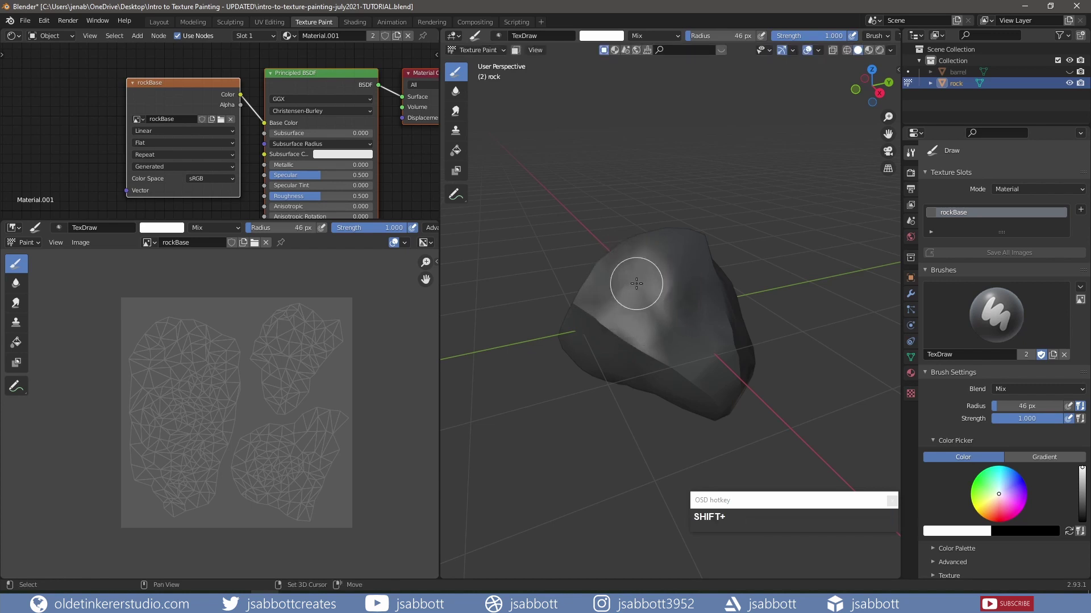
key(shift+f)
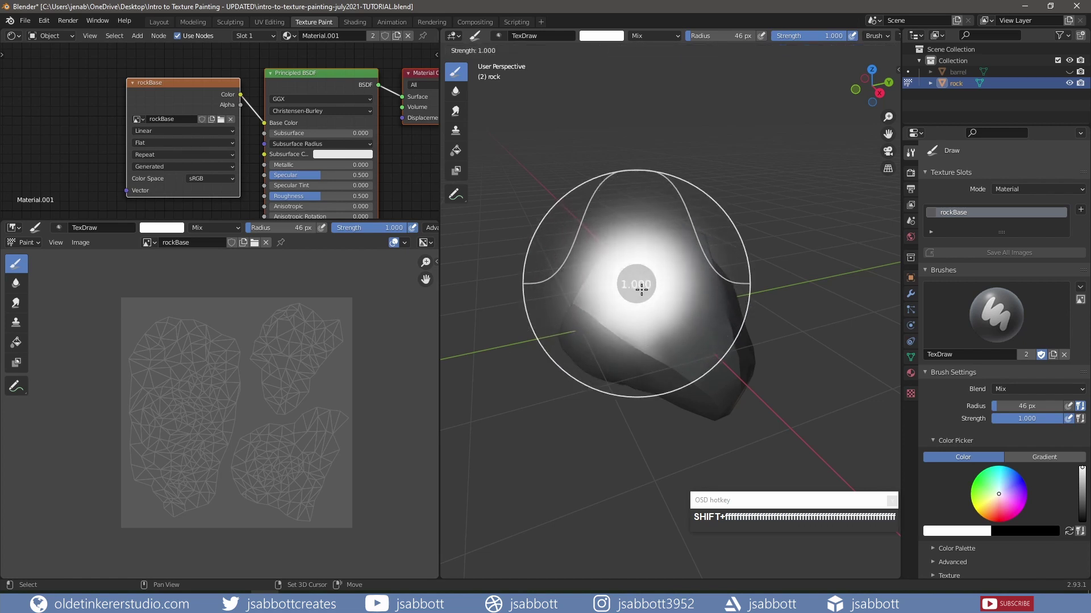
click(641, 290)
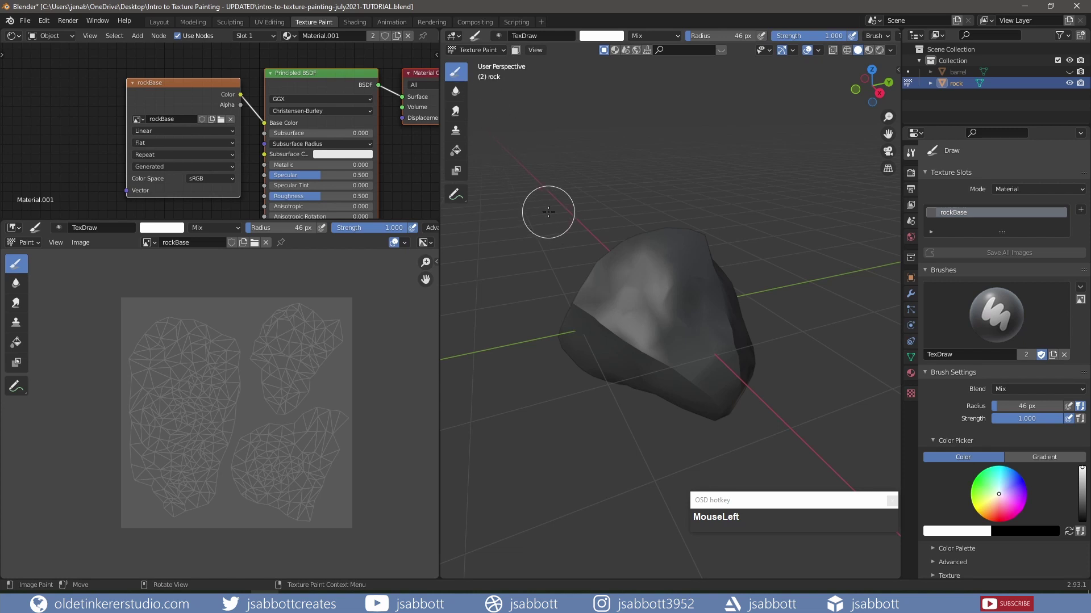
Paint trial white strokes on the rock and on its texture image, and undo the latest strokes
mouse_move(625, 262)
mouse_down()
mouse_move(665, 310)
mouse_move(655, 317)
mouse_up()
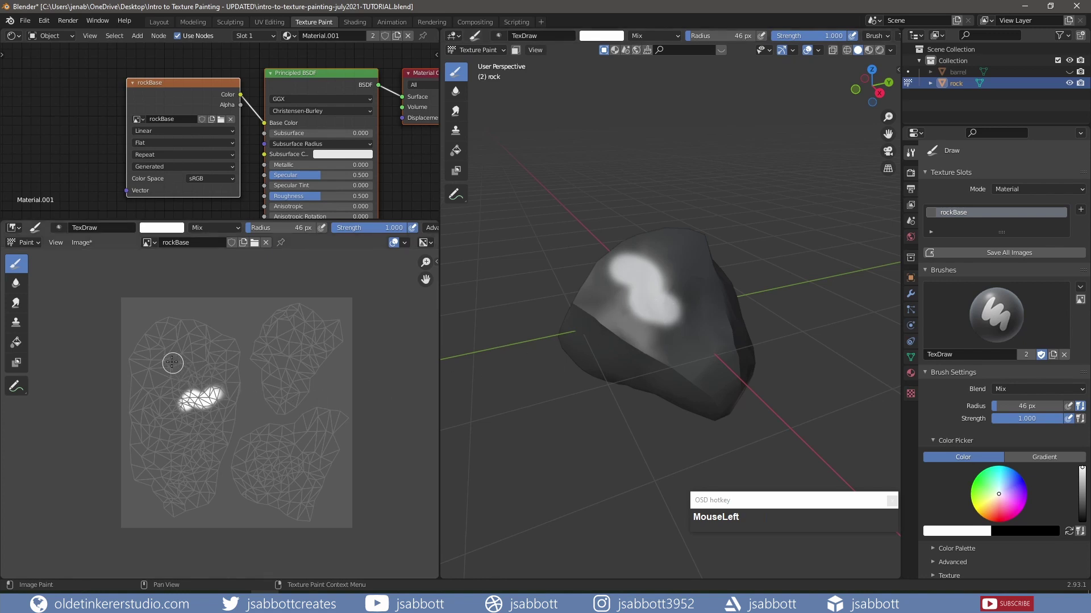
mouse_move(166, 354)
mouse_down()
mouse_move(193, 368)
mouse_move(160, 381)
mouse_up()
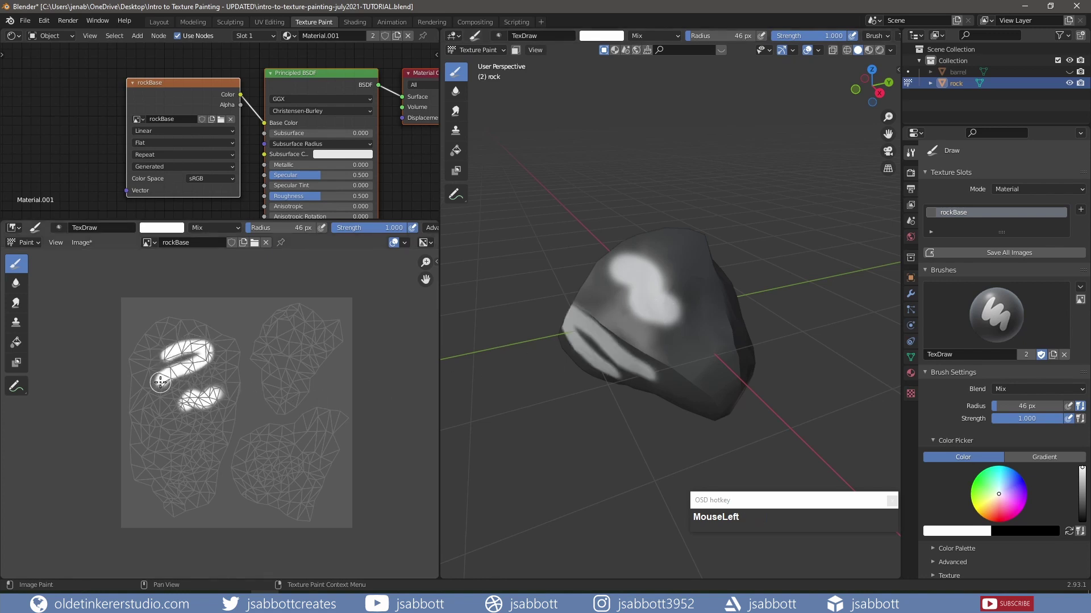
key(ctrl+z)
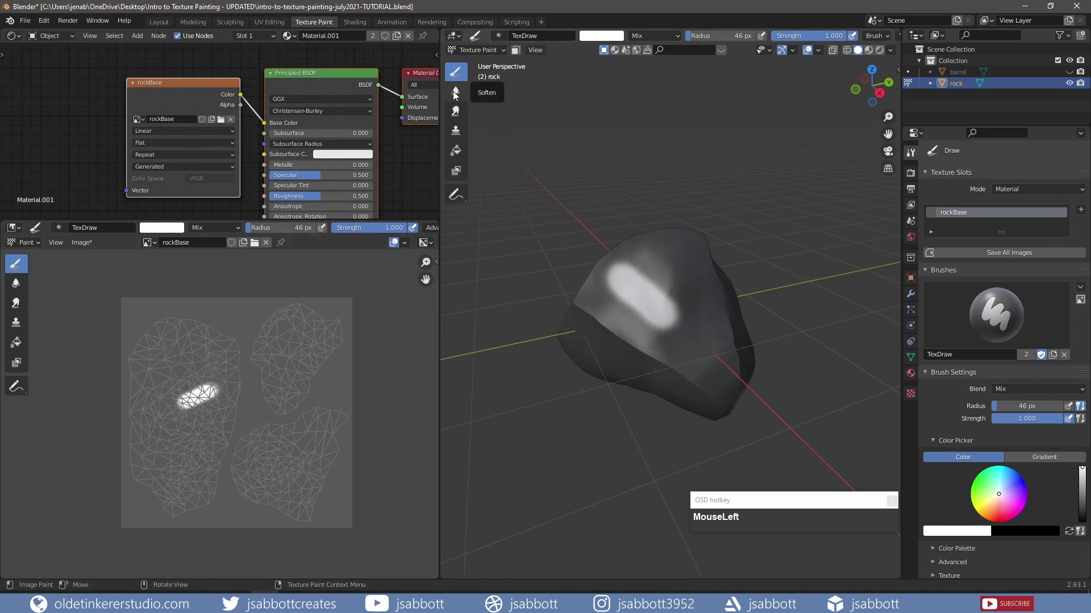
Soften the edges of the white stroke on the rock and smear its paint across the surface
click(455, 92)
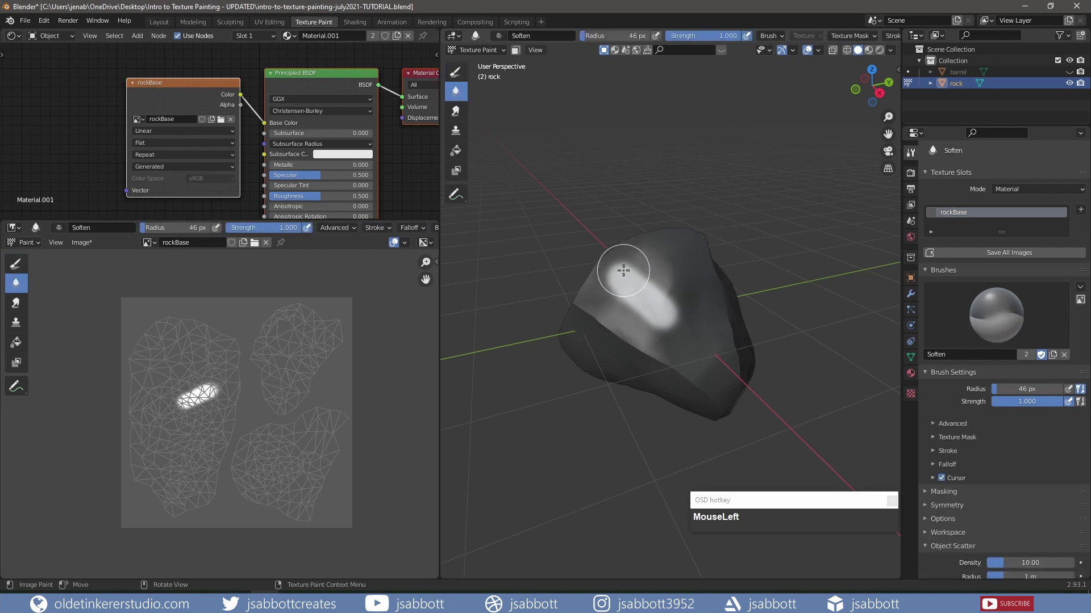
mouse_move(623, 271)
mouse_down()
mouse_move(672, 317)
mouse_move(628, 309)
mouse_move(651, 330)
mouse_move(618, 301)
mouse_move(632, 281)
mouse_move(646, 301)
mouse_move(688, 313)
mouse_up()
click(455, 112)
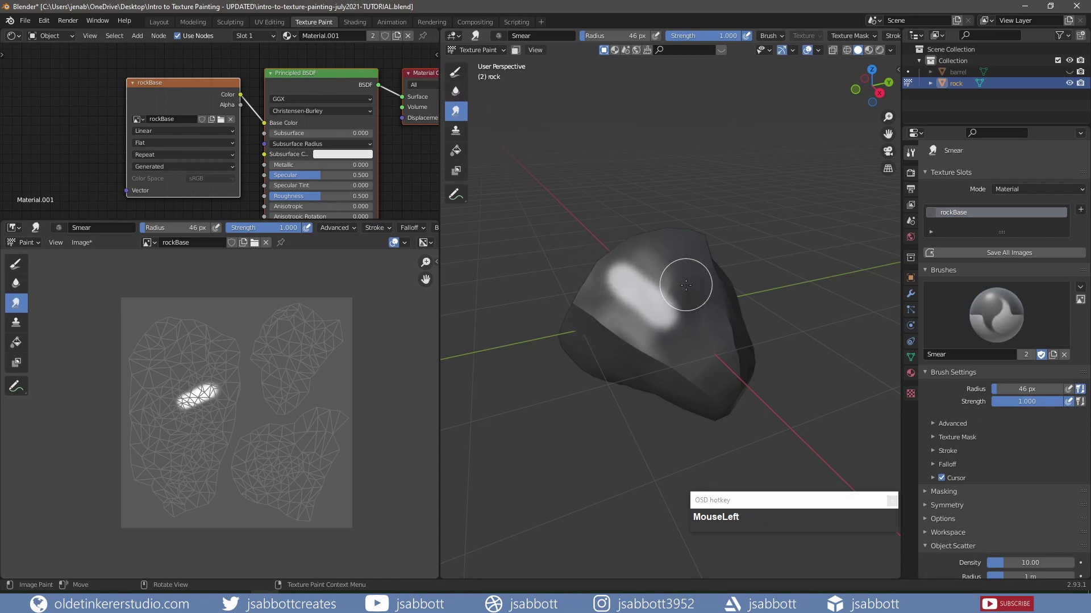
mouse_move(625, 278)
mouse_down()
mouse_move(649, 265)
mouse_move(643, 282)
mouse_move(672, 308)
mouse_move(678, 301)
mouse_move(648, 315)
mouse_up()
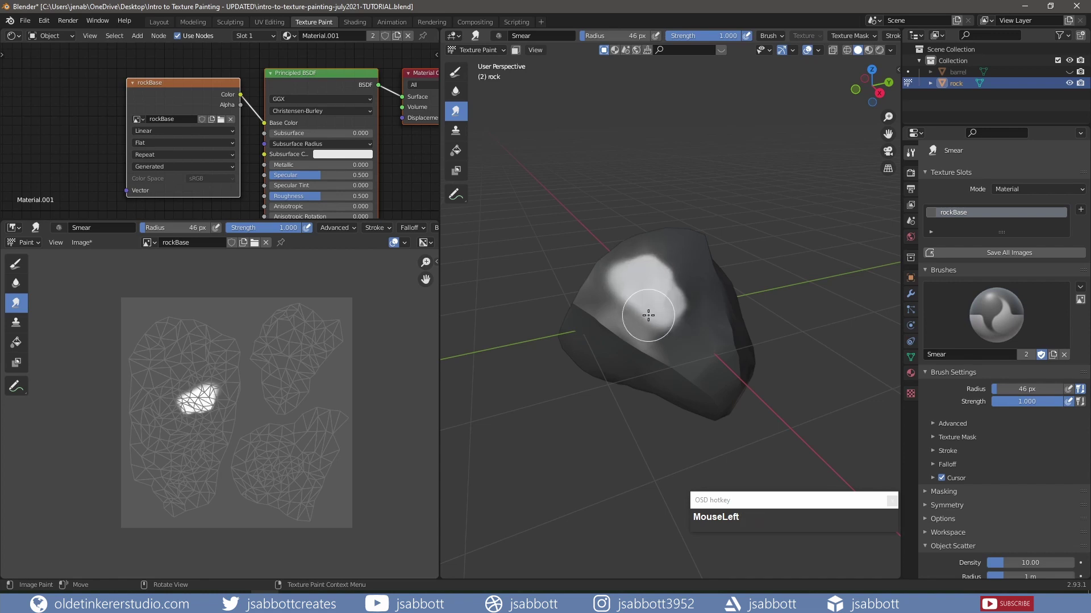
Clone the white patch onto the rock's upper edge, and undo all the trial strokes
click(455, 131)
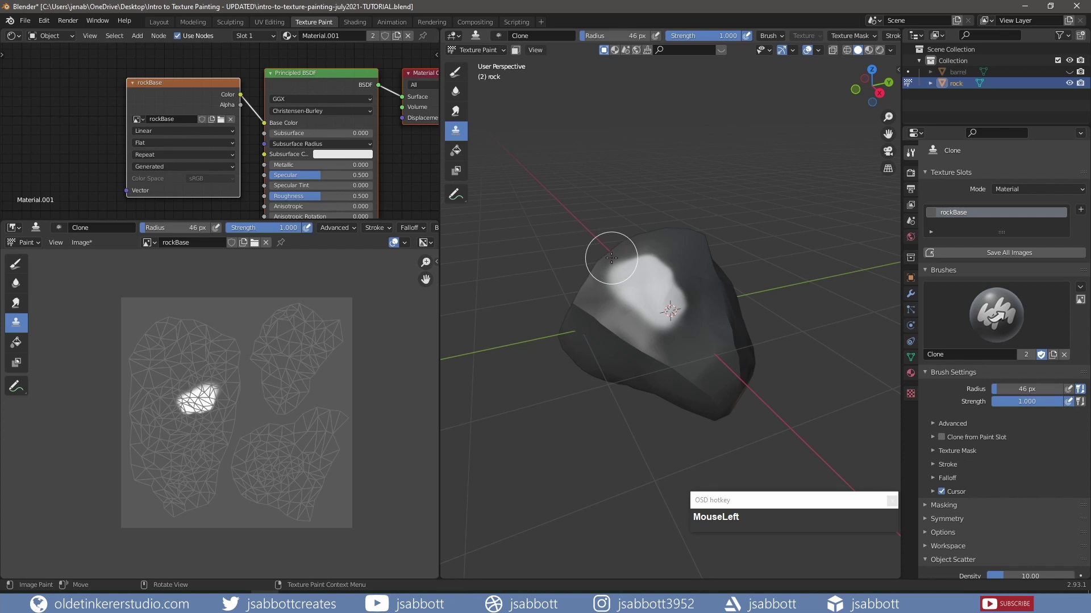
ctrl+click(643, 278)
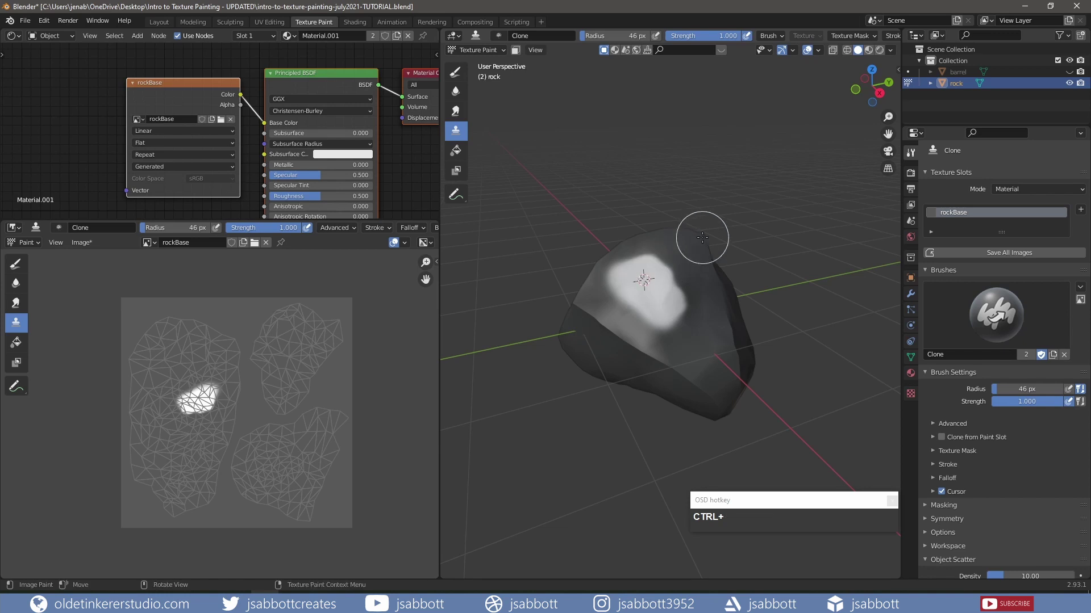
mouse_move(684, 241)
mouse_down()
mouse_move(696, 263)
mouse_move(698, 253)
mouse_up()
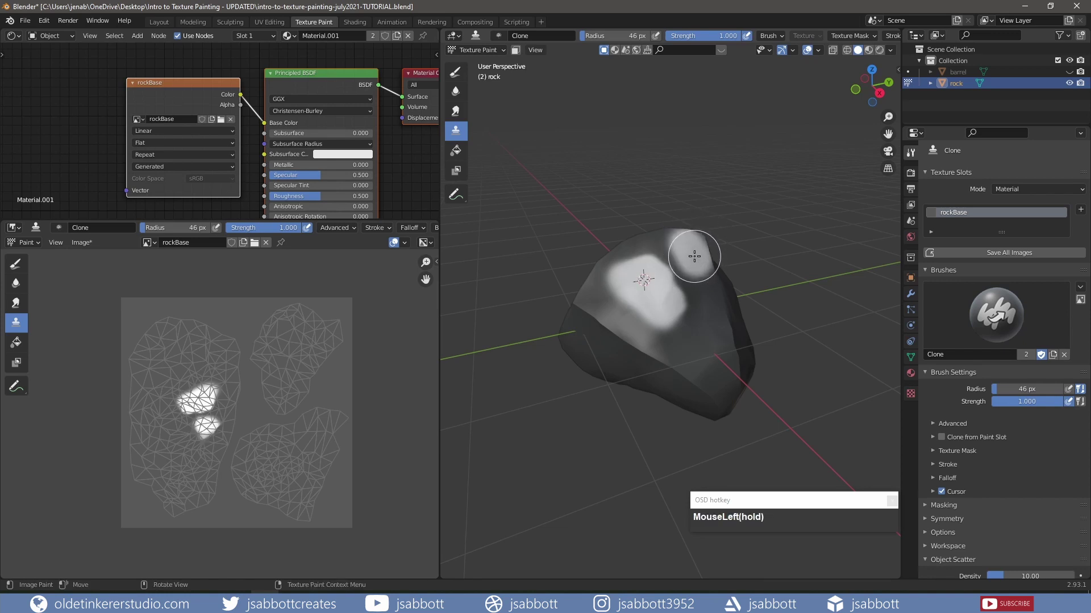
key(ctrl+z)
key(ctrl+z)
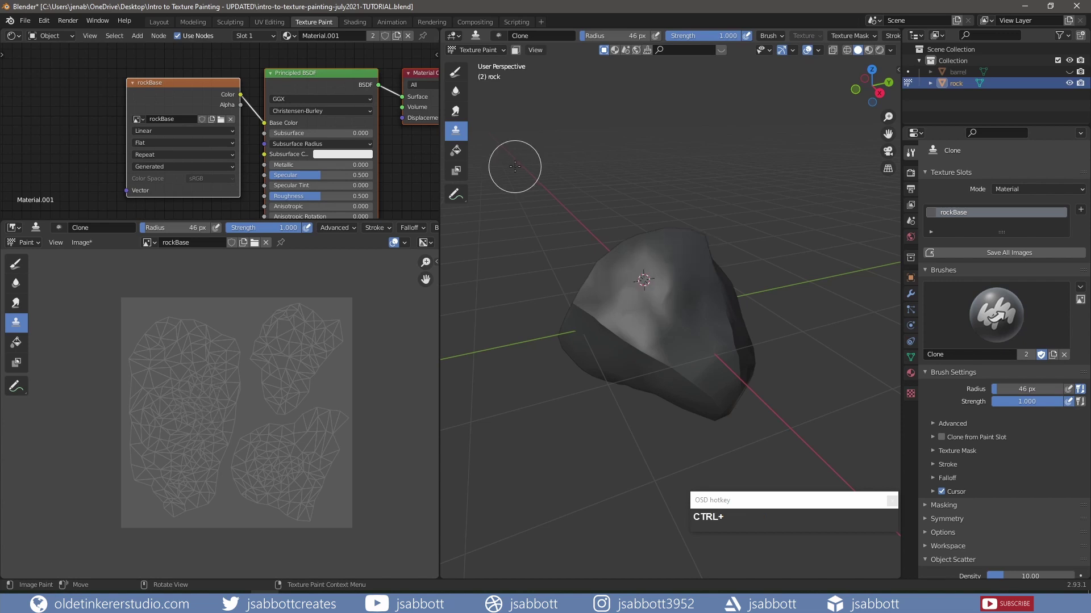
Fill the whole rock with white using the Fill tool, and undo the fill
click(455, 152)
click(645, 275)
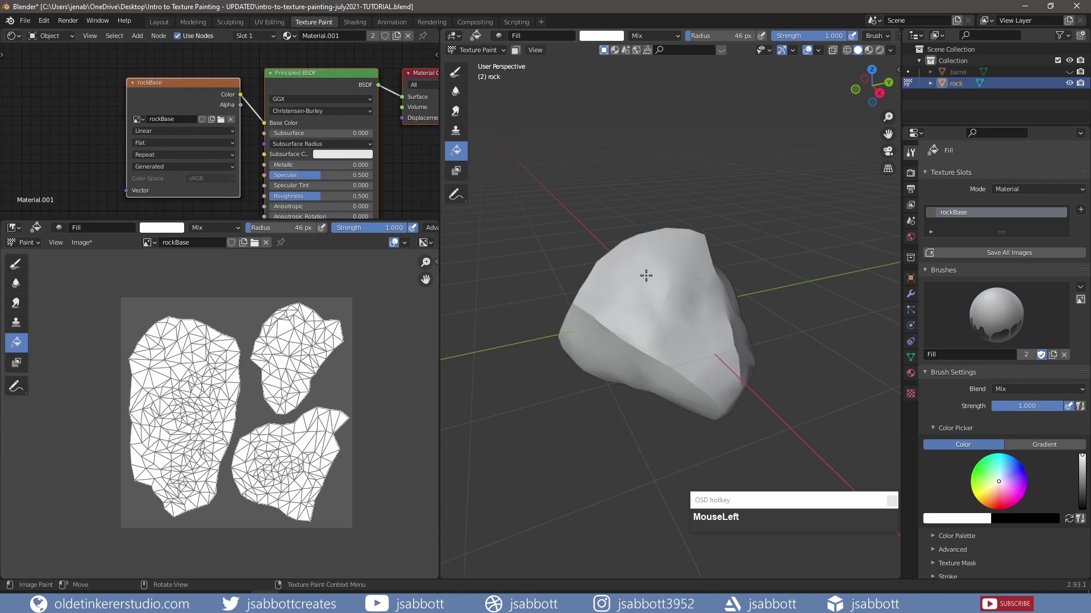
key(ctrl+z)
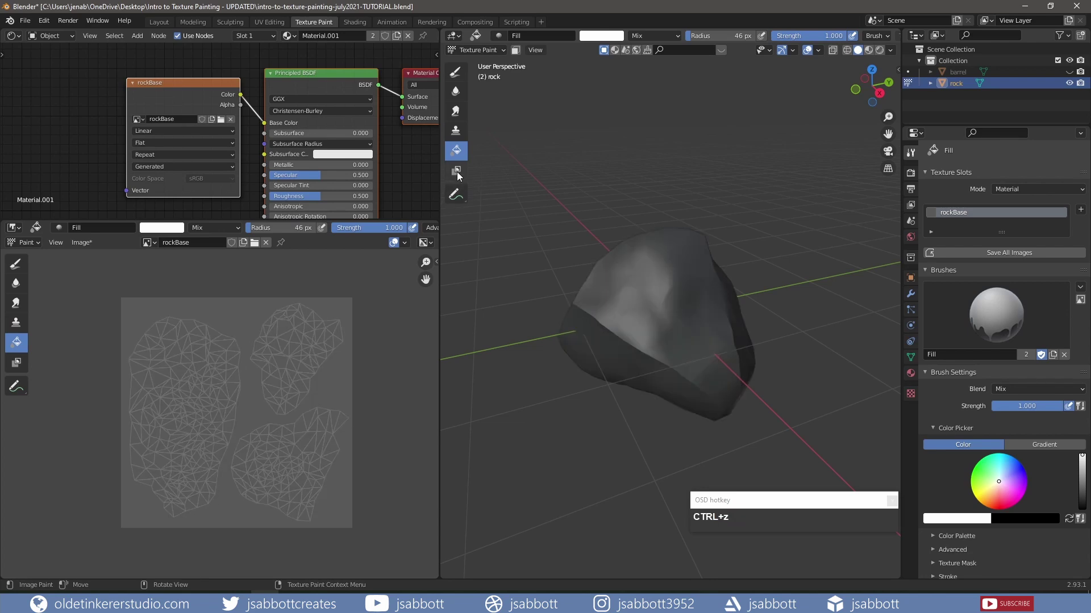
Look through the Draw brush's blend modes and expand its color palette settings
click(456, 171)
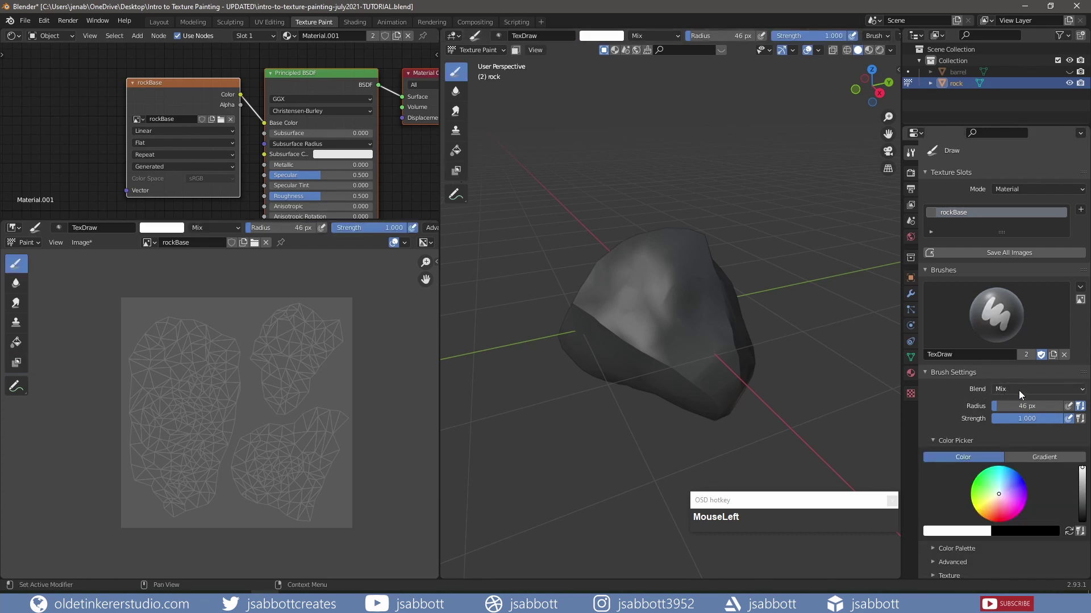
click(1019, 391)
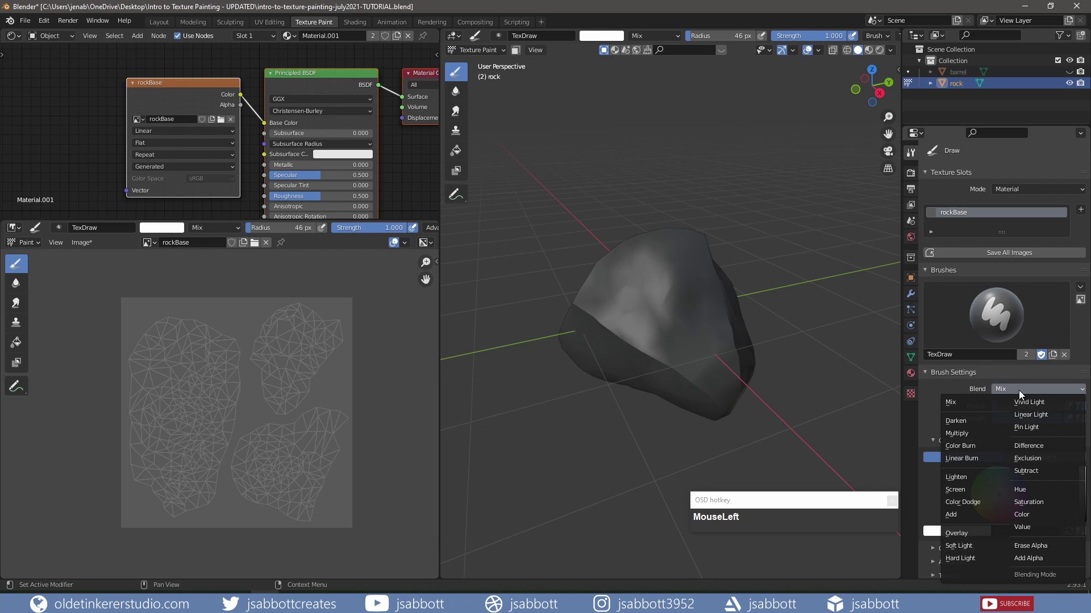
click(1018, 391)
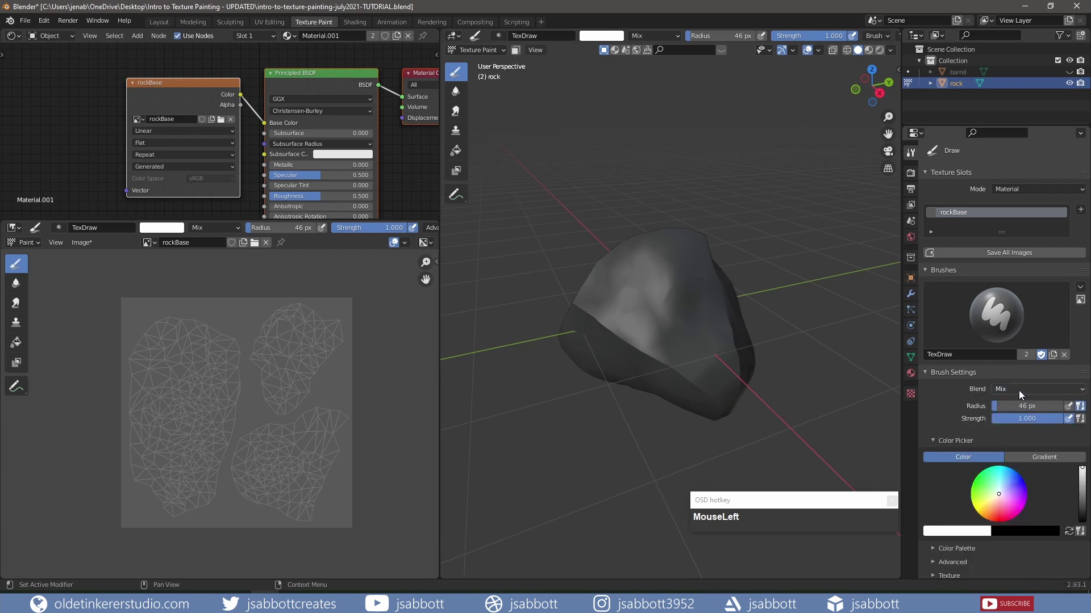
scroll(951, 445, down, 6)
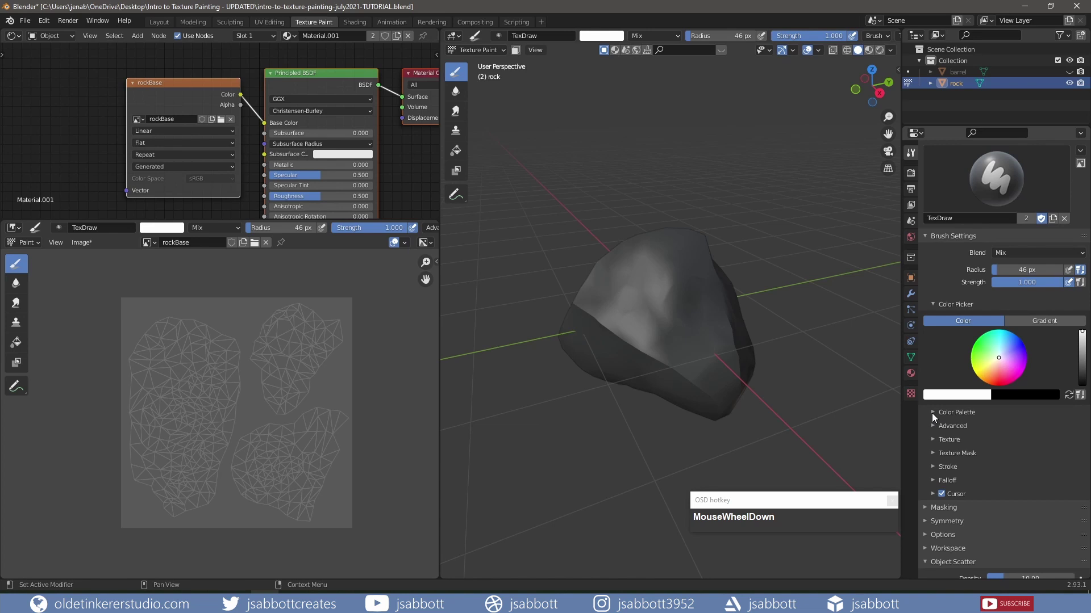
click(931, 414)
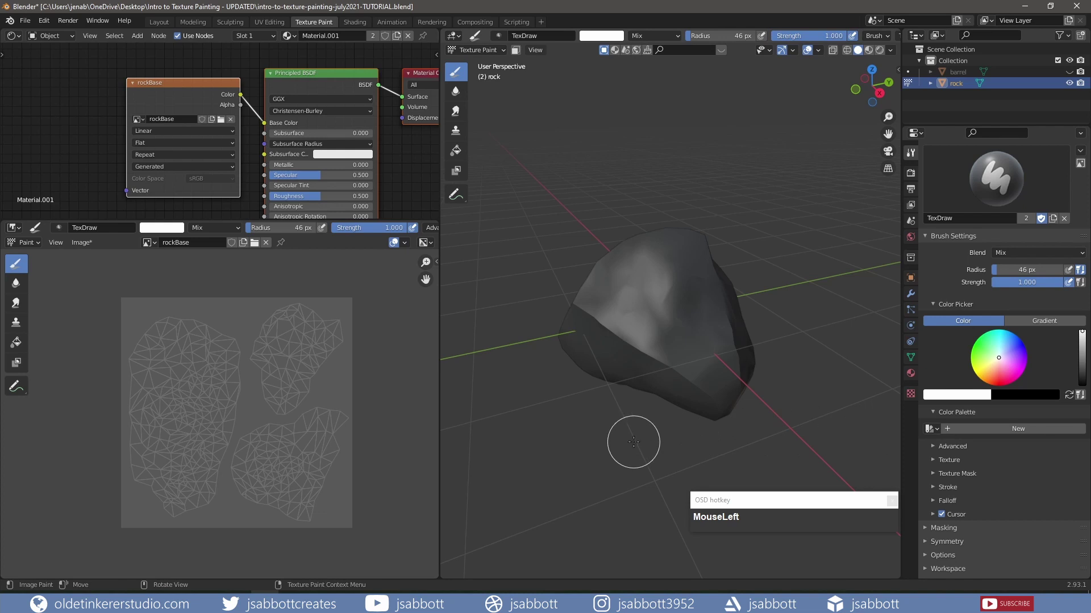
scroll(14, 410, down, 1)
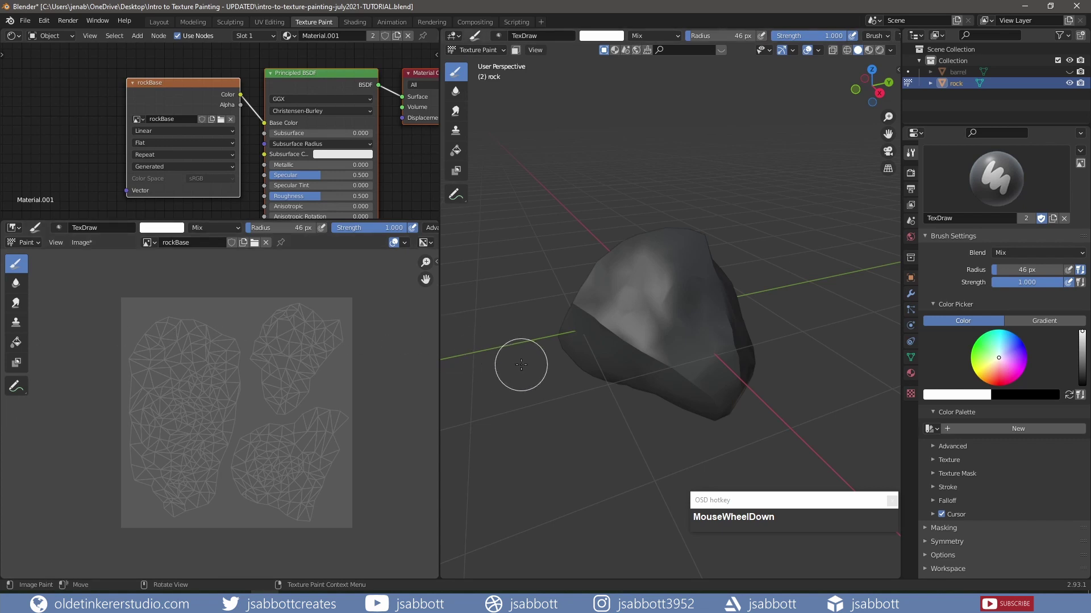
Create a new brush texture named clouds-brush and set its type to Clouds
click(933, 460)
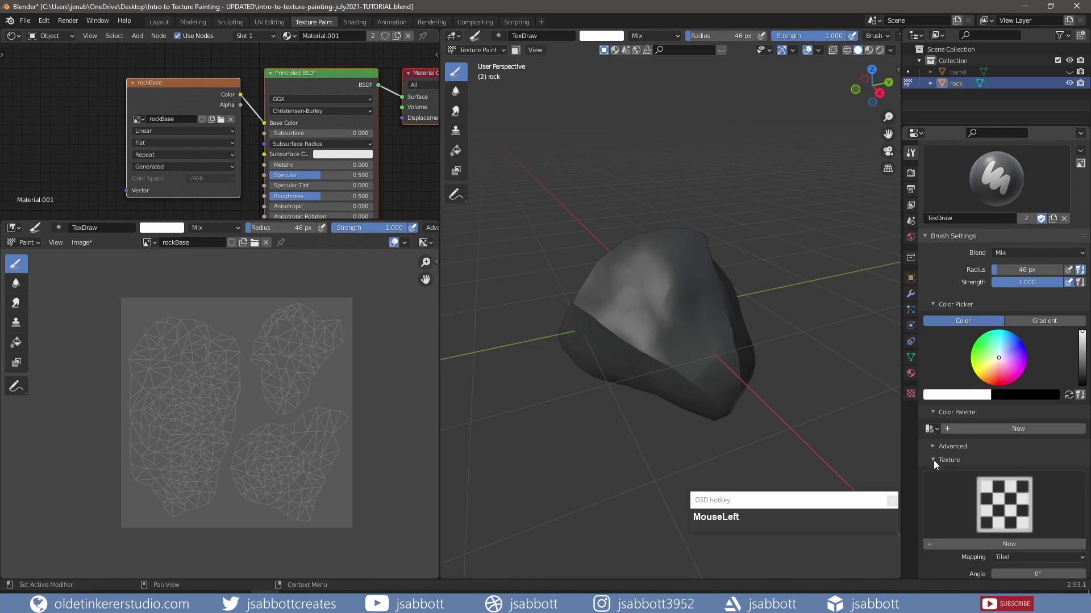
click(1000, 544)
click(957, 545)
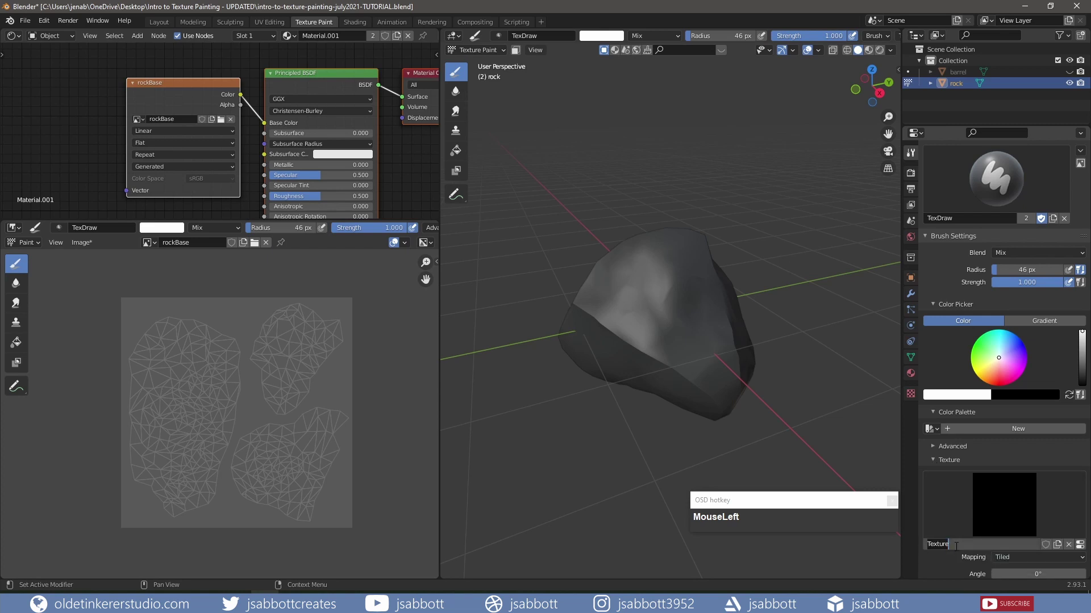
text(clouds-brush)
key(Return)
click(909, 394)
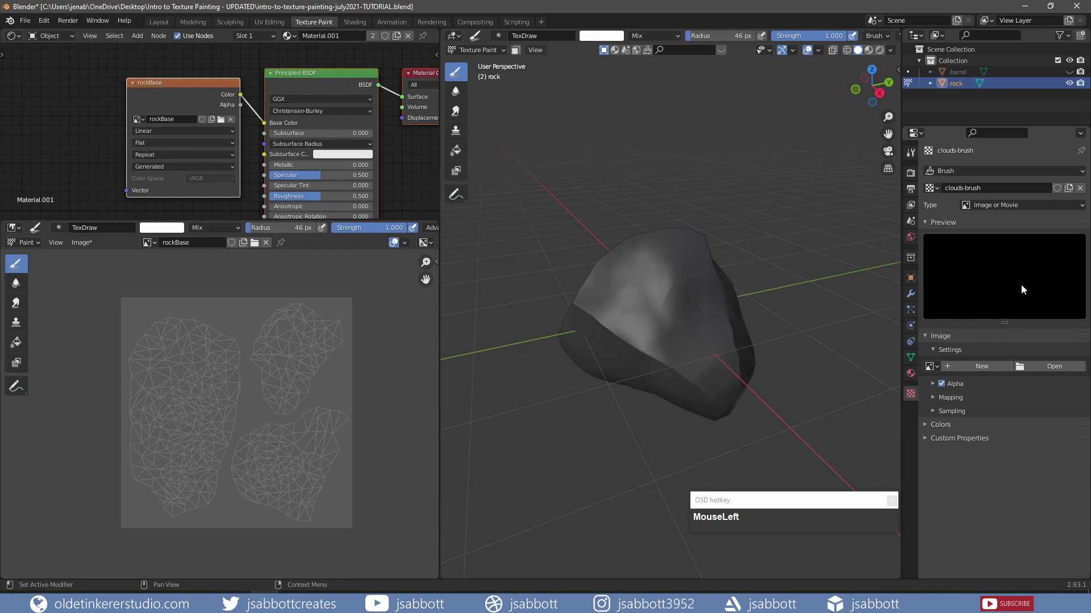
click(1008, 202)
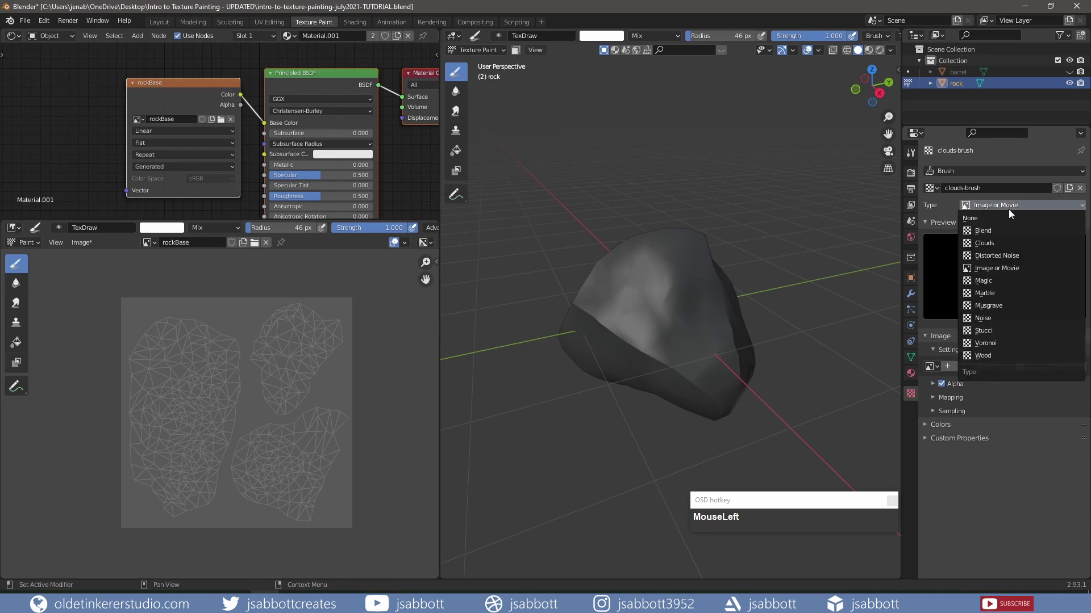
click(1003, 243)
Set the Draw brush's blend mode to Lighten and its color to a very light blue
click(911, 152)
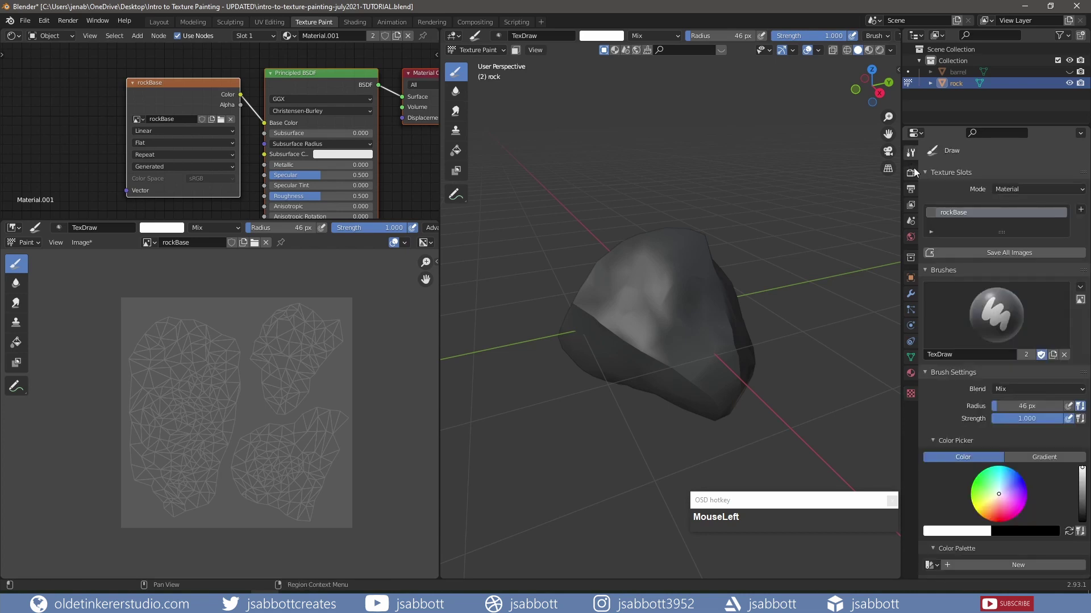
click(1010, 389)
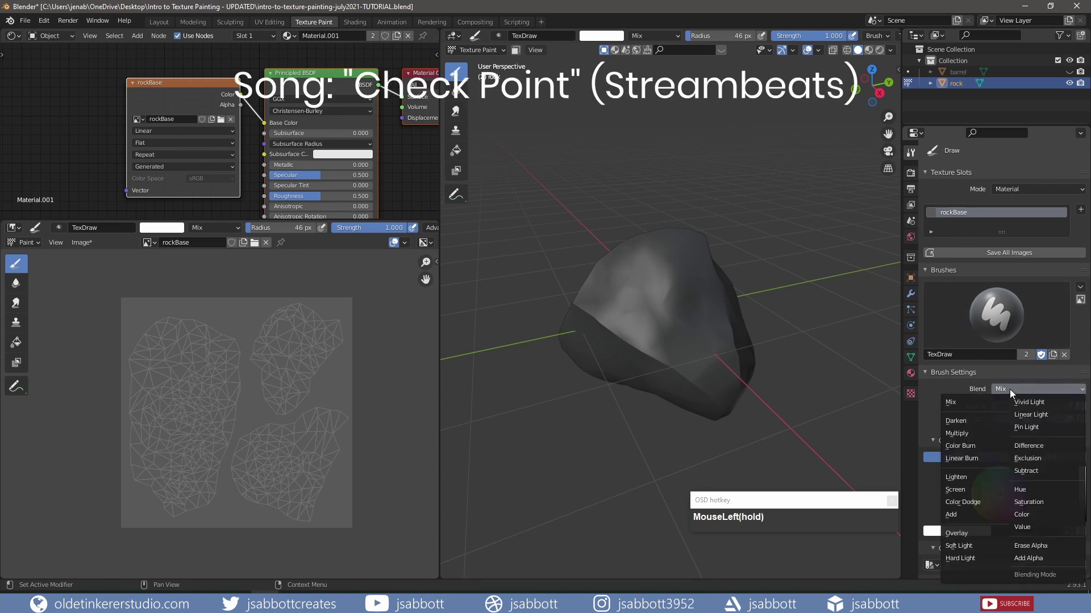
click(964, 479)
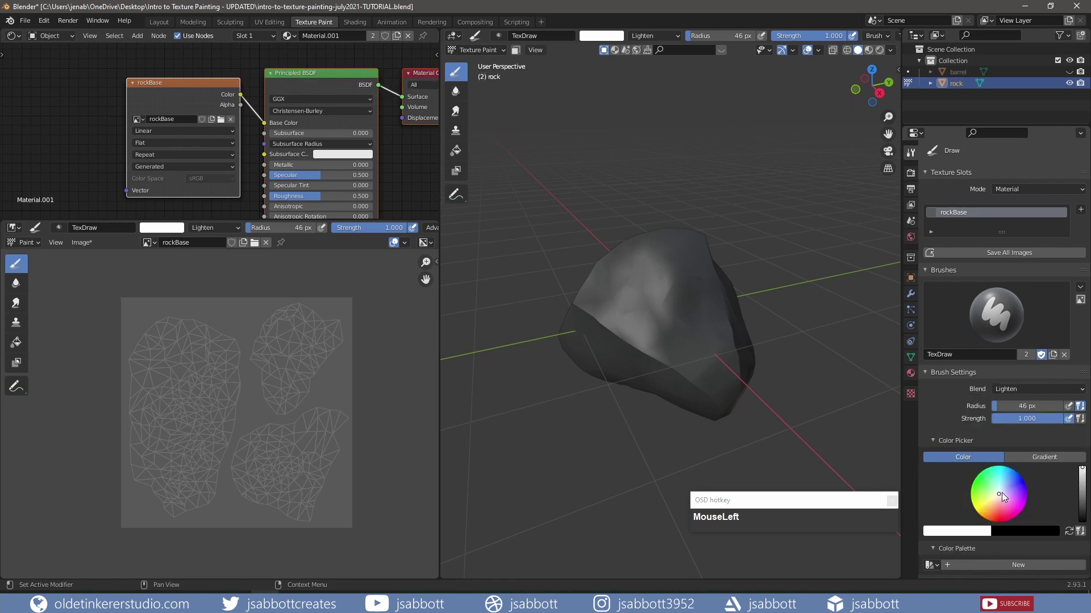
drag(999, 492, 1000, 491)
Create a new color palette and add the light blue brush color to it
scroll(1025, 503, down, 8)
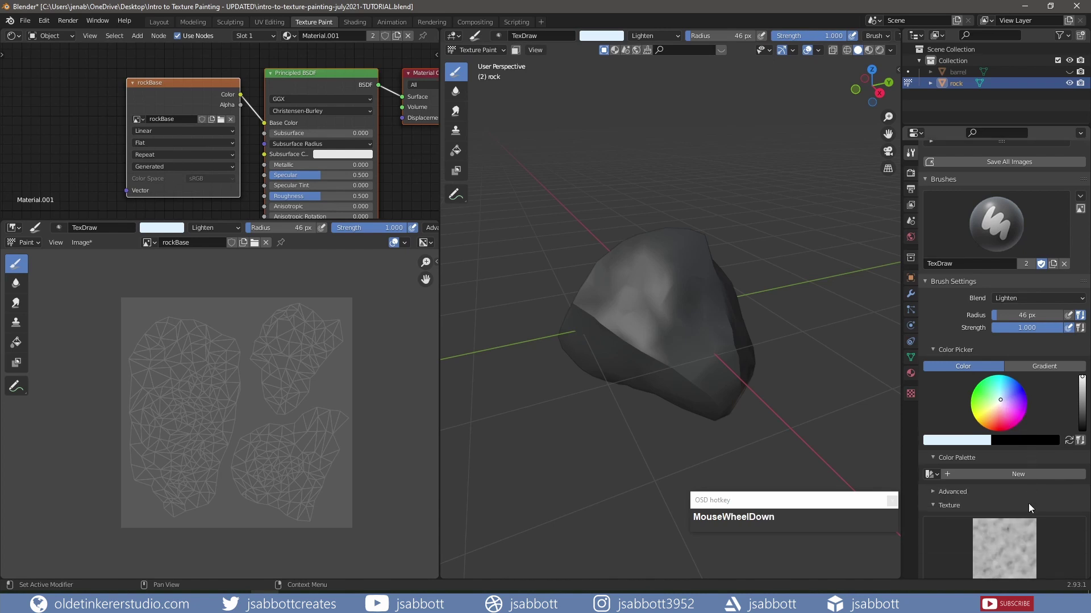
click(1008, 384)
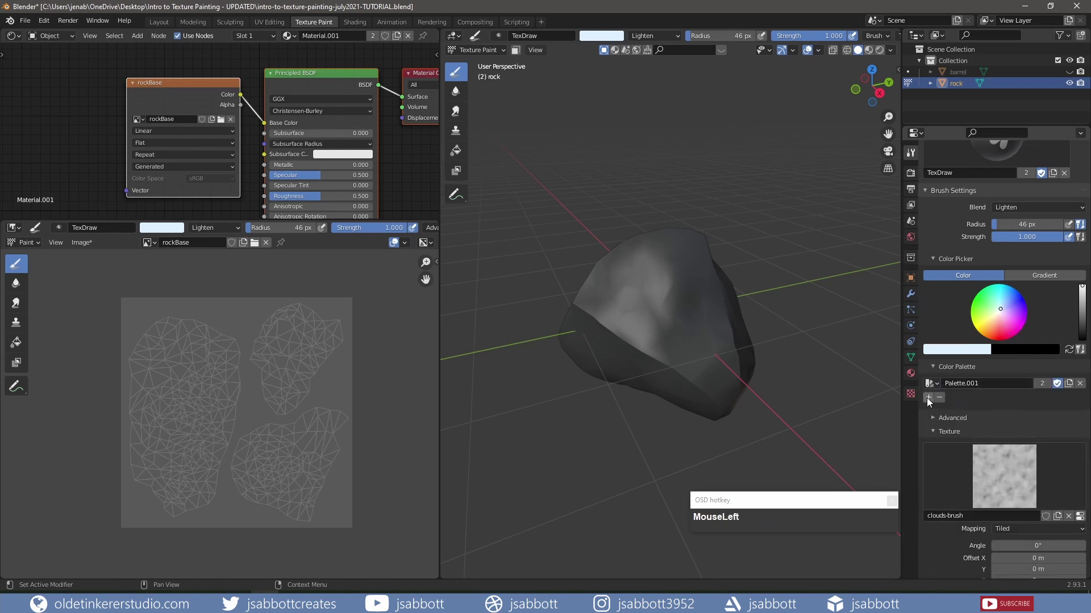
click(928, 397)
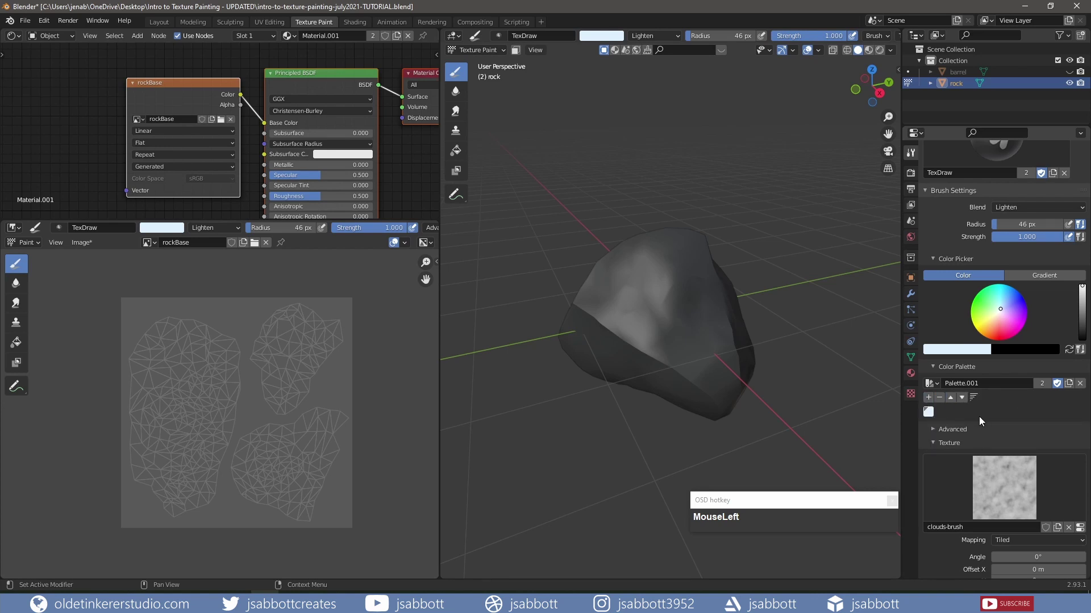
Set the brush's strength to 0.258, its radius to 30 px and its texture mapping to Random at a 19.3° angle
drag(1059, 236, 1031, 237)
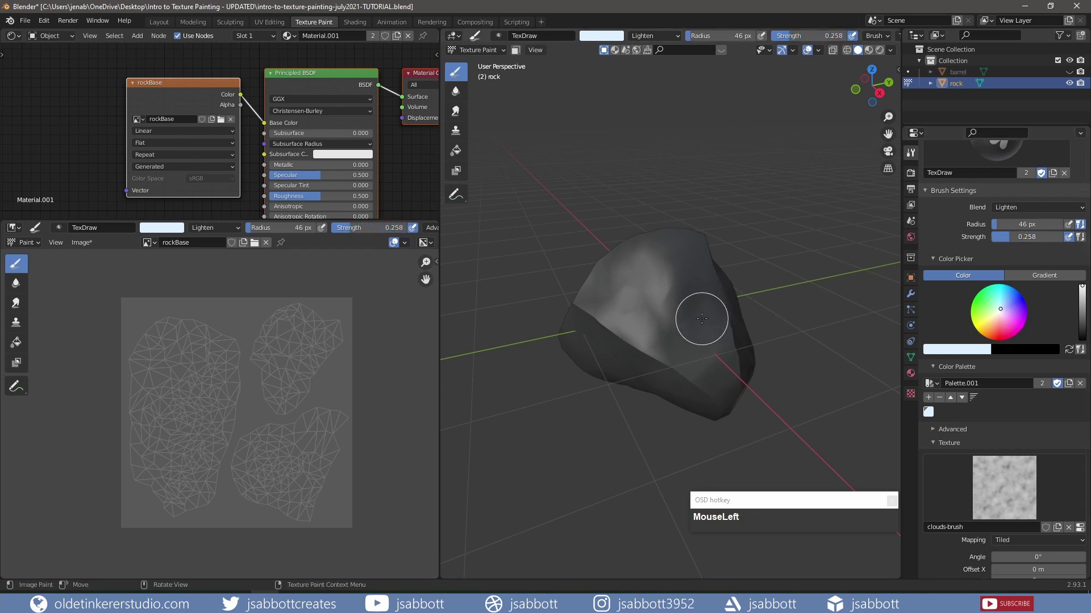
key(f)
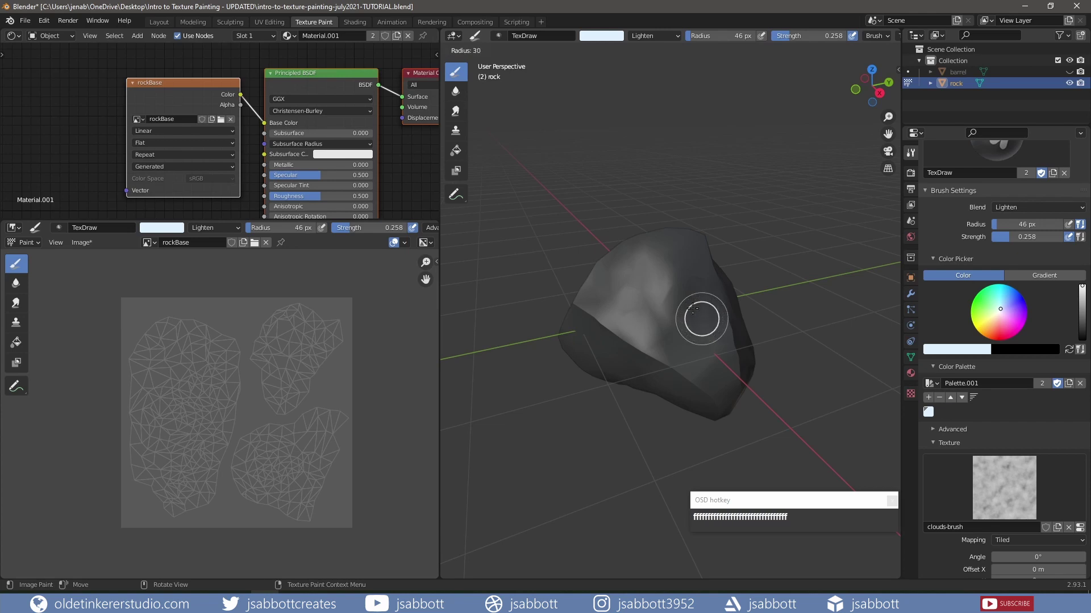
click(692, 308)
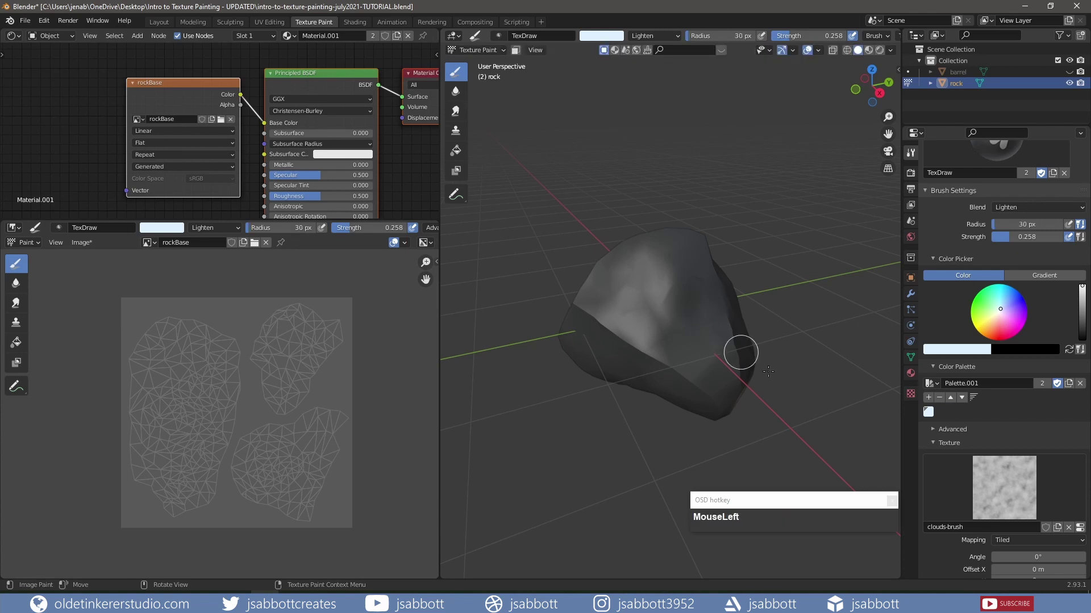
click(1013, 542)
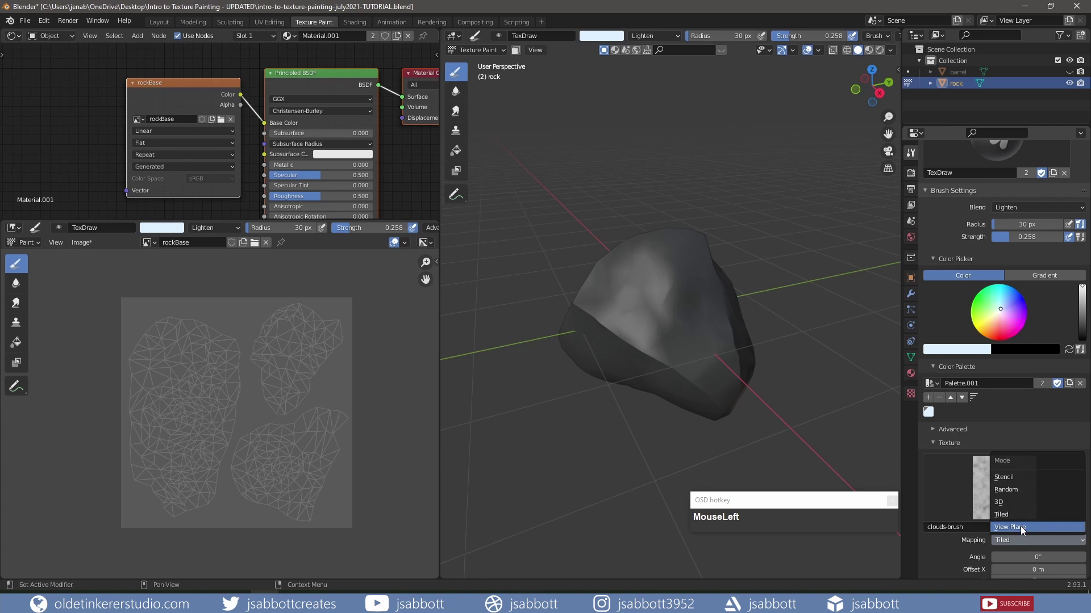
click(1017, 489)
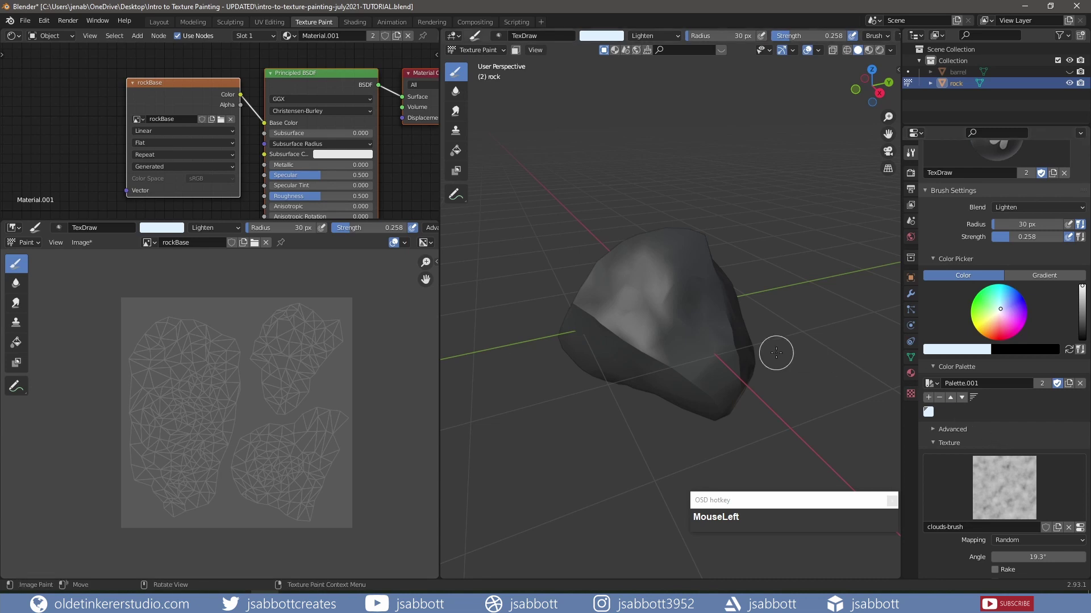
Set the brush's strength to 0.103, its radius to 28 px and its texture mapping to View Plane
key(KP_1)
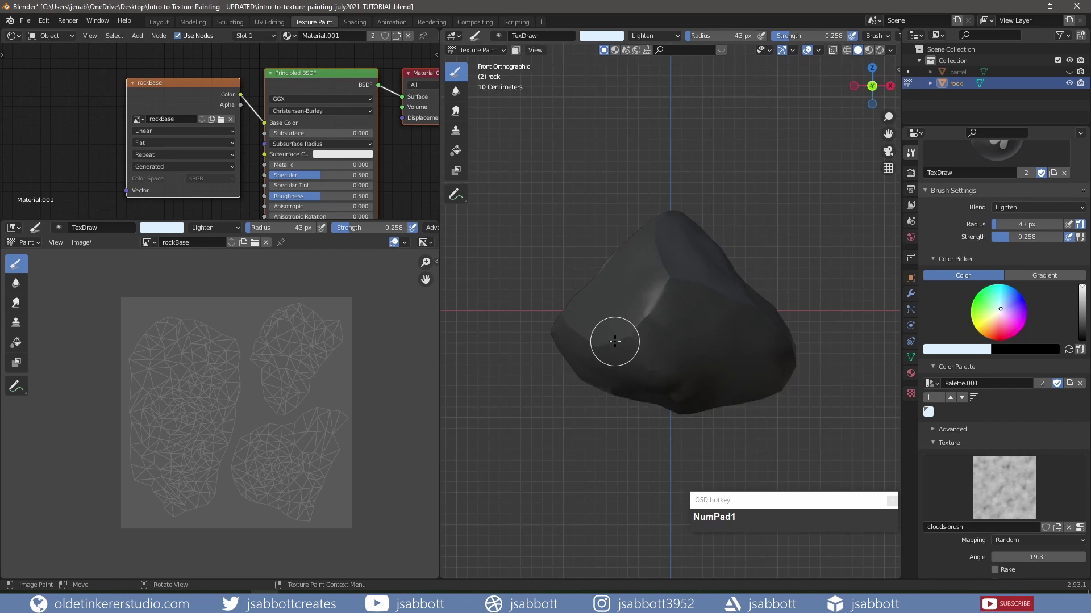
middle_drag(715, 334, 732, 344)
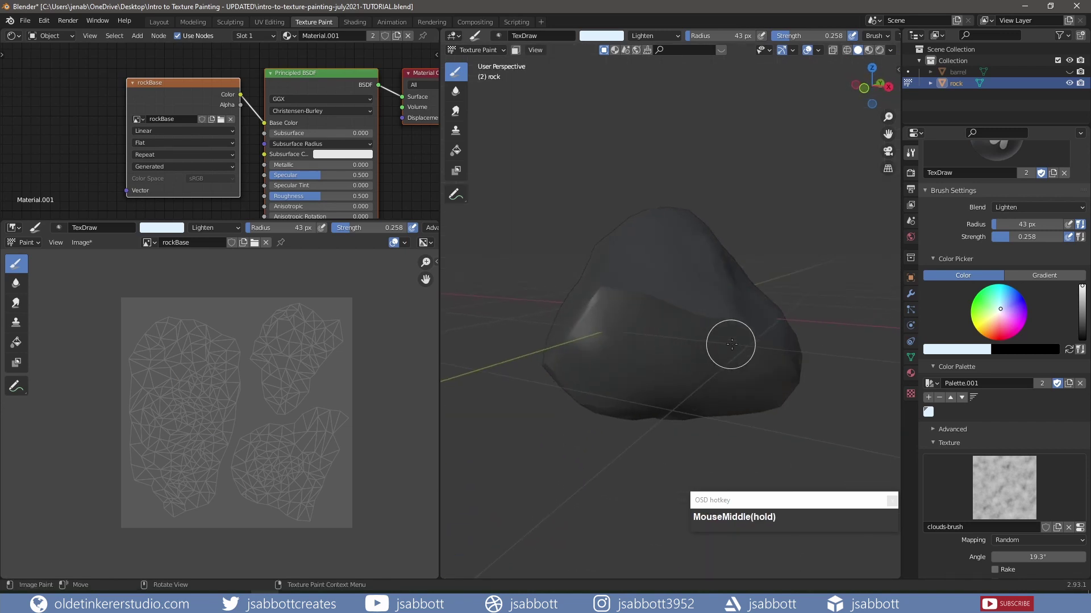
key(shift)
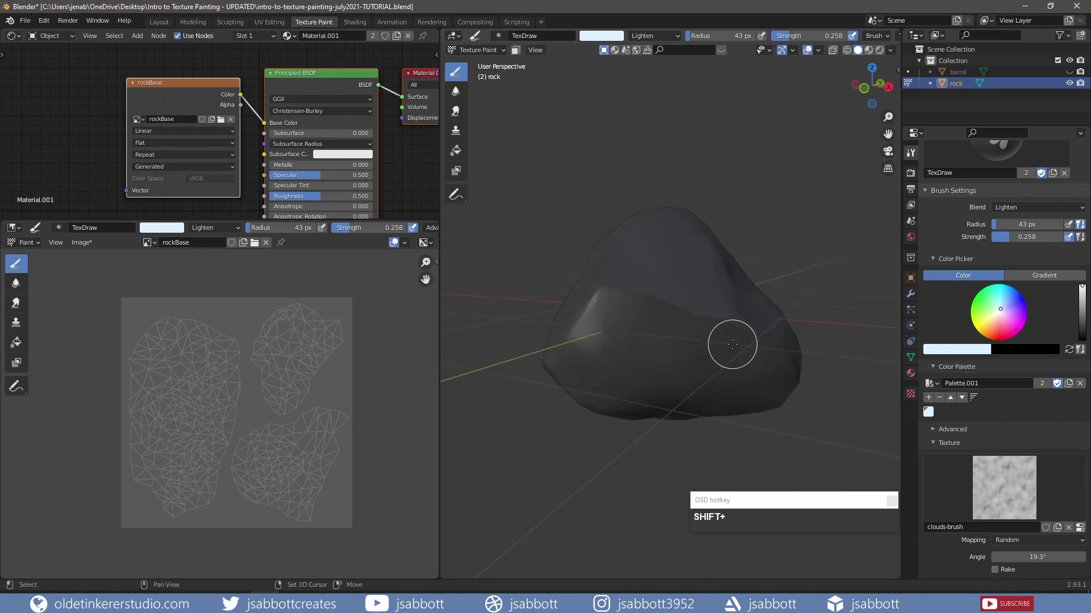
key(shift+f)
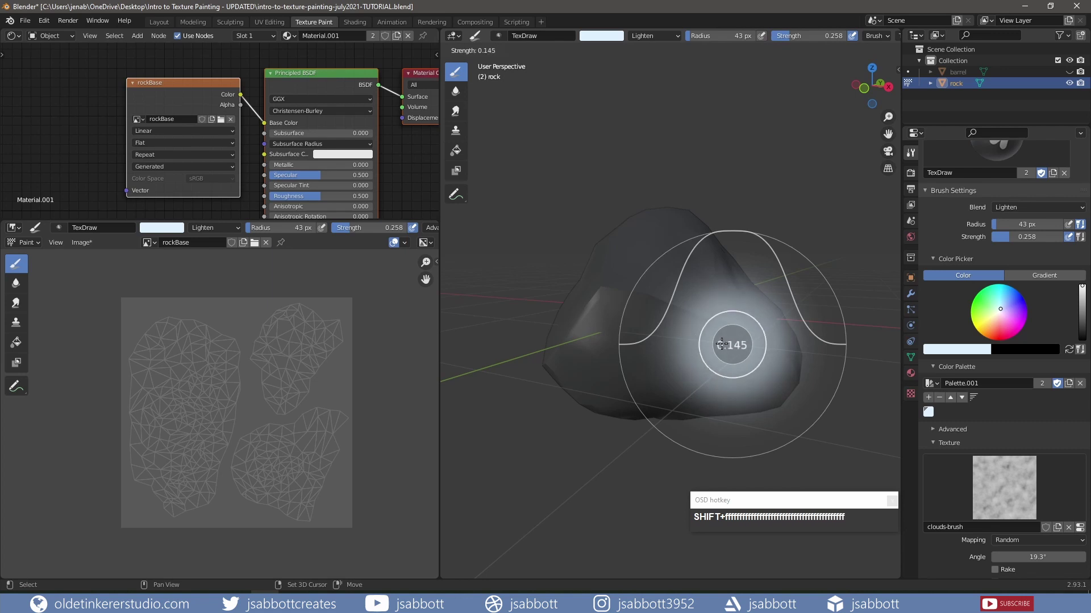
click(717, 344)
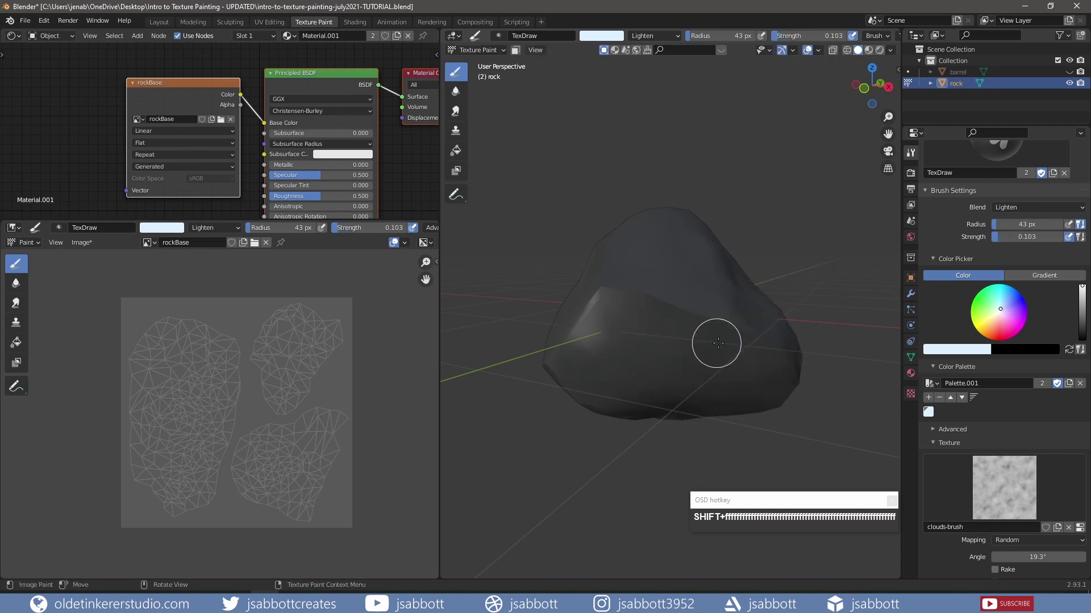
key(f)
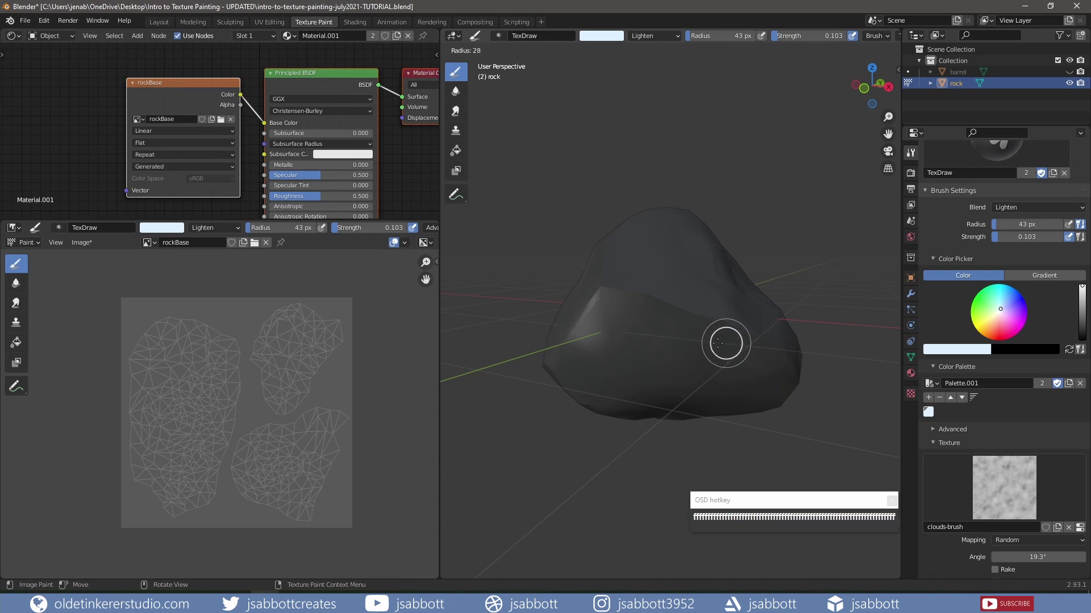
click(717, 343)
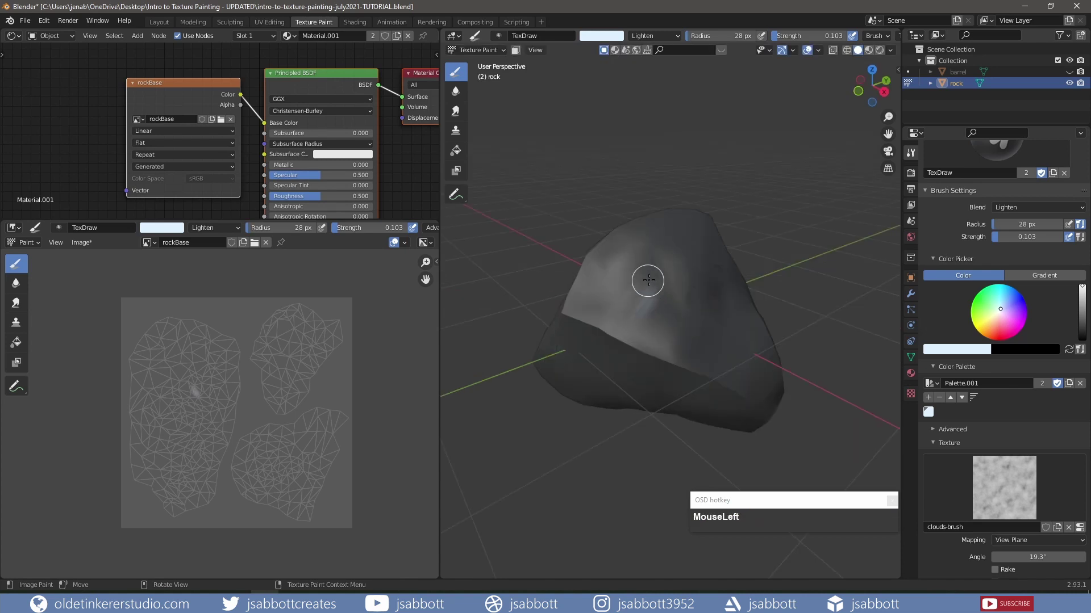
Paint light cloud-textured strokes over two faces of the rock, enlarging the brush radius to 48 px for the second
mouse_move(645, 280)
mouse_down()
mouse_move(619, 268)
mouse_move(735, 326)
mouse_move(602, 337)
mouse_move(653, 272)
mouse_move(769, 407)
mouse_up()
middle_drag(769, 406, 625, 357)
key(f)
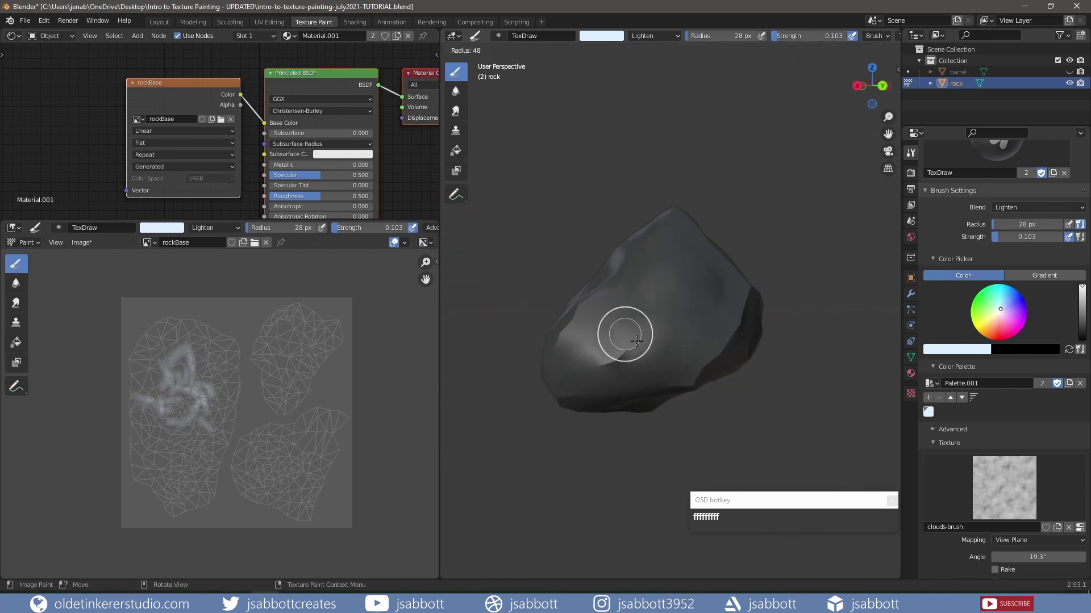
click(628, 329)
mouse_move(609, 329)
mouse_down()
mouse_move(616, 309)
mouse_move(717, 322)
mouse_move(597, 401)
mouse_up()
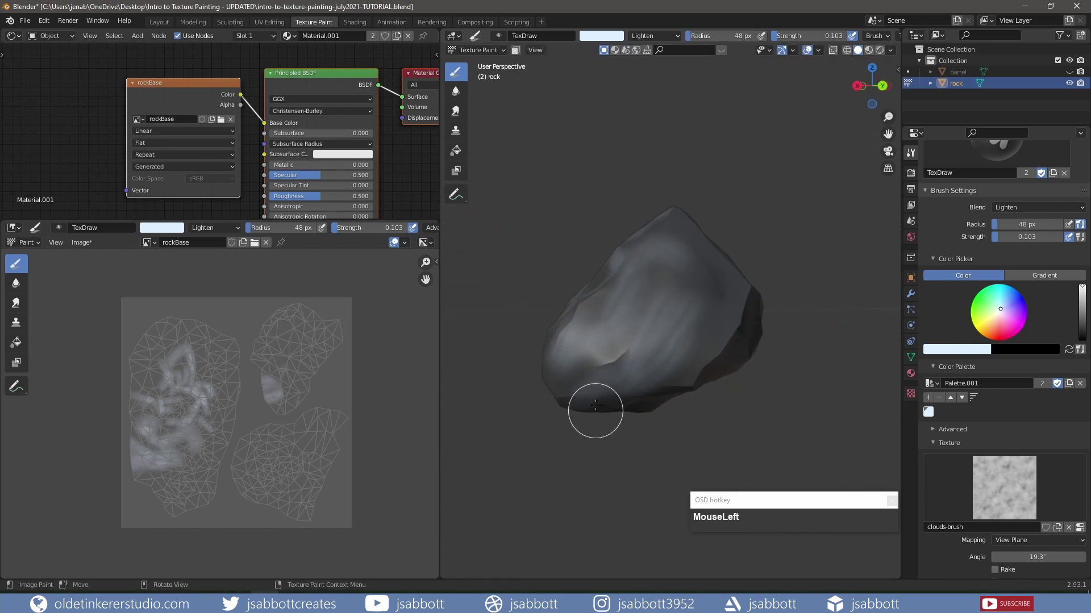
Lower the brush strength to 0.055 and paint light strokes over more of the rock's unpainted sides
middle_drag(596, 402, 648, 318)
mouse_move(648, 318)
mouse_down()
mouse_move(647, 343)
mouse_move(757, 292)
mouse_move(699, 363)
mouse_up()
key(shift+f)
click(637, 327)
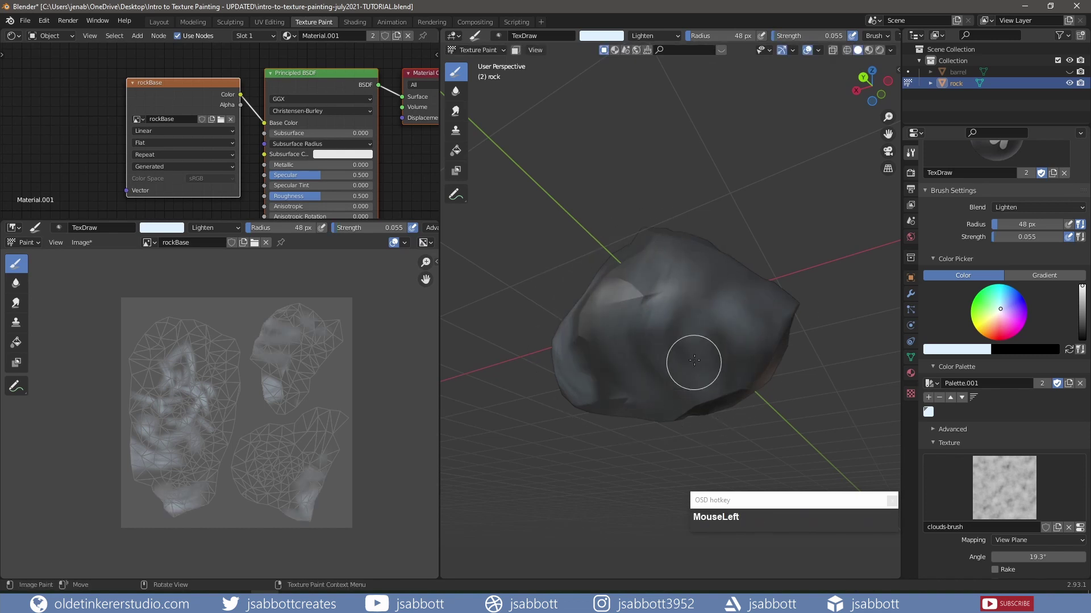
middle_drag(698, 363, 689, 348)
mouse_move(689, 348)
mouse_down()
mouse_move(693, 360)
mouse_move(684, 283)
mouse_move(665, 307)
mouse_up()
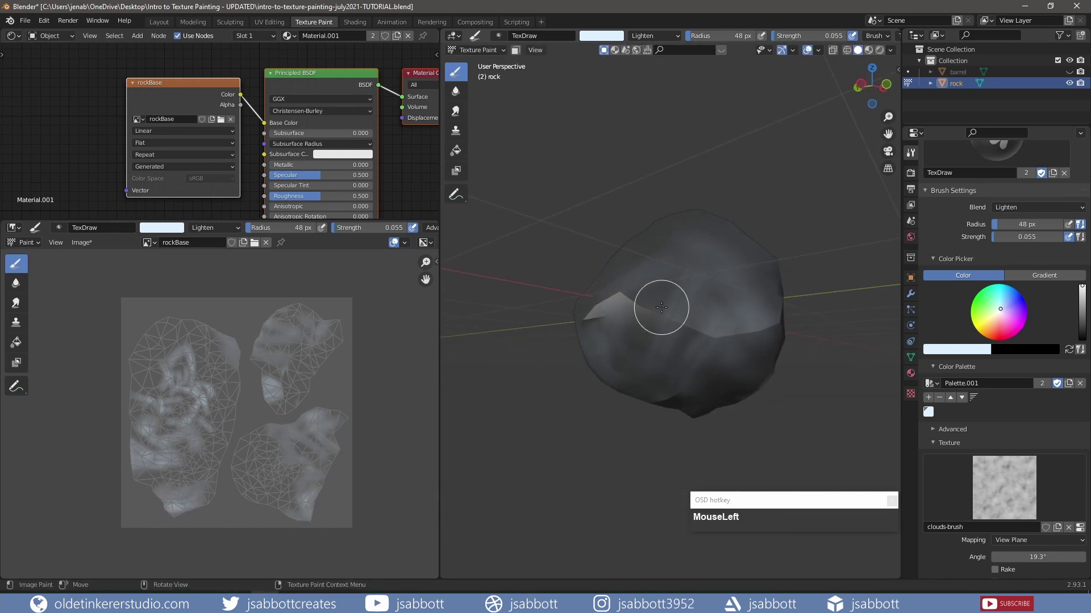
Continue the soft light strokes around the rock, building up mottled color on its remaining dark faces
middle_drag(664, 307, 692, 263)
mouse_move(692, 263)
mouse_down()
mouse_move(706, 263)
mouse_move(663, 277)
mouse_move(670, 268)
mouse_up()
middle_drag(810, 267, 662, 261)
mouse_move(655, 238)
mouse_down()
mouse_move(599, 244)
mouse_move(617, 234)
mouse_move(603, 248)
mouse_up()
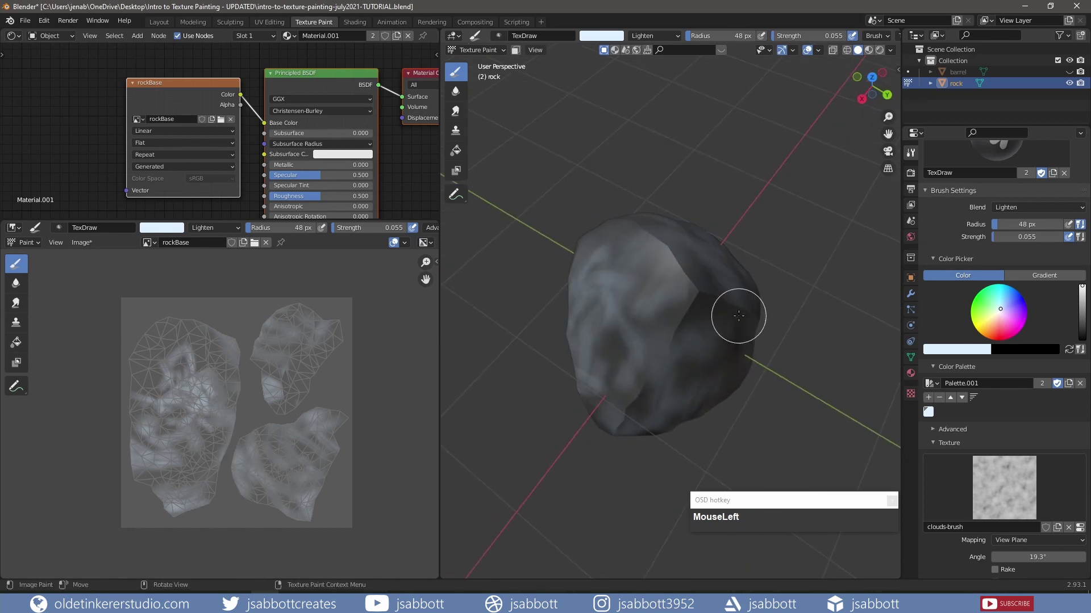
drag(738, 314, 706, 326)
Enlarge the brush radius to 83 px and paint broad light strokes across the rock's still dark side
middle_drag(602, 353, 624, 265)
scroll(624, 265, up, 1)
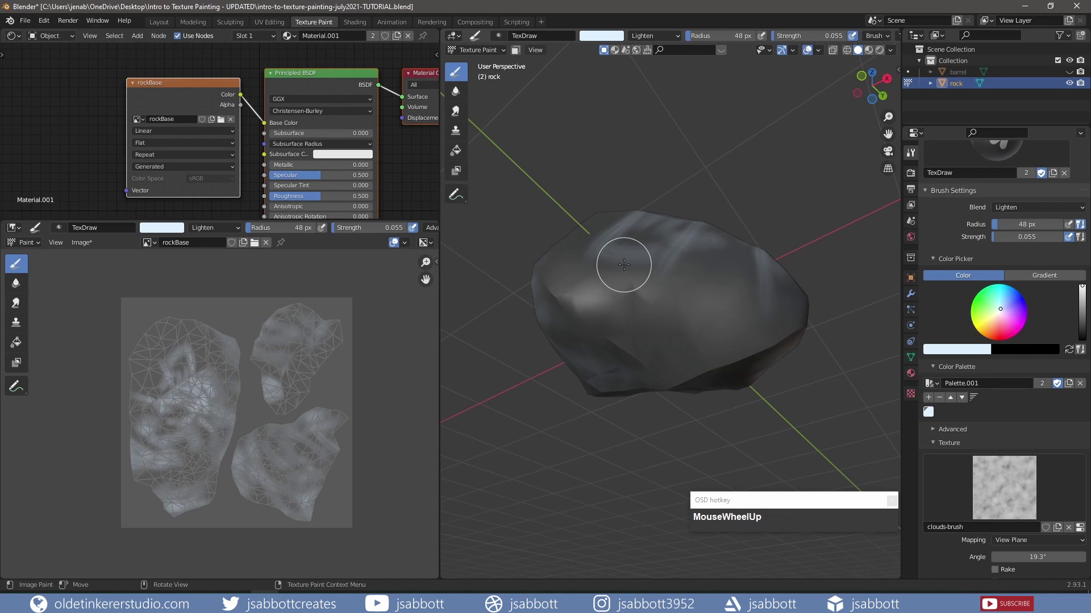
key(f)
click(670, 262)
mouse_move(625, 278)
mouse_down()
mouse_move(557, 289)
mouse_move(736, 277)
mouse_move(811, 370)
mouse_up()
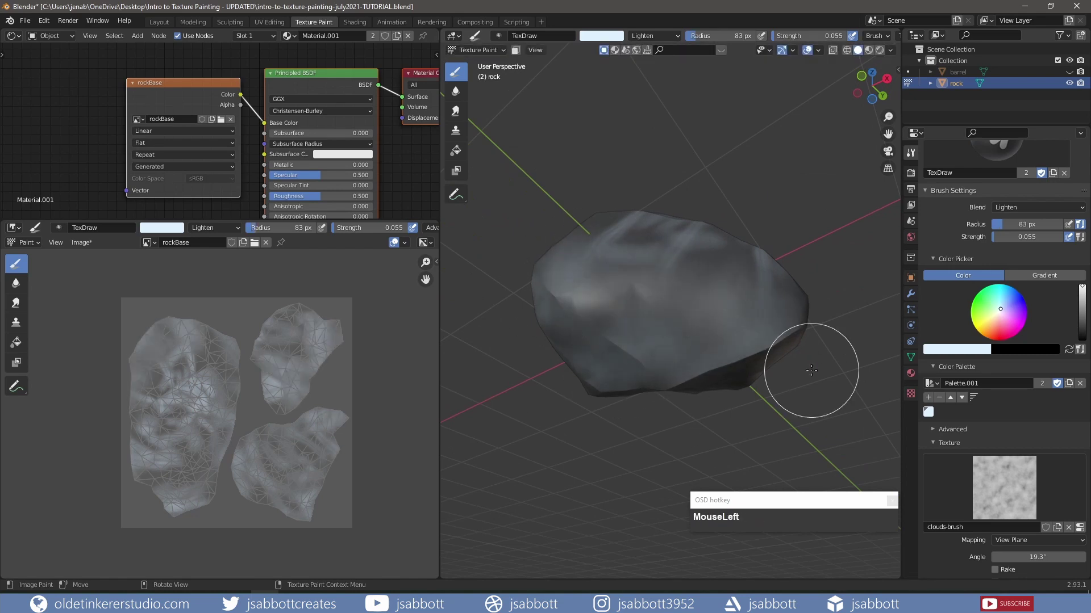
Paint another broad light stroke across the lower part of the rock's adjacent face
middle_drag(811, 370, 718, 292)
drag(682, 392, 668, 418)
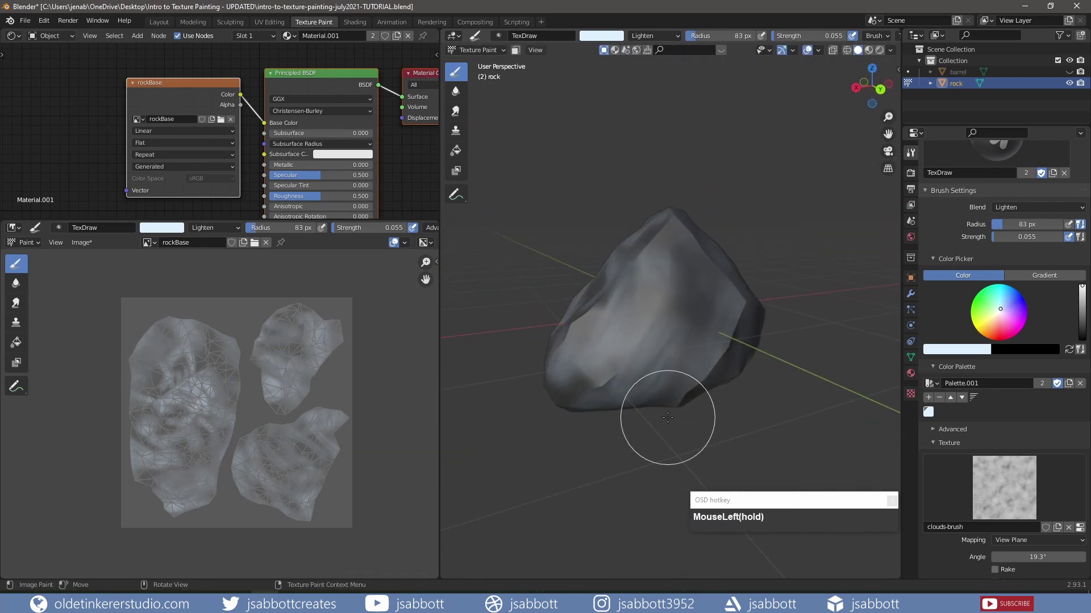
Try the Smear brush on the rock's lit face and undo the stroke
click(456, 111)
mouse_move(624, 258)
mouse_down()
mouse_move(682, 224)
mouse_move(638, 292)
mouse_move(677, 280)
mouse_up()
key(ctrl+z)
middle_drag(532, 235, 546, 238)
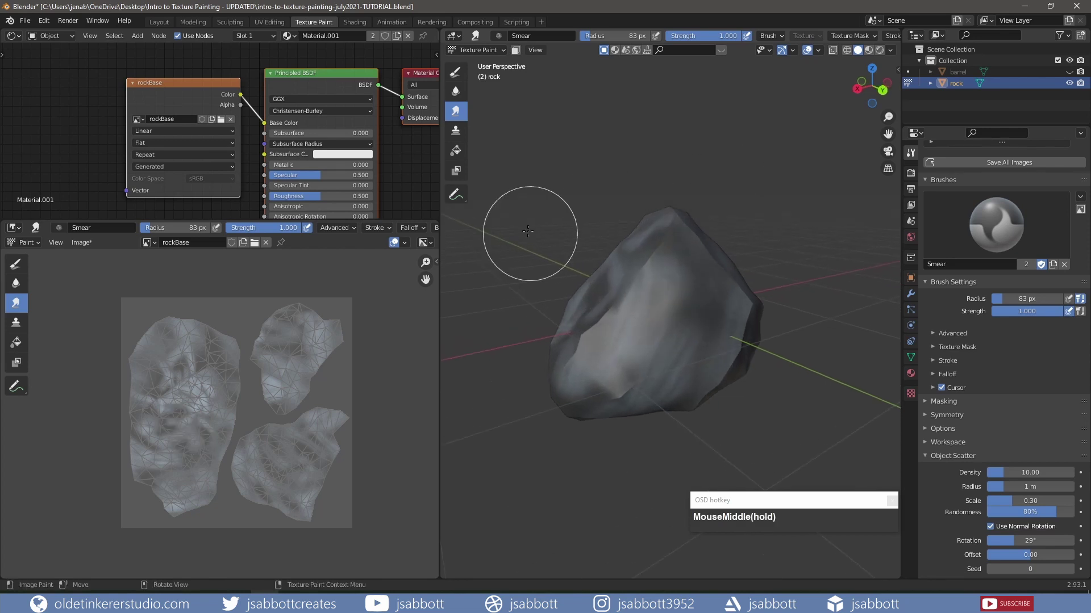
Blur the painted patches on several of the rock's faces using the Soften brush at 83 px radius and full strength
click(455, 92)
mouse_move(660, 263)
mouse_down()
mouse_move(652, 237)
mouse_move(603, 309)
mouse_move(619, 377)
mouse_move(679, 261)
mouse_move(665, 357)
mouse_move(730, 364)
mouse_up()
middle_drag(753, 253, 625, 278)
mouse_move(625, 278)
mouse_down()
mouse_move(668, 274)
mouse_move(614, 336)
mouse_move(671, 353)
mouse_move(753, 333)
mouse_up()
middle_drag(757, 331, 622, 329)
mouse_move(621, 329)
mouse_down()
mouse_move(676, 414)
mouse_move(690, 397)
mouse_up()
middle_drag(696, 370, 605, 347)
mouse_move(604, 346)
mouse_down()
mouse_move(622, 366)
mouse_move(592, 374)
mouse_move(721, 352)
mouse_move(648, 255)
mouse_move(599, 339)
mouse_up()
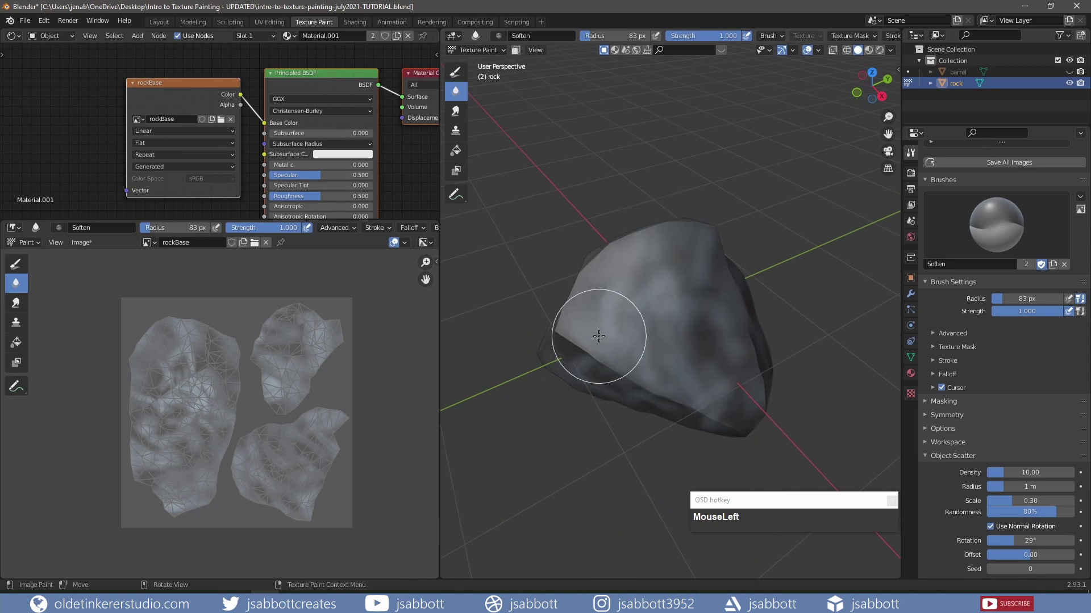
Save the file and continue softening the paint across the rock's large lit face and the neighboring faces
click(25, 21)
click(40, 93)
mouse_move(718, 357)
mouse_down()
mouse_move(679, 331)
mouse_move(708, 383)
mouse_up()
middle_drag(708, 383, 680, 277)
mouse_move(611, 318)
mouse_down()
mouse_move(561, 343)
mouse_move(685, 382)
mouse_up()
middle_drag(685, 382, 628, 324)
mouse_move(628, 323)
mouse_down()
mouse_move(645, 297)
mouse_move(731, 316)
mouse_move(670, 377)
mouse_up()
middle_drag(670, 377, 733, 352)
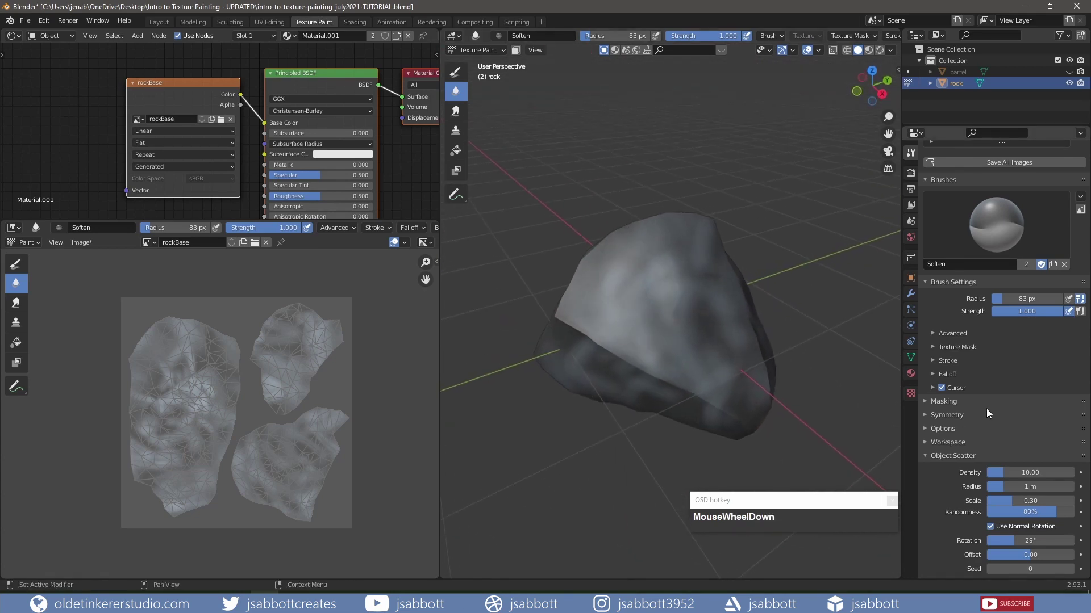
scroll(963, 456, up, 4)
click(927, 505)
click(927, 505)
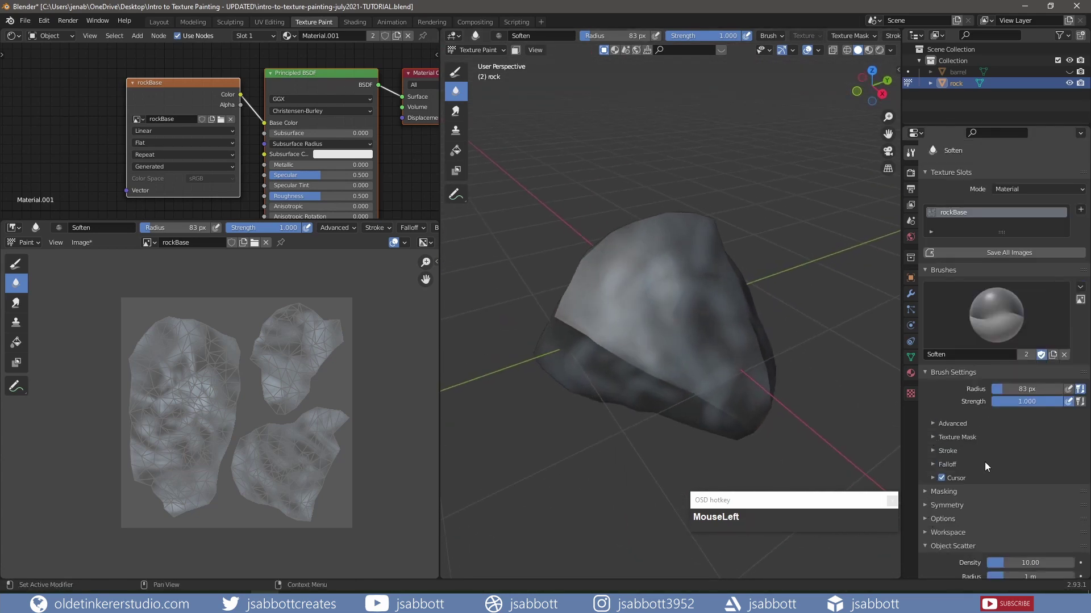
Switch back to the Draw brush at strength 0.133, darken its color to a medium grey-blue and add that color to the palette
click(456, 73)
scroll(1031, 476, down, 3)
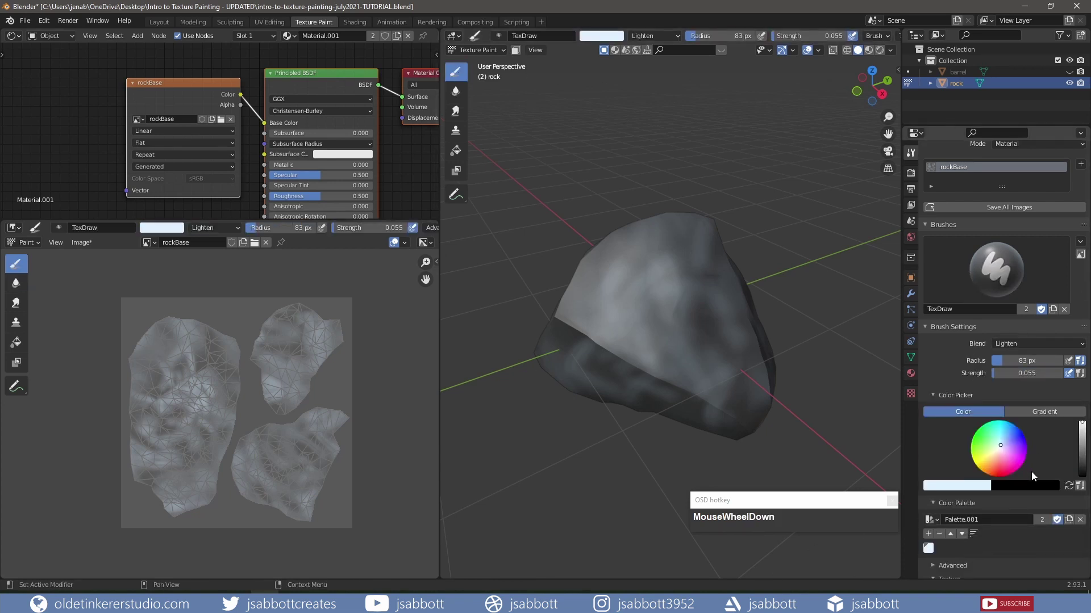
drag(1081, 403, 1082, 427)
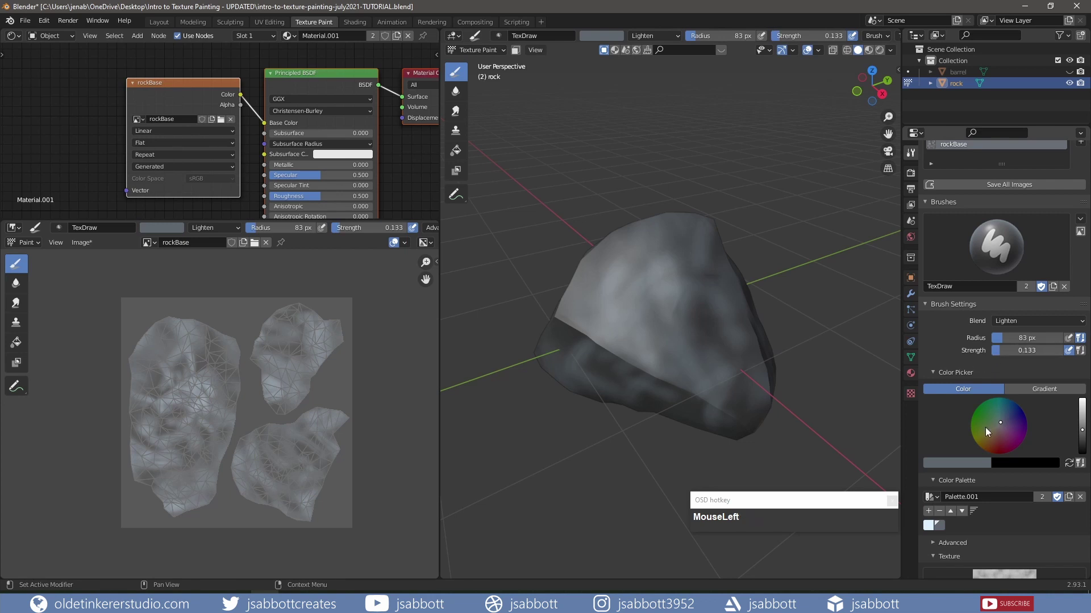
Set the mapping of the clouds brush texture to Random
scroll(1000, 487, down, 6)
click(1024, 496)
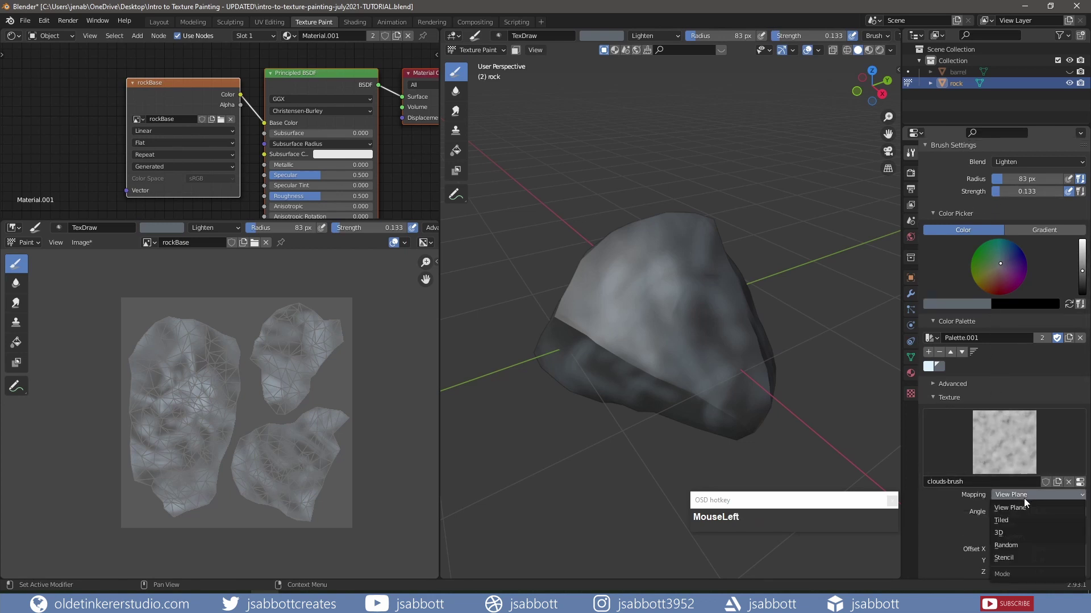
click(1006, 533)
click(1020, 495)
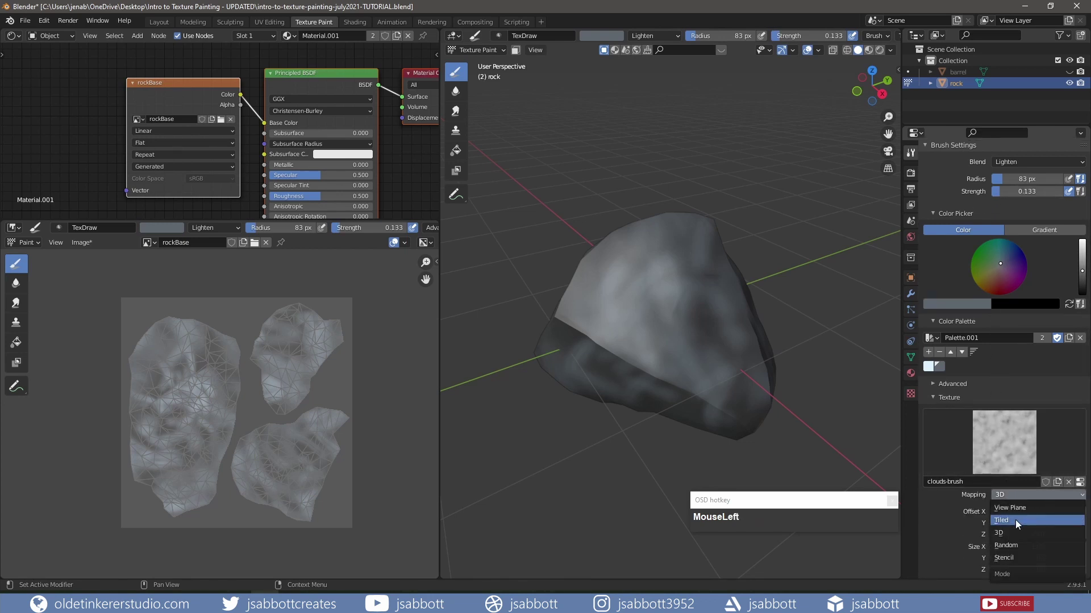
click(1005, 545)
Reduce the brush radius to 66 px, raise its strength to 0.375 and paint test strokes on the rock's front faces
key(f)
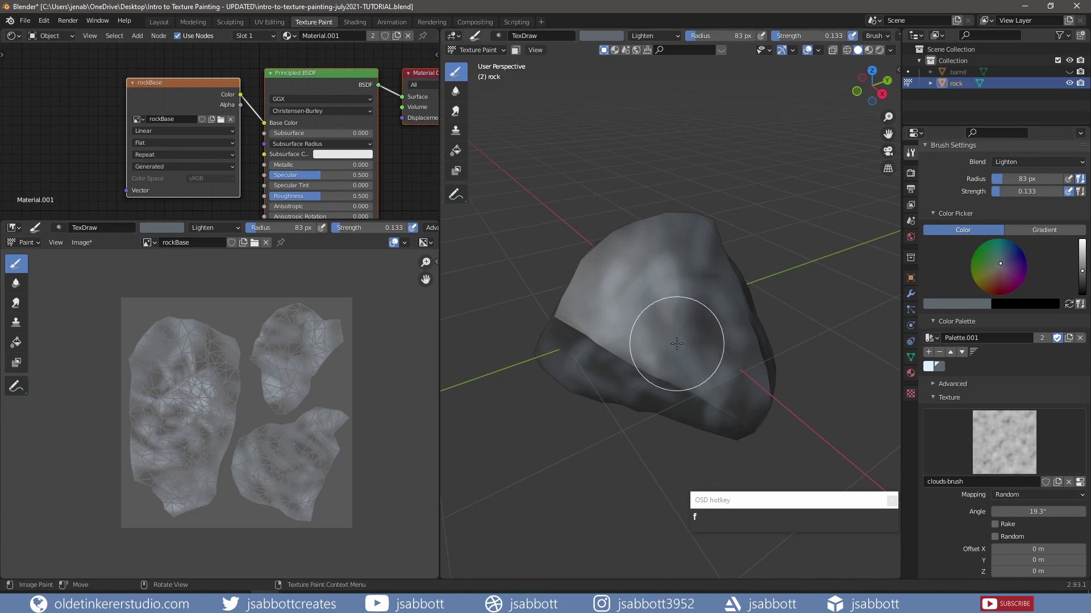
click(667, 343)
mouse_move(569, 343)
mouse_down()
mouse_move(669, 266)
mouse_move(568, 347)
mouse_up()
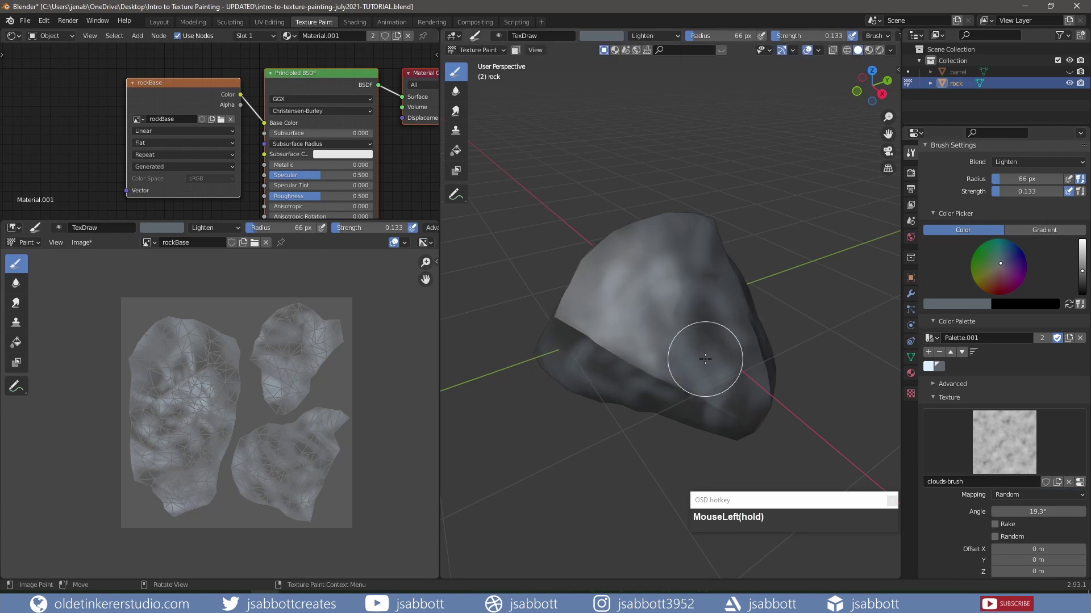
scroll(1001, 237, up, 2)
drag(1000, 236, 1018, 237)
mouse_move(647, 284)
mouse_down()
mouse_move(610, 288)
mouse_move(702, 284)
mouse_up()
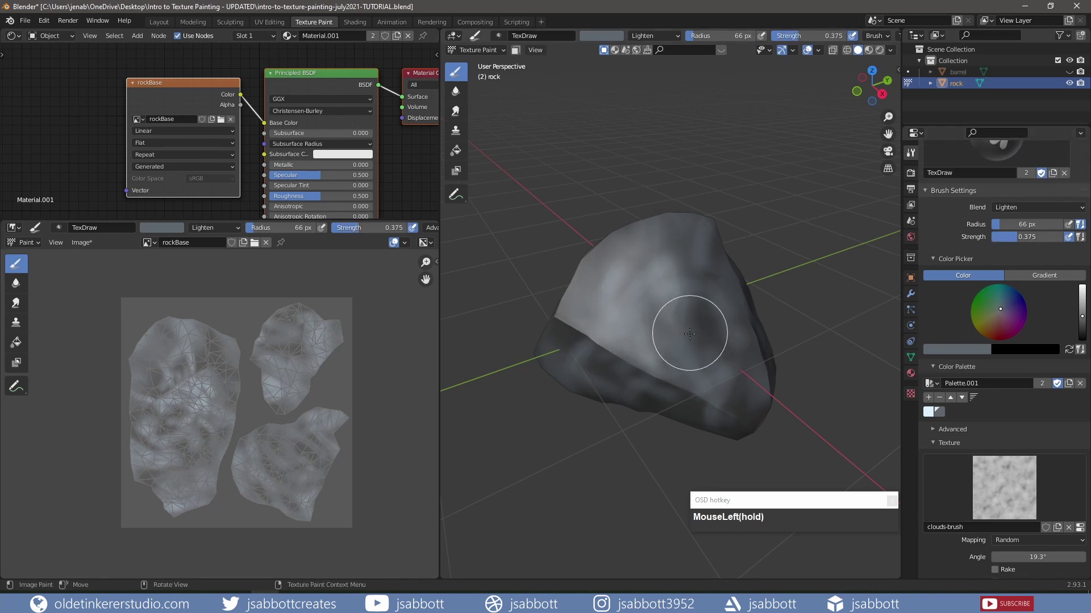
drag(690, 334, 694, 320)
Brighten the brush color to a pale pink, add it to the palette and try a stroke on the rock
drag(1084, 316, 1083, 284)
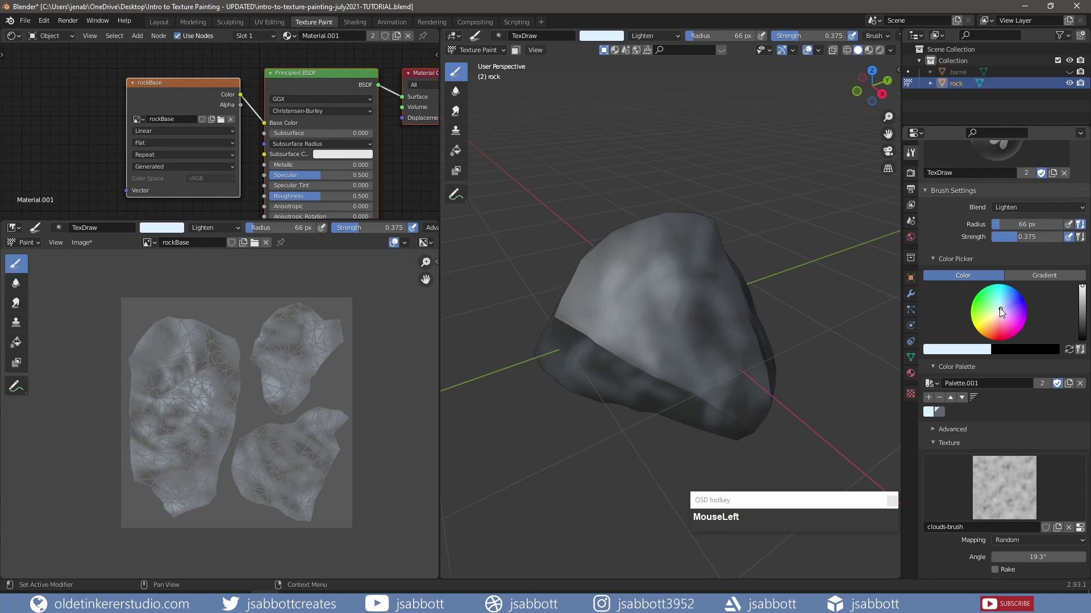
click(928, 397)
mouse_move(624, 312)
mouse_down()
mouse_move(630, 300)
mouse_move(664, 321)
mouse_up()
key(ctrl+z)
Choose the grey-blue palette color and set the brush blend mode to Darken
click(939, 413)
scroll(1008, 278, up, 1)
click(1019, 231)
click(960, 260)
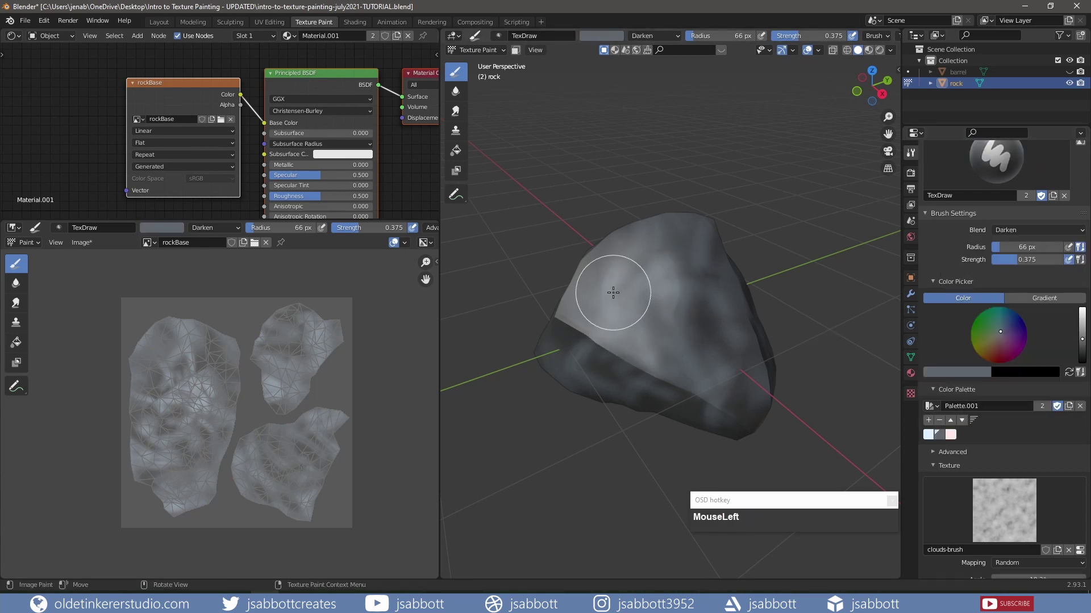
Paint Darken strokes over the rock's faces on all sides, leaving only small patches of the lighter color
mouse_move(570, 335)
mouse_down()
mouse_move(645, 297)
mouse_move(743, 341)
mouse_move(572, 329)
mouse_move(712, 397)
mouse_up()
middle_drag(798, 295, 656, 262)
mouse_move(666, 254)
mouse_down()
mouse_move(758, 265)
mouse_move(715, 318)
mouse_up()
middle_drag(715, 318, 704, 272)
mouse_move(704, 273)
mouse_down()
mouse_move(745, 273)
mouse_move(761, 382)
mouse_up()
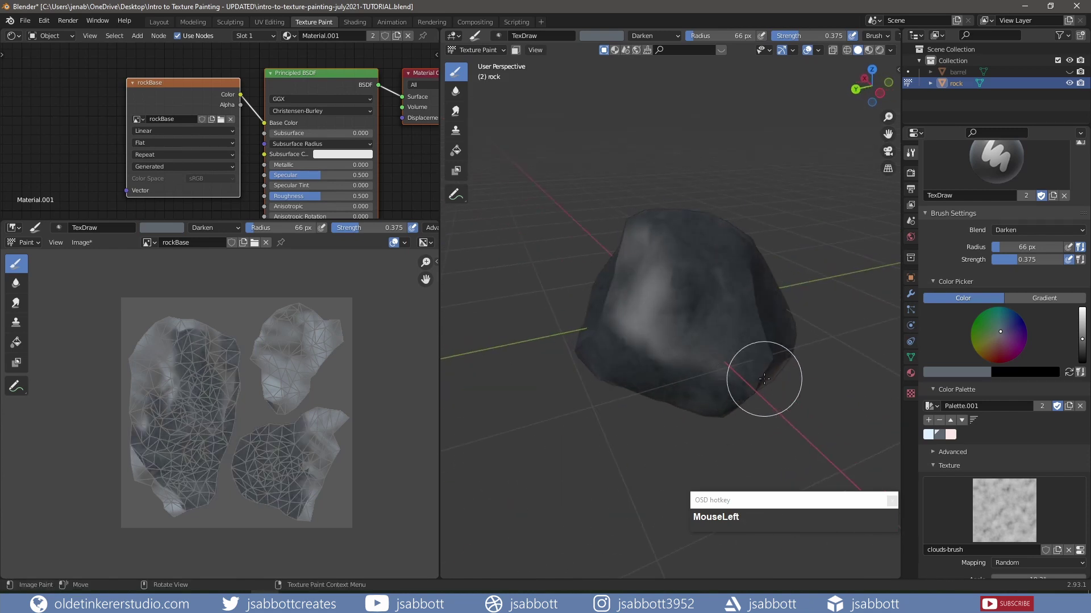
middle_drag(761, 383, 627, 358)
mouse_move(654, 250)
mouse_down()
mouse_move(657, 224)
mouse_move(636, 380)
mouse_move(725, 392)
mouse_up()
middle_drag(727, 390, 687, 289)
mouse_move(693, 285)
mouse_down()
mouse_move(543, 372)
mouse_move(745, 370)
mouse_move(745, 353)
mouse_up()
middle_drag(745, 354, 599, 377)
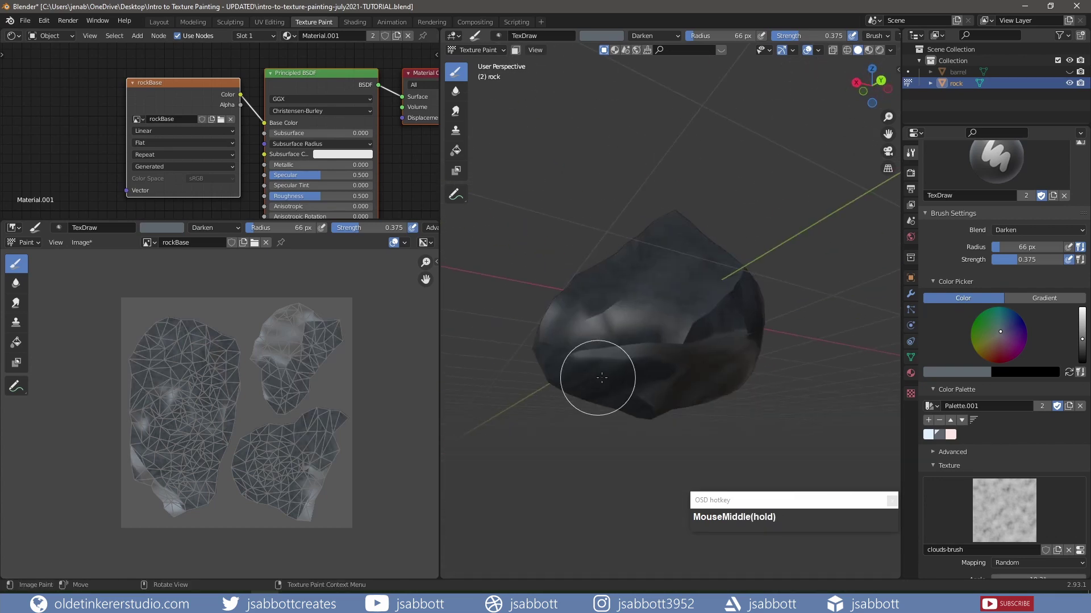
mouse_move(658, 332)
mouse_down()
mouse_move(640, 346)
mouse_move(686, 431)
mouse_up()
mouse_move(687, 431)
middle_down()
mouse_move(774, 454)
mouse_move(852, 437)
middle_up()
scroll(859, 431, up, 1)
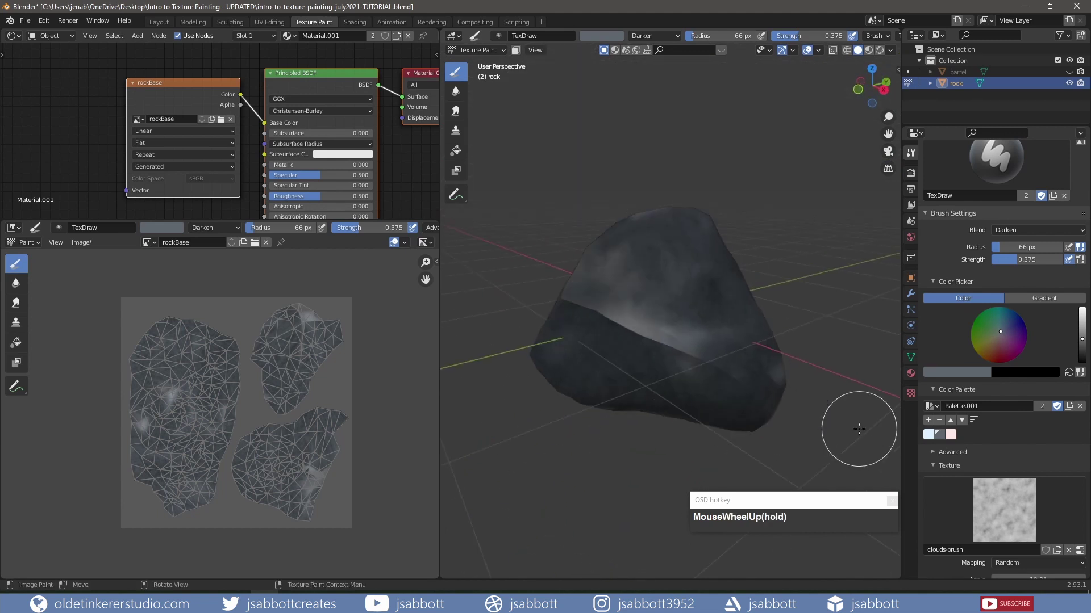
Choose the pale blue palette color, darken it to a lighter mid grey-blue than before and add it to the palette
click(928, 435)
drag(1082, 311, 1082, 330)
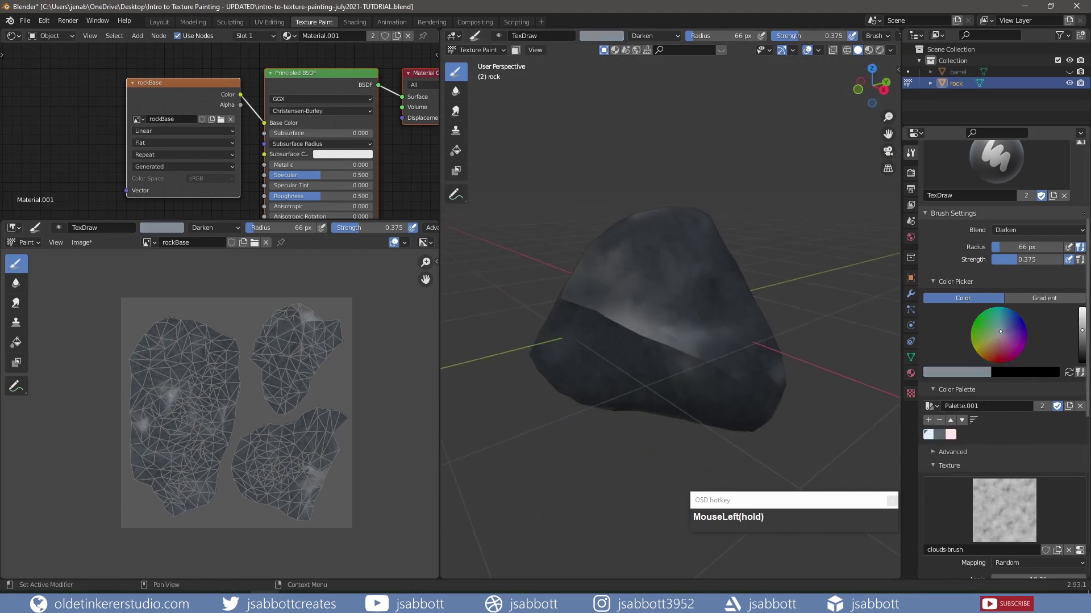
Try a stroke in Multiply blend mode on the rock's front face and undo it
click(1025, 231)
click(966, 275)
mouse_move(616, 287)
mouse_down()
mouse_move(680, 241)
mouse_move(653, 314)
mouse_up()
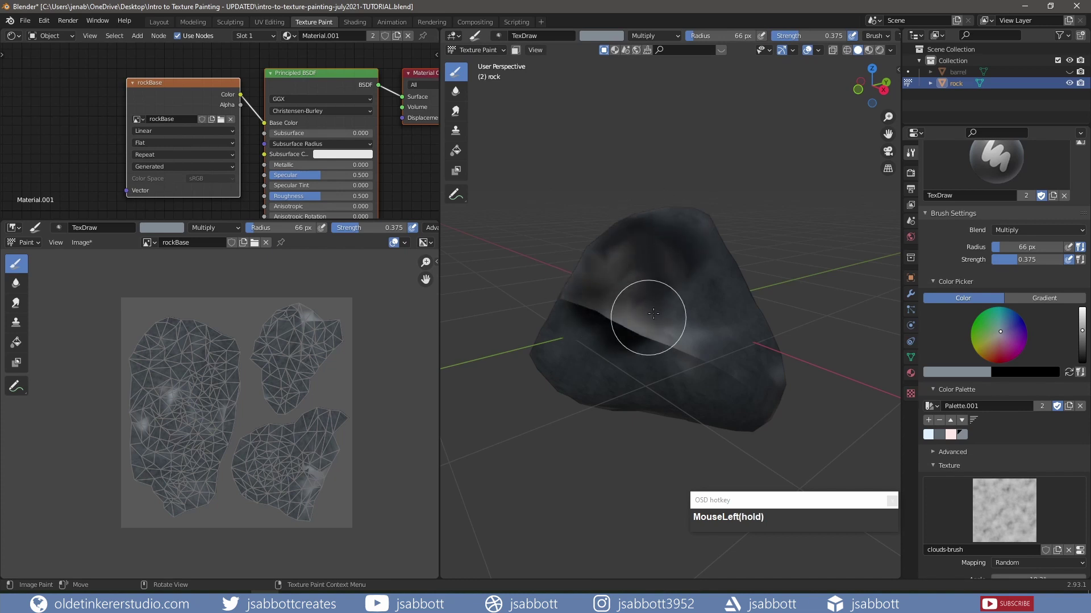
key(ctrl+z)
Set the brush blend mode to Screen, undo a test stroke and lower the brush strength to 0.117
click(1025, 231)
click(966, 324)
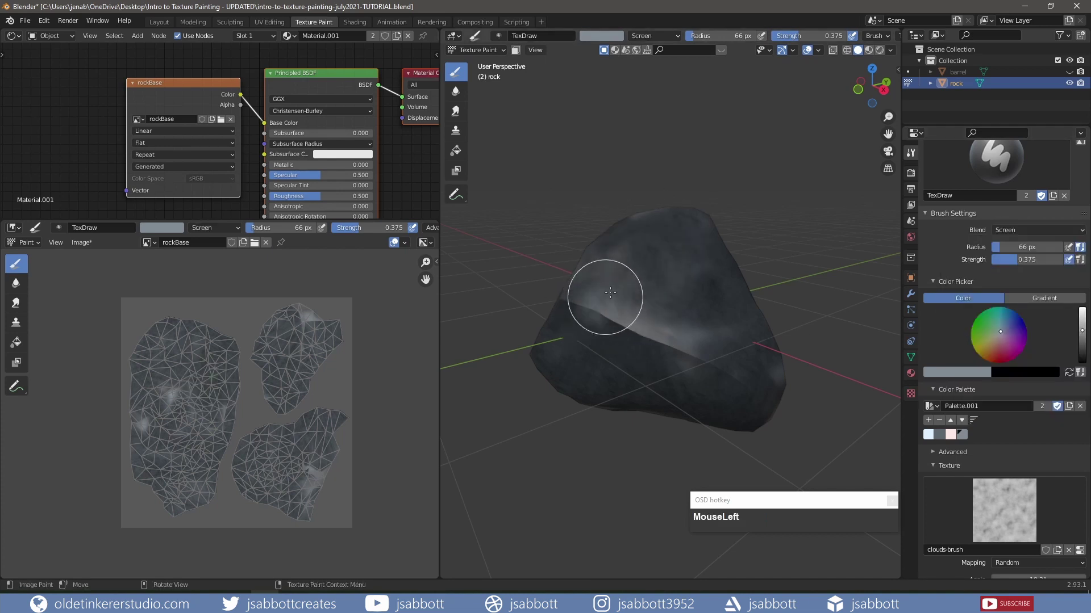
drag(645, 341, 655, 339)
key(ctrl+z)
drag(1048, 259, 1030, 260)
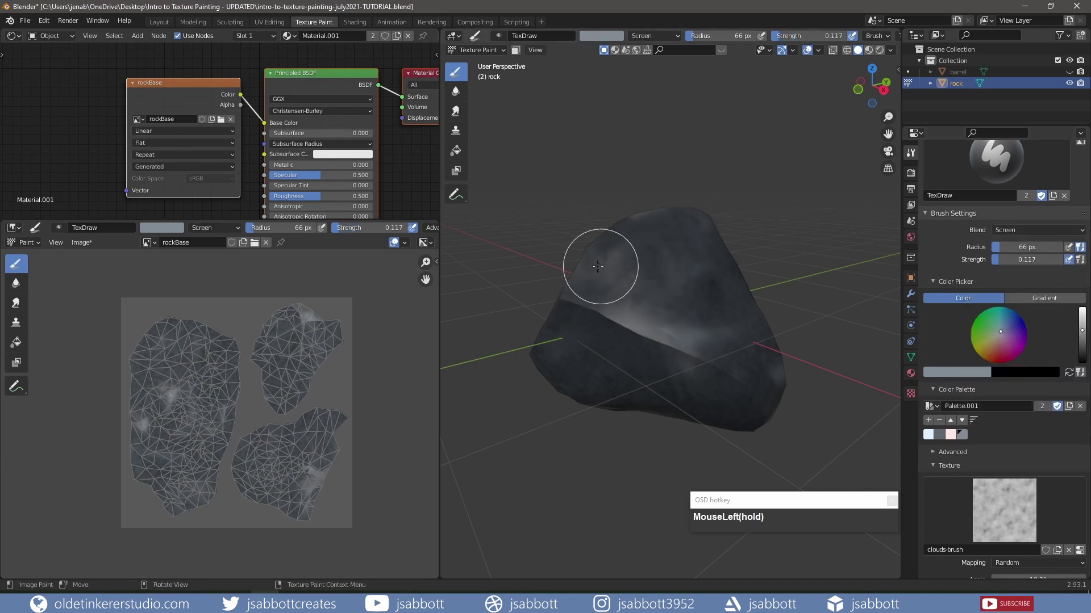
Paint Screen strokes around the rock to bring back mottled light areas on its dark faces
mouse_move(578, 321)
mouse_down()
mouse_move(625, 329)
mouse_move(693, 260)
mouse_move(609, 353)
mouse_move(763, 363)
mouse_up()
middle_drag(763, 362, 604, 347)
mouse_move(645, 258)
mouse_down()
mouse_move(701, 332)
mouse_move(699, 259)
mouse_up()
middle_drag(700, 259, 644, 267)
mouse_move(645, 267)
mouse_down()
mouse_move(596, 377)
mouse_move(663, 383)
mouse_up()
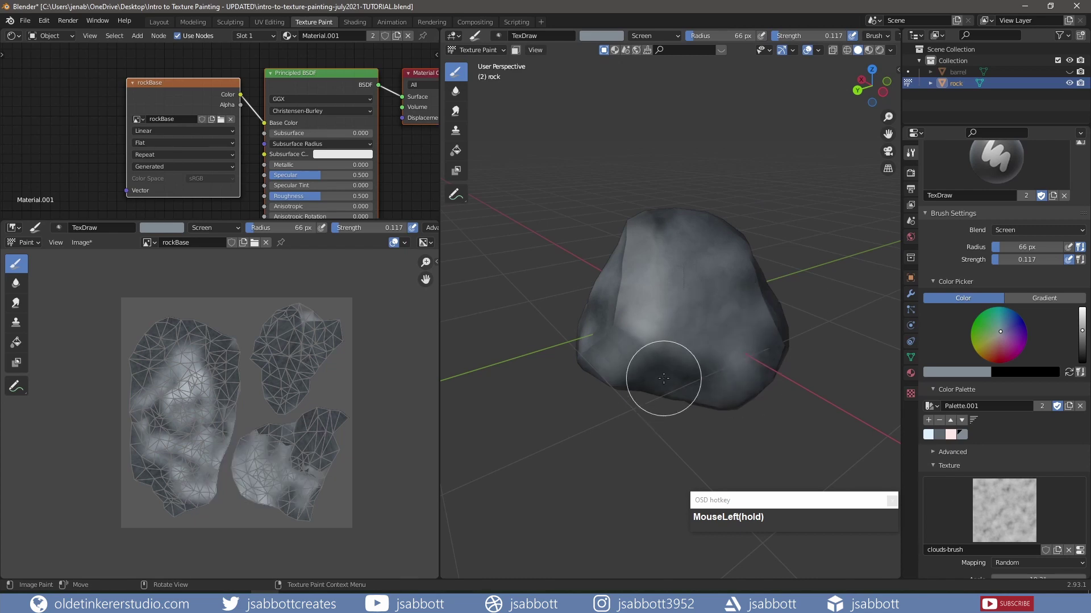
middle_drag(663, 382, 648, 328)
drag(627, 301, 704, 431)
middle_drag(704, 431, 673, 219)
scroll(673, 219, up, 2)
mouse_move(552, 277)
mouse_down()
mouse_move(565, 421)
mouse_move(740, 370)
mouse_up()
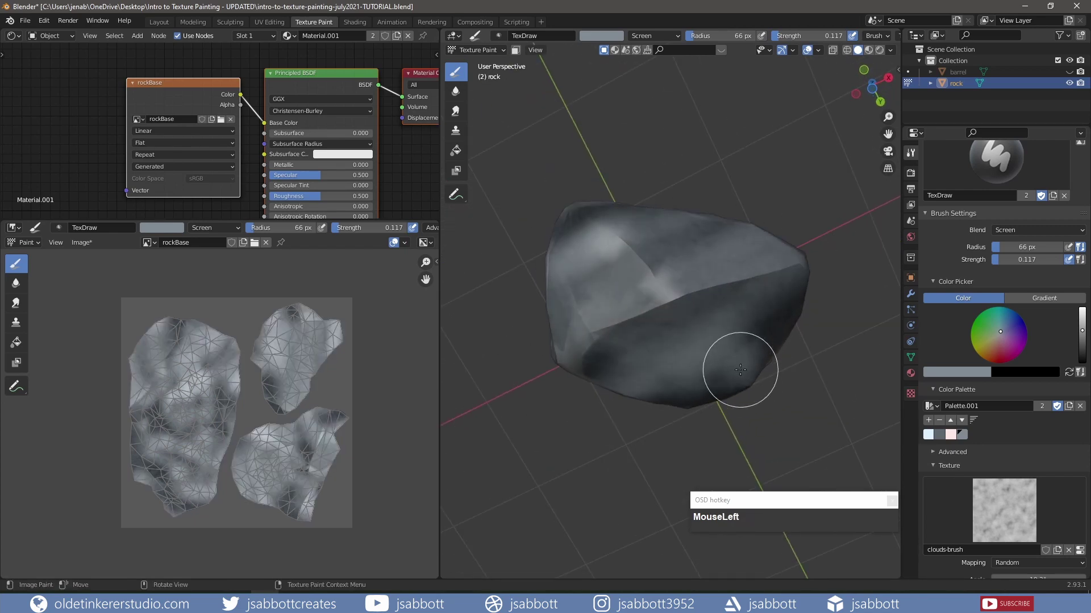
middle_drag(740, 370, 625, 455)
Choose the darker grey-blue palette color and set the brush blend mode to Color Burn
scroll(625, 454, up, 2)
click(939, 435)
click(1012, 229)
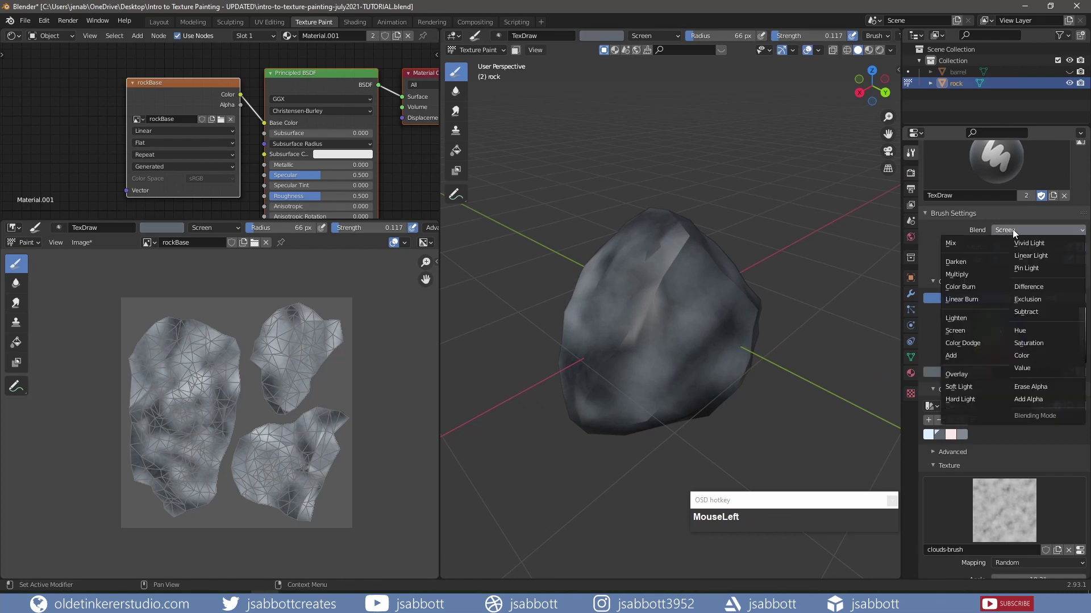
click(973, 272)
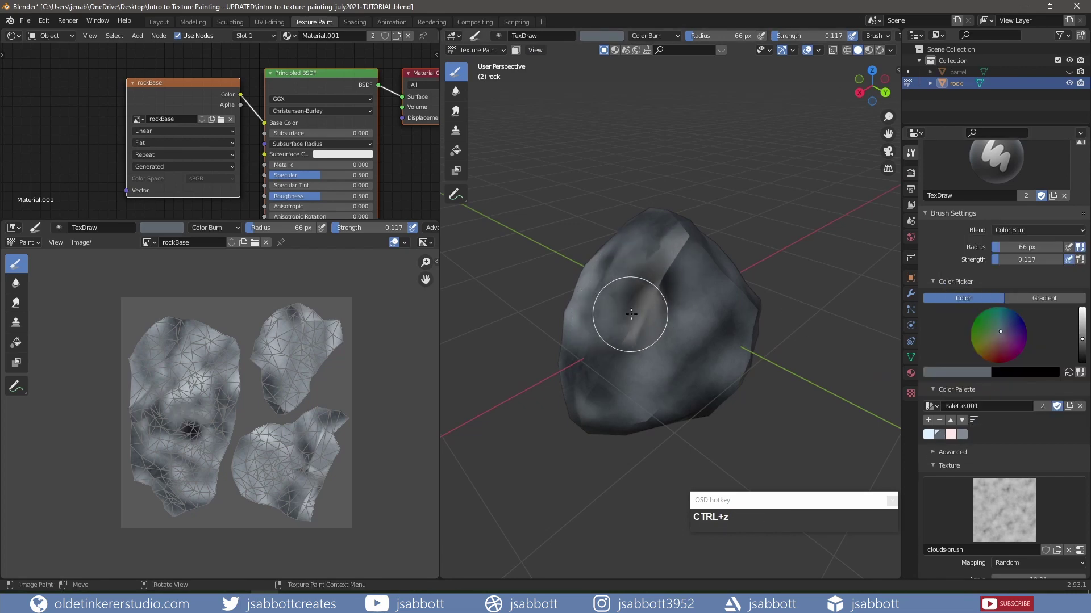
Paint Color Burn strokes on faces all around the rock to add dark, contrasting patches
middle_drag(596, 384, 660, 338)
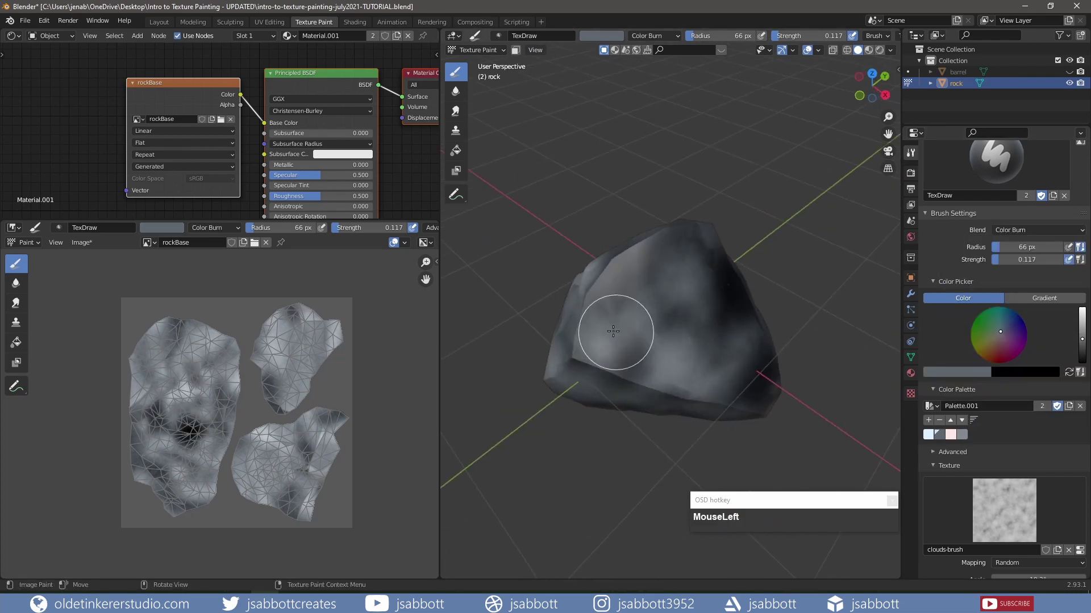
drag(612, 331, 699, 375)
mouse_move(699, 375)
middle_down()
mouse_move(703, 349)
mouse_move(767, 341)
middle_up()
scroll(621, 318, down, 1)
drag(621, 319, 629, 285)
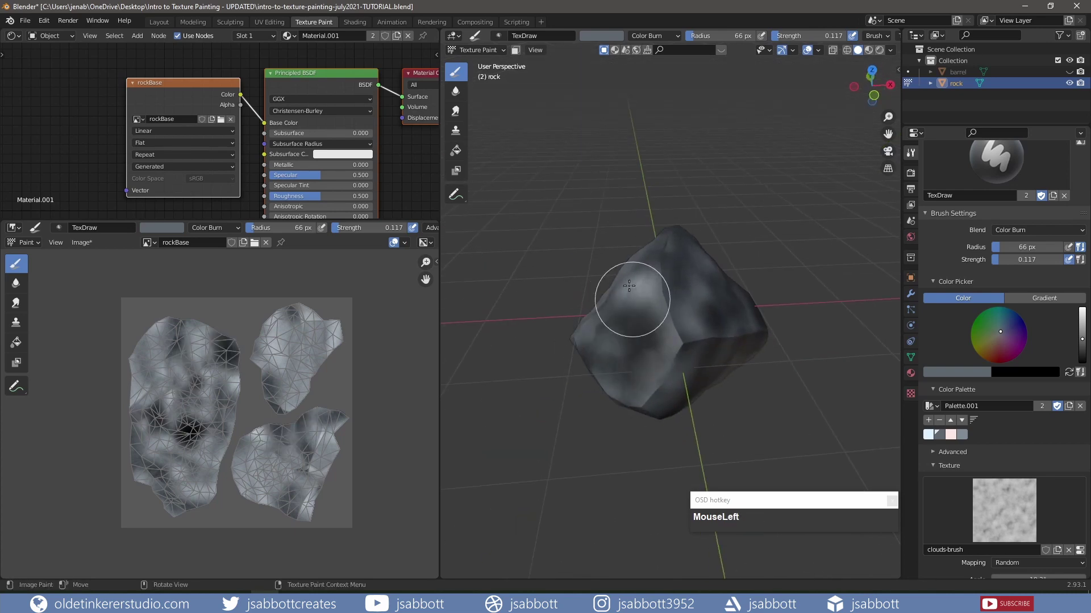
mouse_move(629, 286)
middle_down()
mouse_move(652, 292)
mouse_move(689, 256)
middle_up()
click(630, 319)
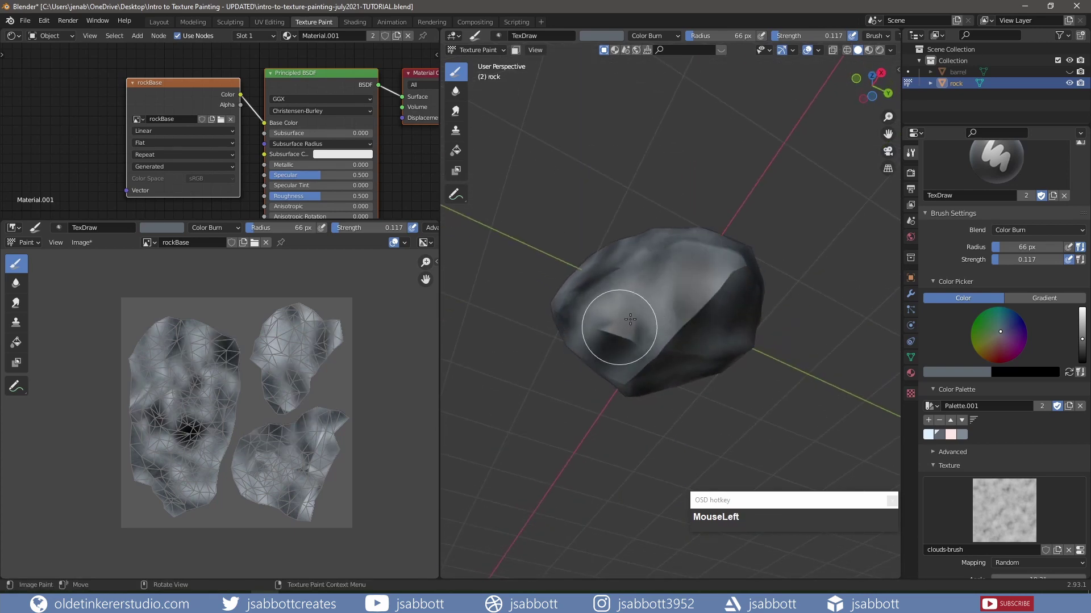
drag(630, 319, 732, 340)
mouse_move(749, 344)
middle_down()
mouse_move(613, 397)
mouse_move(556, 406)
middle_up()
drag(706, 314, 639, 314)
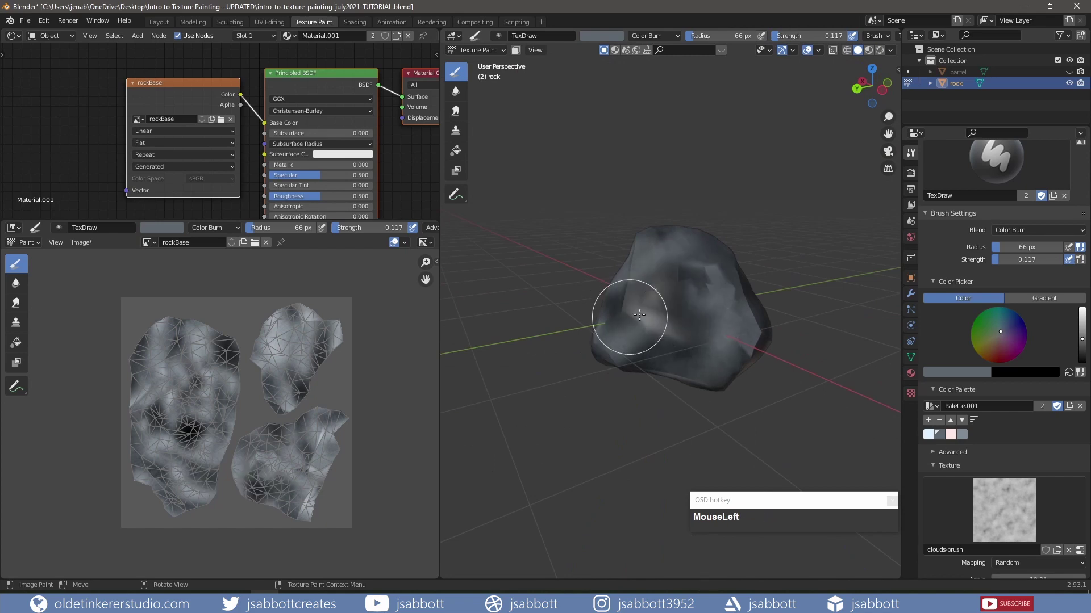
middle_drag(672, 372, 670, 287)
drag(670, 287, 775, 246)
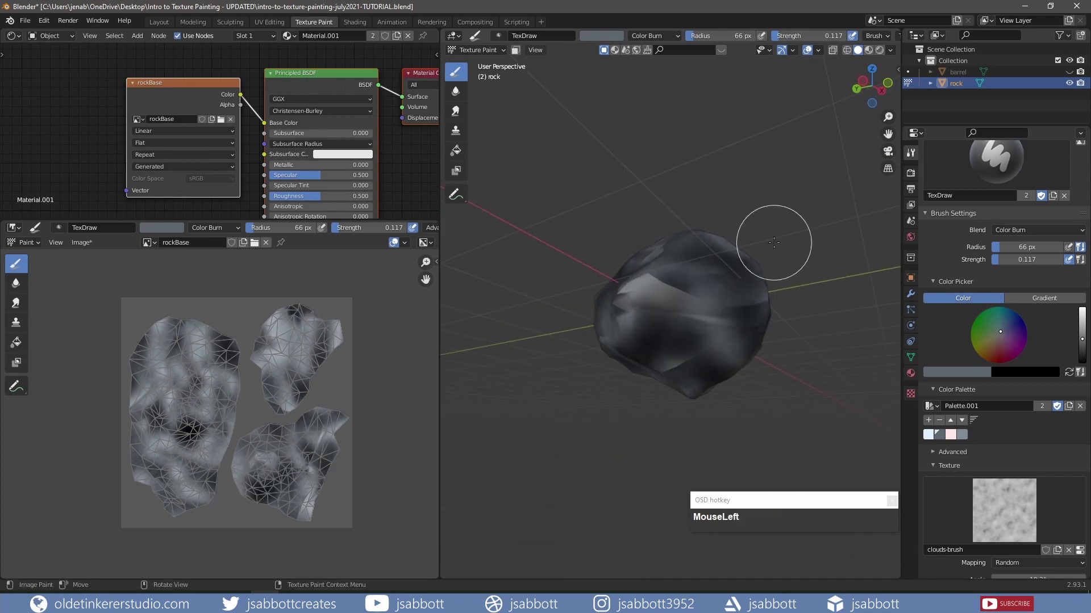
middle_drag(758, 270, 745, 391)
mouse_move(658, 317)
mouse_down()
mouse_move(711, 292)
mouse_move(721, 333)
mouse_up()
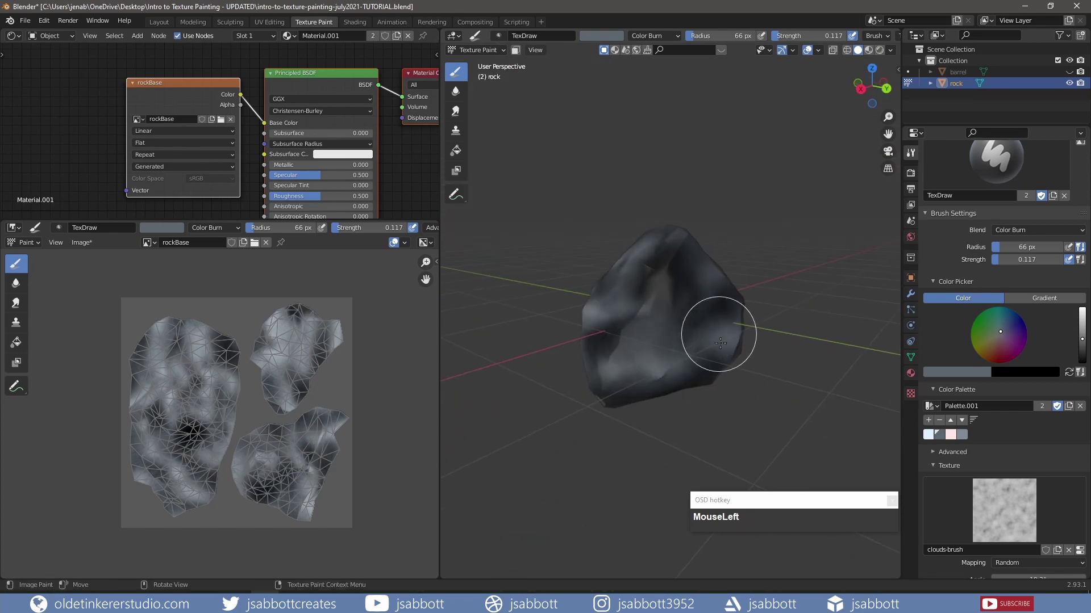
Set the material's Roughness to 1.000 and darken another of the rock's faces with a Color Burn stroke
mouse_move(721, 334)
middle_down()
mouse_move(726, 404)
mouse_move(720, 341)
middle_up()
drag(321, 196, 386, 196)
mouse_move(752, 315)
middle_down()
mouse_move(767, 376)
mouse_move(672, 316)
middle_up()
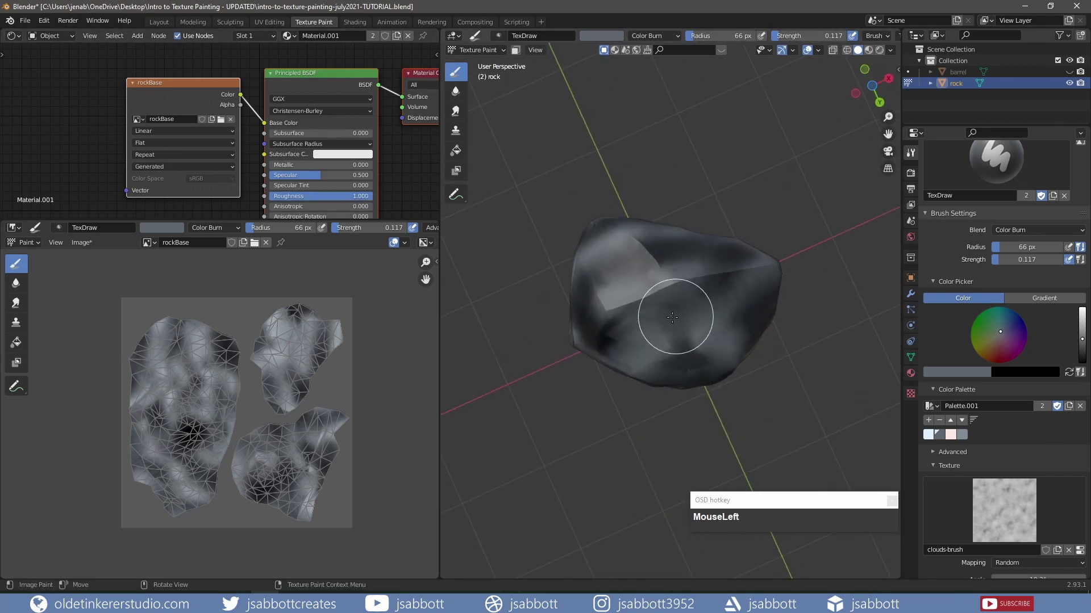
drag(672, 316, 621, 275)
mouse_move(622, 274)
middle_down()
mouse_move(716, 432)
mouse_move(803, 434)
middle_up()
scroll(804, 434, down, 1)
Reduce the brush radius to 8 px and mix a near-white paint color from the pale pink swatch, adding it to the palette
click(951, 435)
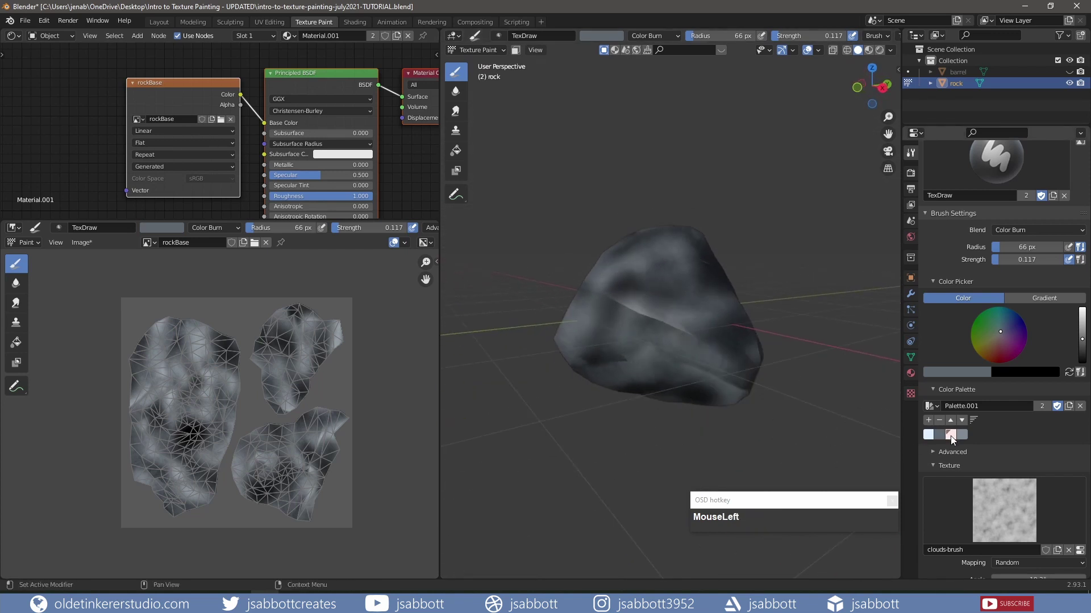
key(f)
click(705, 328)
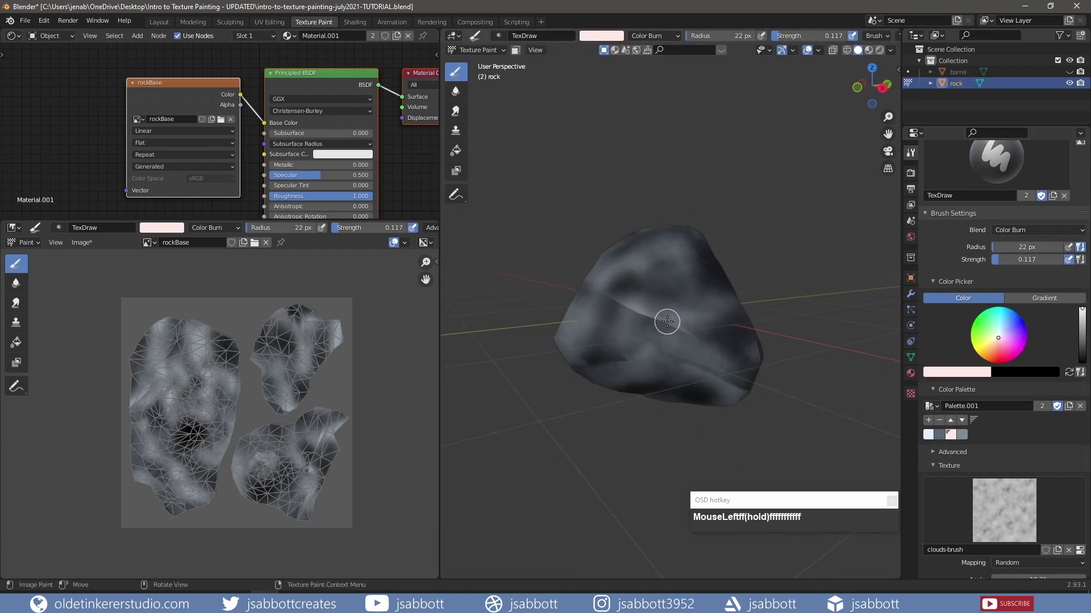
key(f)
click(705, 336)
drag(998, 338, 997, 333)
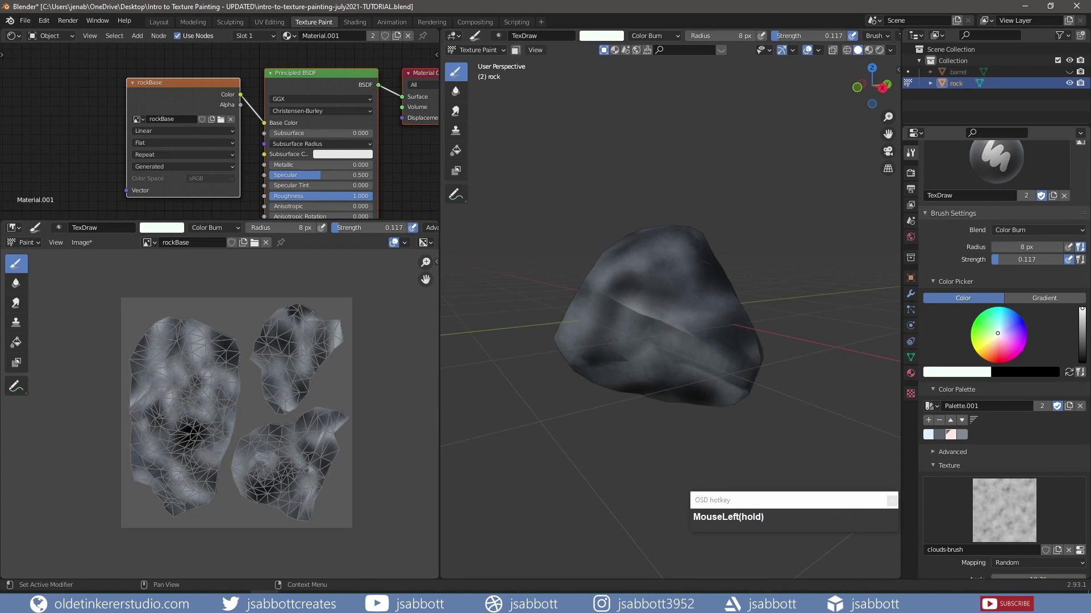
scroll(650, 394, up, 3)
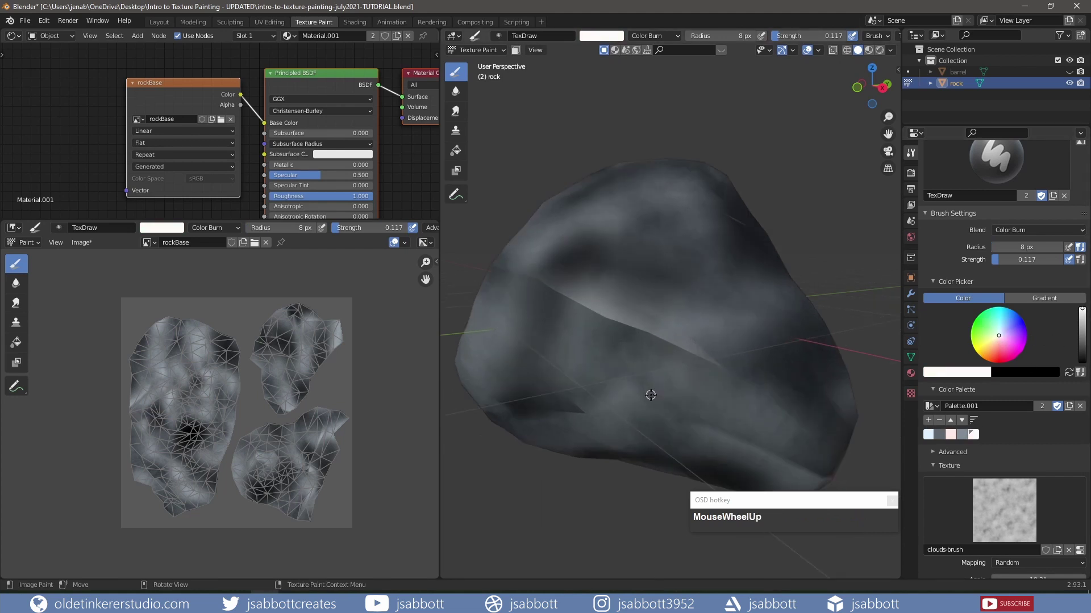
Remove the clouds-brush texture from the TexDraw brush and set its texture mapping to Stencil
click(1068, 550)
scroll(1023, 539, down, 1)
click(1023, 537)
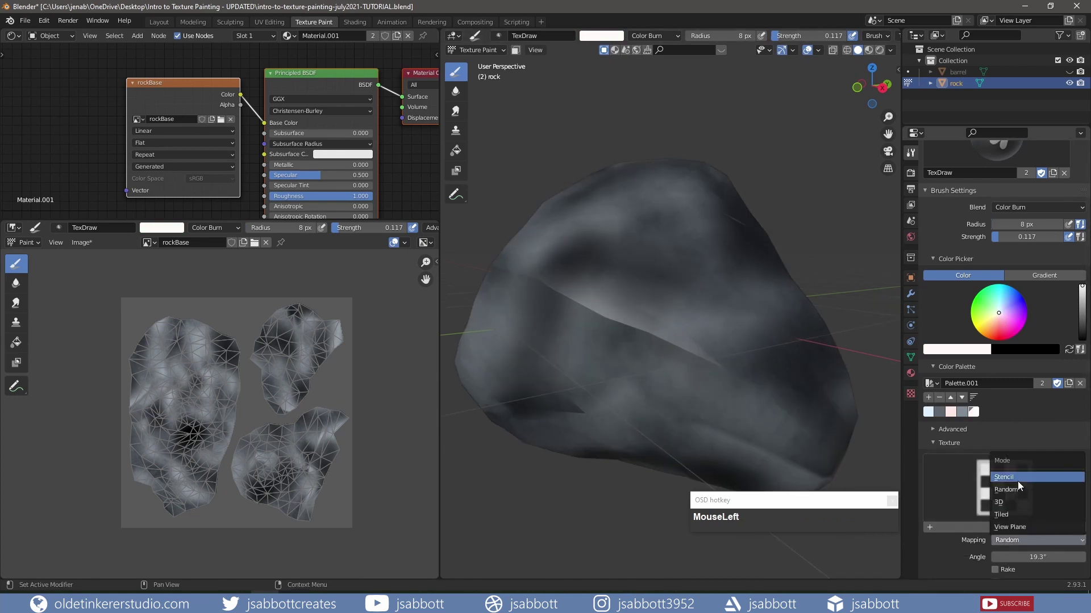
click(1017, 481)
click(933, 442)
scroll(995, 456, down, 1)
scroll(993, 455, up, 1)
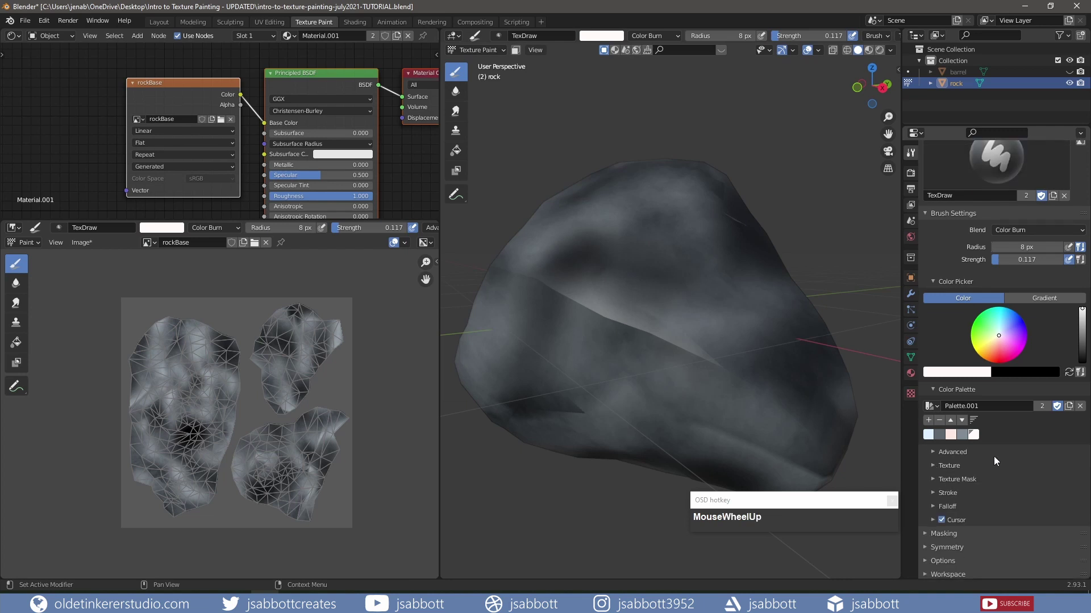
Expand the brush's Stroke settings and check the stroke method and spacing
scroll(924, 521, down, 1)
click(958, 544)
click(960, 543)
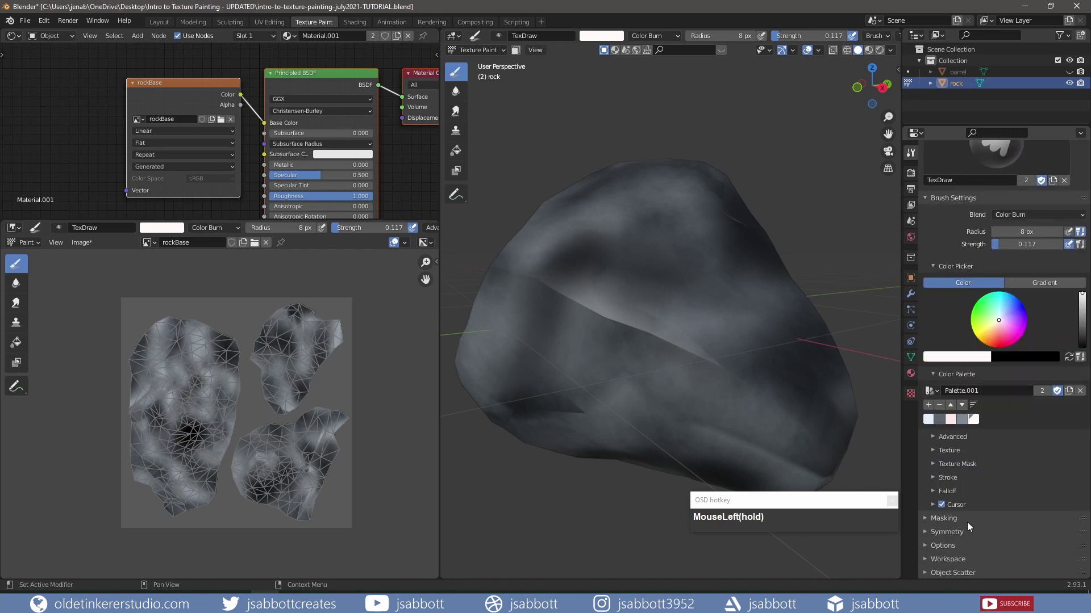
click(935, 478)
click(1007, 495)
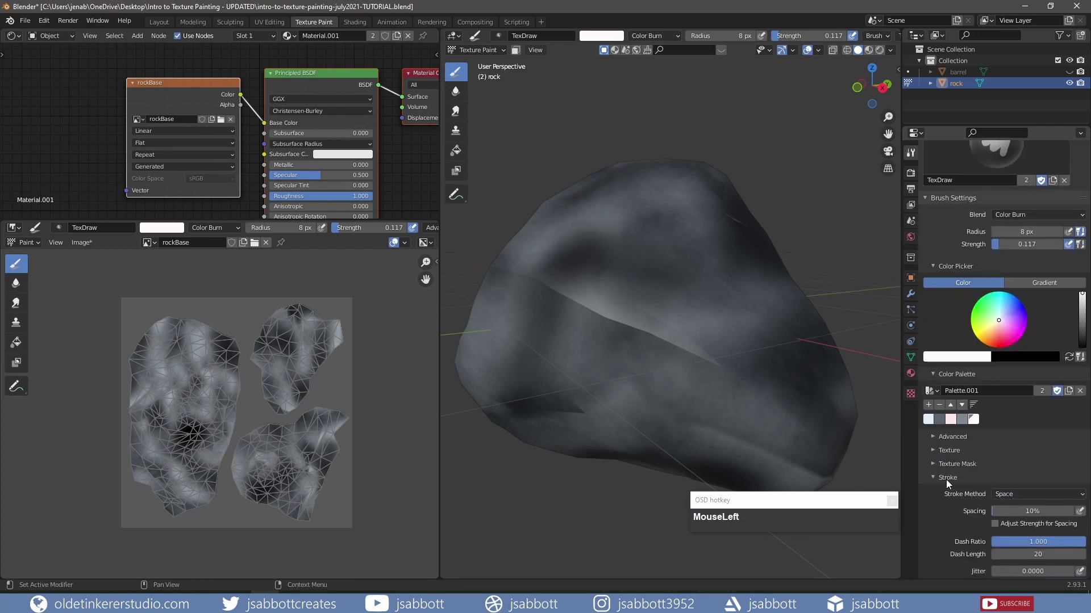
scroll(946, 479, up, 2)
Raise the brush strength to 0.842 and try a near-white Color Burn stroke along a rock edge
mouse_move(553, 326)
middle_down()
mouse_move(605, 345)
mouse_move(625, 369)
middle_up()
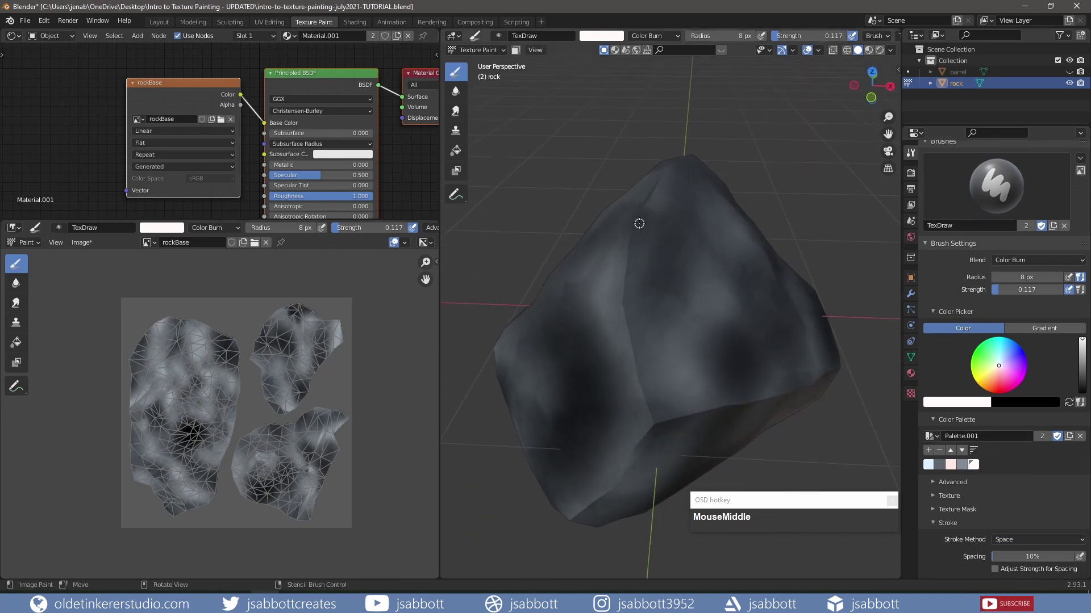
drag(1011, 290, 1025, 291)
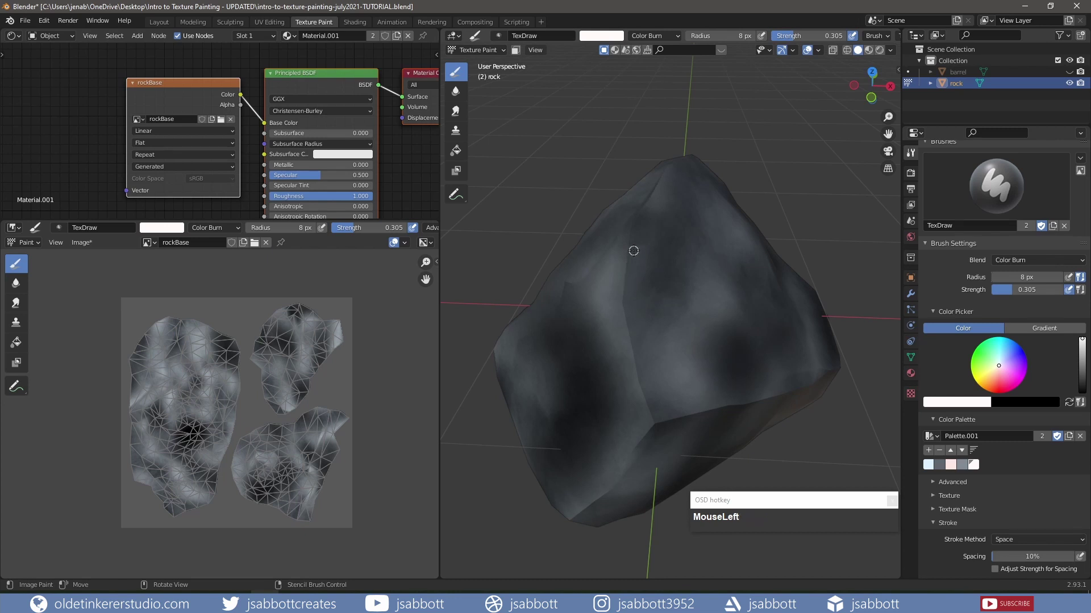
key(shift+f)
right_click(559, 265)
key(shift+f)
click(692, 293)
drag(638, 215, 631, 228)
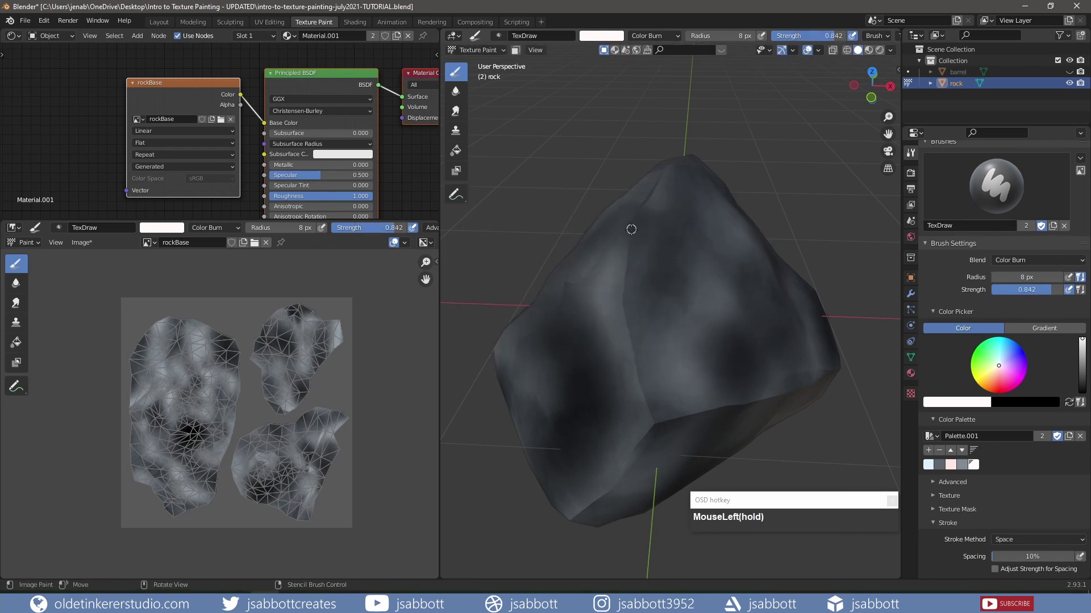
Set the brush blend mode to Lighten, test a highlight stroke down the rock's edge and undo it
click(988, 260)
click(975, 352)
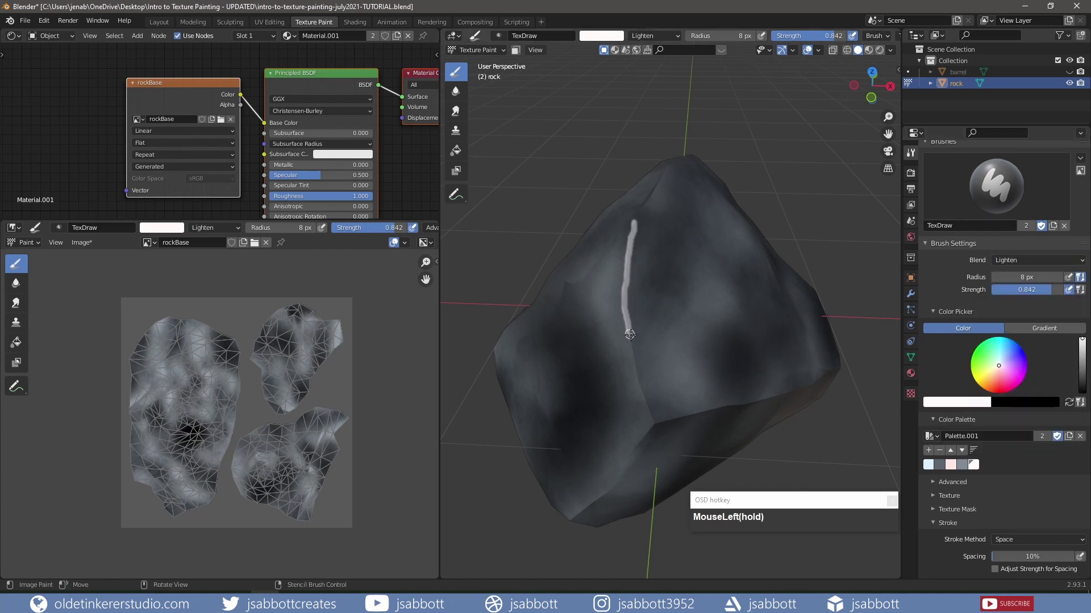
middle_drag(654, 417, 699, 333)
key(ctrl+z)
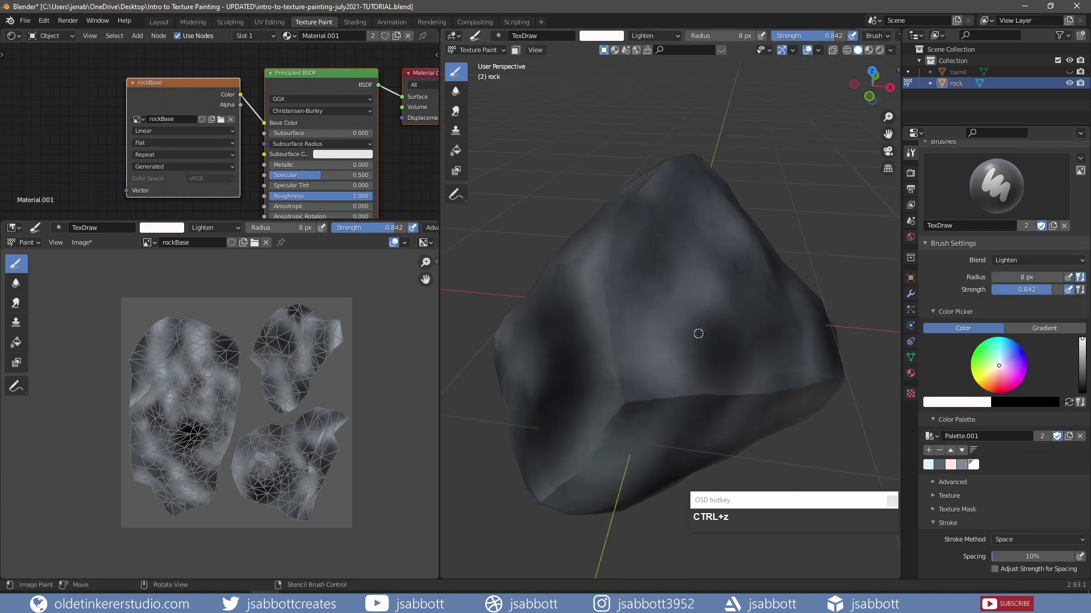
Lower the brush strength to 0.461 and paint a thin highlight down the edge between the two large faces
key(shift+f)
click(659, 297)
mouse_move(659, 297)
middle_down()
mouse_move(625, 207)
mouse_move(637, 208)
middle_up()
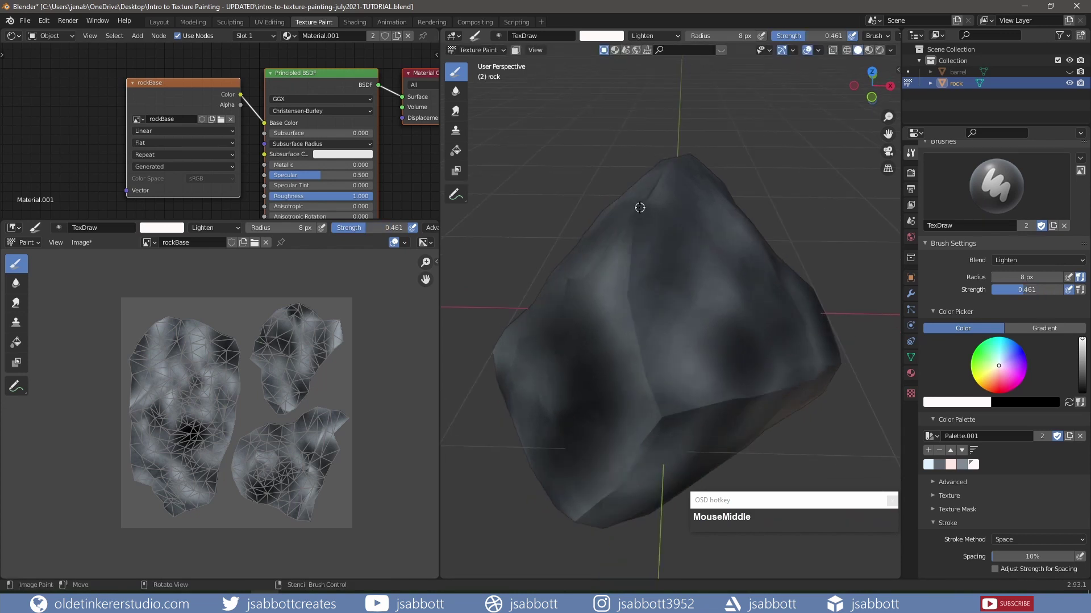
drag(638, 208, 633, 236)
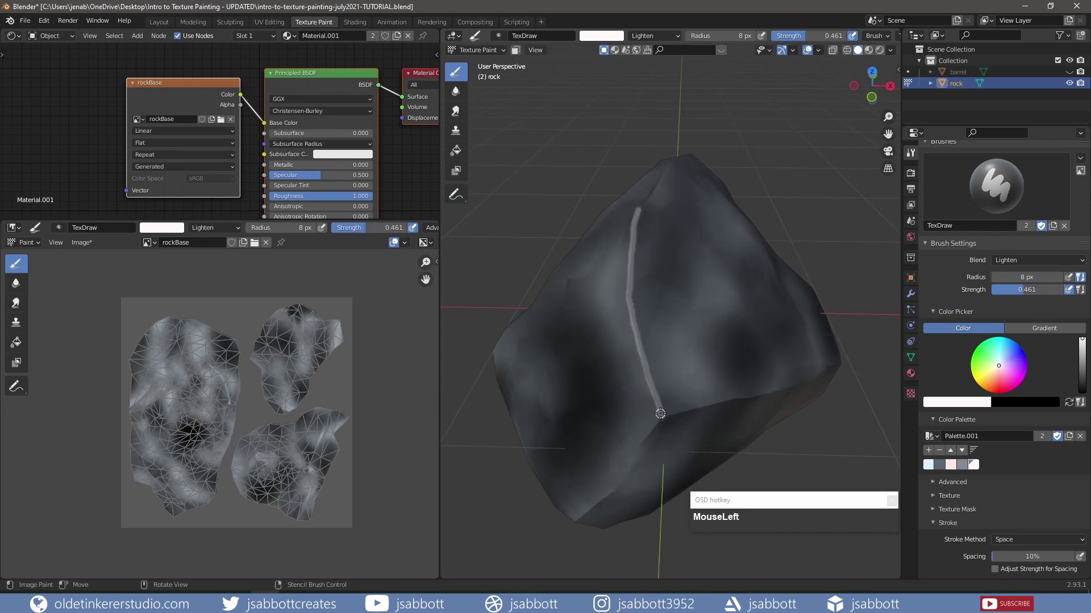
Paint a thin Lighten highlight along the long diagonal crease that starts at the highlighted edge's lower corner
middle_drag(740, 379, 486, 285)
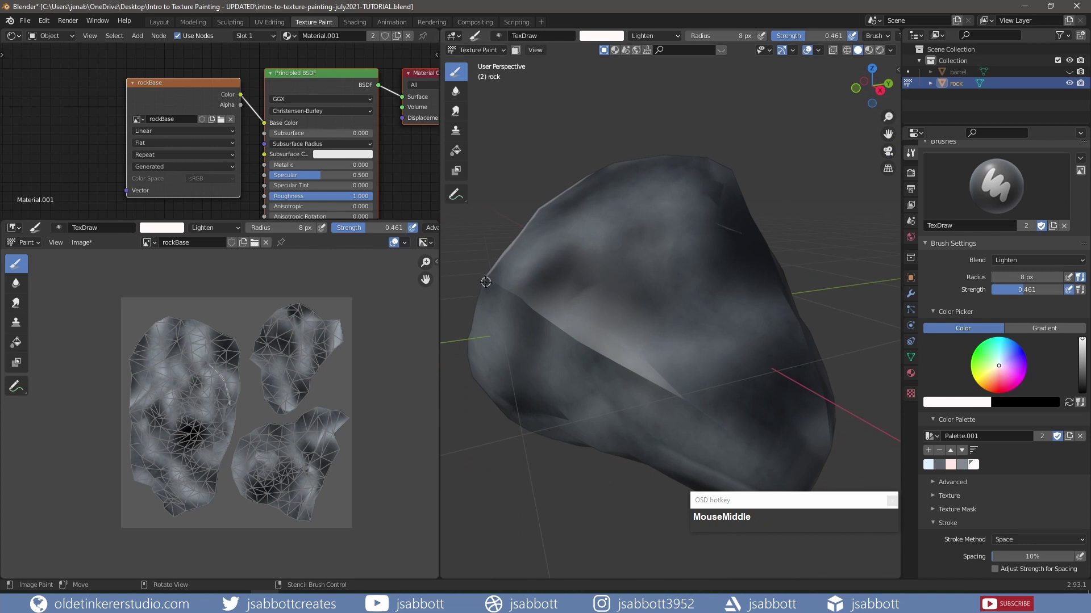
drag(486, 282, 511, 292)
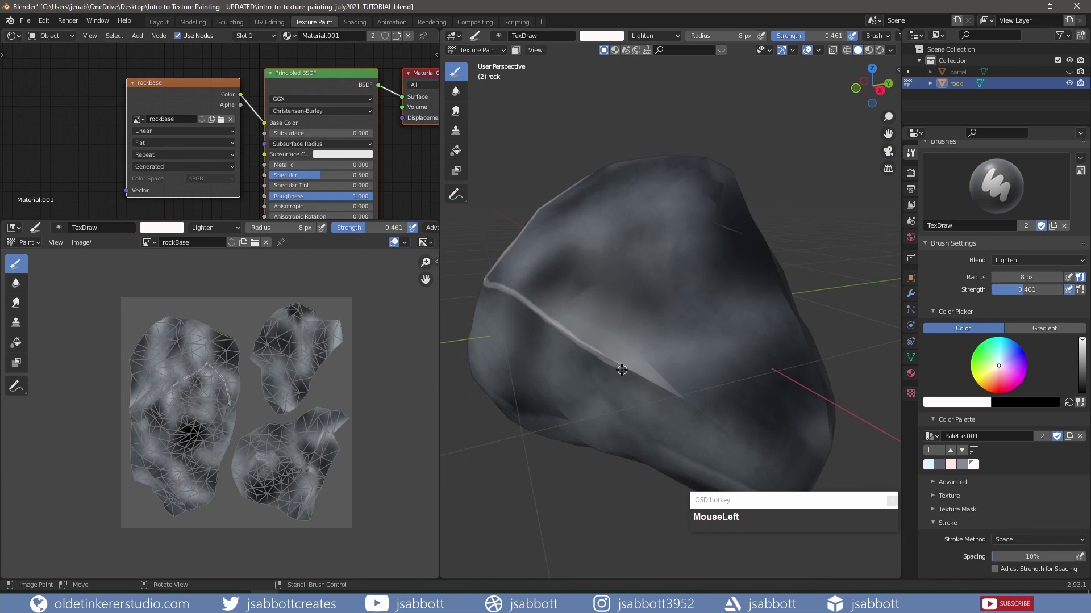
drag(622, 370, 654, 384)
middle_drag(809, 446, 774, 410)
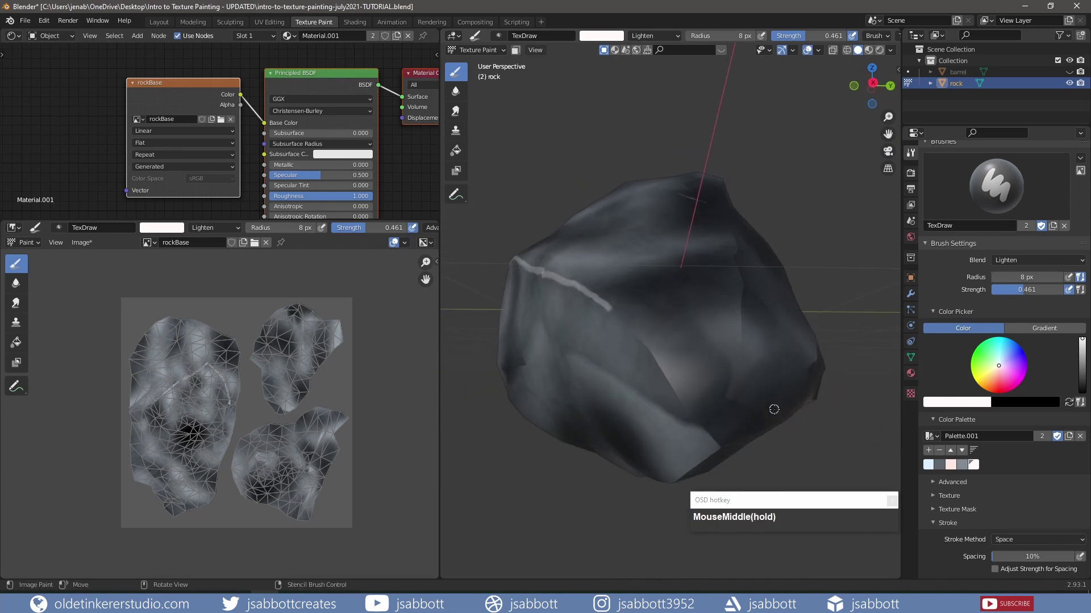
drag(610, 314, 634, 334)
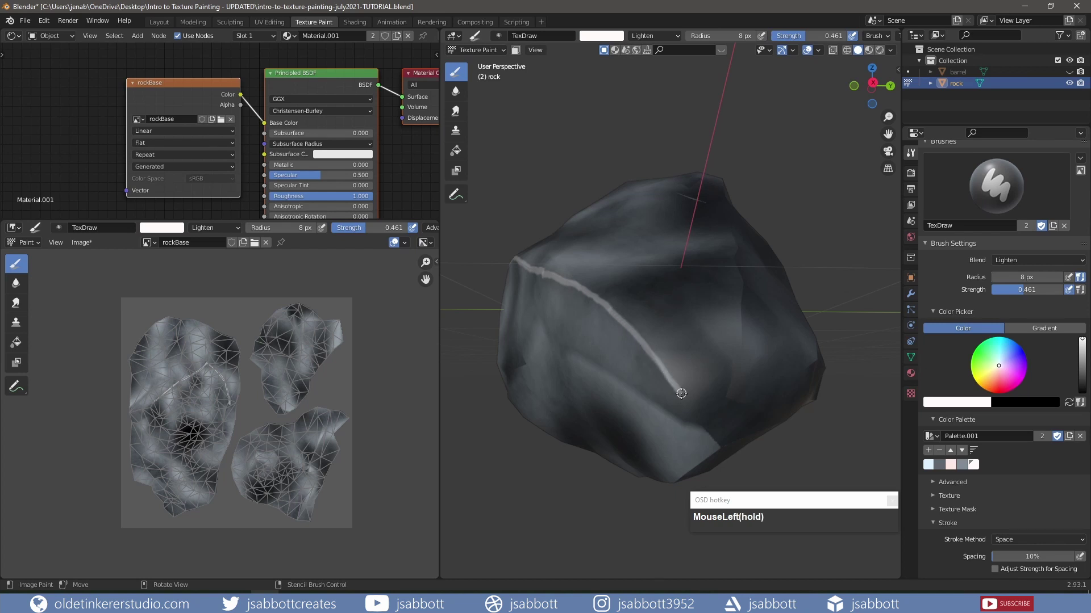
Paint Lighten highlights along the ridge from the rock's peak to its base corner and onward along the underside edge
middle_drag(770, 309, 701, 168)
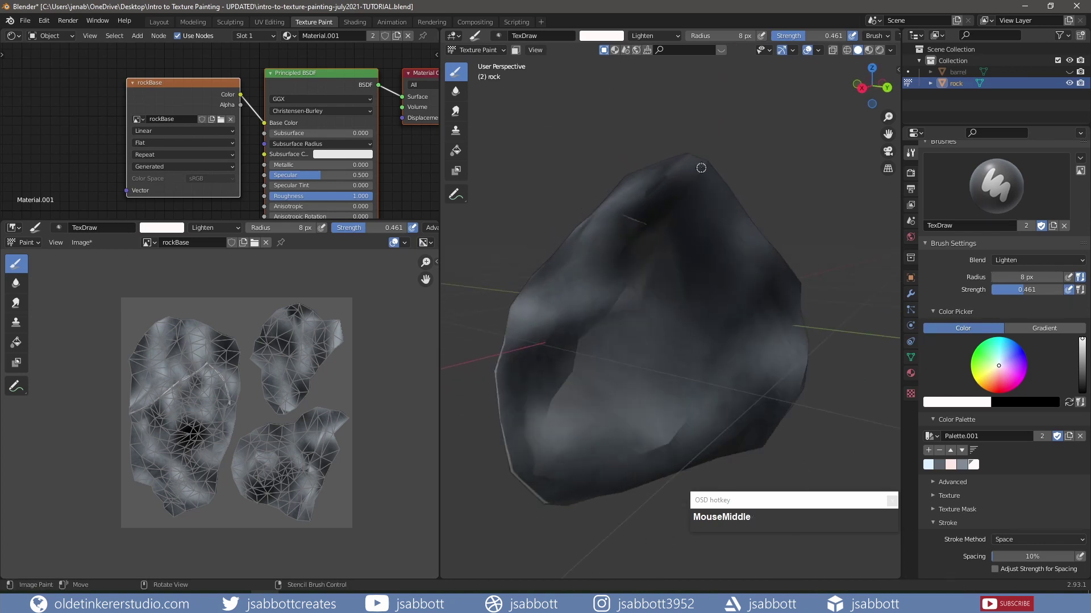
drag(710, 165, 632, 280)
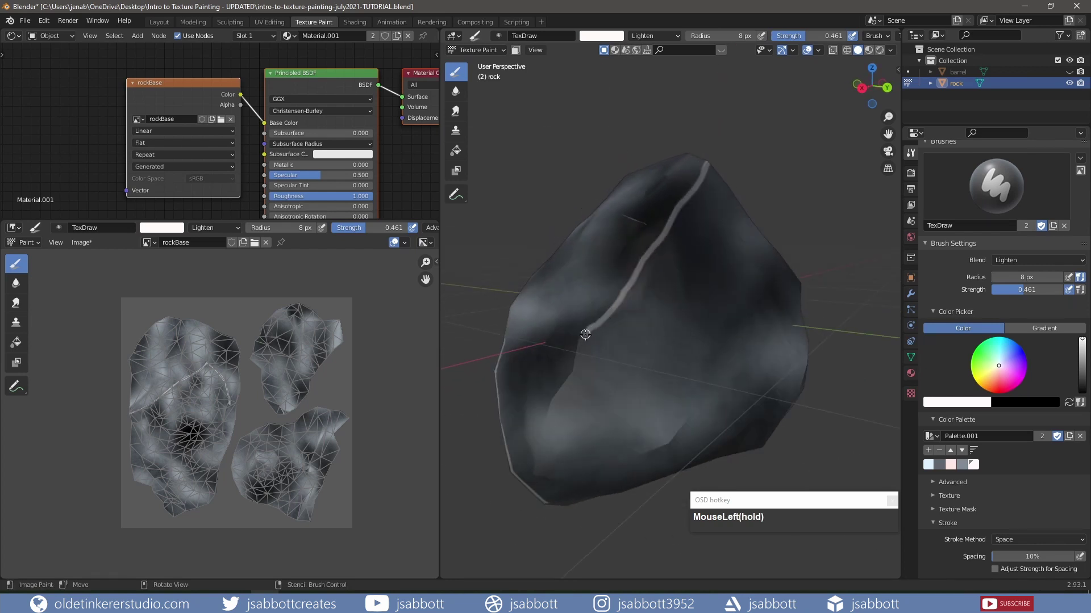
mouse_move(577, 347)
mouse_down()
mouse_move(547, 415)
mouse_move(546, 508)
mouse_up()
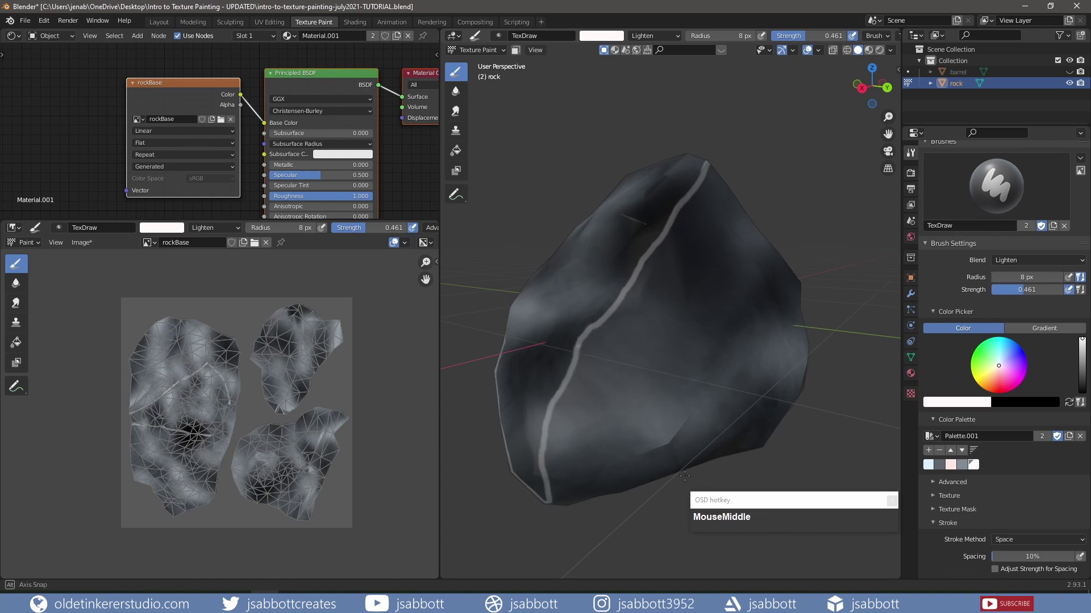
middle_drag(545, 509, 538, 369)
drag(455, 338, 487, 318)
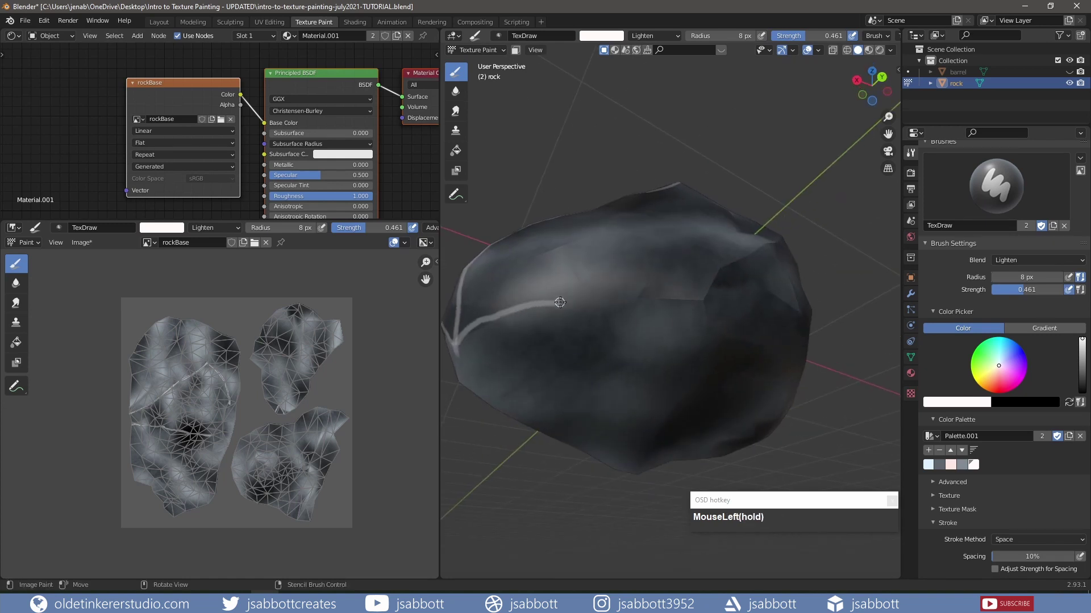
drag(560, 303, 679, 301)
Highlight the edges bordering the adjoining side face and continue the line up to the rock's peak
middle_drag(771, 254, 589, 427)
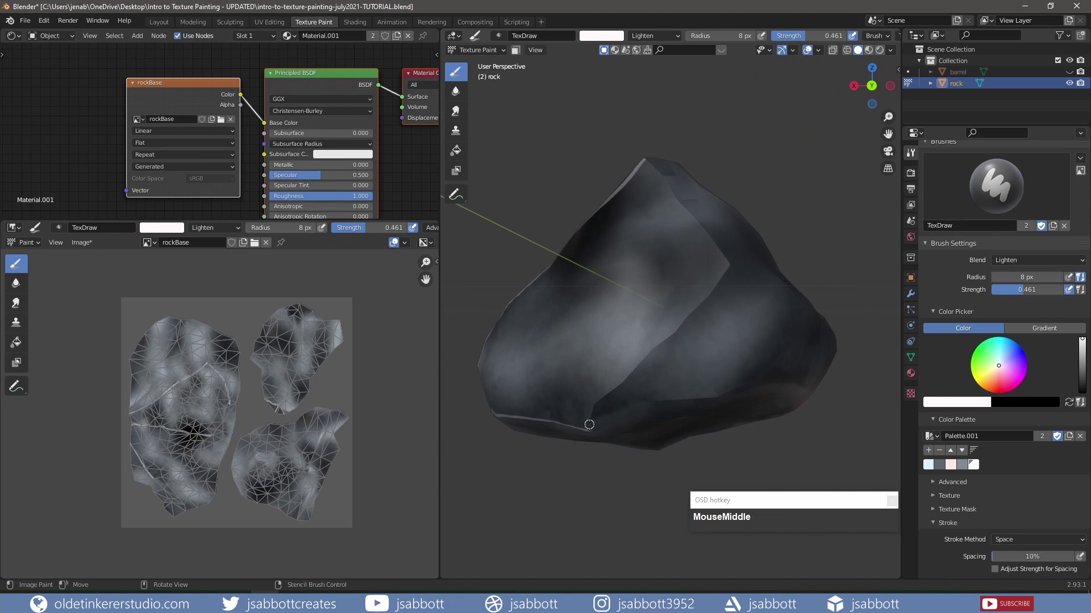
mouse_move(591, 432)
mouse_down()
mouse_move(593, 402)
mouse_move(723, 272)
mouse_up()
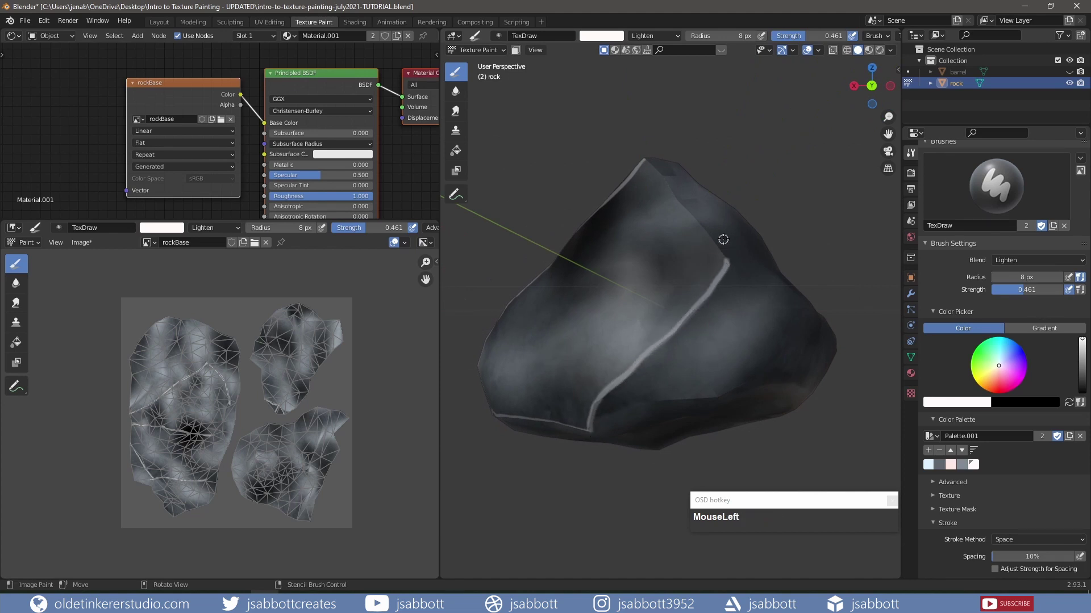
middle_drag(723, 239, 689, 239)
drag(622, 186, 637, 213)
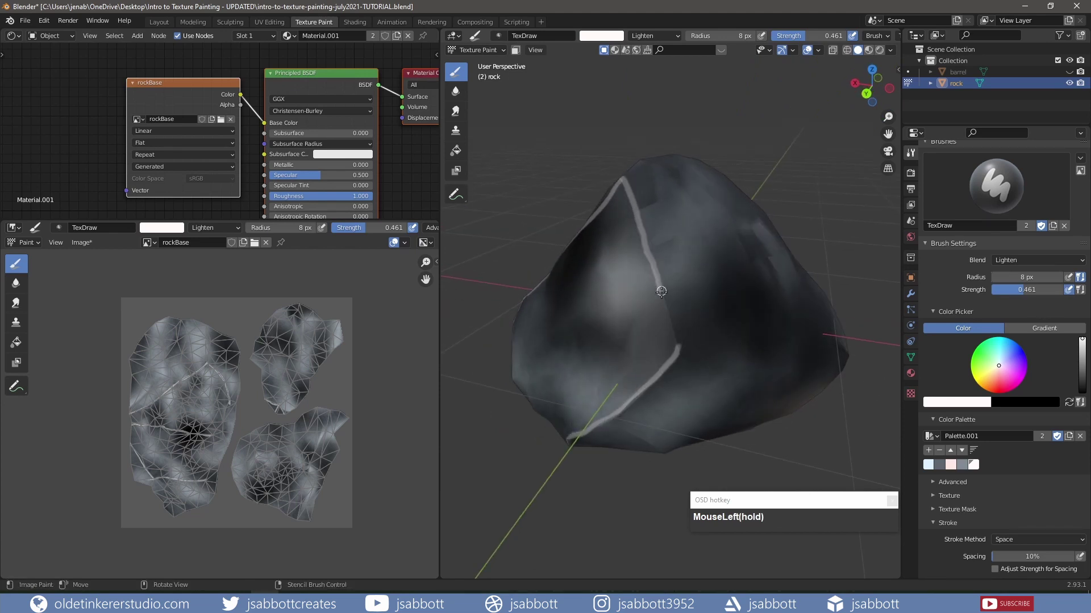
middle_drag(678, 331, 704, 267)
scroll(718, 227, up, 3)
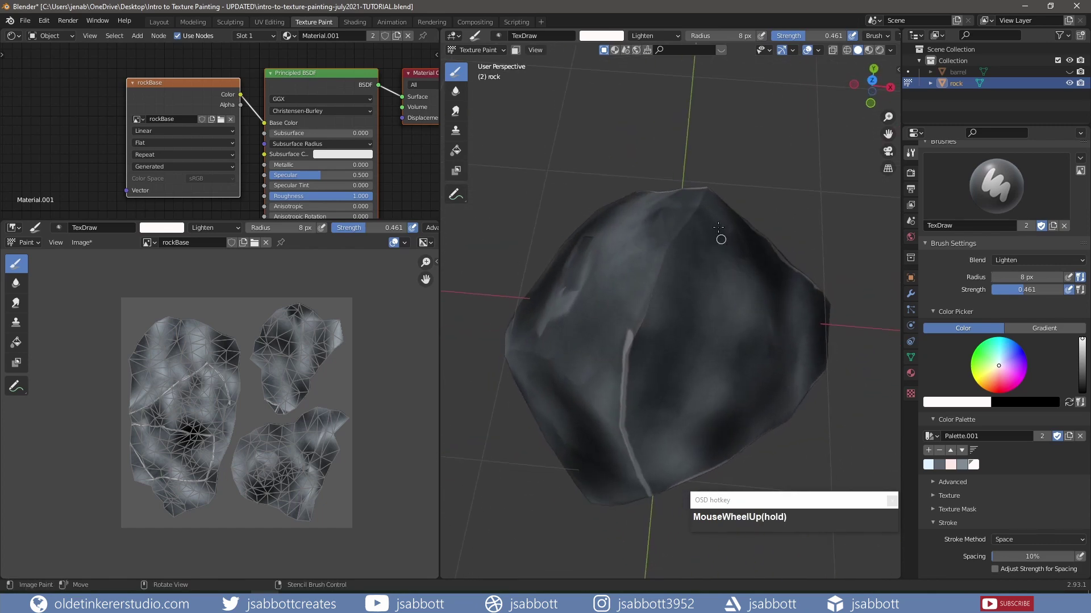
drag(705, 194, 656, 278)
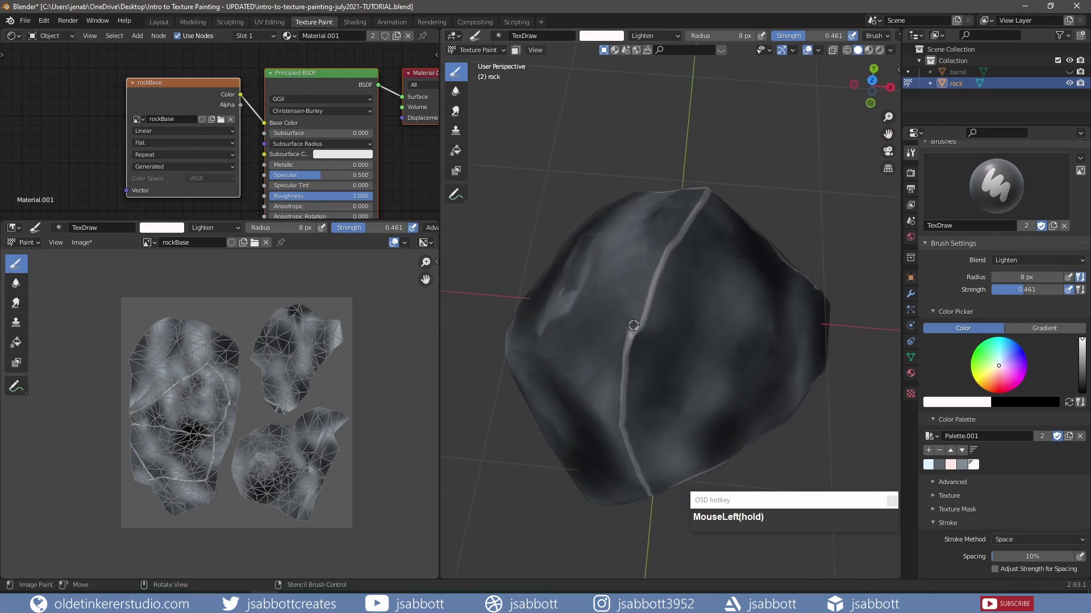
Reduce the brush radius to 5 px and paint finer highlights along the remaining edges around the rock's side faces
mouse_move(634, 325)
middle_down()
mouse_move(881, 434)
mouse_move(716, 404)
middle_up()
key(f)
click(741, 412)
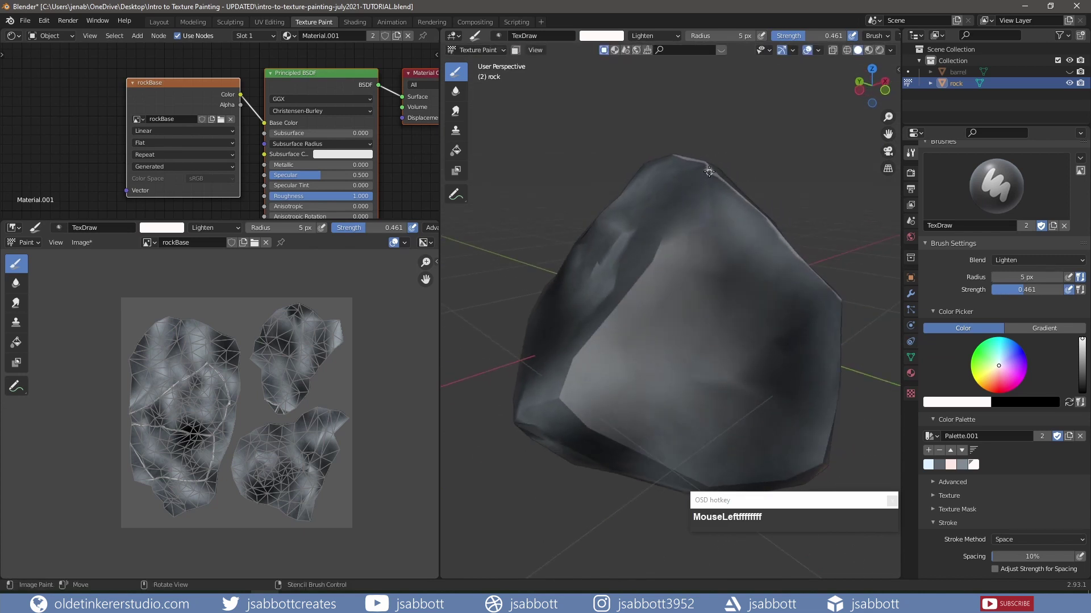
drag(617, 312, 580, 353)
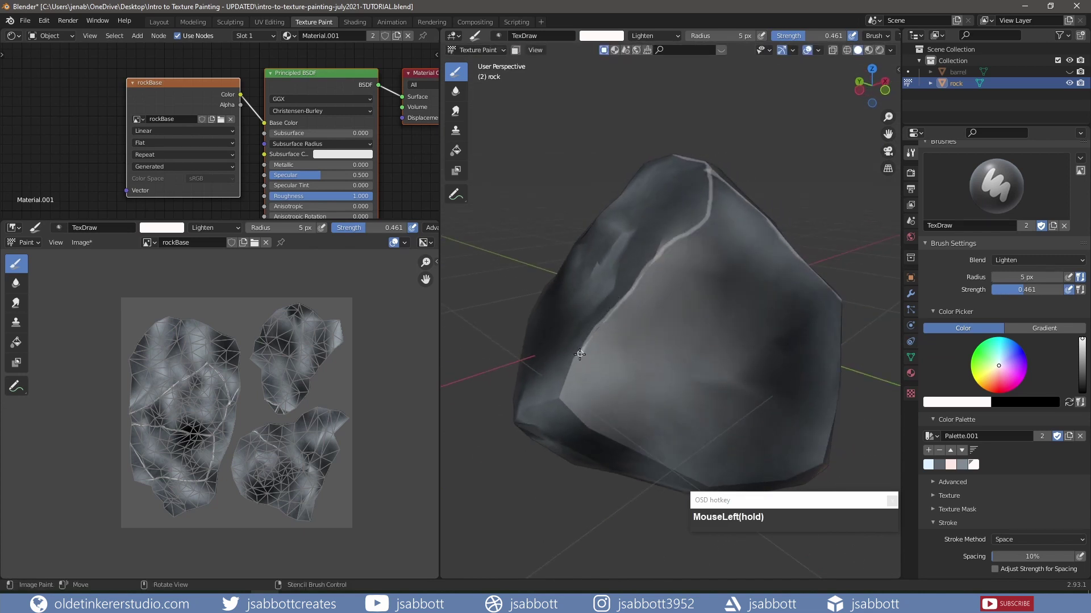
middle_drag(640, 442, 584, 417)
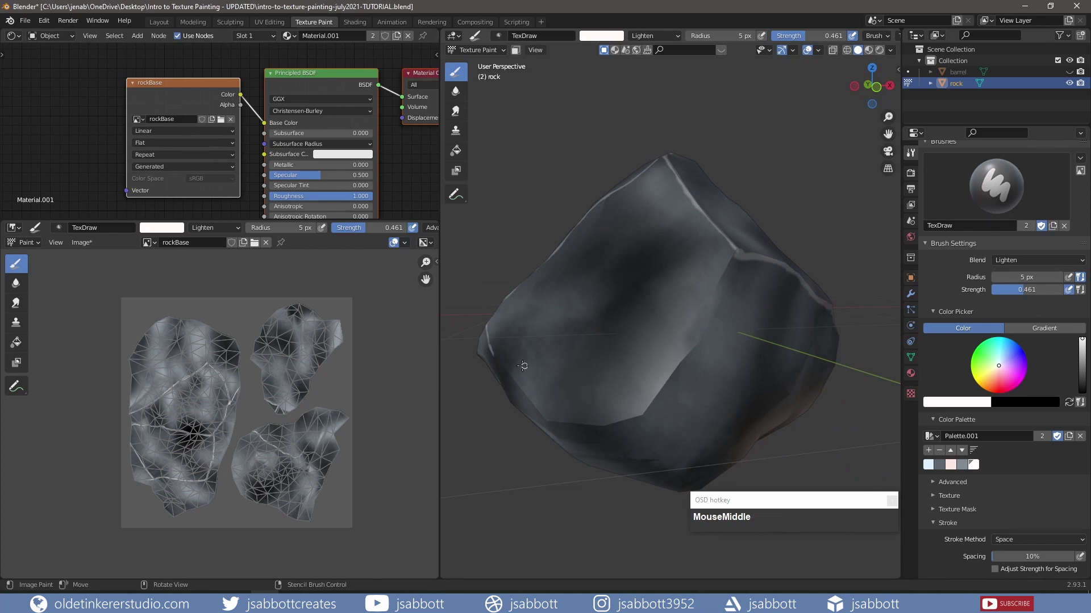
drag(492, 351, 513, 375)
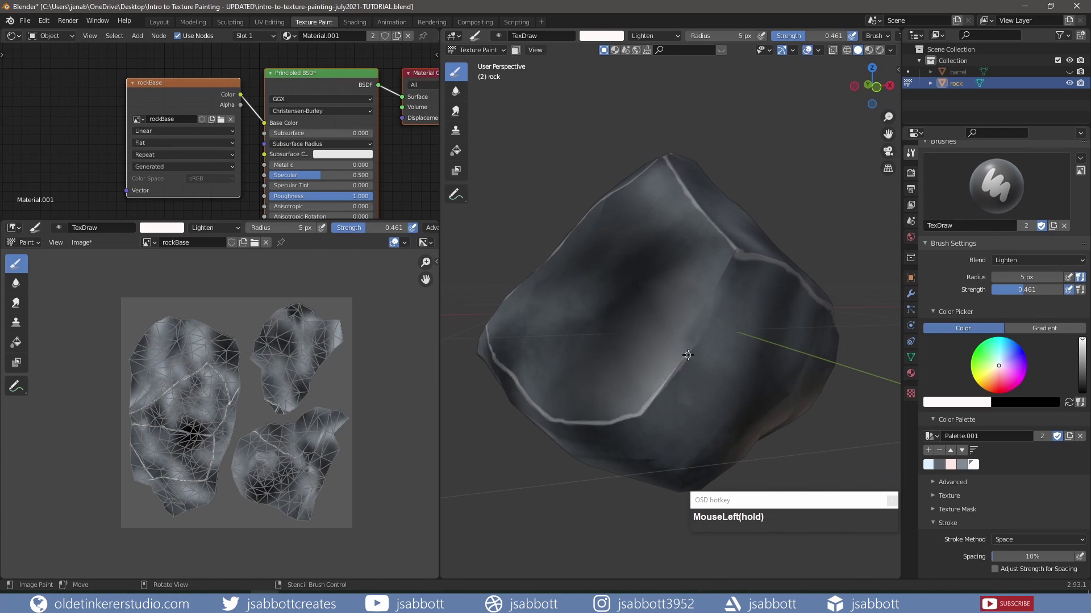
middle_drag(686, 357, 440, 398)
Save the Blender file and switch the rock from Texture Paint to Edit Mode
click(25, 21)
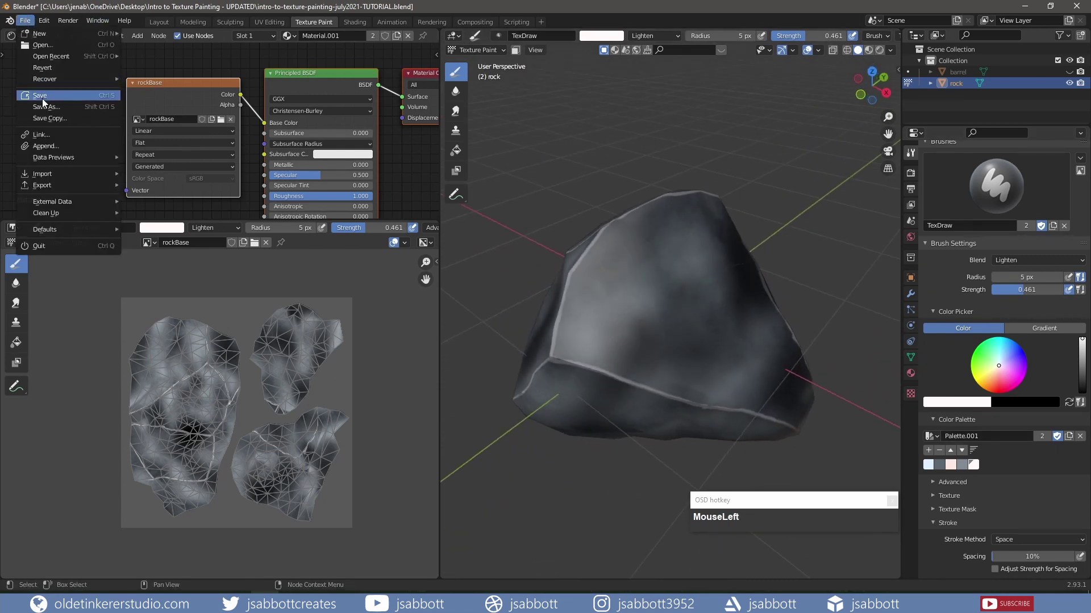
click(42, 98)
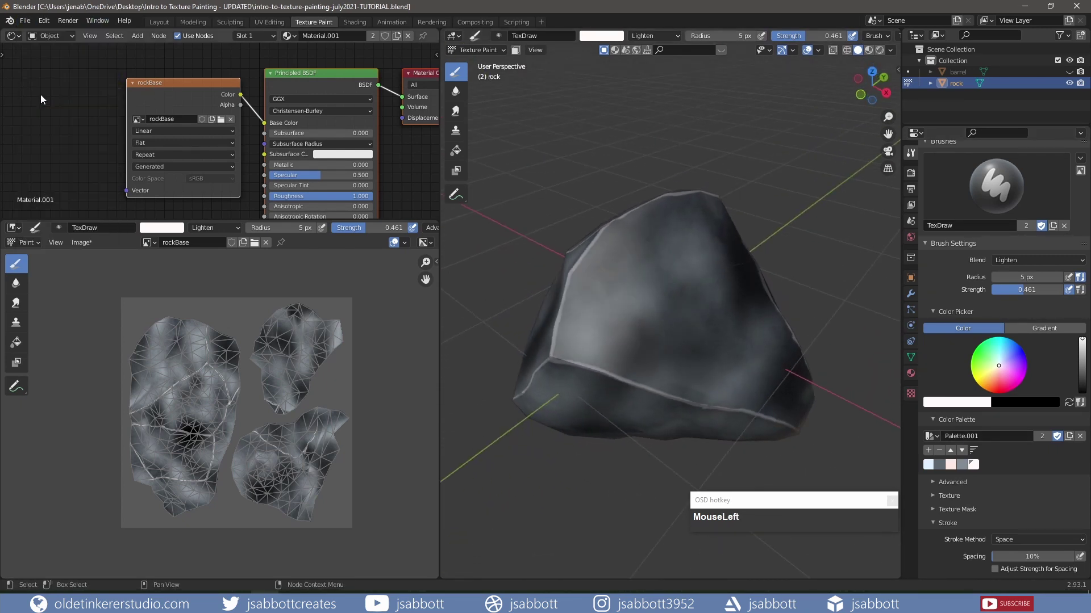
click(483, 50)
click(481, 76)
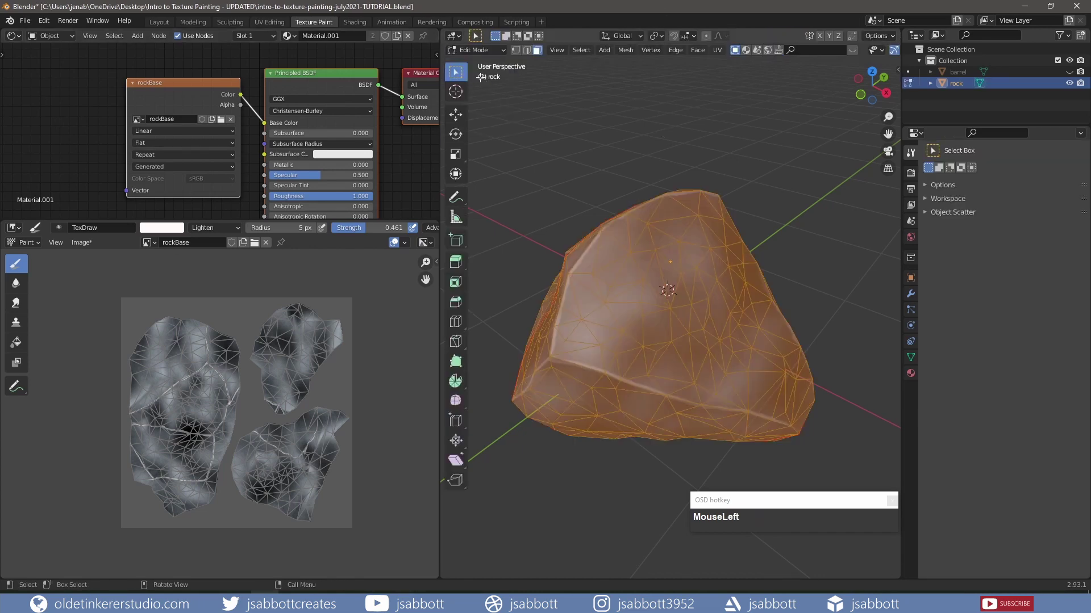
Deselect everything, select the seam-bounded underside faces from the bottom view, and expand the selection by one ring of faces
key(alt+a)
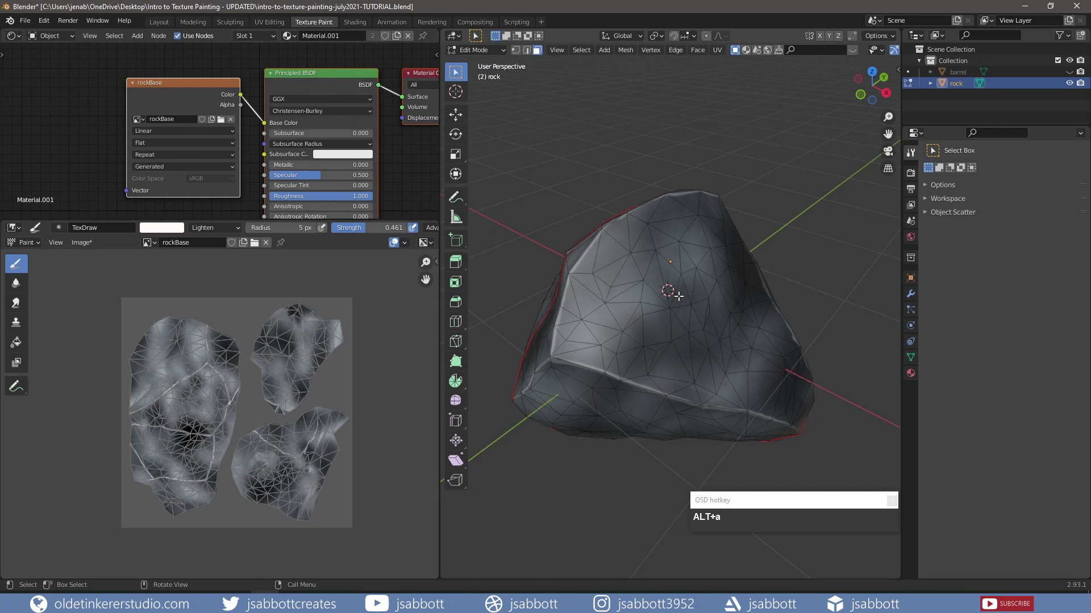
key(ctrl+KP_7)
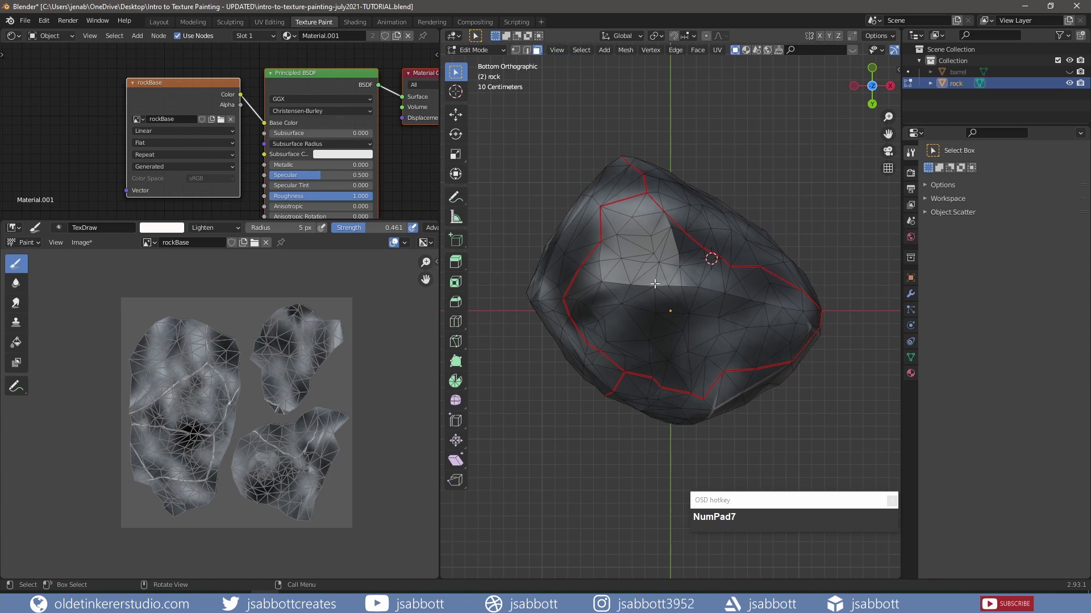
key(l)
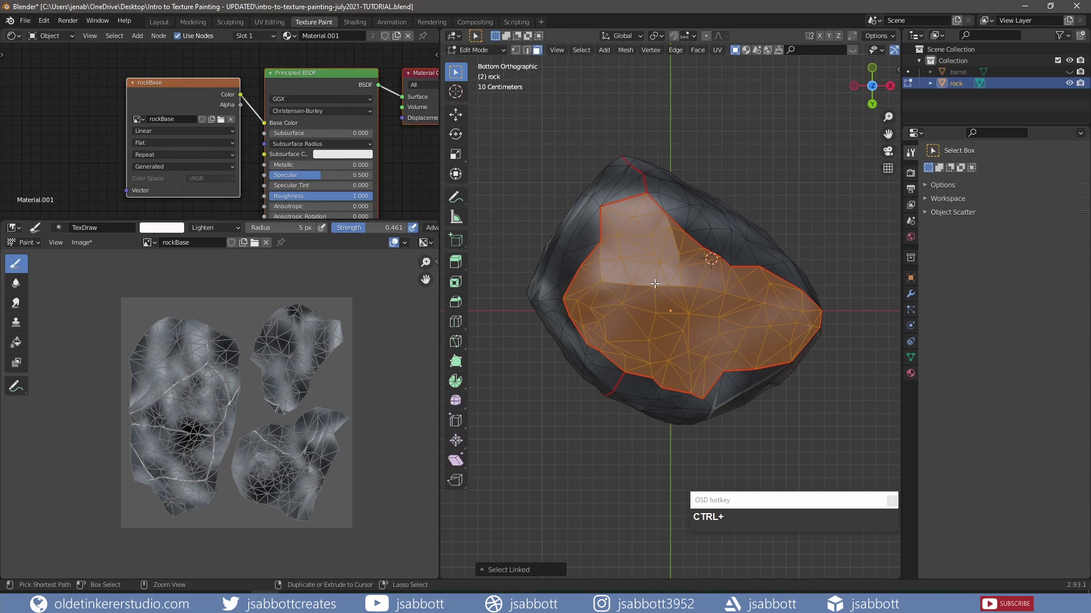
key(ctrl+KP_Add)
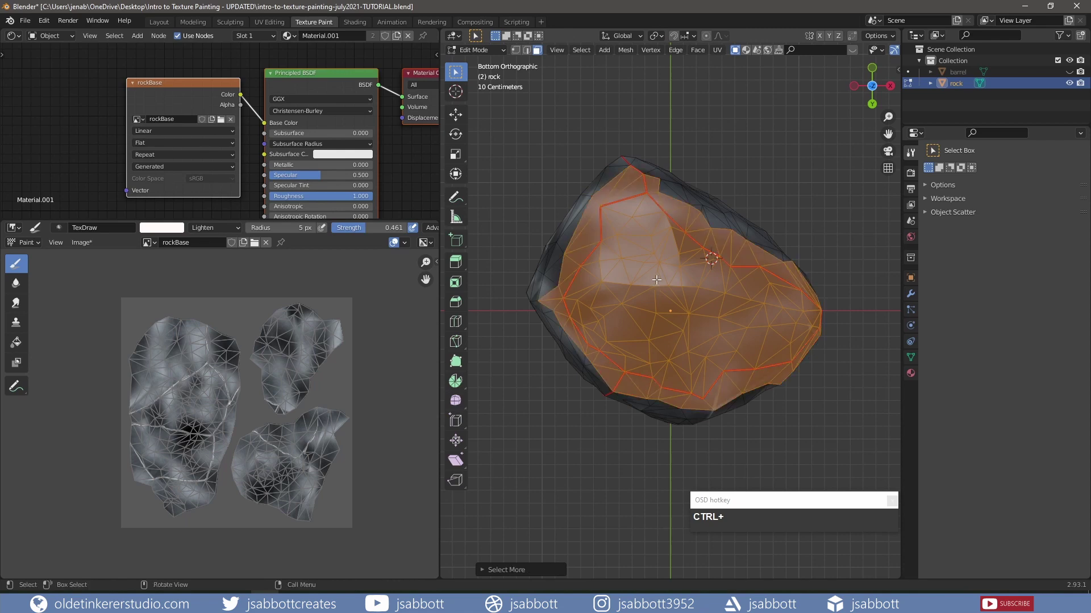
Add the unselected faces along the lower edge of the rock's first side to the selected underside
middle_drag(665, 259, 641, 392)
scroll(641, 392, up, 2)
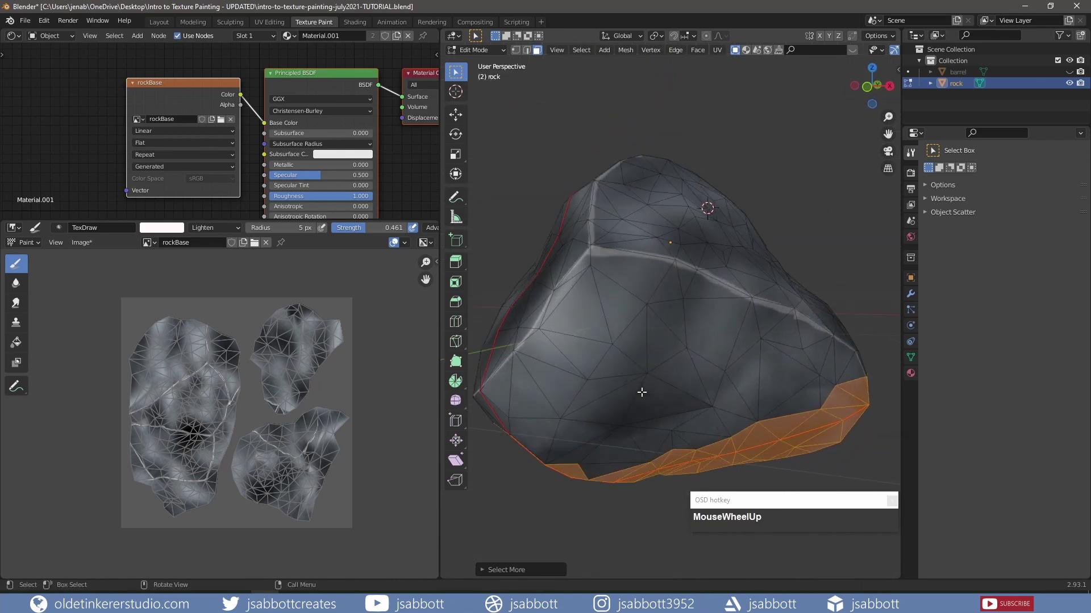
shift+click(604, 470)
shift+click(582, 455)
shift+click(617, 454)
shift+click(651, 449)
shift+click(683, 445)
middle_drag(738, 449, 558, 421)
shift+click(767, 421)
shift+click(768, 414)
shift+click(832, 418)
scroll(592, 430, down, 1)
scroll(559, 421, up, 1)
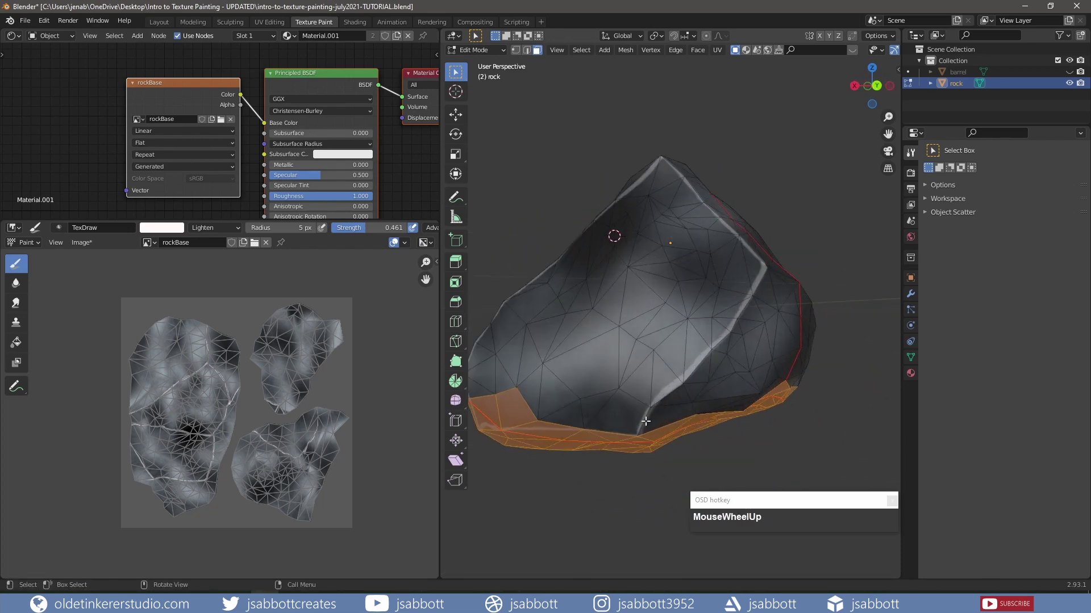
Extend the face selection along the base around the foot of the light highlighted ridge
shift+click(588, 410)
shift+click(571, 417)
shift+click(620, 418)
shift+click(660, 418)
shift+click(700, 407)
shift+click(736, 403)
shift+click(766, 392)
shift+click(738, 409)
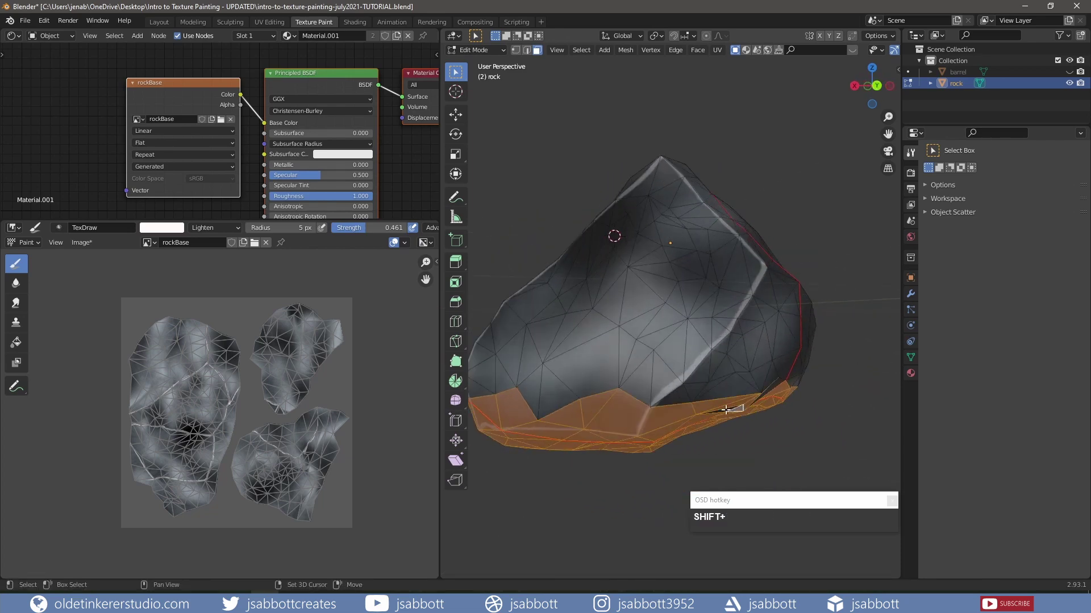
shift+click(722, 410)
Add the lower faces on both sides of the vertical red seam to the selection
middle_drag(696, 409, 605, 387)
shift+click(666, 379)
shift+click(717, 378)
shift+click(768, 377)
shift+click(793, 379)
shift+click(815, 378)
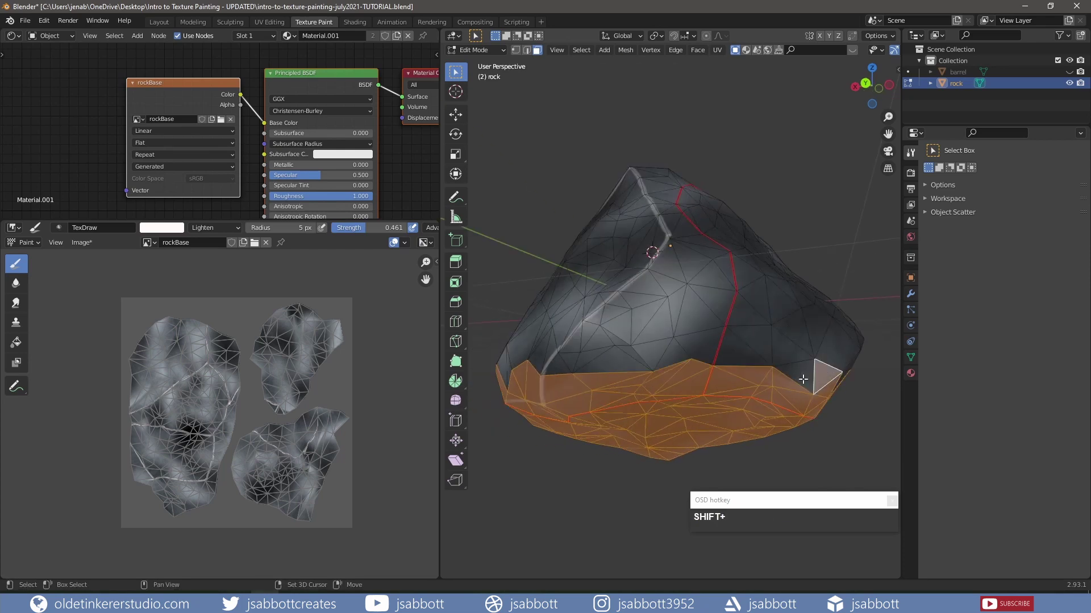
Continue the face selection along the base below the curved highlight on the rock's far side
middle_drag(813, 380, 669, 386)
shift+click(676, 386)
shift+click(714, 382)
shift+click(745, 388)
shift+click(776, 378)
shift+click(812, 385)
shift+click(849, 376)
shift+click(872, 378)
middle_drag(875, 378, 847, 379)
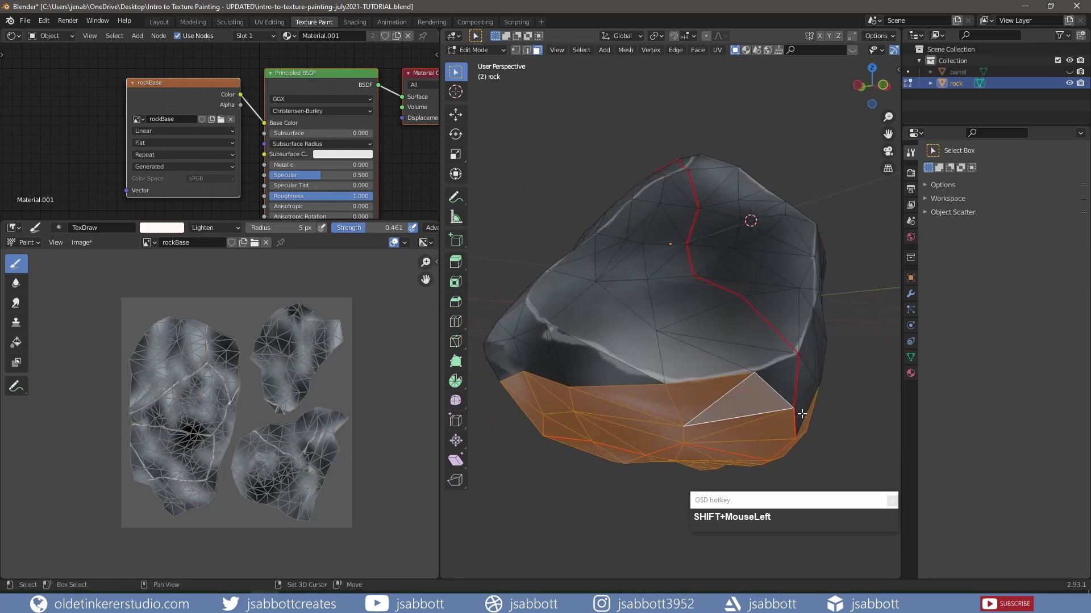
Add the remaining lower corner faces so the selected band closes around the rock's base
shift+click(753, 415)
middle_drag(787, 421, 643, 438)
shift+click(622, 455)
shift+click(637, 401)
middle_drag(694, 414, 843, 430)
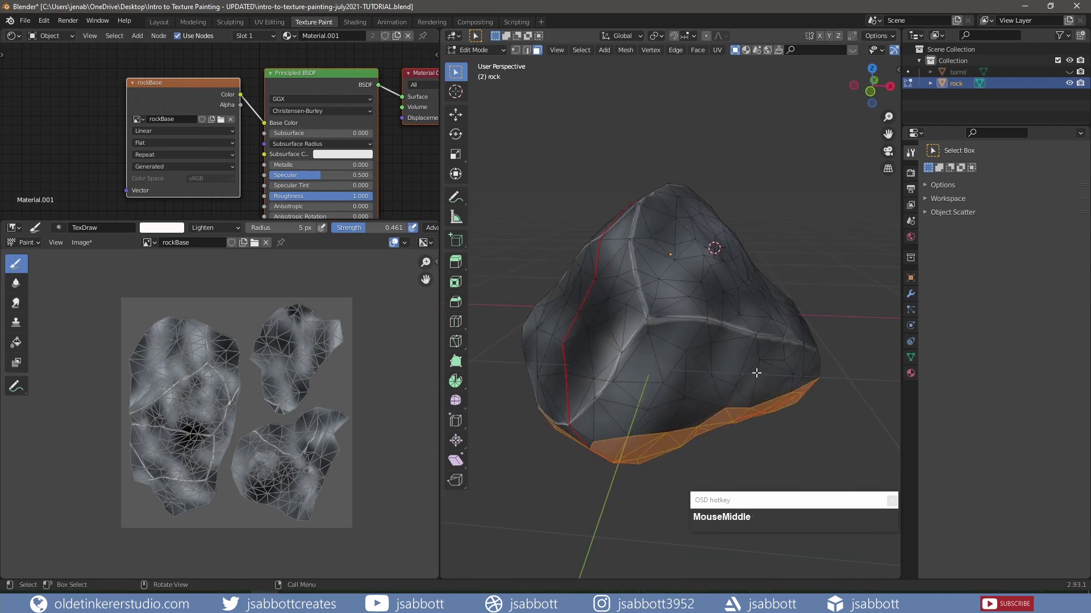
Switch the rock to Texture Paint mode and enable the face-selection Paint Mask
click(483, 51)
click(485, 123)
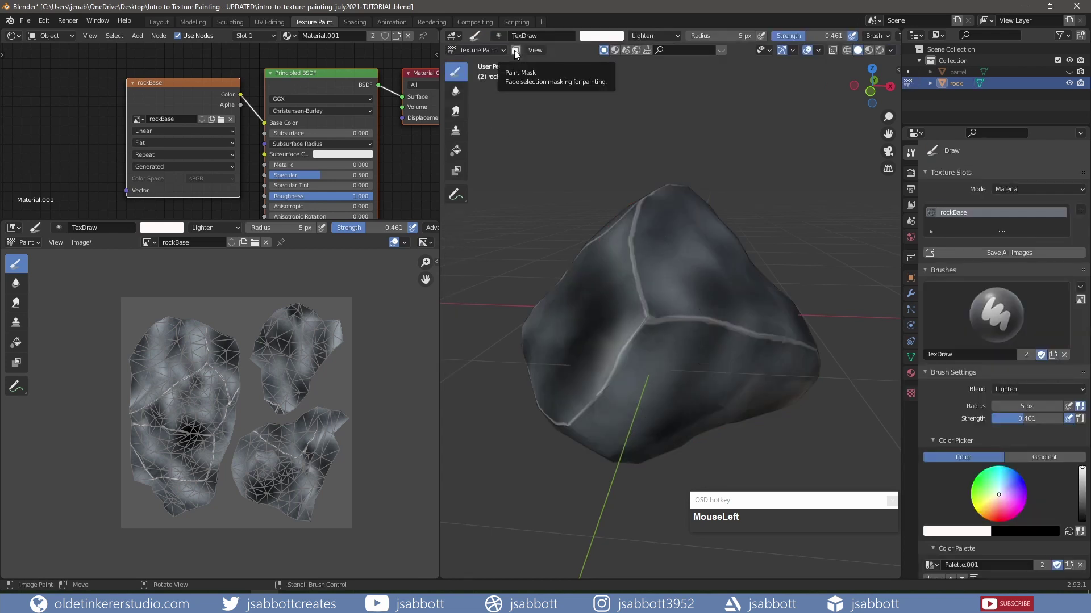
click(516, 51)
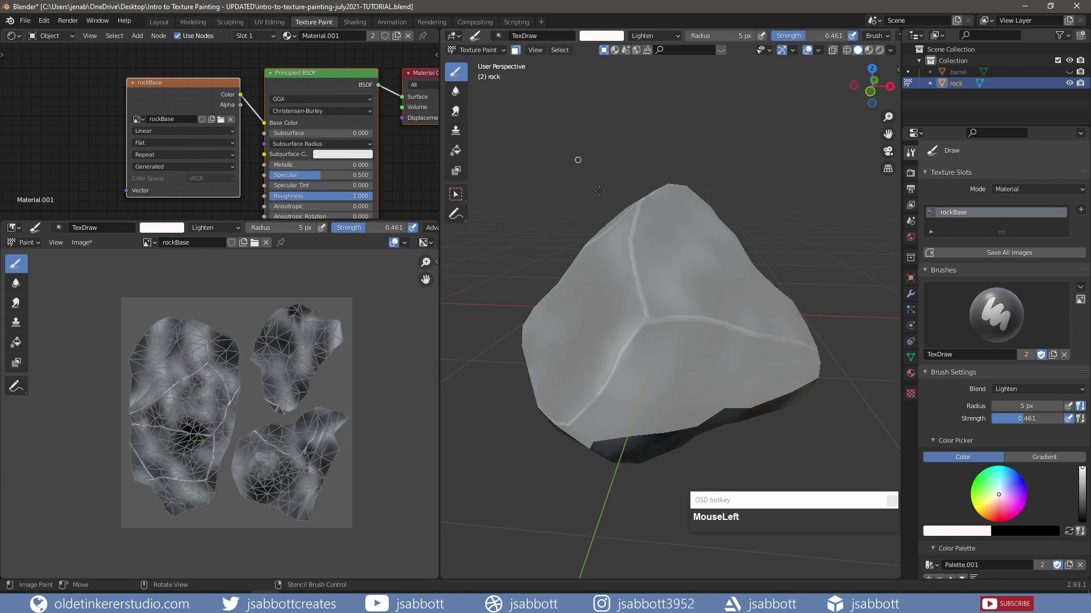
middle_drag(662, 328, 625, 278)
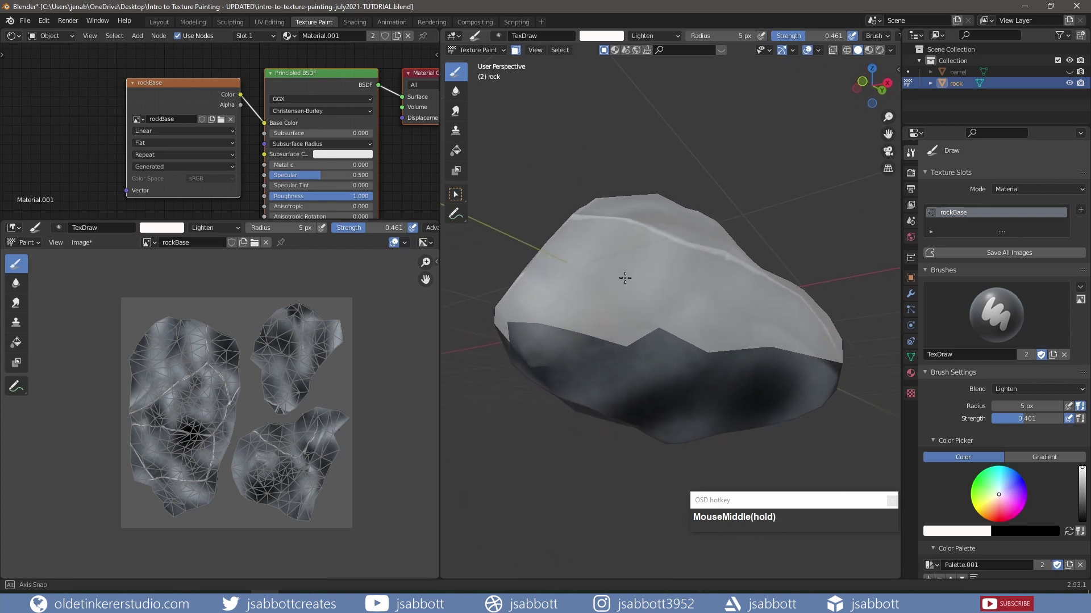
Set the brush blend mode to Darken and its colour to a very dark, near-black tone
click(1022, 389)
click(969, 421)
scroll(1075, 381, down, 5)
drag(1075, 381, 1081, 404)
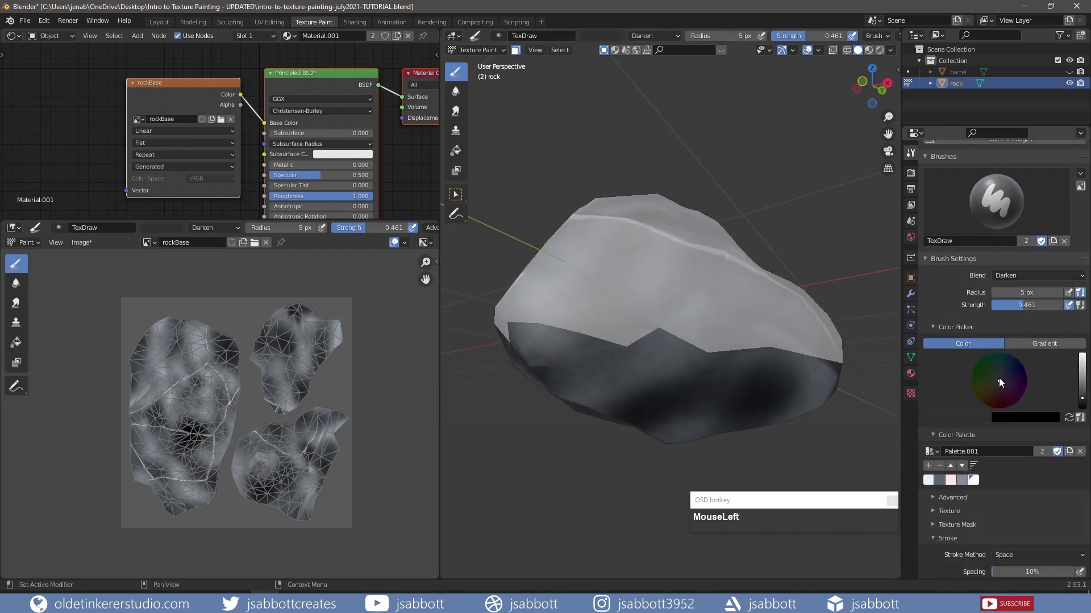
Enlarge the brush radius to 100 px and darken the rock's underside within the masked area
middle_drag(645, 392, 642, 333)
key(f)
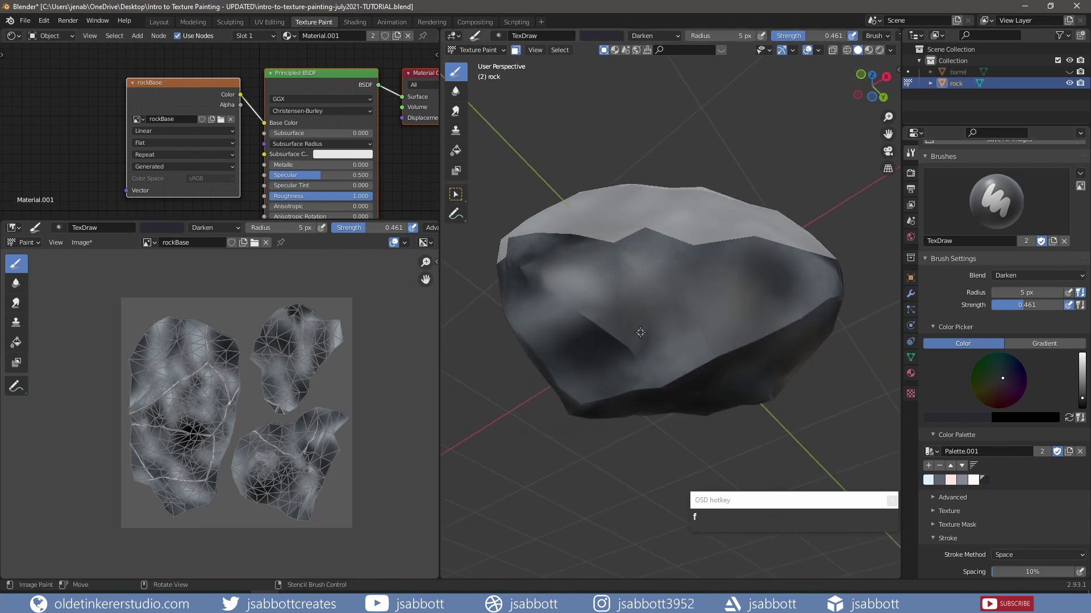
click(698, 333)
mouse_move(520, 270)
mouse_down()
mouse_move(530, 275)
mouse_move(503, 339)
mouse_move(667, 351)
mouse_move(793, 395)
mouse_up()
middle_drag(793, 395, 704, 375)
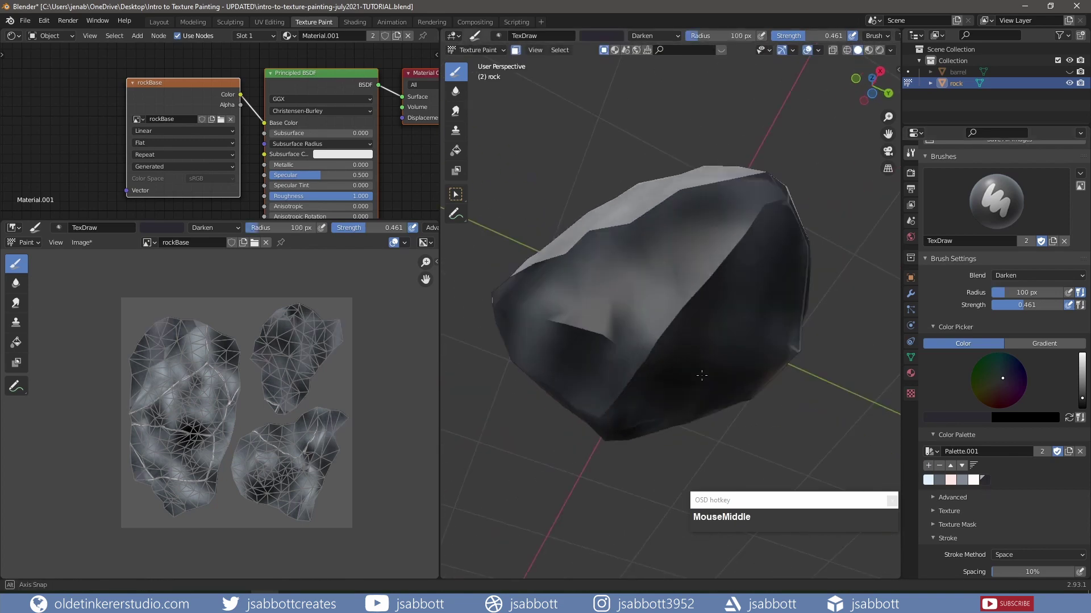
mouse_move(710, 301)
mouse_down()
mouse_move(676, 397)
mouse_move(771, 264)
mouse_up()
middle_drag(770, 265, 506, 340)
mouse_move(505, 340)
mouse_down()
mouse_move(849, 336)
mouse_move(718, 382)
mouse_up()
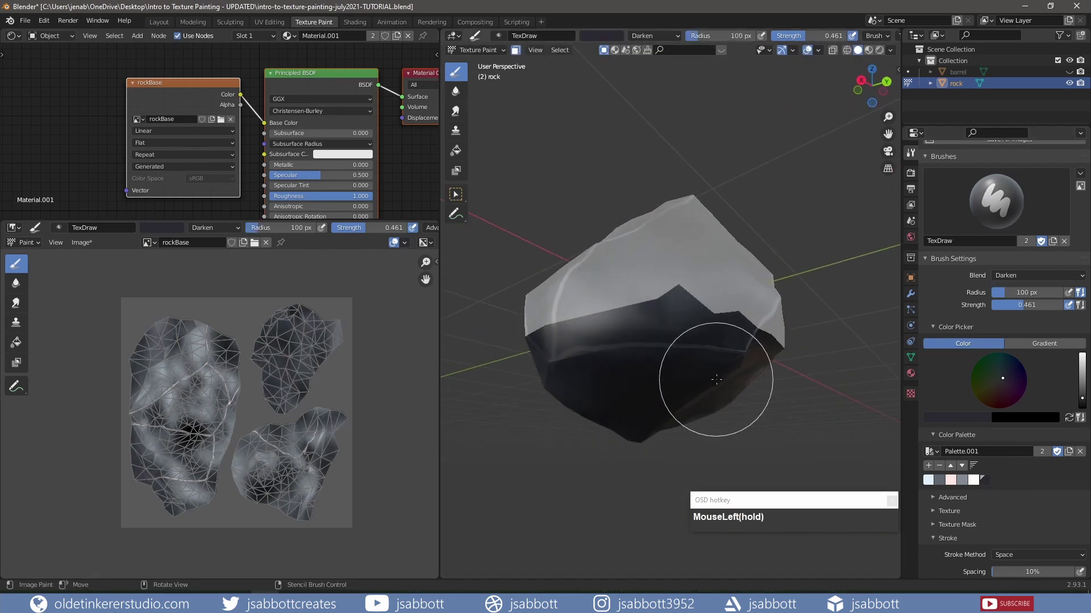
Darken the remaining masked faces around the rock's lower sides and corners with the same brush
middle_drag(704, 382, 761, 341)
mouse_move(761, 341)
mouse_down()
mouse_move(664, 305)
mouse_move(763, 421)
mouse_up()
middle_drag(763, 421, 735, 290)
mouse_move(736, 290)
mouse_down()
mouse_move(816, 356)
mouse_move(782, 345)
mouse_up()
middle_drag(783, 344, 670, 330)
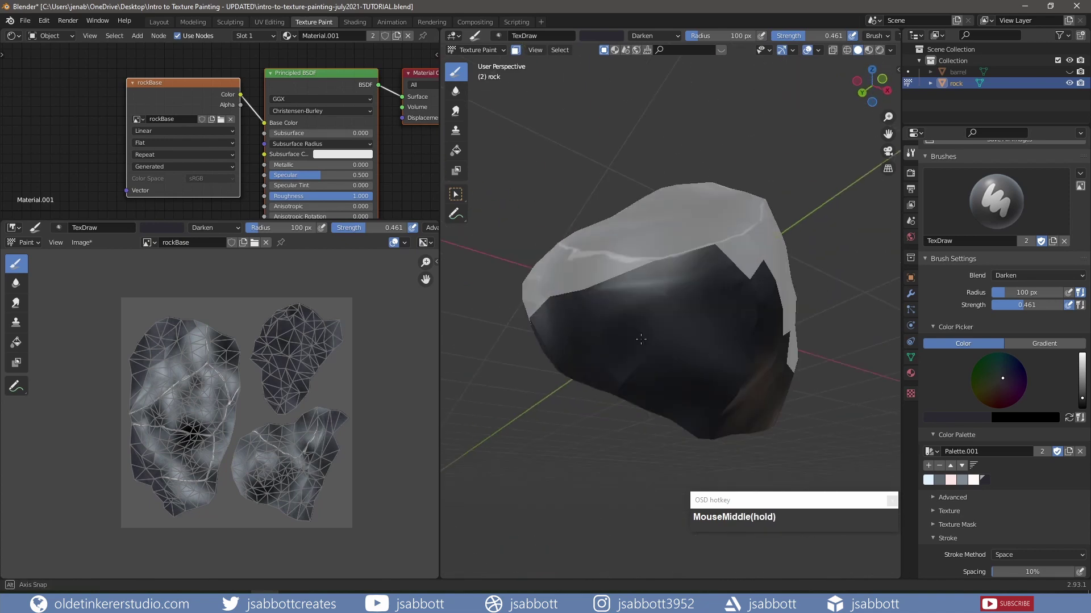
drag(670, 330, 700, 338)
middle_drag(701, 338, 812, 393)
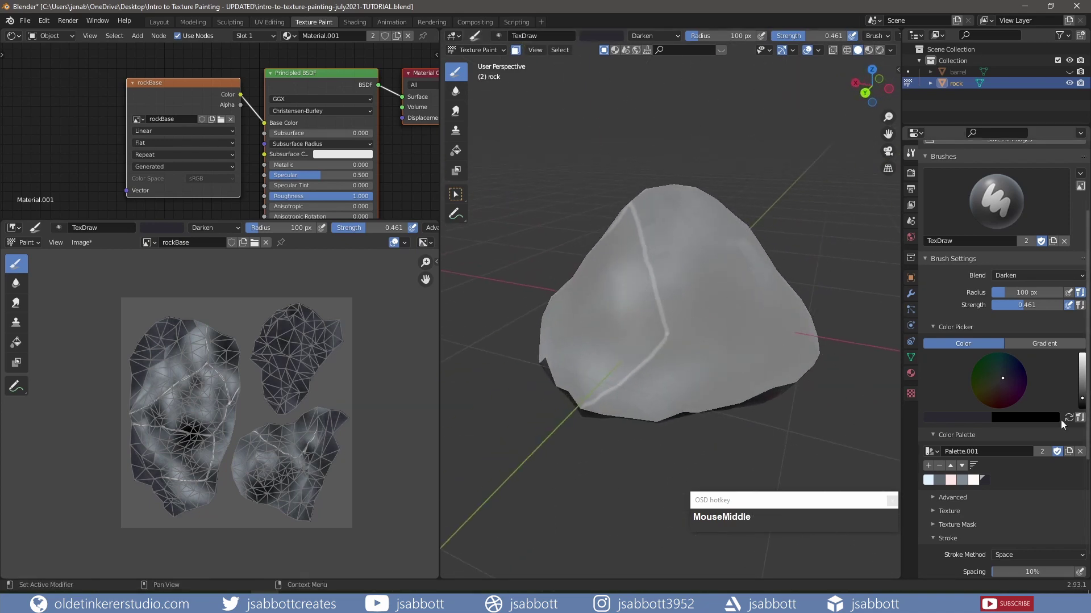
Brighten the dark brush colour to a muted grey-purple and add it to the colour palette
drag(1082, 398, 1082, 388)
click(928, 465)
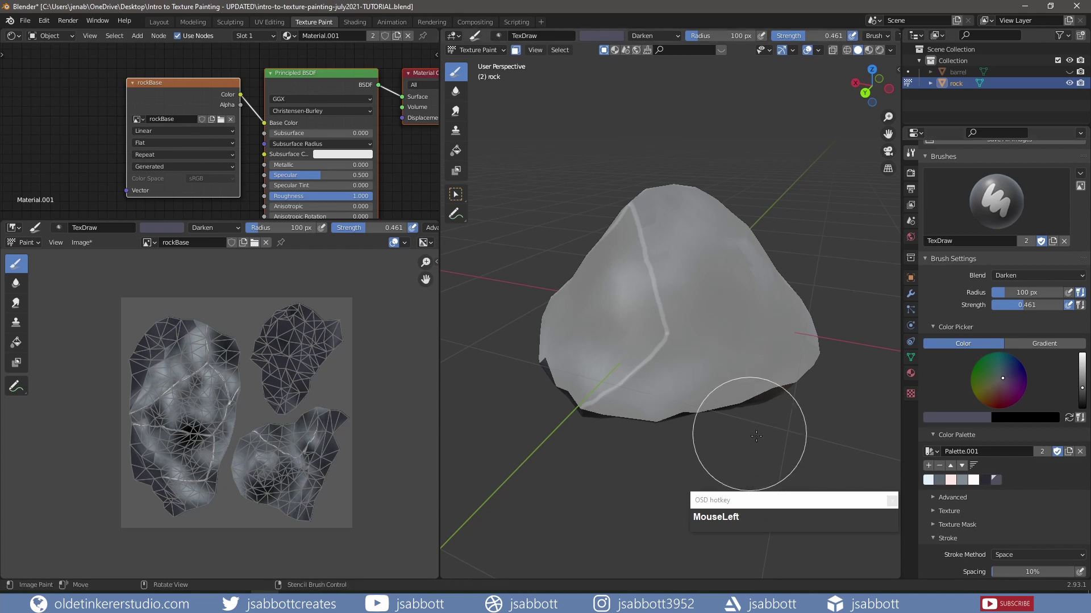
scroll(932, 445, down, 4)
click(932, 446)
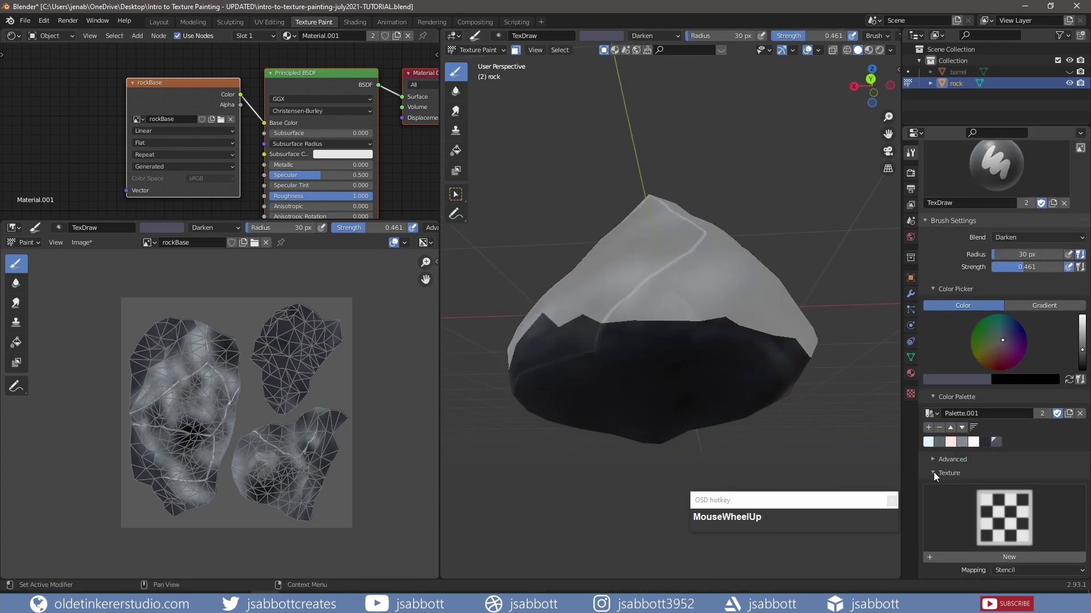
click(933, 472)
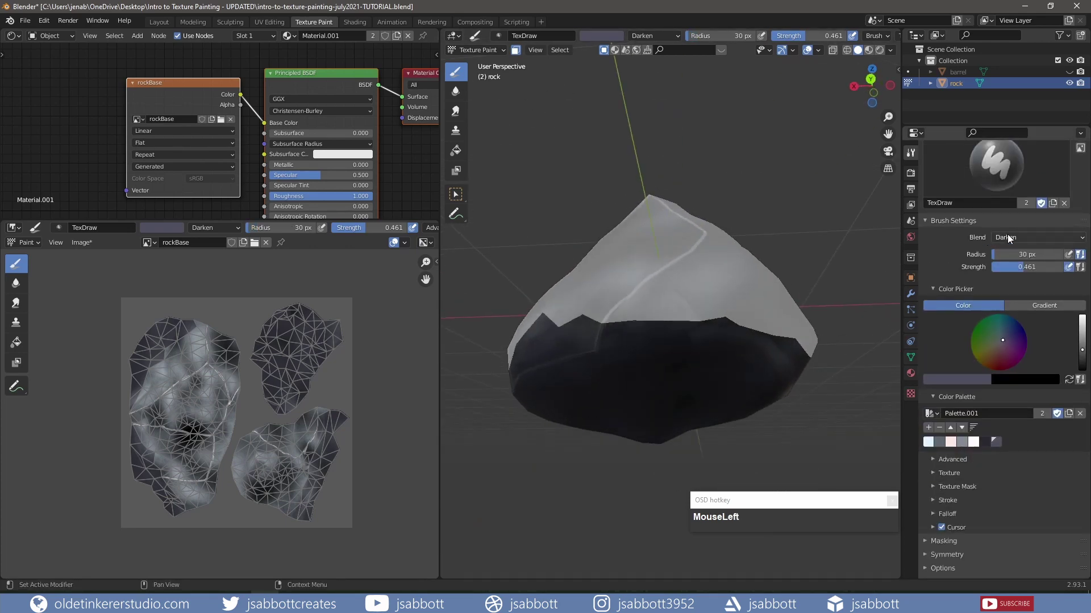
Set the brush blend mode to Screen, undo the trial stroke, and change the stroke method to Airbrush
click(1007, 236)
click(970, 318)
mouse_move(605, 370)
mouse_down()
mouse_move(697, 348)
mouse_move(716, 409)
mouse_move(682, 419)
mouse_up()
key(ctrl+z)
click(947, 501)
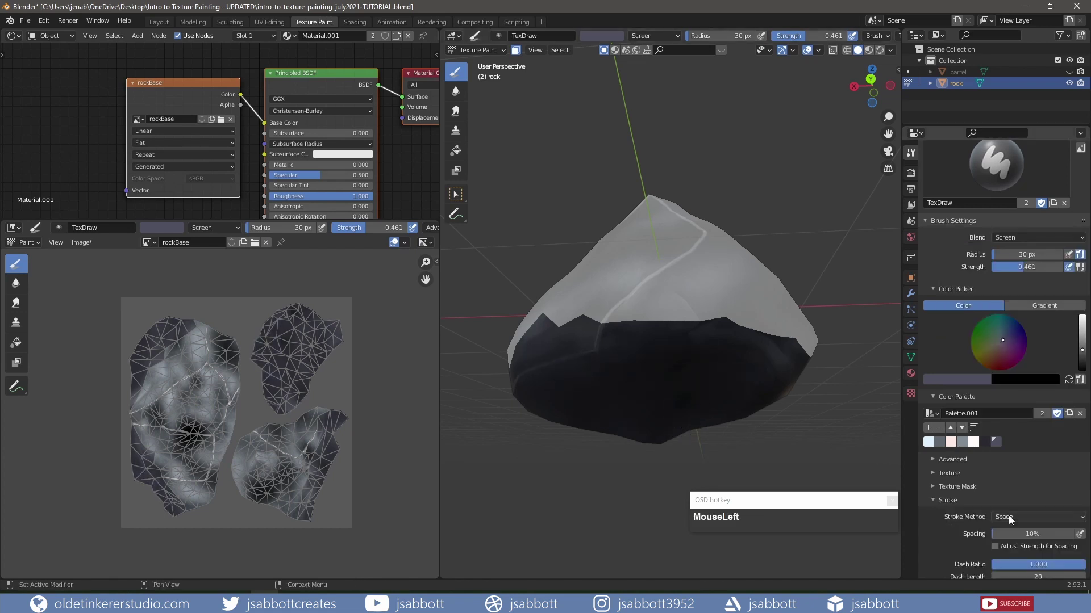
click(1011, 517)
click(1013, 466)
Set the brush radius to 92 px and airbrush lighter grey-purple patches across the dark underside
middle_drag(678, 398, 670, 344)
key(f)
click(704, 348)
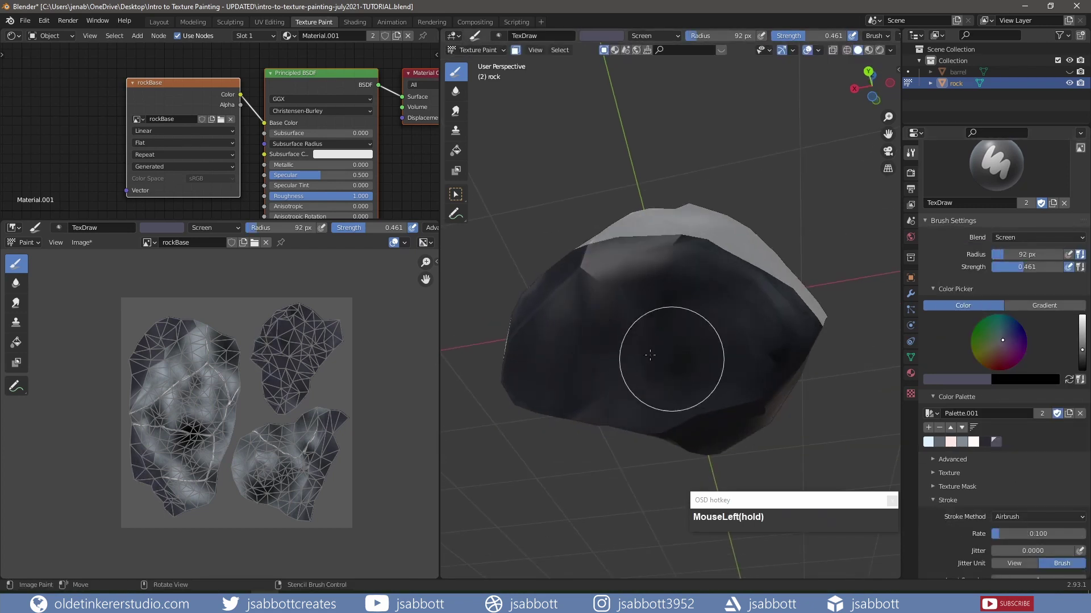
mouse_move(672, 360)
mouse_down()
mouse_move(519, 372)
mouse_move(738, 435)
mouse_up()
middle_drag(739, 435, 667, 378)
drag(668, 373, 818, 392)
middle_drag(804, 188, 651, 309)
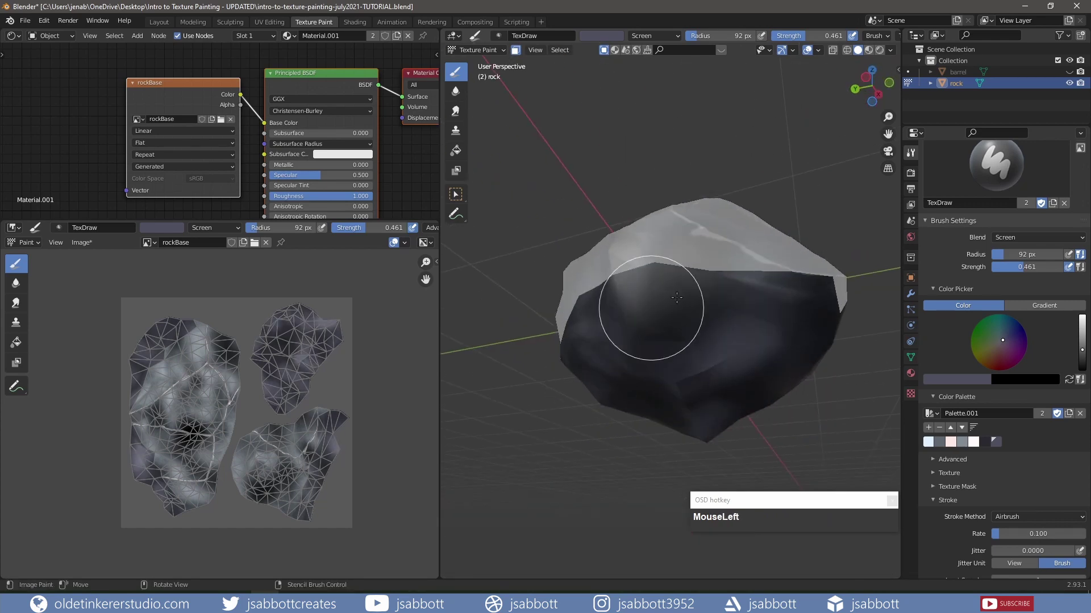
Airbrush more grey-purple patches over the masked lower faces all around the rock
drag(651, 309, 773, 344)
middle_drag(773, 343, 703, 359)
drag(703, 359, 798, 402)
middle_drag(798, 402, 630, 366)
drag(630, 366, 804, 380)
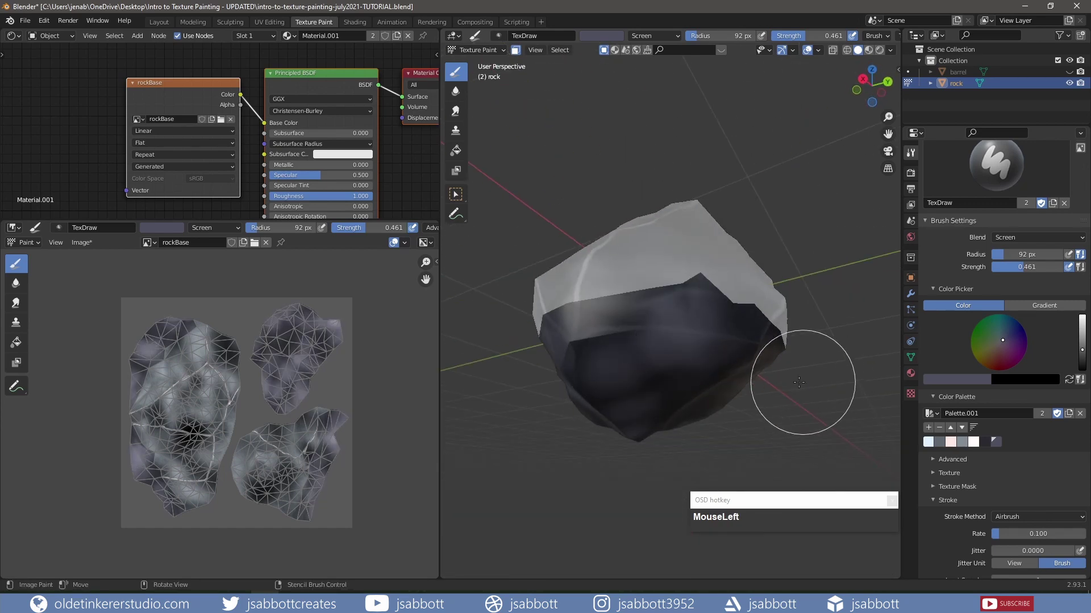
middle_drag(803, 380, 684, 325)
drag(685, 325, 818, 411)
middle_drag(818, 412, 523, 139)
Blend the underside patches with the Soften brush, enlarge its radius to 221 px, and save the Blender file
click(456, 90)
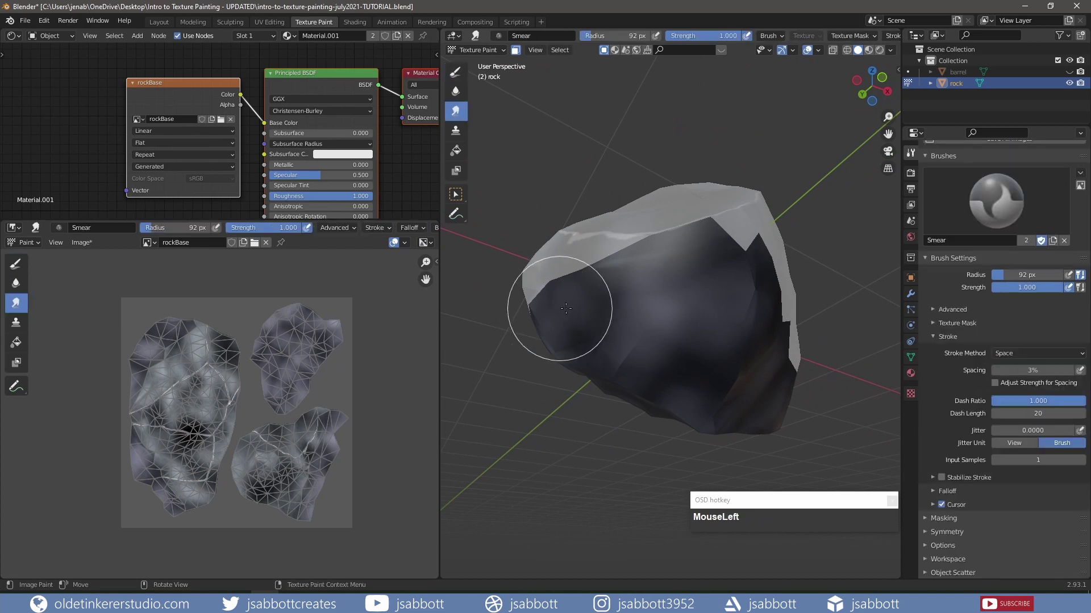
mouse_move(561, 304)
mouse_down()
mouse_move(565, 316)
mouse_move(585, 243)
mouse_up()
mouse_move(510, 338)
mouse_down()
mouse_move(591, 287)
mouse_move(593, 343)
mouse_move(648, 366)
mouse_move(801, 320)
mouse_up()
middle_drag(801, 320, 665, 253)
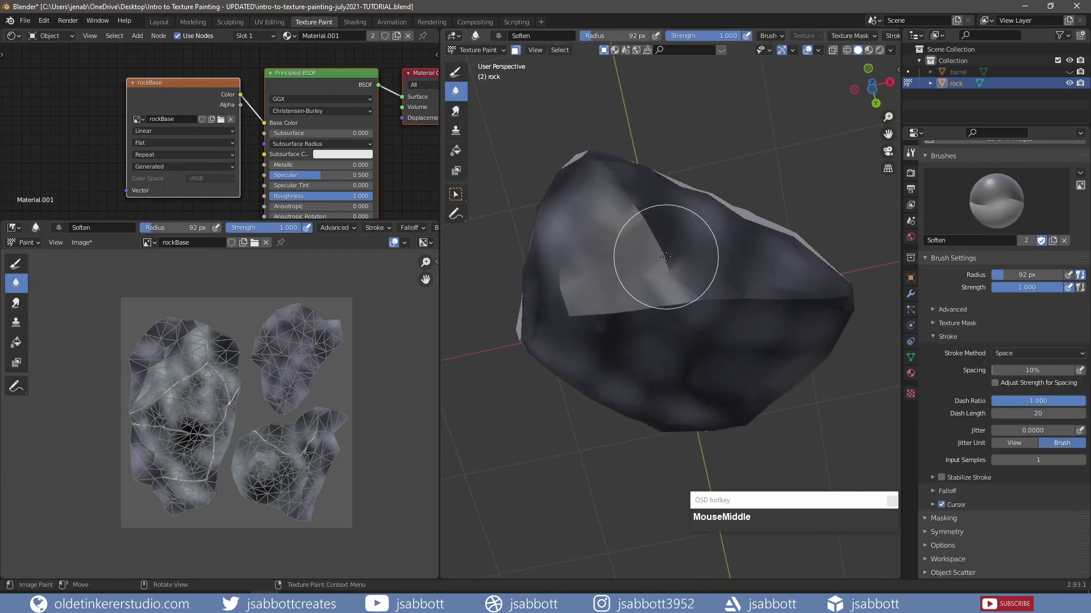
mouse_move(665, 255)
mouse_down()
mouse_move(765, 333)
mouse_move(640, 346)
mouse_move(689, 356)
mouse_move(734, 295)
mouse_move(790, 337)
mouse_move(635, 370)
mouse_up()
click(25, 20)
click(40, 94)
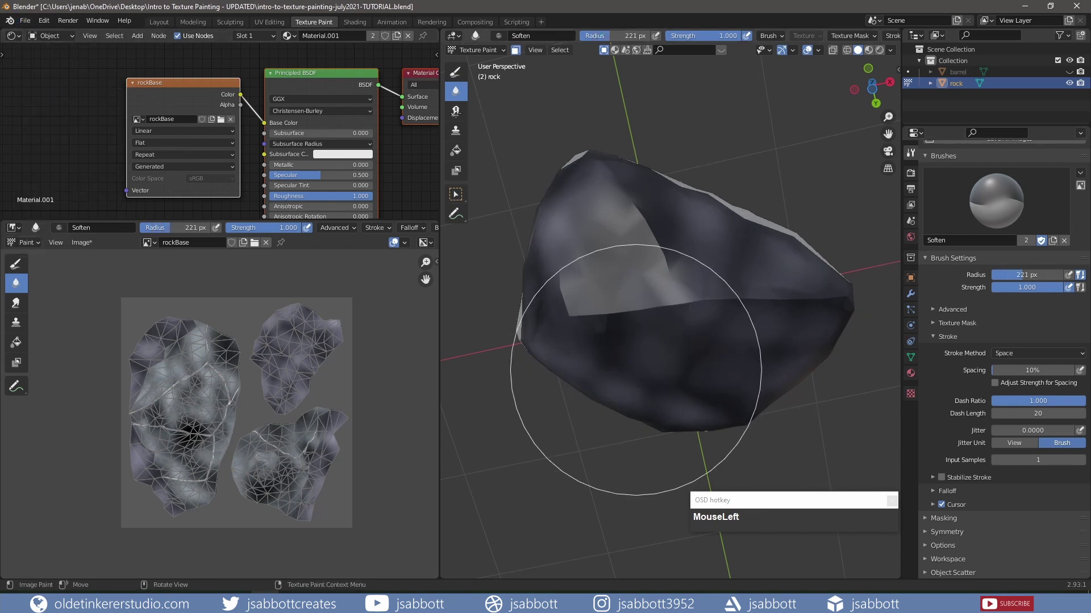
Smear the light and dark patches together across the underside and lower faces with the 221 px Smear brush
click(455, 111)
mouse_move(706, 352)
mouse_down()
mouse_move(653, 341)
mouse_move(663, 288)
mouse_move(570, 302)
mouse_up()
middle_drag(570, 302, 642, 331)
mouse_move(642, 331)
mouse_down()
mouse_move(669, 314)
mouse_move(698, 343)
mouse_up()
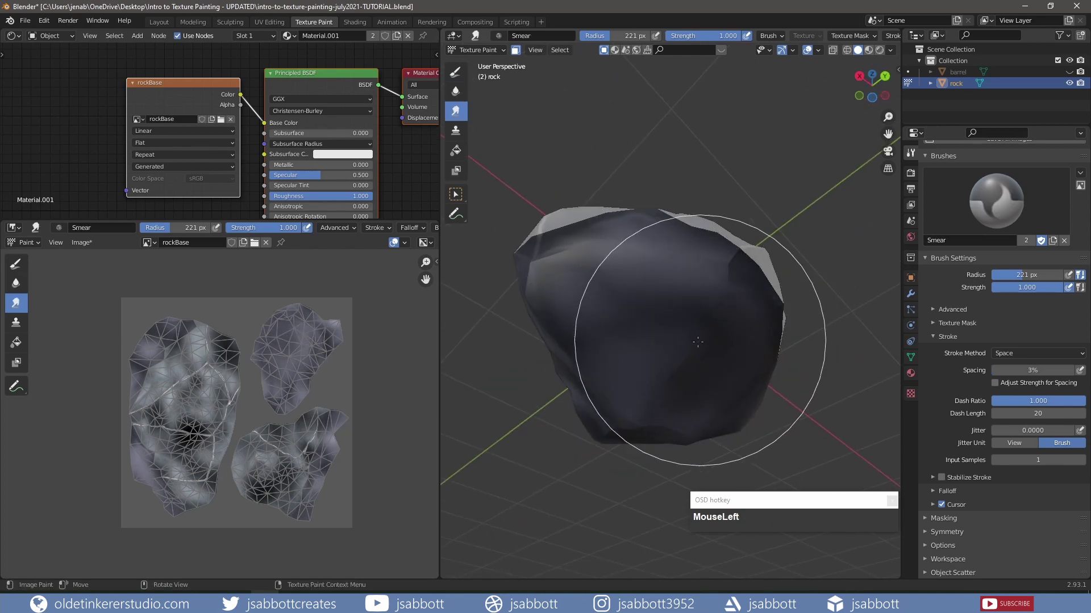
mouse_move(705, 330)
middle_down()
mouse_move(593, 376)
mouse_move(657, 369)
middle_up()
drag(663, 368, 764, 359)
middle_drag(764, 359, 625, 389)
mouse_move(623, 390)
mouse_down()
mouse_move(655, 405)
mouse_move(715, 389)
mouse_up()
middle_drag(716, 388, 660, 335)
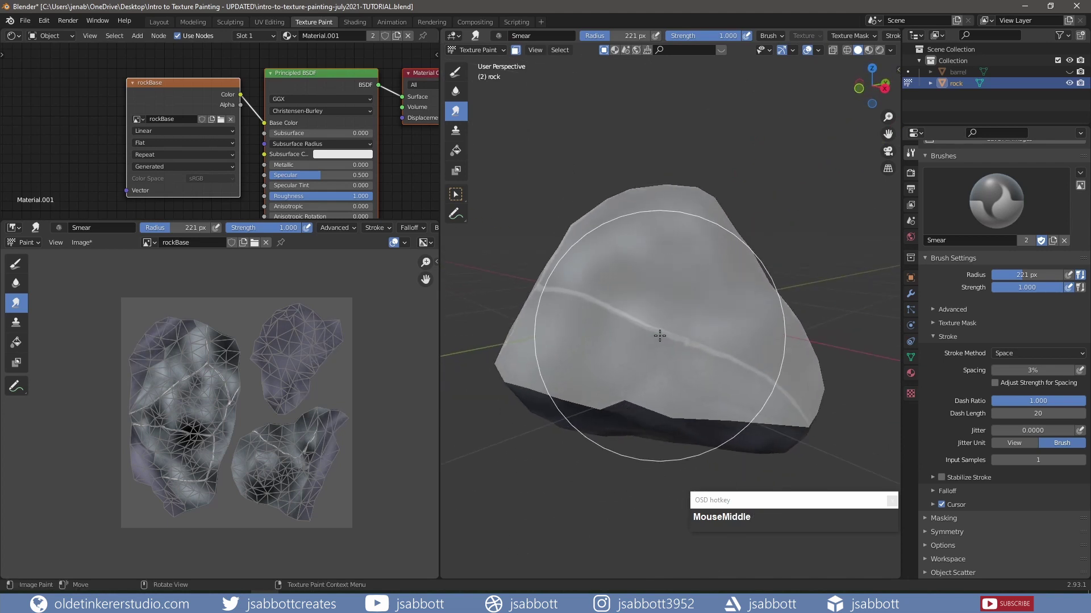
Turn off the Paint Mask and return to the Draw brush with its radius set to 57 px
click(516, 51)
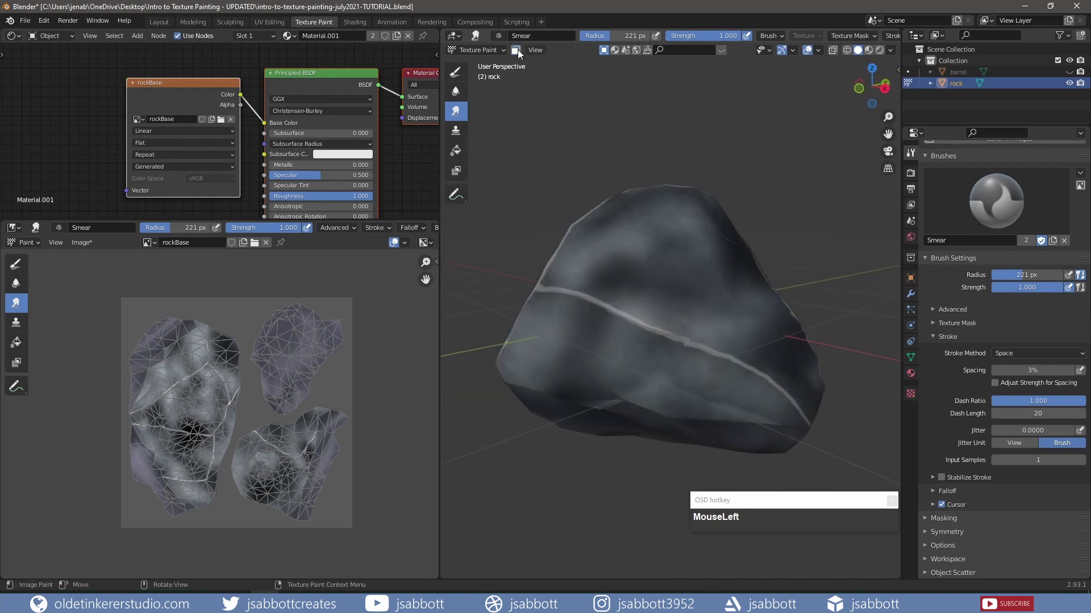
click(455, 73)
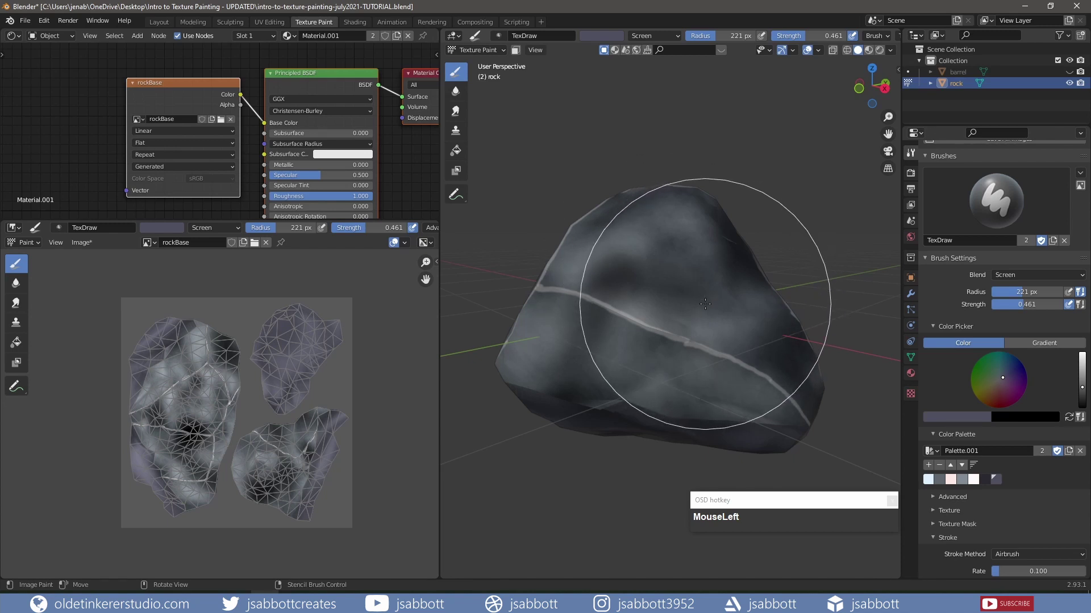
key(f)
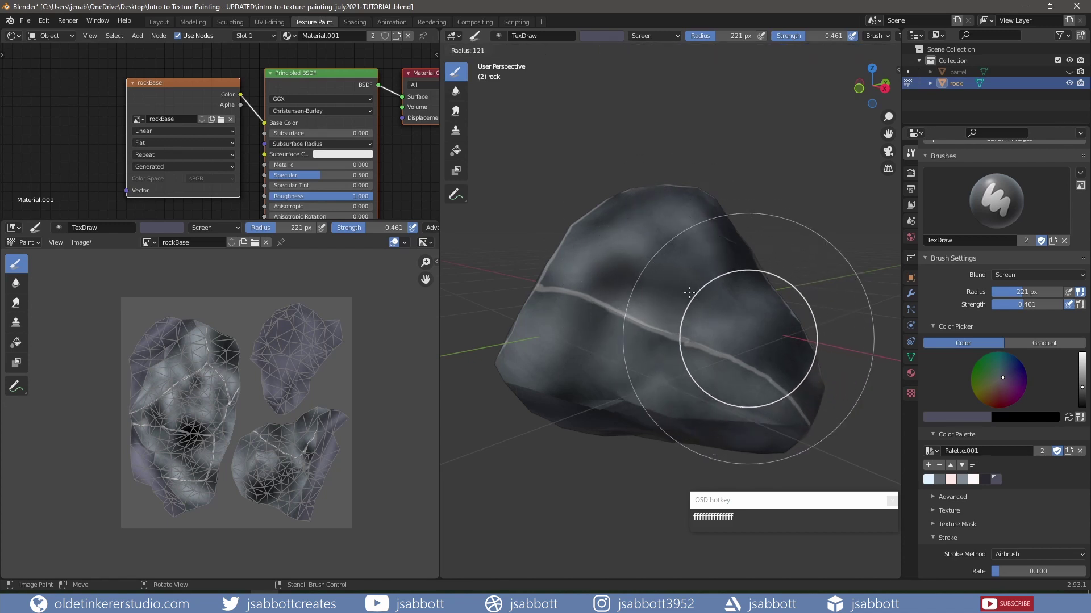
click(654, 271)
mouse_move(702, 267)
middle_down()
mouse_move(660, 283)
mouse_move(496, 287)
middle_up()
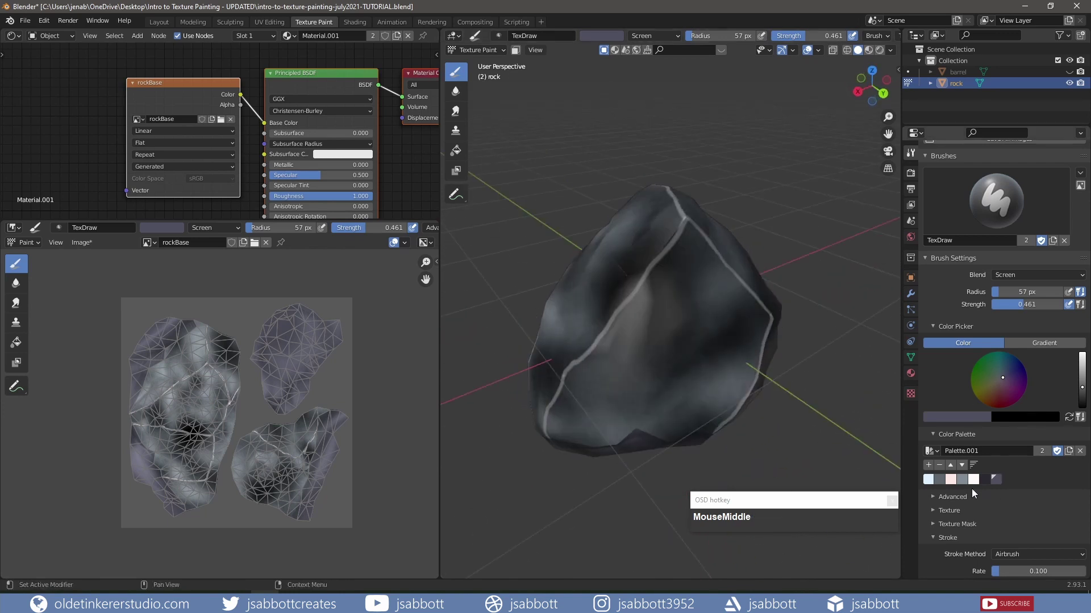
Set the Draw brush to the dark palette colour, a 5 px radius and Darken blending, undoing the test stroke
click(984, 480)
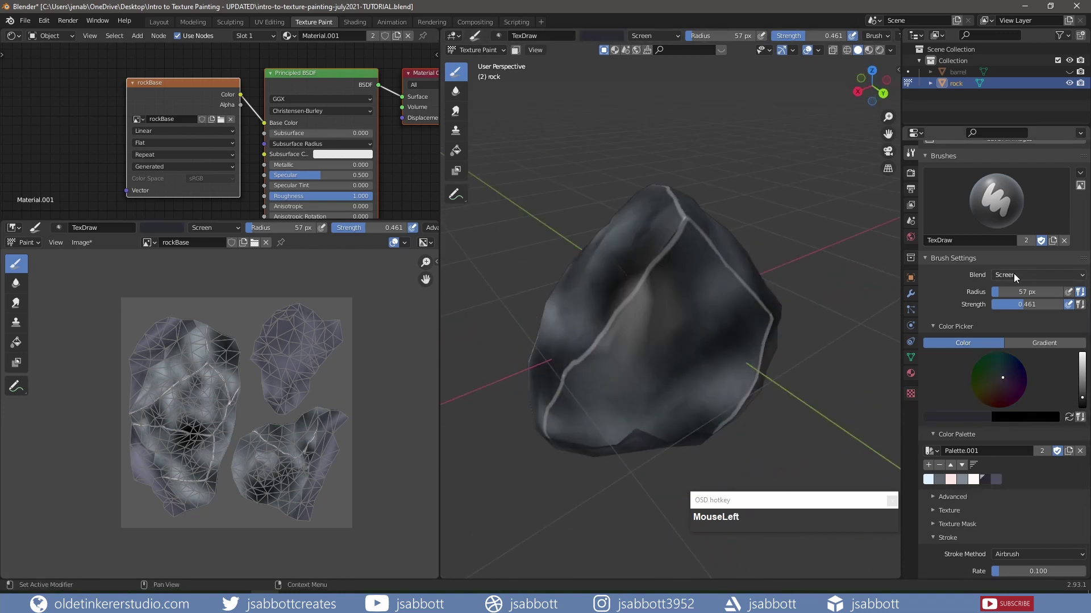
key(f)
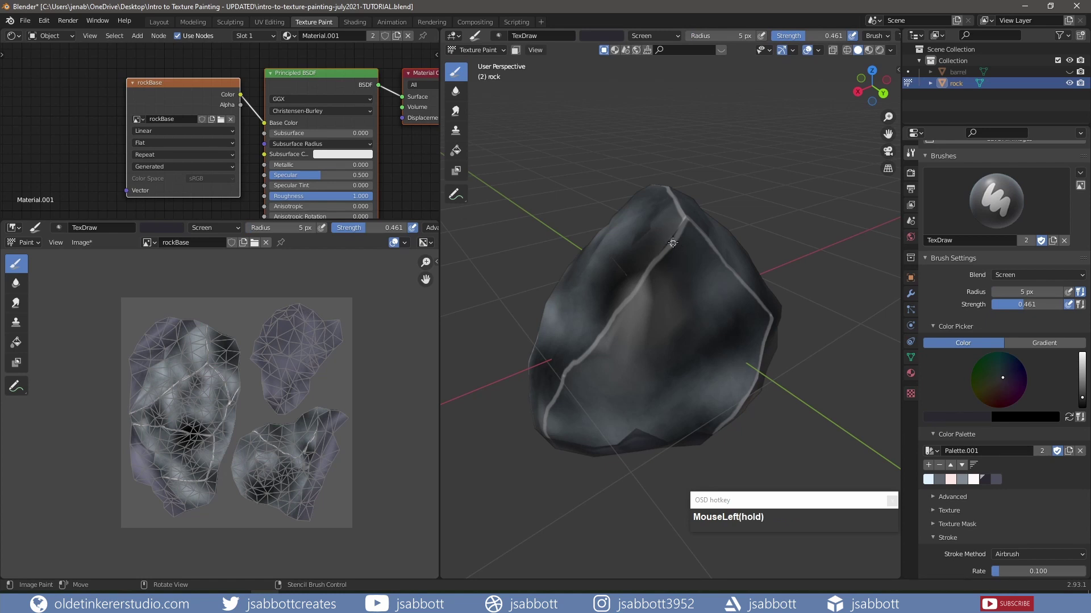
drag(672, 242, 682, 242)
key(ctrl+z)
click(1011, 275)
click(964, 307)
Change the stroke method to Space and paint small dark marks against the light edge lines around the rock
scroll(645, 263, up, 4)
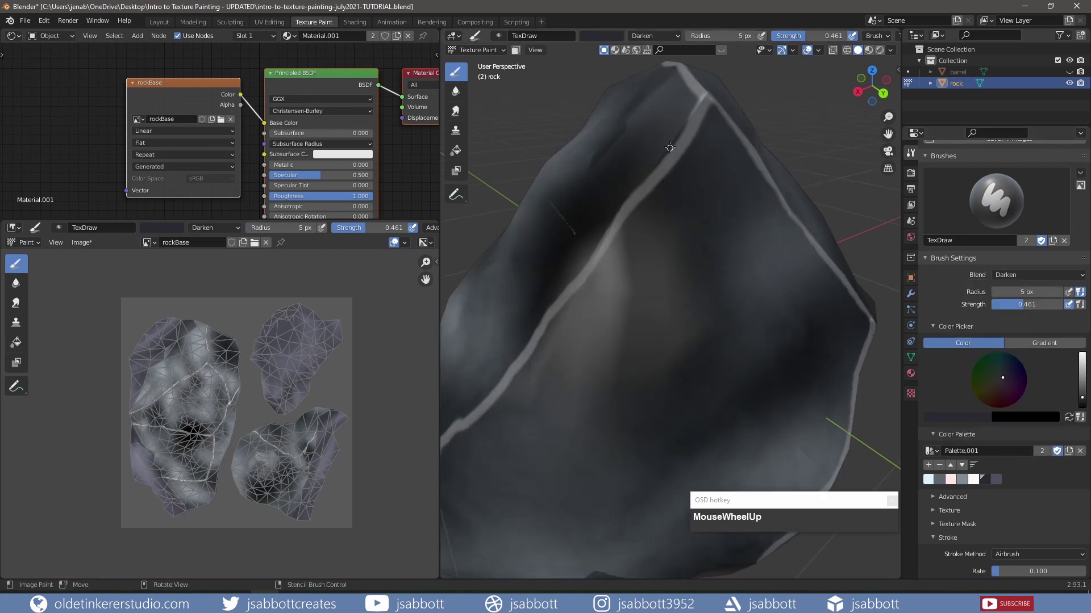
drag(670, 147, 677, 140)
scroll(1005, 455, down, 1)
click(1039, 531)
click(1017, 493)
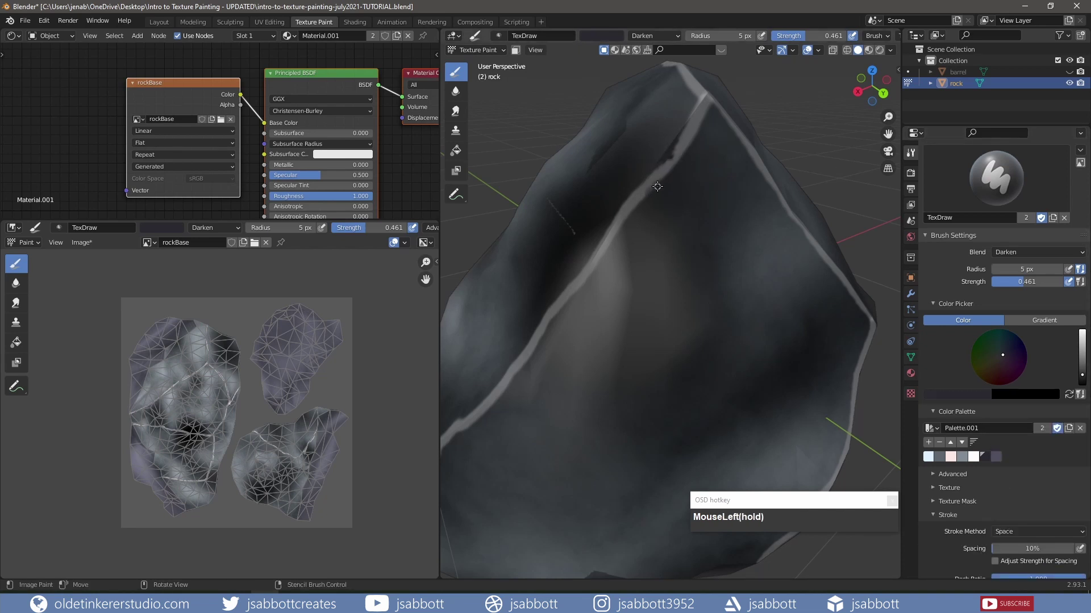
middle_drag(713, 95, 657, 331)
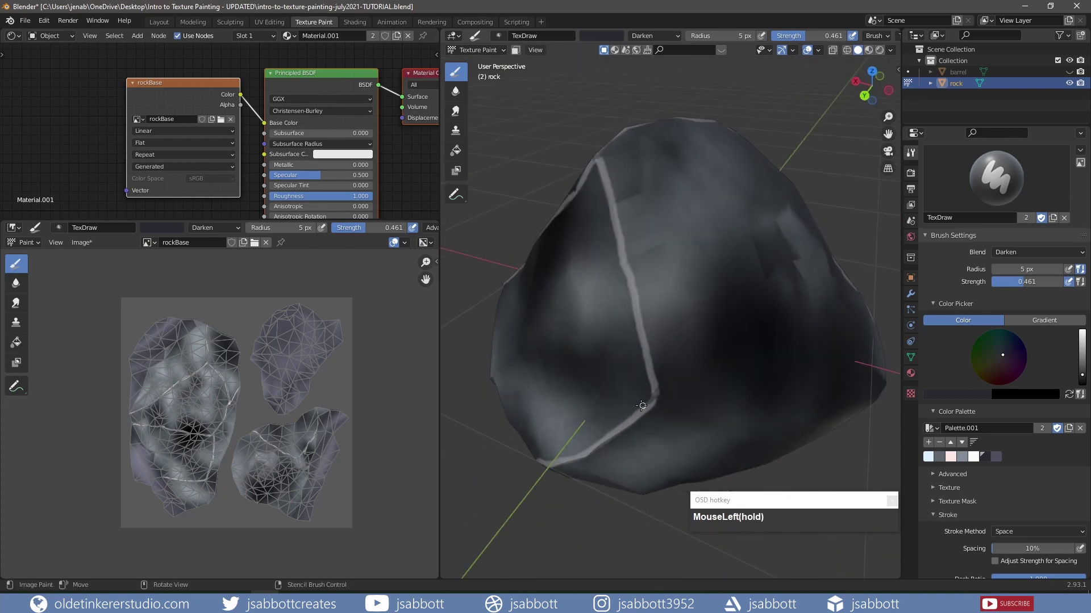
middle_drag(724, 298, 521, 476)
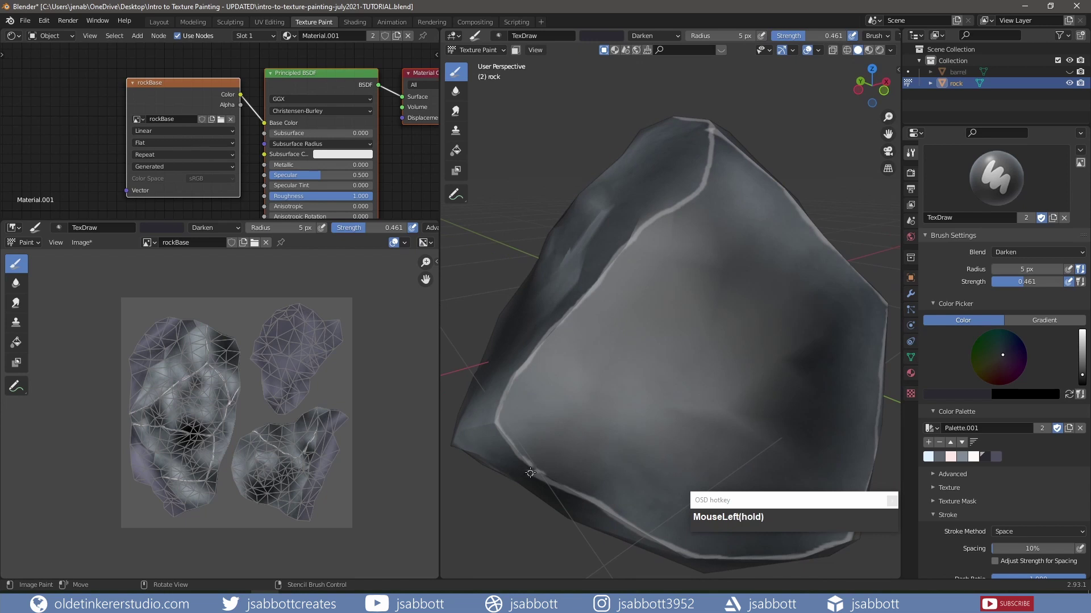
scroll(540, 473, down, 3)
middle_drag(568, 432, 607, 335)
scroll(606, 335, up, 3)
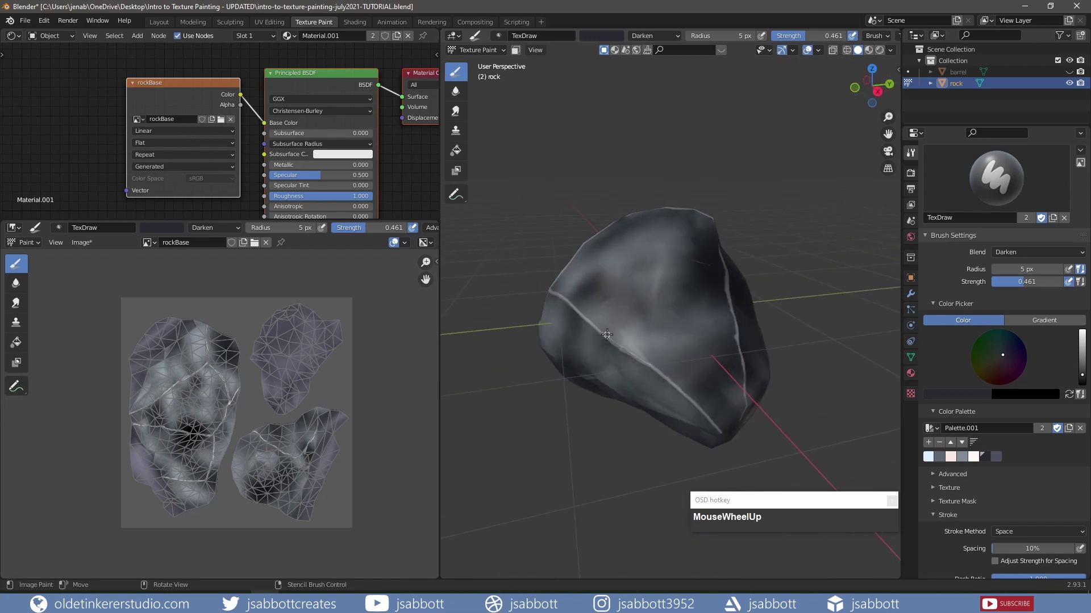
Confirm the rock material's roughness at 1.0 and save the rockBase texture with Save As
click(299, 195)
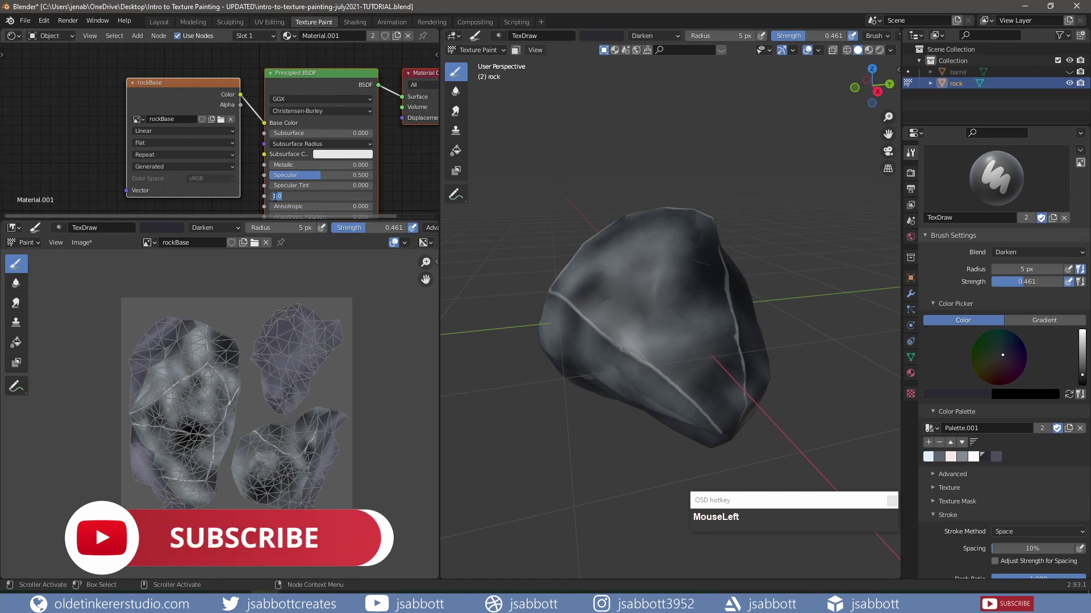
click(289, 198)
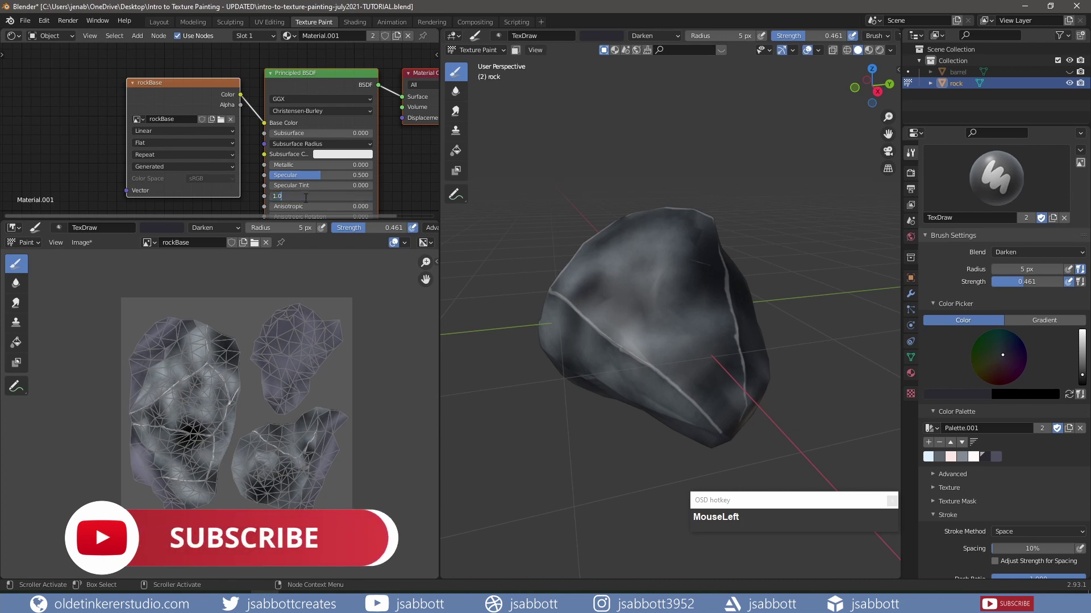
key(Return)
click(76, 244)
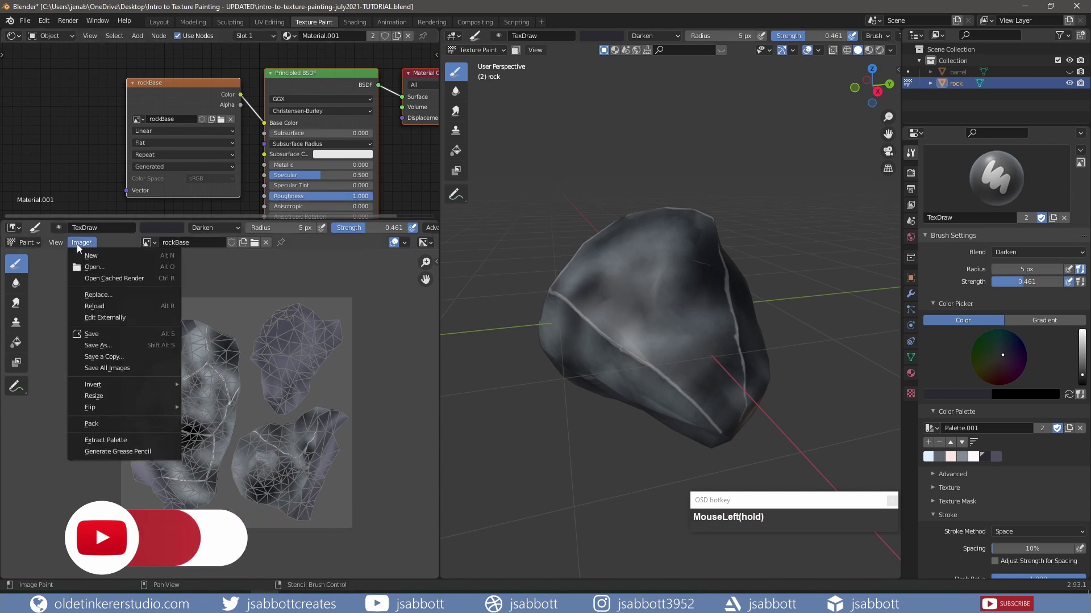
click(111, 347)
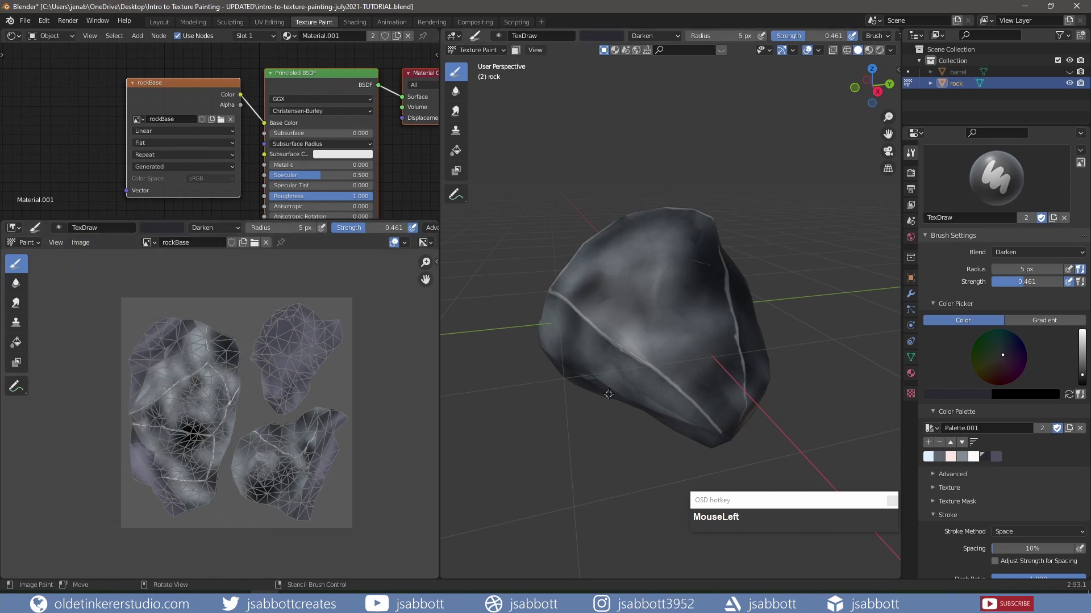
Return to the Layout workspace, hide the rock, show the barrel and view it from the front
click(159, 22)
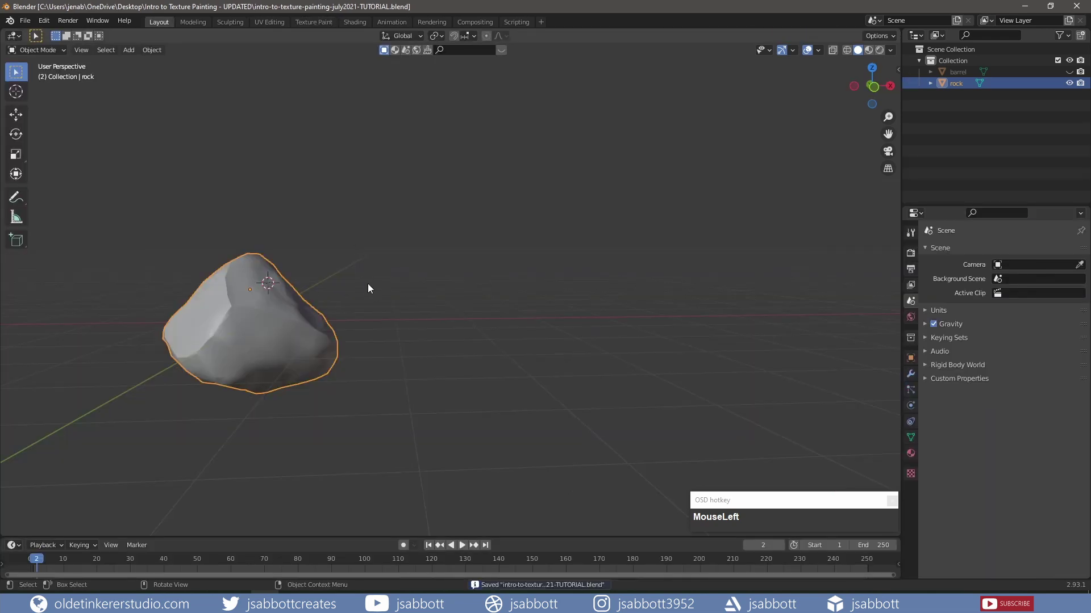
click(1069, 83)
click(1069, 71)
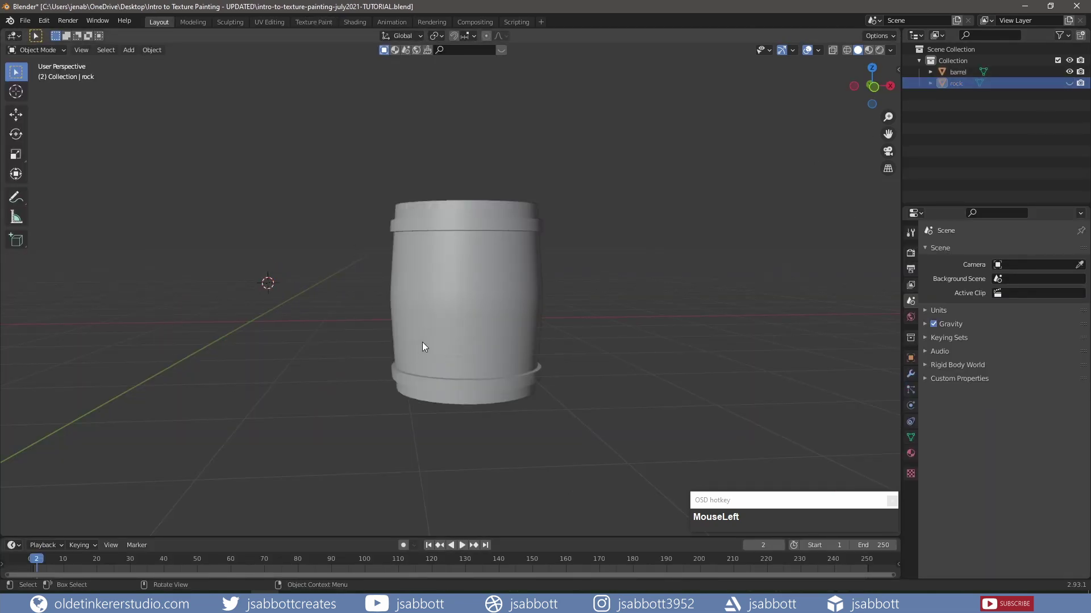
key(KP_1)
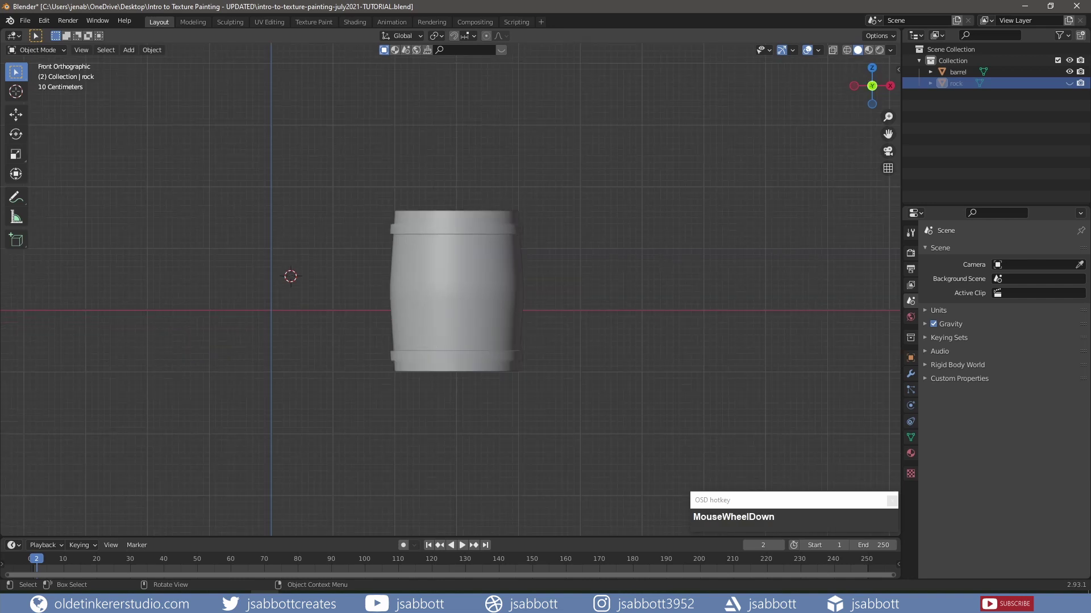
Check in the file path preferences that the external Image Editor points to Krita's krita.exe
click(45, 20)
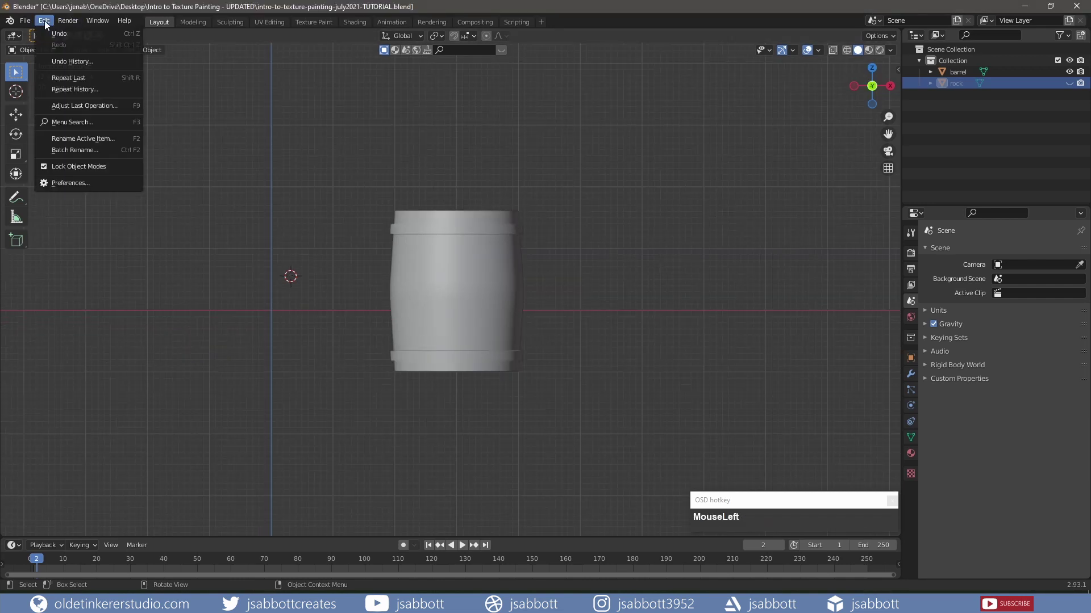
click(73, 184)
click(340, 29)
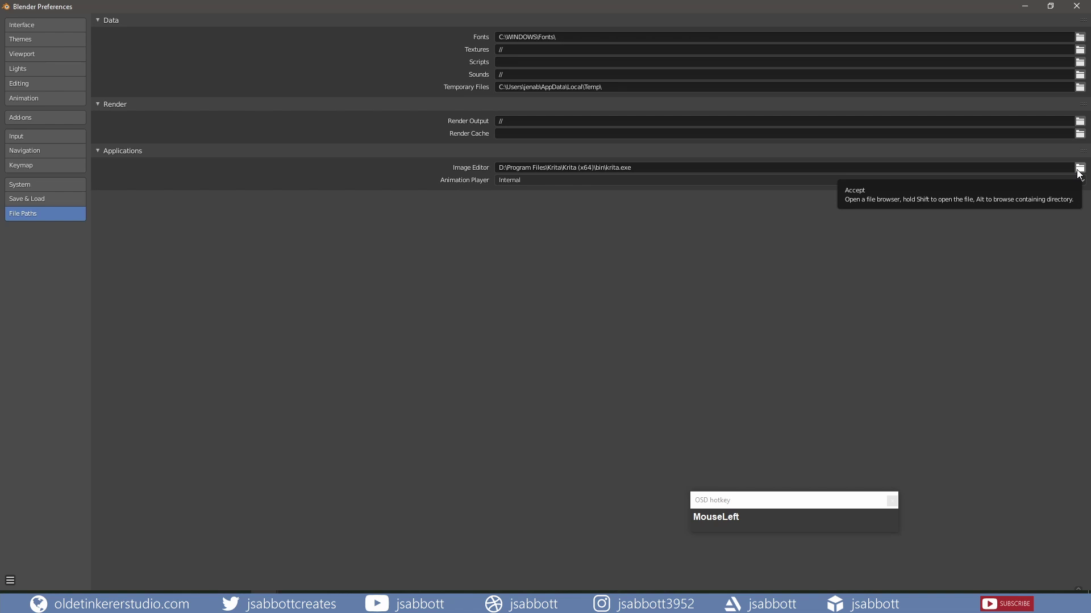
click(10, 580)
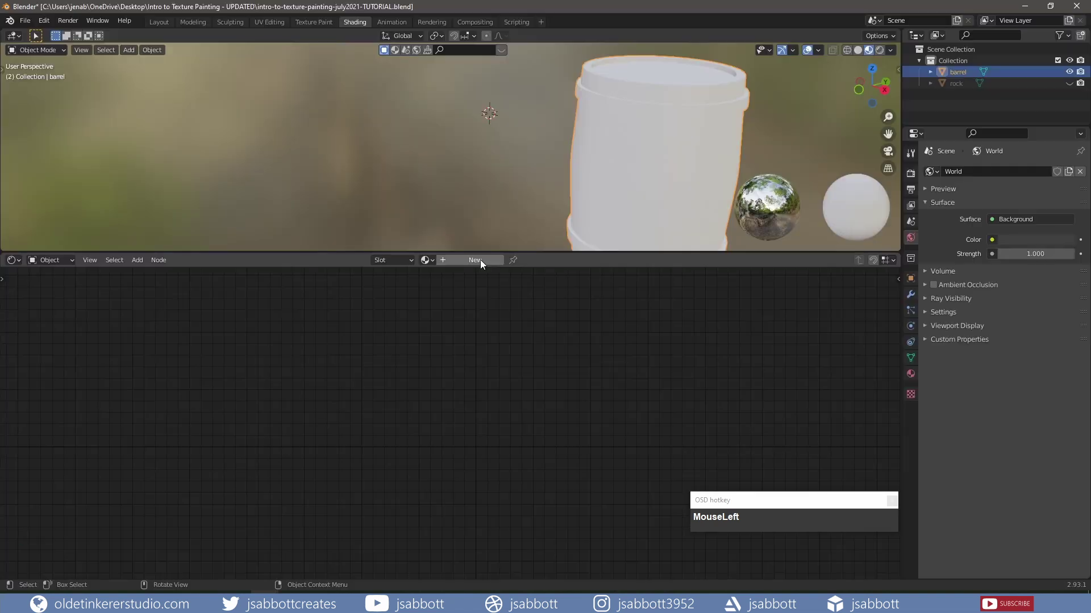
Create a new material for the barrel in the Shading workspace and name it barrel
click(479, 260)
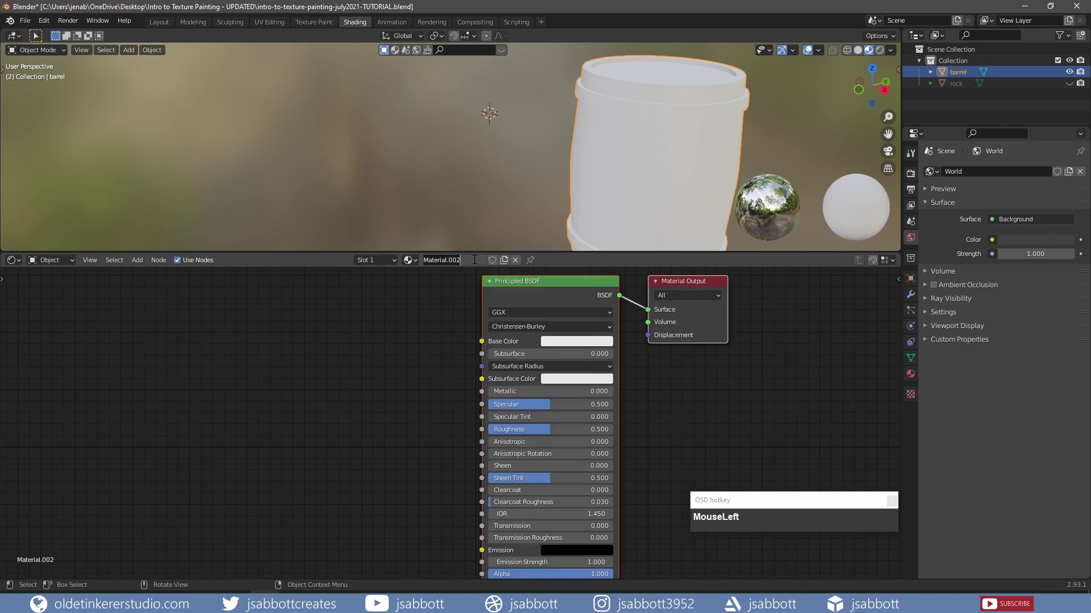
text(barrel)
key(Return)
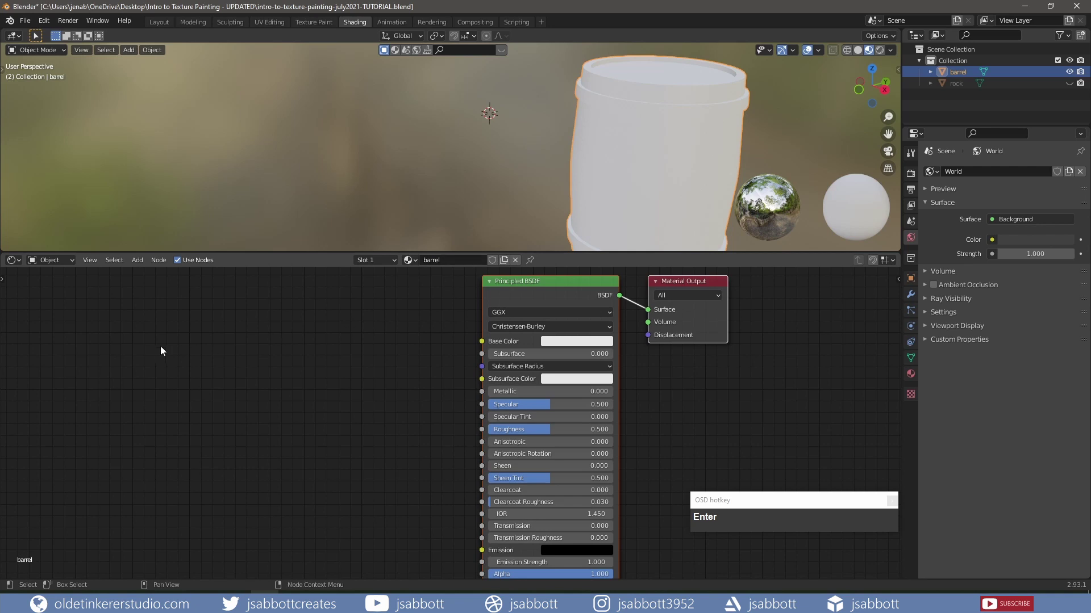
Split the shader editor area, turn the new part into a UV Editor and load barrel-UV.png there
drag(3, 254, 311, 278)
click(18, 261)
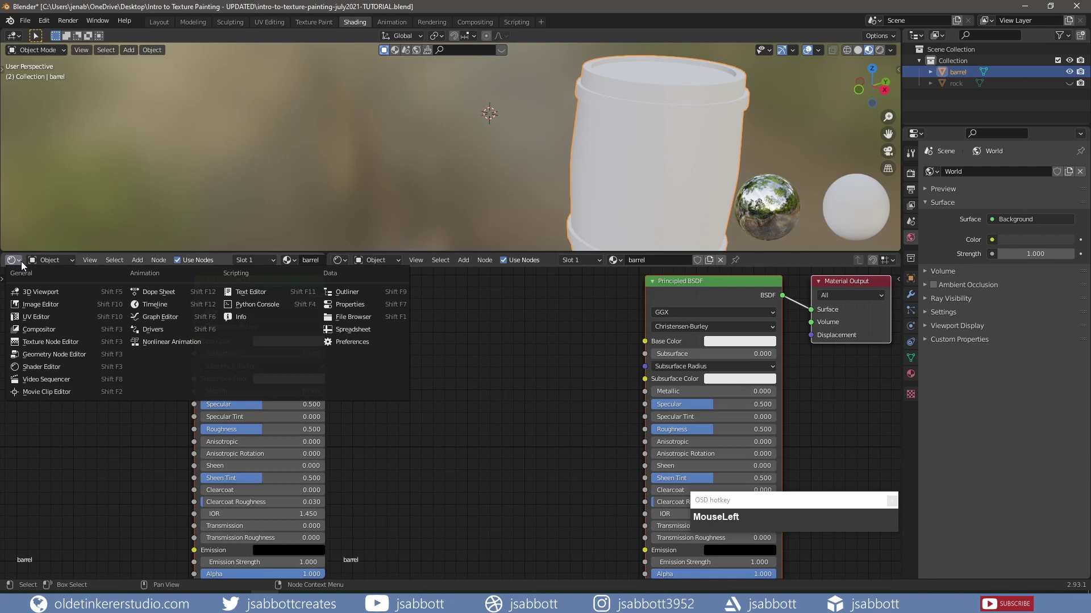
click(40, 318)
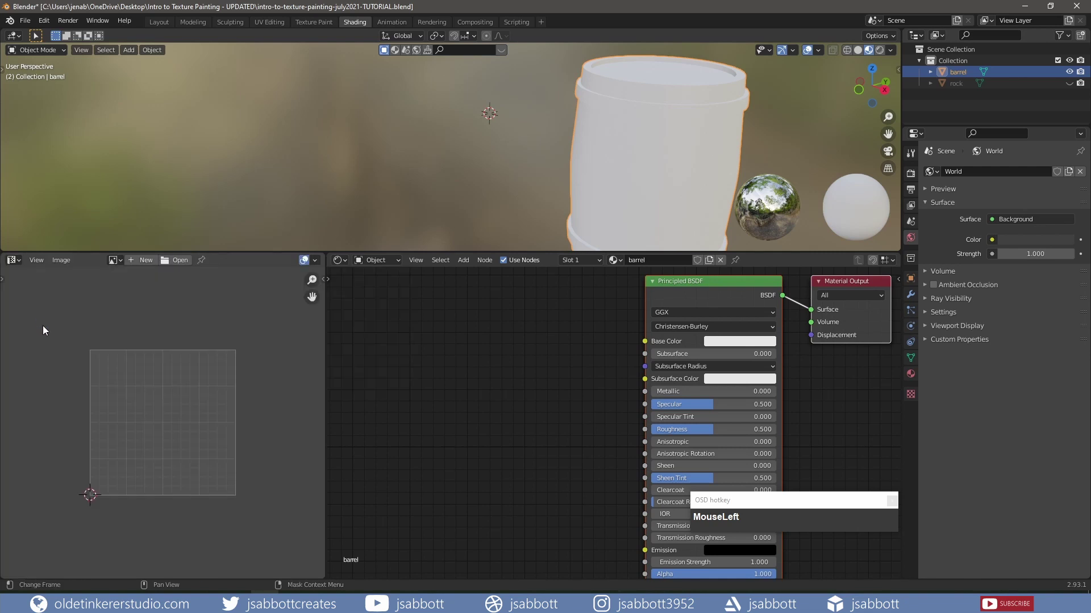
click(175, 260)
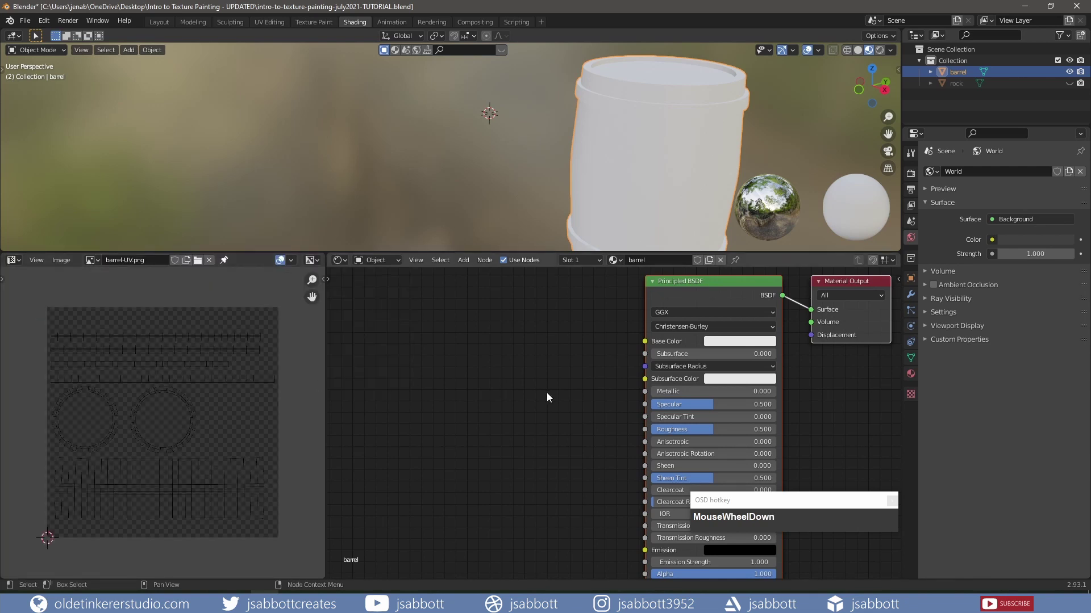
Add an Image Texture node beside the Principled BSDF and assign barrel-UV.png to it
key(shift+a)
mouse_move(503, 410)
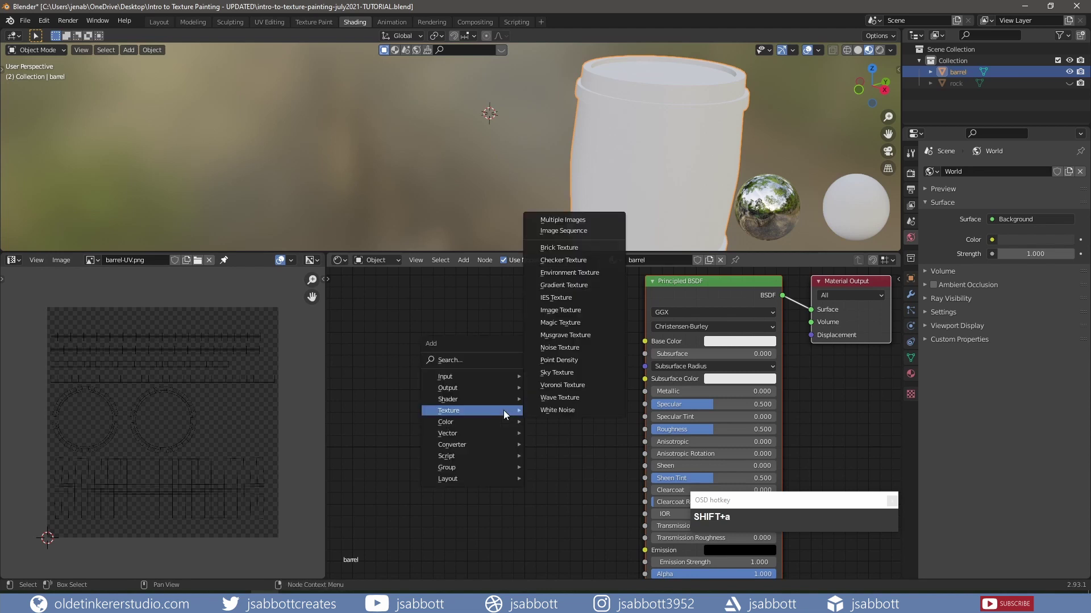
click(560, 310)
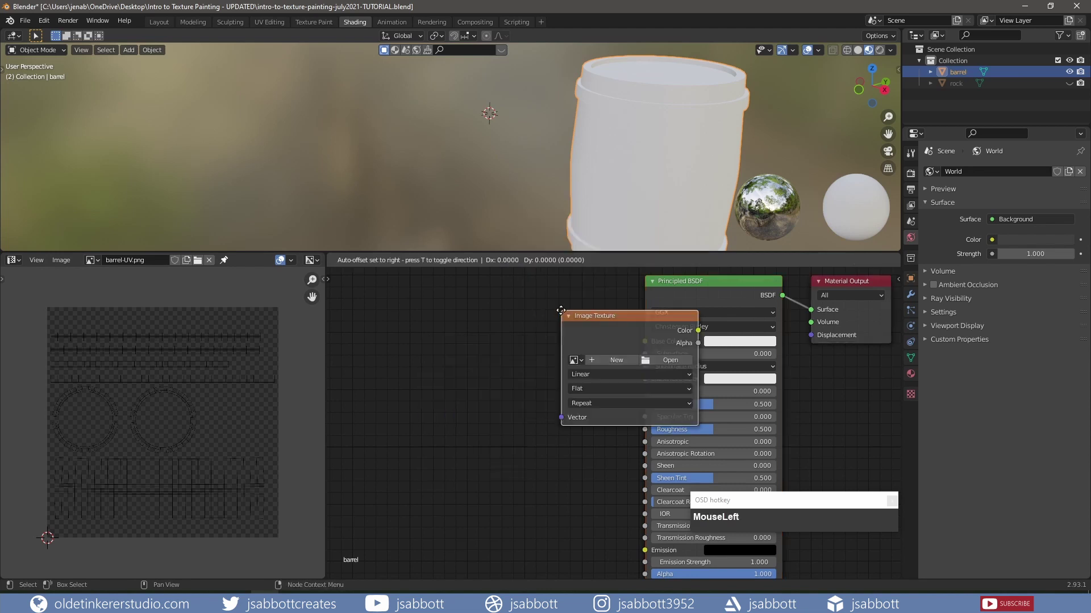
click(446, 324)
click(468, 373)
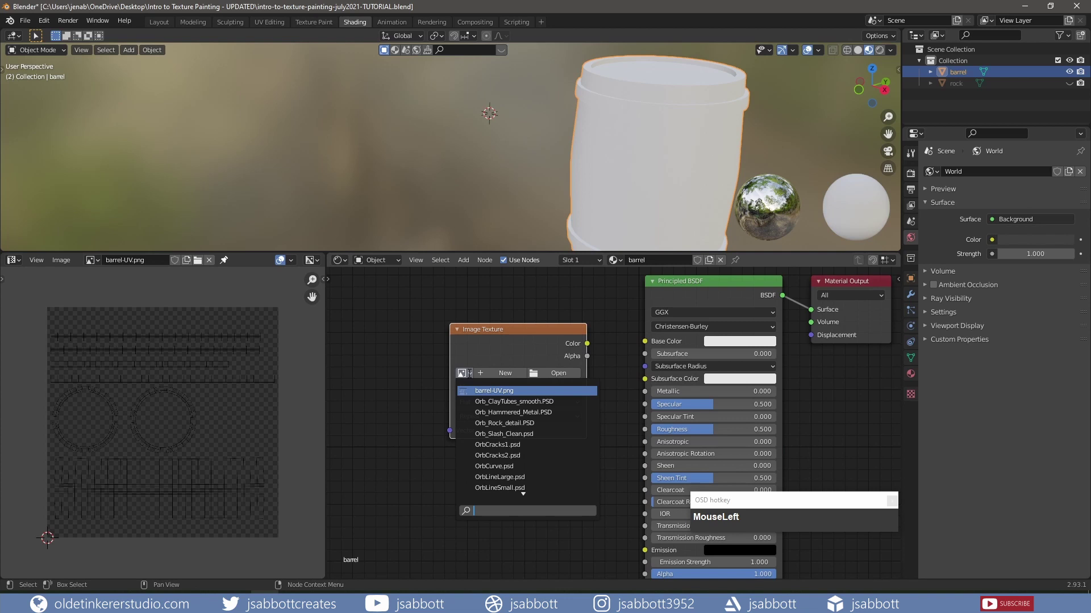
click(495, 391)
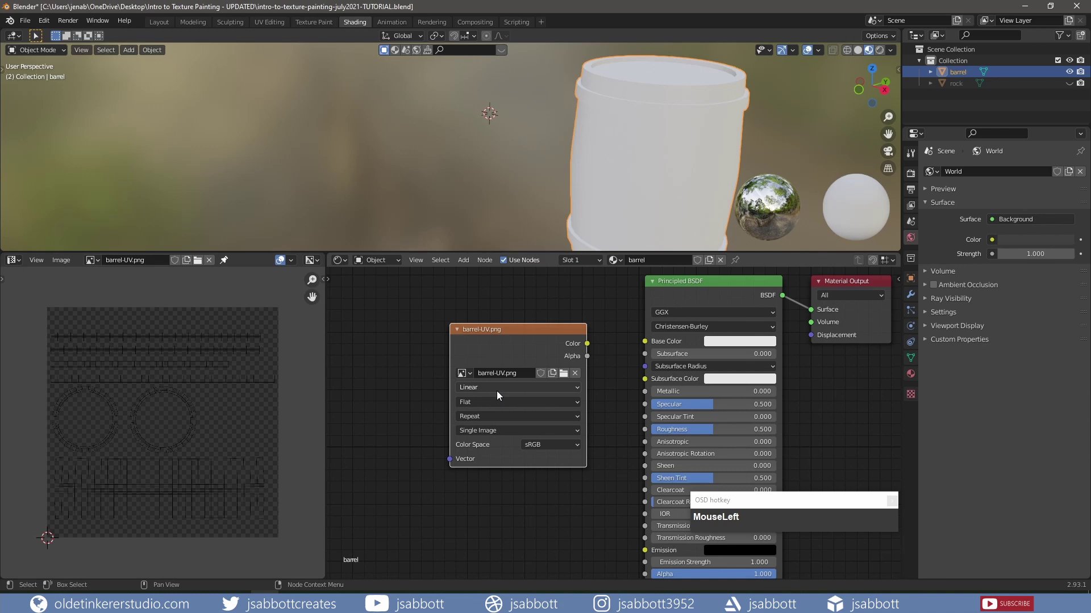
In the UV Editing workspace, frame the barrel in front view and open barrel-UV.png for external editing in Krita
click(269, 22)
scroll(370, 290, down, 4)
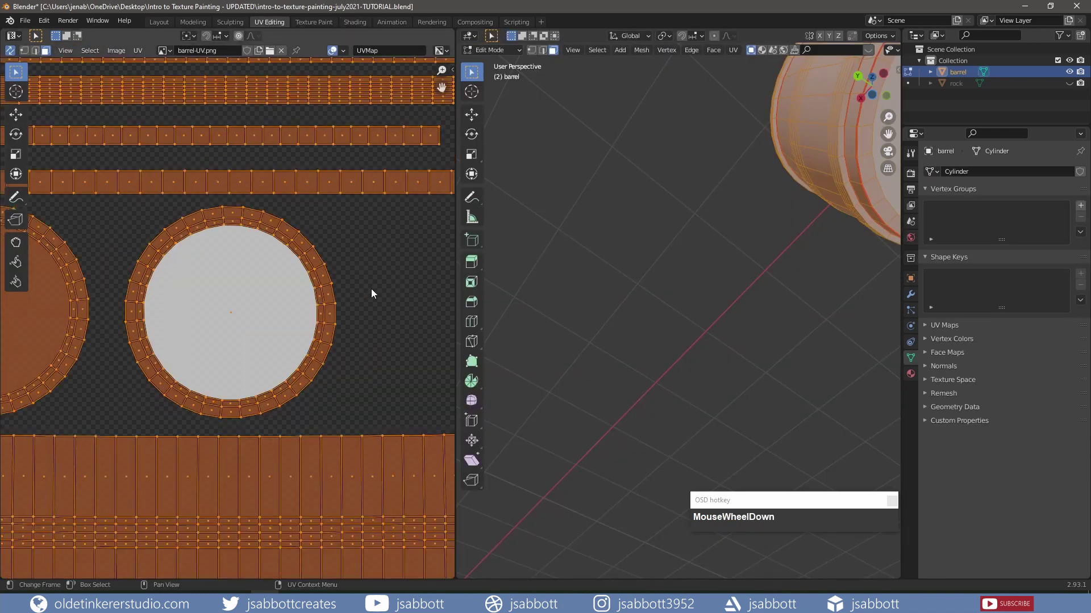
scroll(367, 291, down, 1)
middle_drag(738, 341, 790, 290)
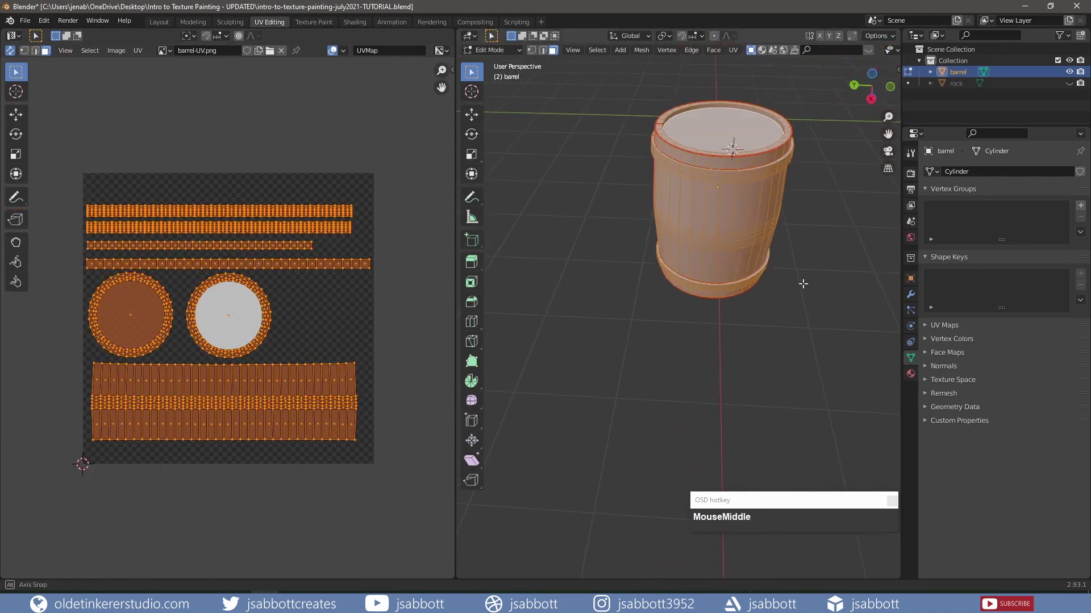
scroll(786, 281, up, 2)
key(KP_1)
shift+scroll(543, 270, down, 1)
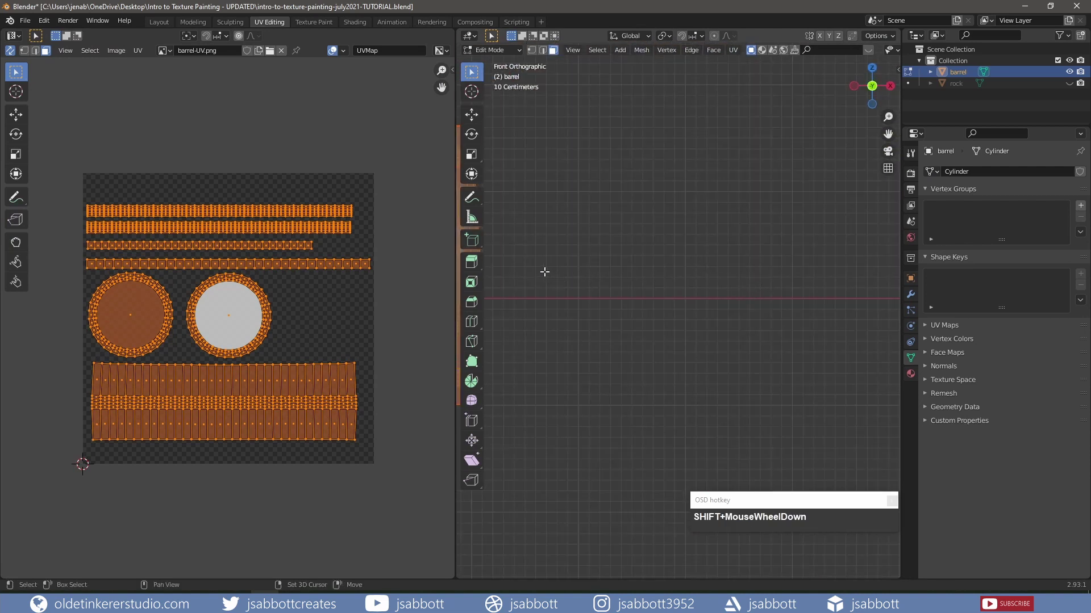
shift+middle_drag(543, 271, 876, 309)
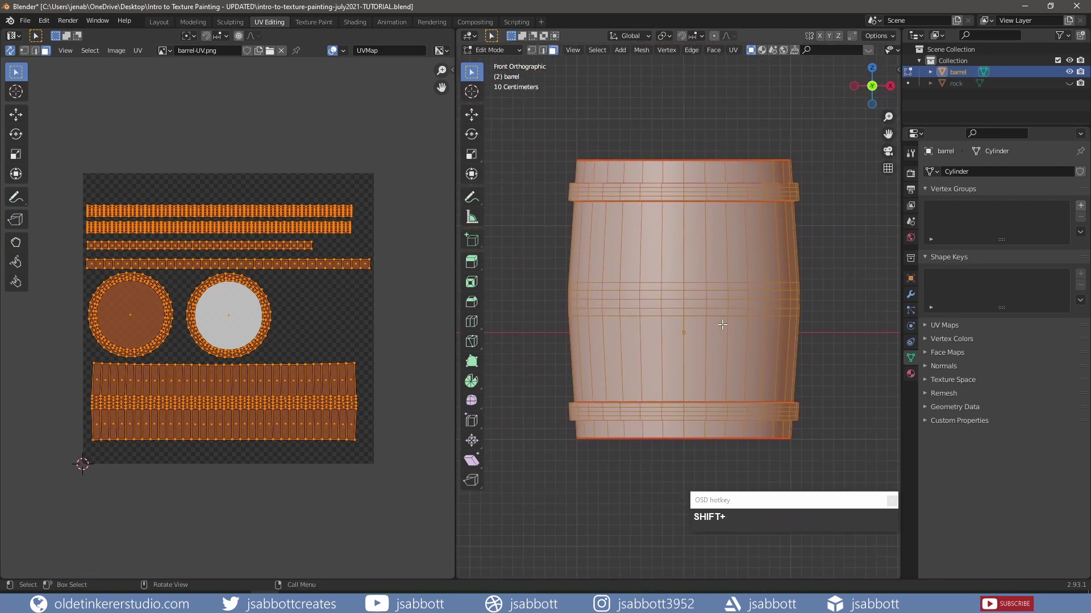
click(120, 53)
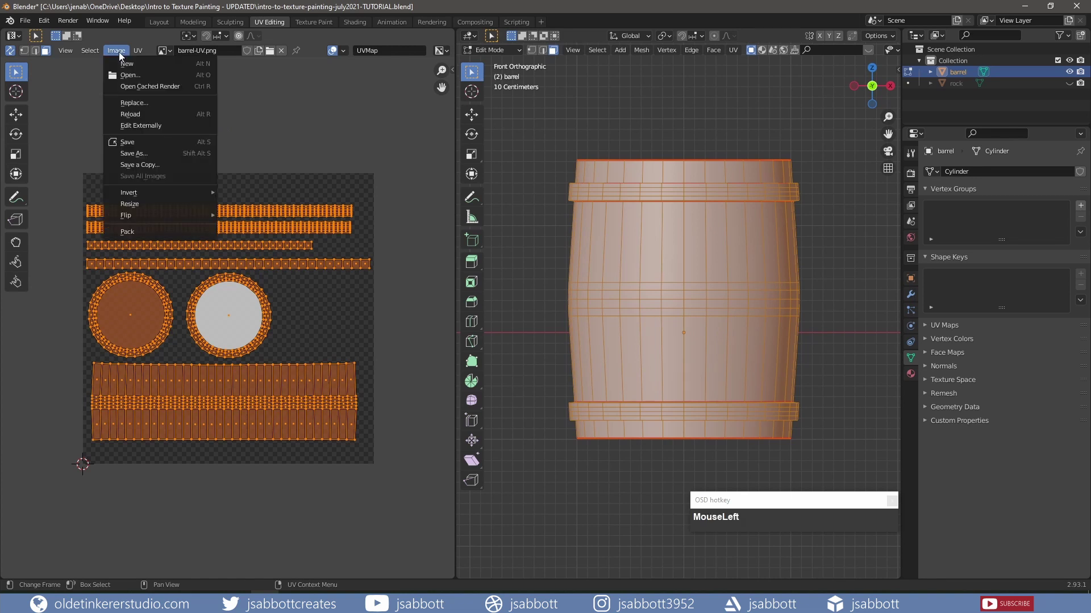
click(134, 125)
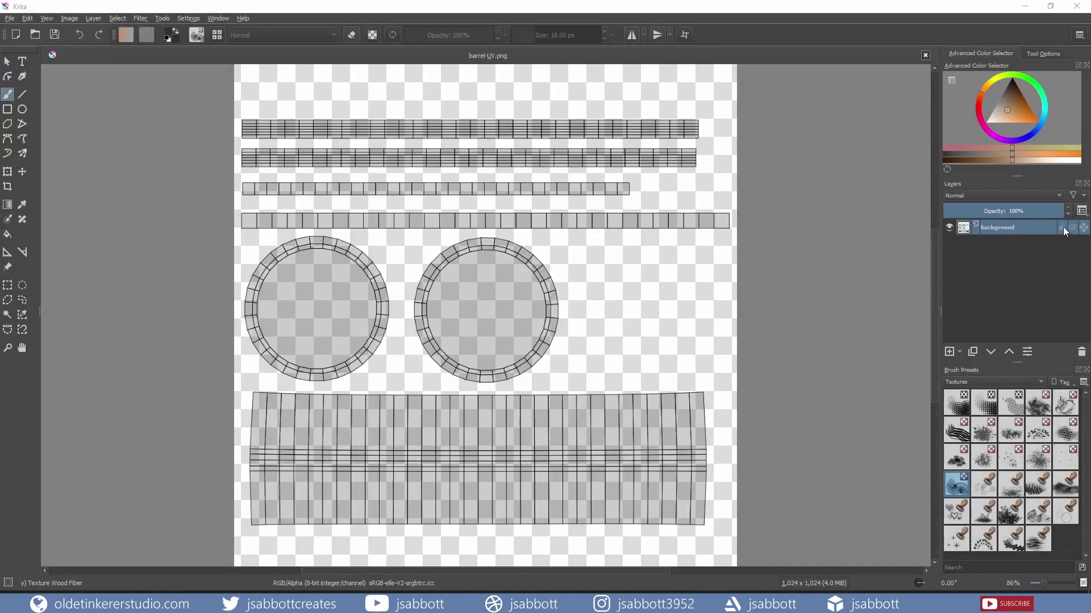
Lock the background layer, add a paint layer beneath it and rename the new layer metal
click(1061, 227)
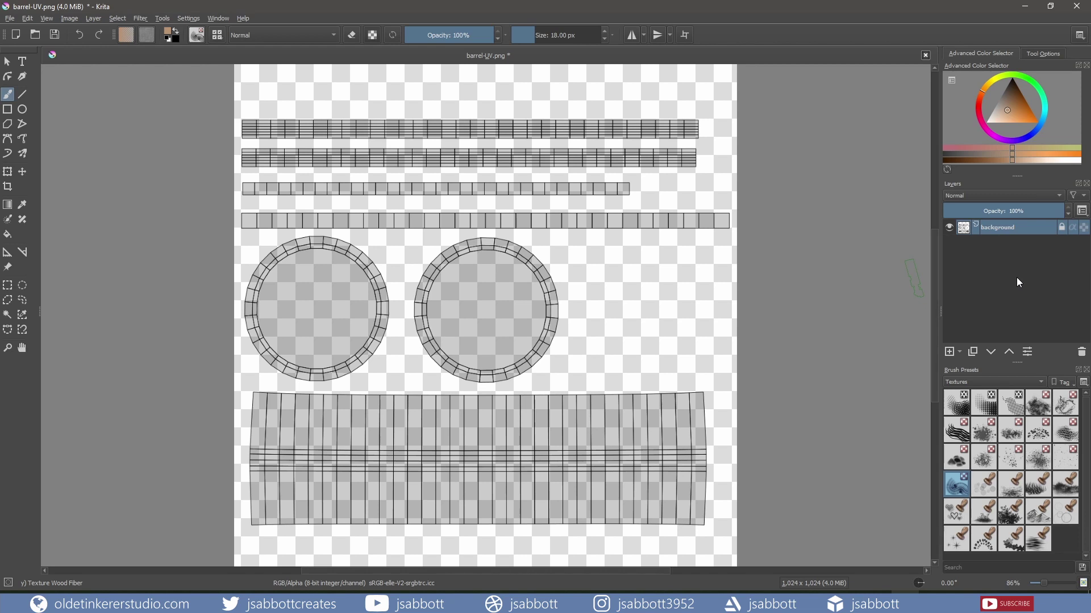
click(949, 352)
drag(999, 229, 1011, 265)
double_click(999, 244)
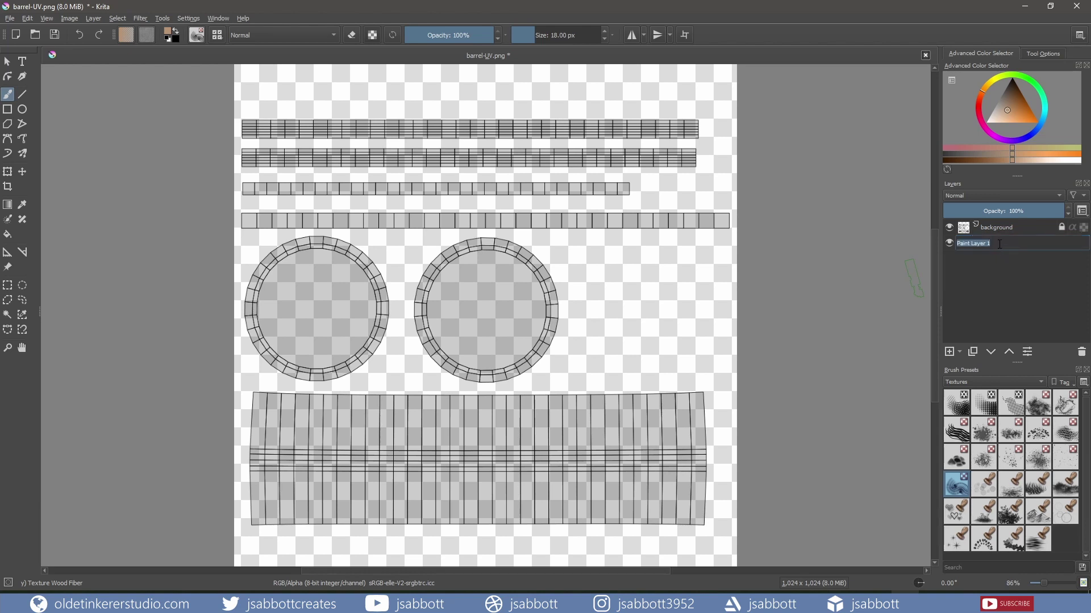
text(metal)
key(Return)
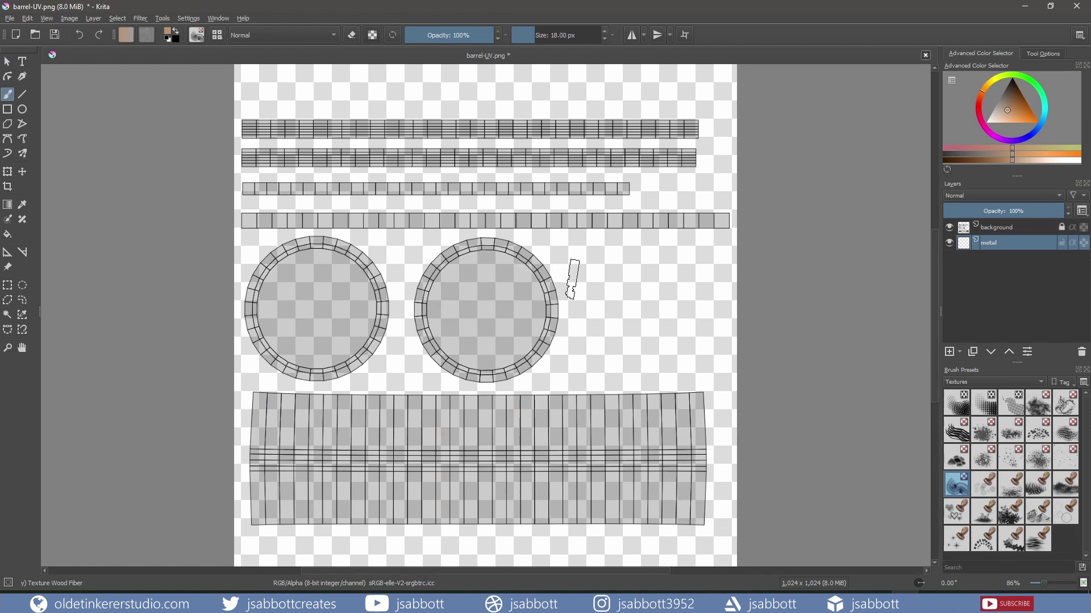
Outline the two uppermost UV strips with a dark slate-blue rectangle on the metal layer, using the Basic-1 sketch brush at 40 px
click(1044, 114)
drag(1046, 114, 1006, 90)
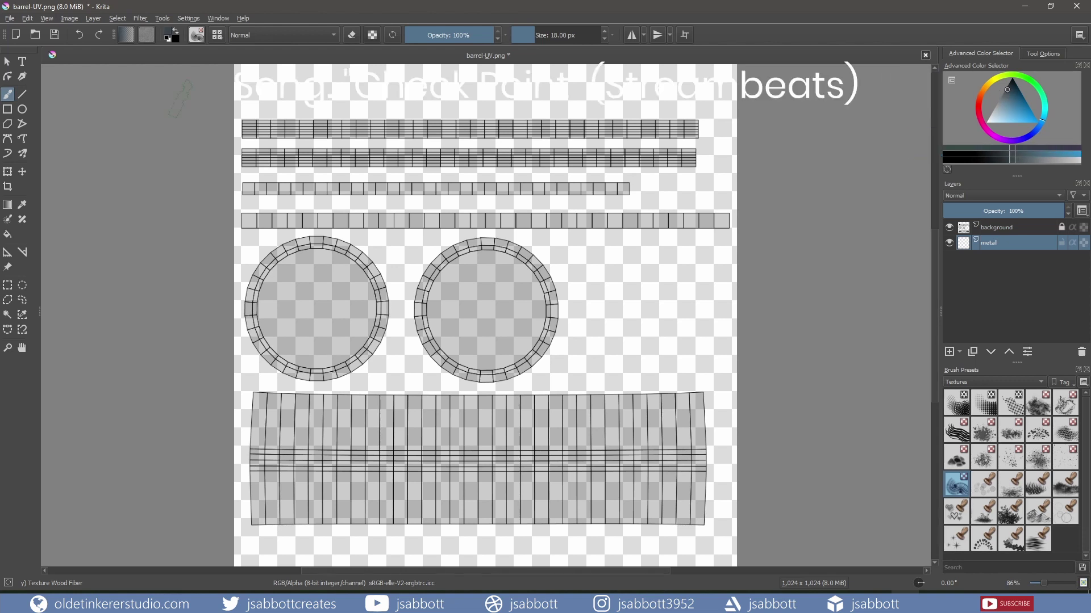
click(993, 381)
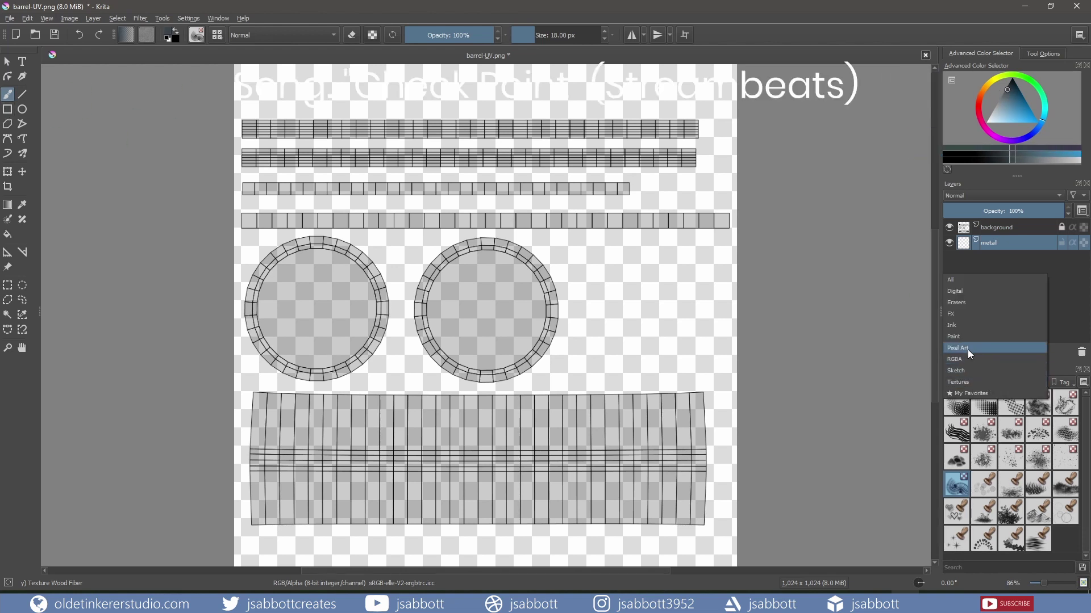
click(955, 370)
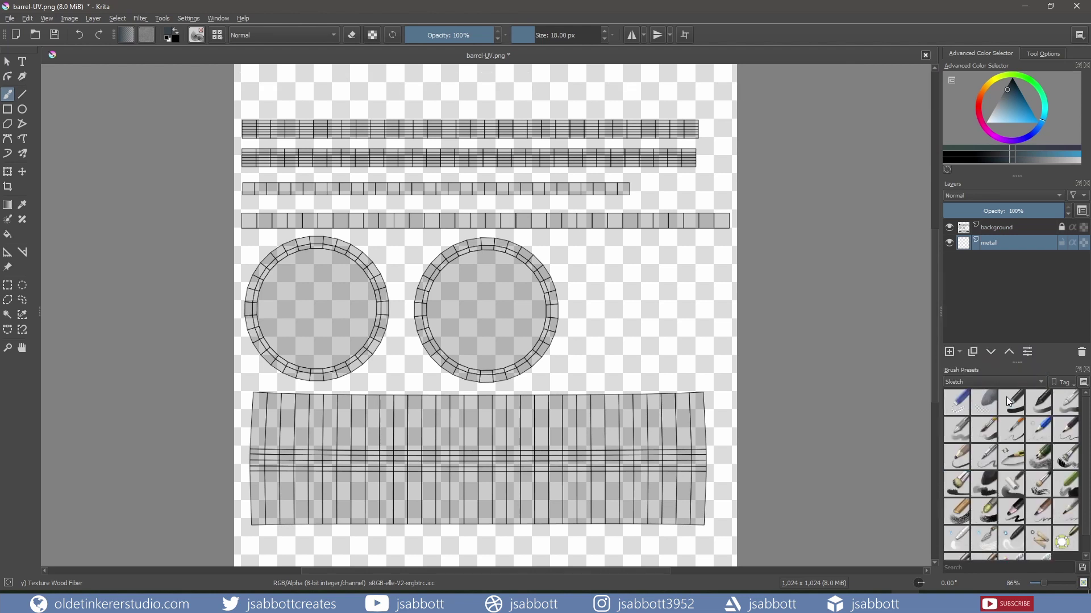
click(1011, 402)
click(7, 109)
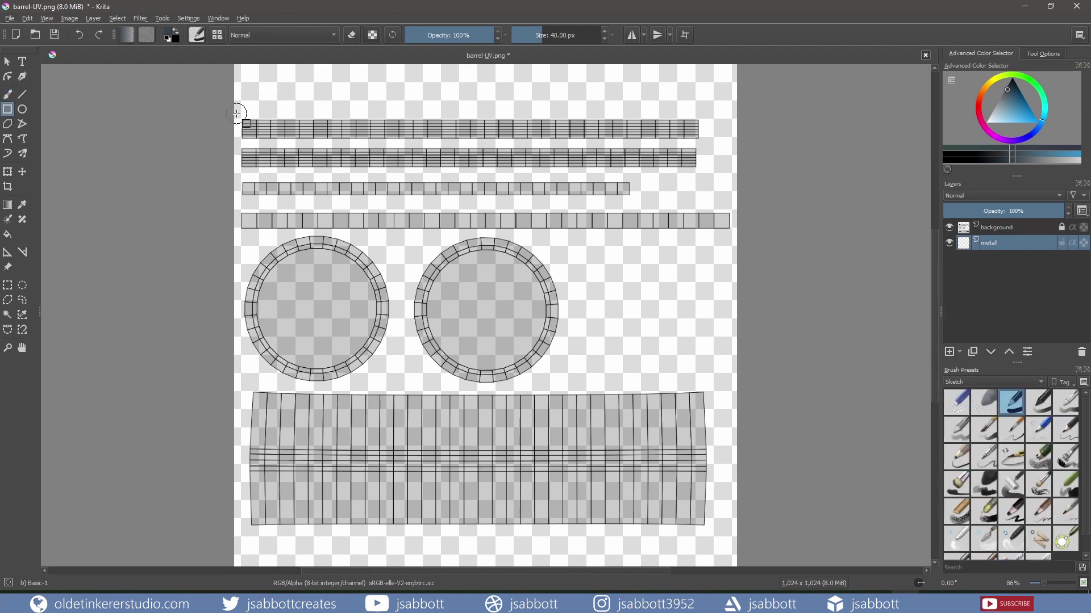
drag(233, 114, 737, 170)
Fill the inside of the slate-blue rectangle with the same colour and brush over the leftover gap around its inner outline
click(7, 234)
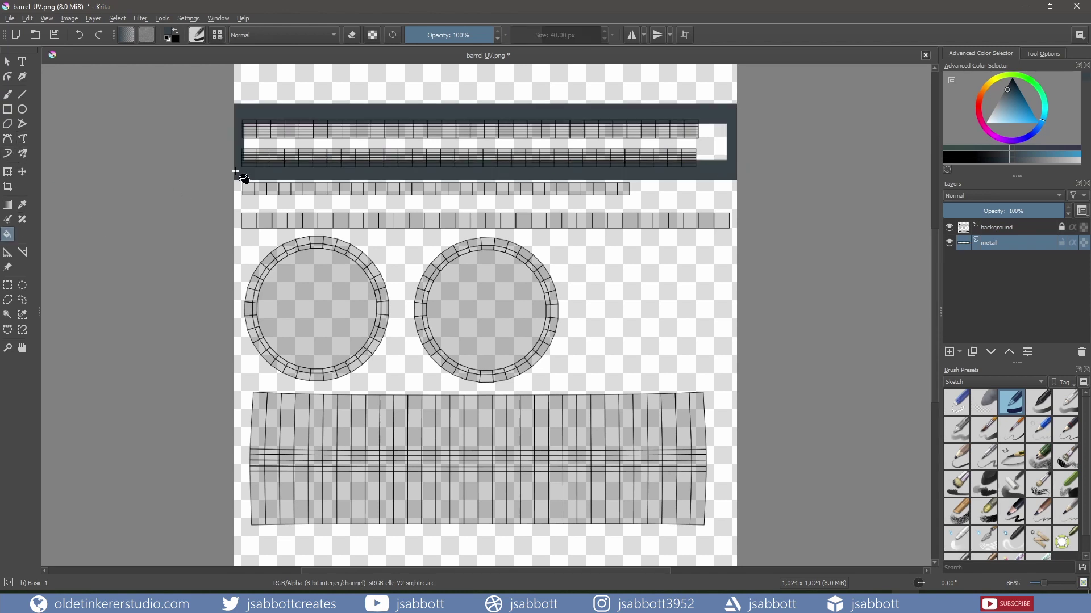
click(273, 145)
click(7, 94)
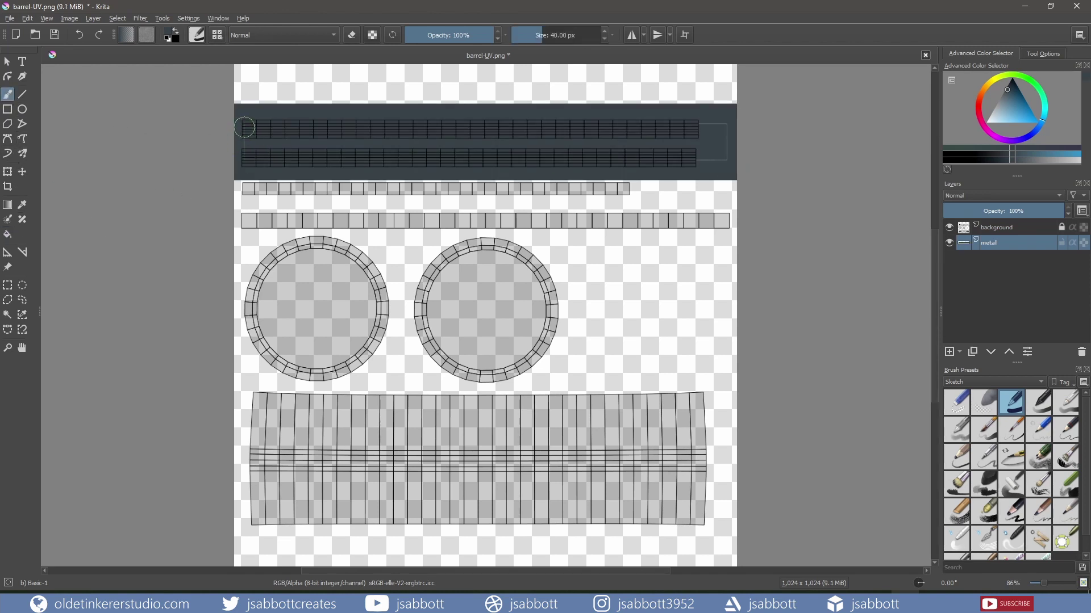
mouse_move(249, 155)
mouse_down()
mouse_move(691, 125)
mouse_move(726, 155)
mouse_move(434, 164)
mouse_move(251, 122)
mouse_move(706, 126)
mouse_up()
Switch to Blender, turn on UV sync selection in the UV Editor, and deselect everything in edge select mode
click(265, 602)
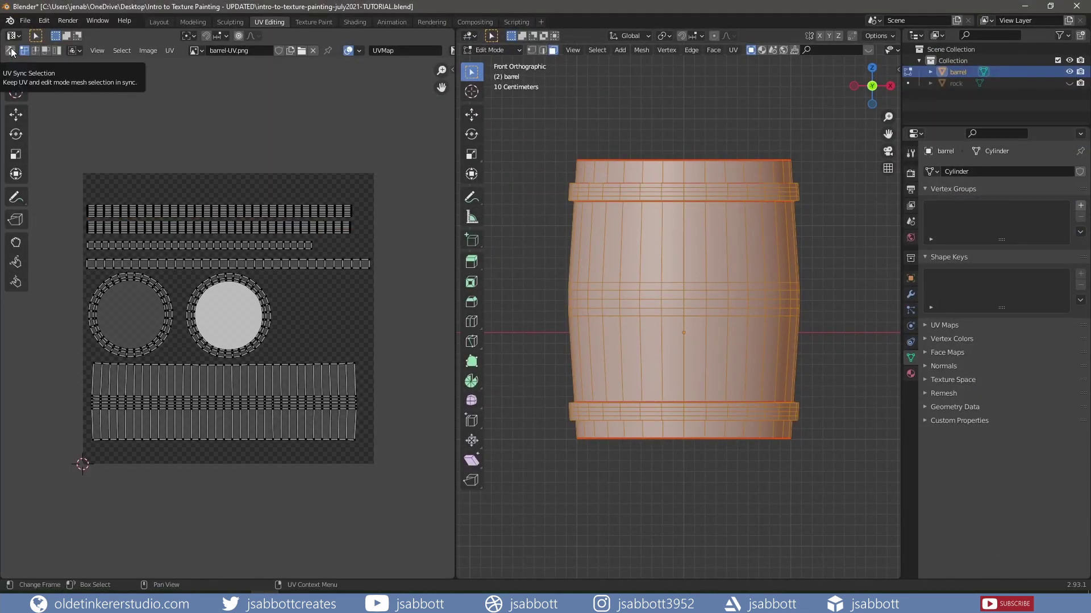
click(11, 51)
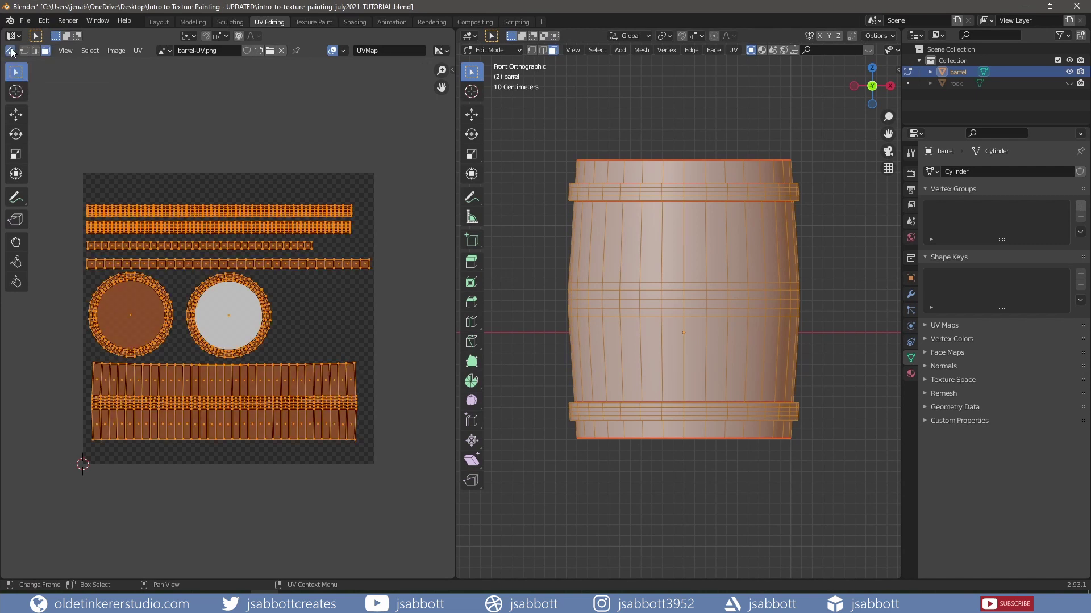
click(35, 50)
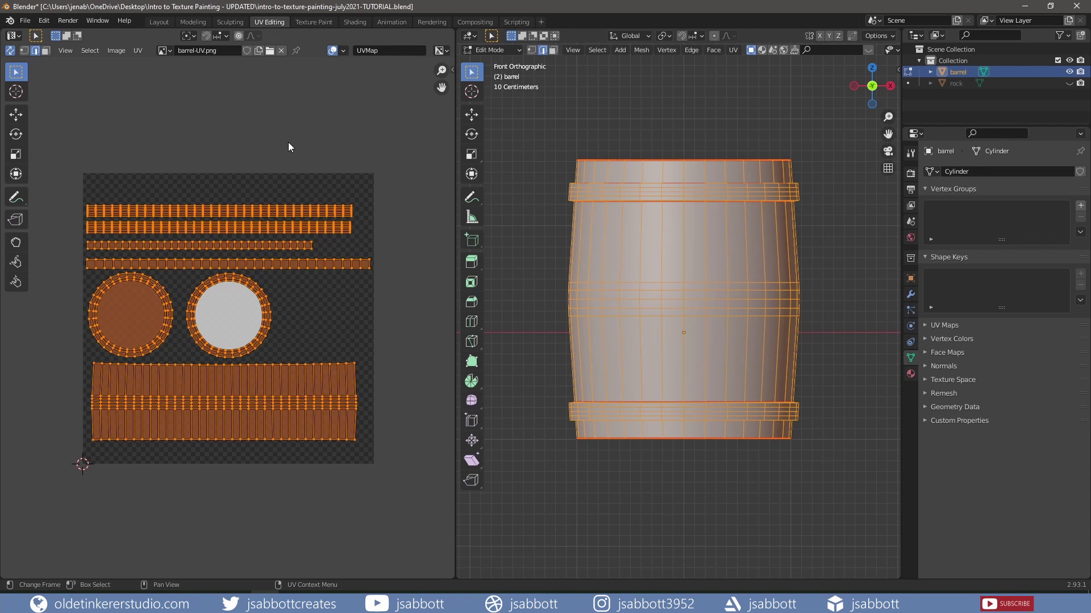
key(alt+a)
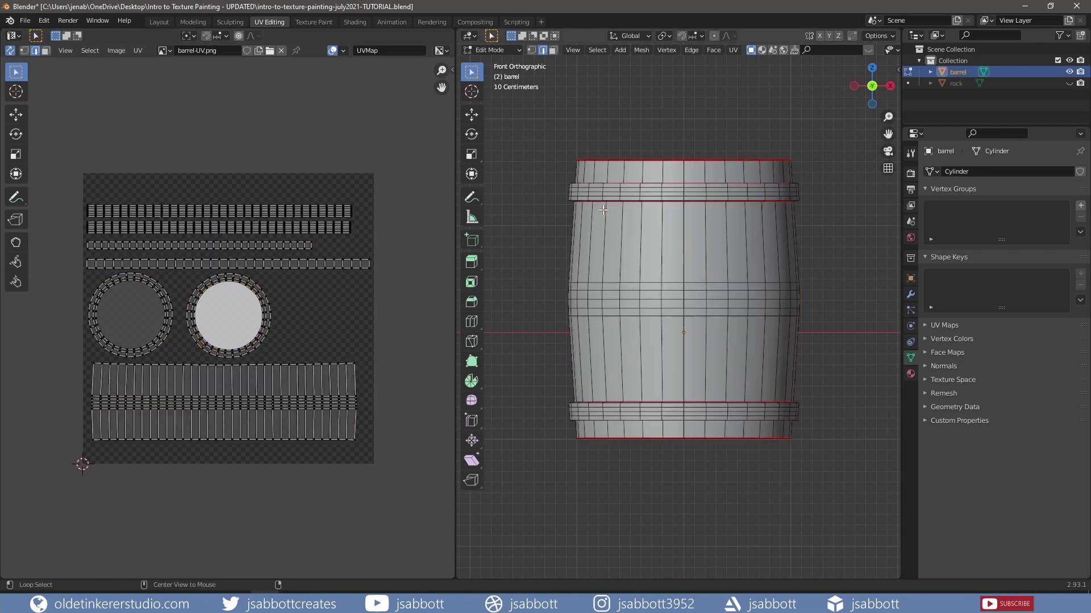
Select the upper and lower edge loops of both barrel bands and examine where they lie in the UV layout
alt+click(623, 184)
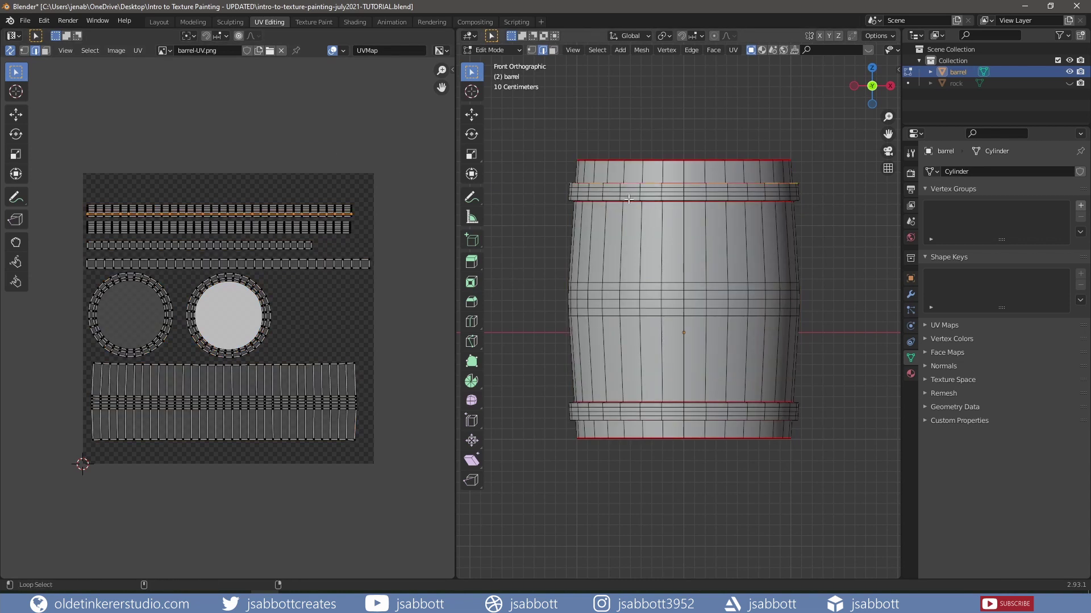
alt+shift+click(628, 200)
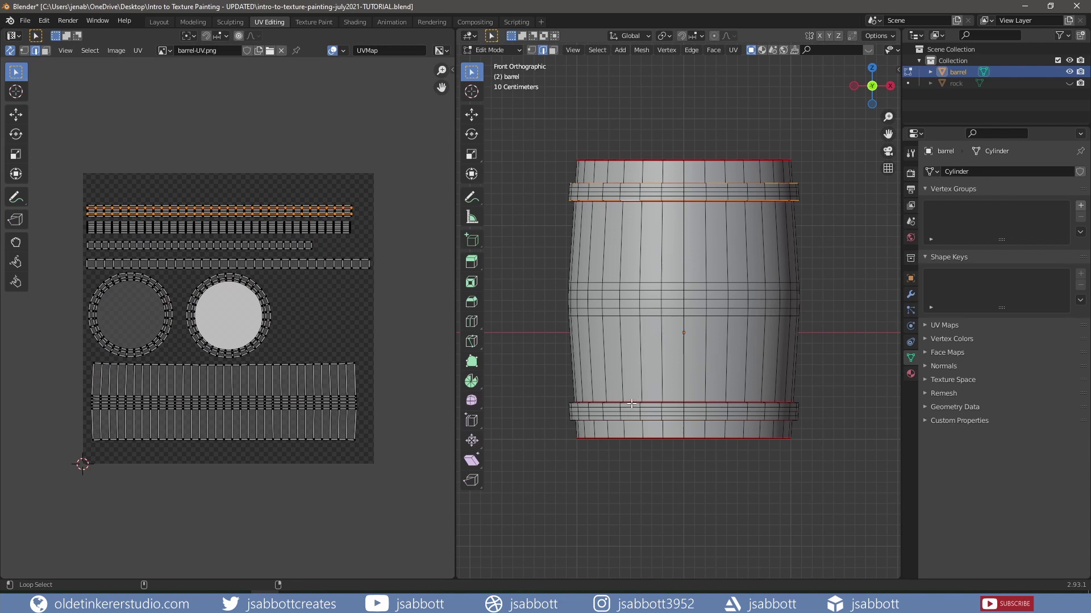
alt+shift+click(631, 403)
alt+shift+click(634, 421)
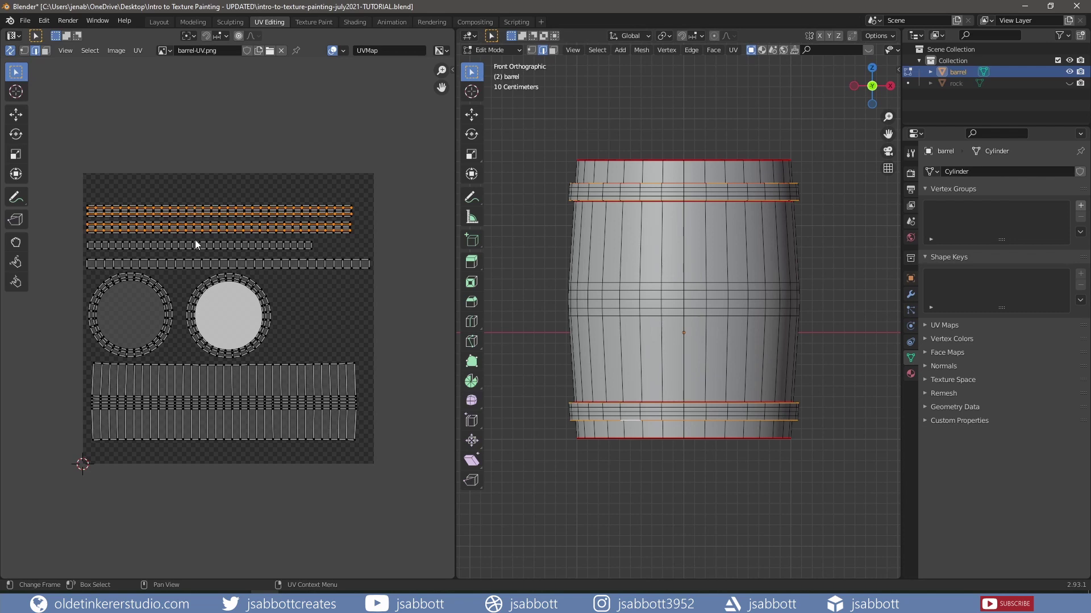
scroll(196, 240, up, 3)
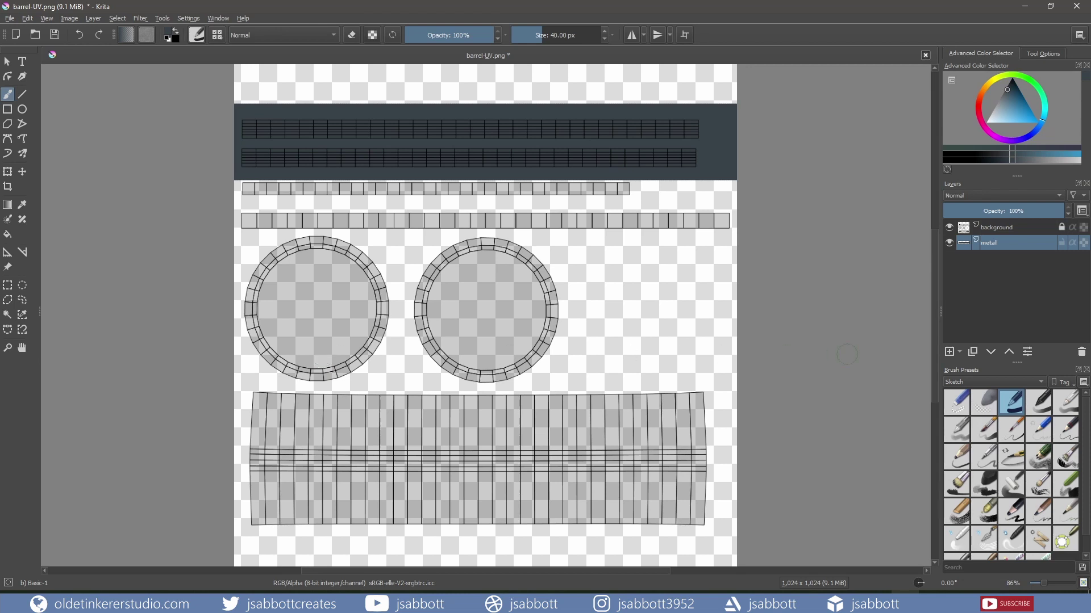
In Krita, add a paint layer above the metal layer and name it metal edge wear
click(948, 351)
double_click(992, 242)
text(metal-edg)
key(BackSpace)
key(BackSpace)
key(BackSpace)
key(BackSpace)
text(edge wear)
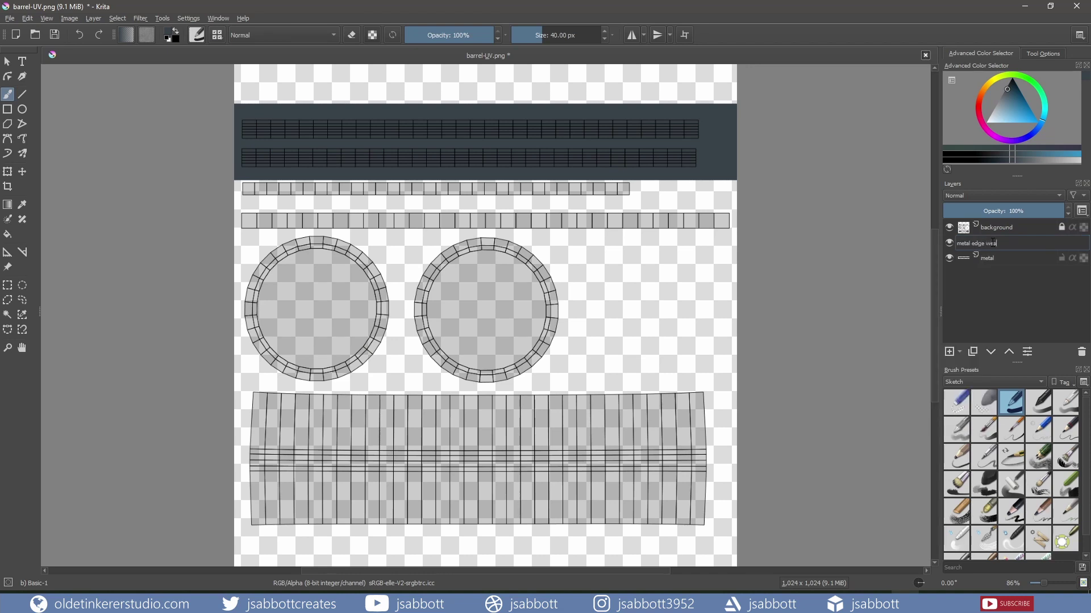
key(Return)
Draw lighter grey-blue straight lines at 8.64 px along the upper and lower edges of both metal strips
drag(1007, 87, 1000, 101)
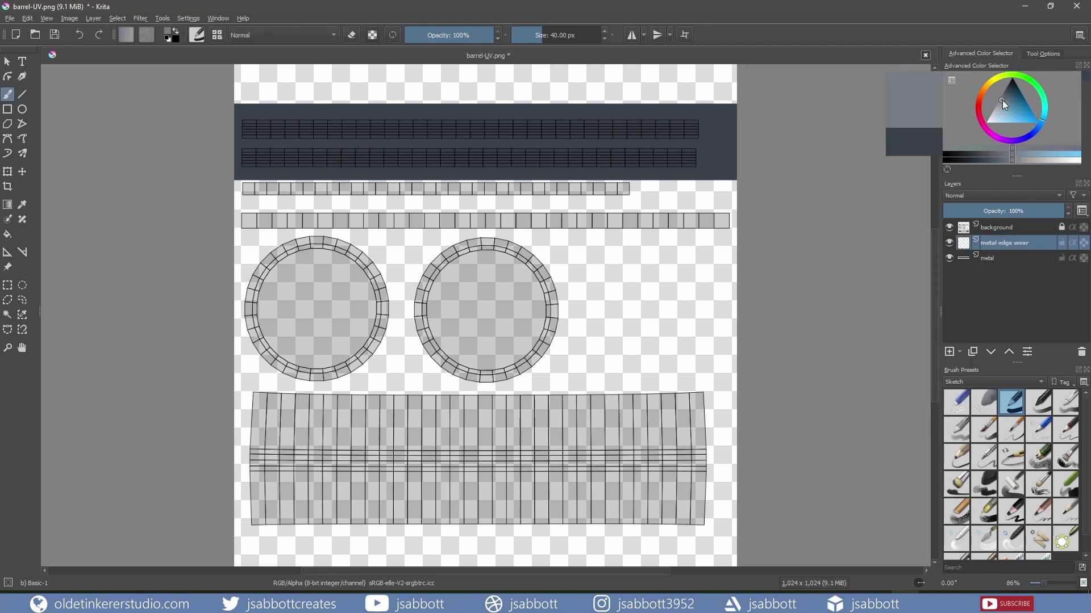
scroll(119, 279, up, 2)
middle_drag(285, 317, 199, 362)
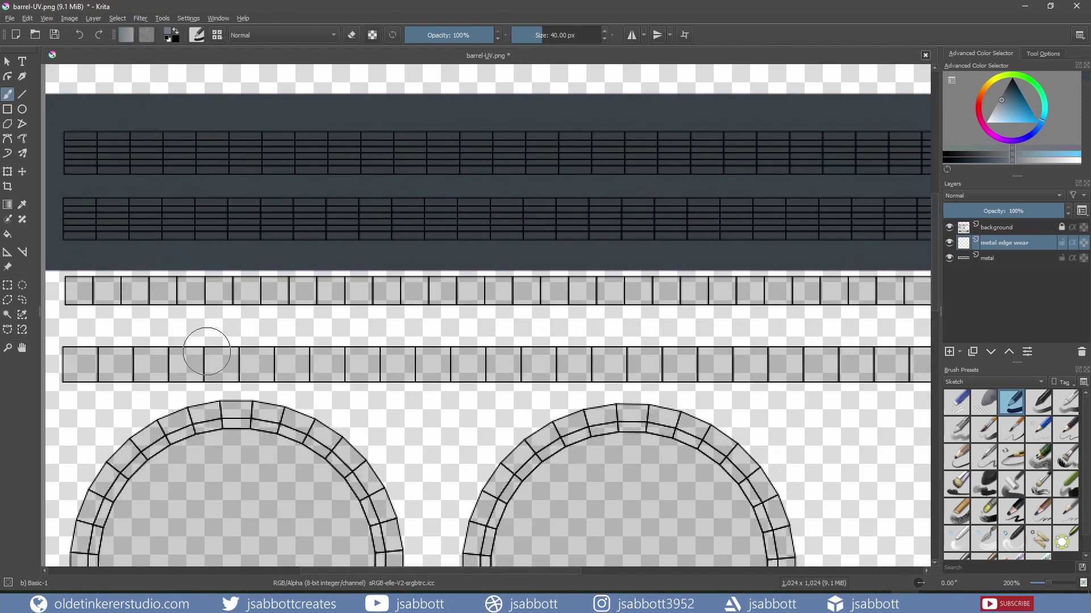
scroll(206, 352, down, 1)
click(23, 96)
drag(544, 36, 529, 37)
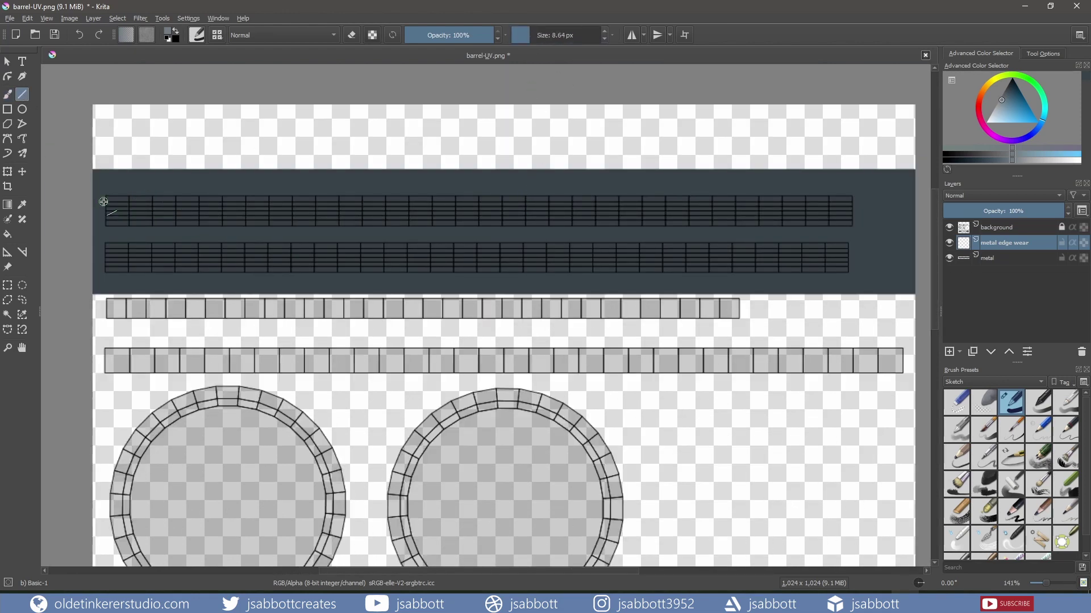
drag(103, 202, 859, 204)
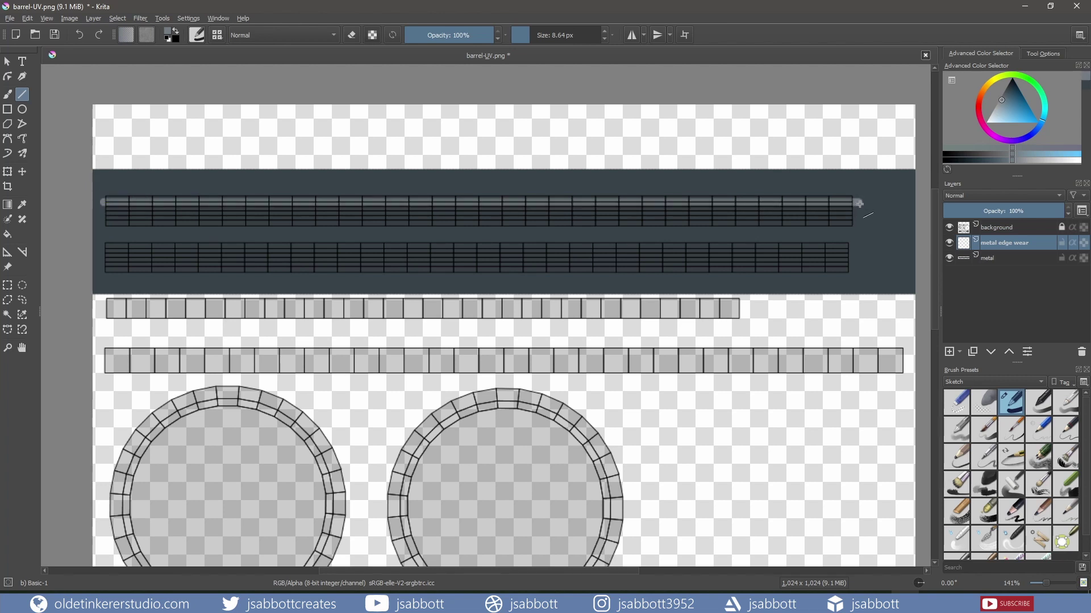
drag(103, 220, 859, 220)
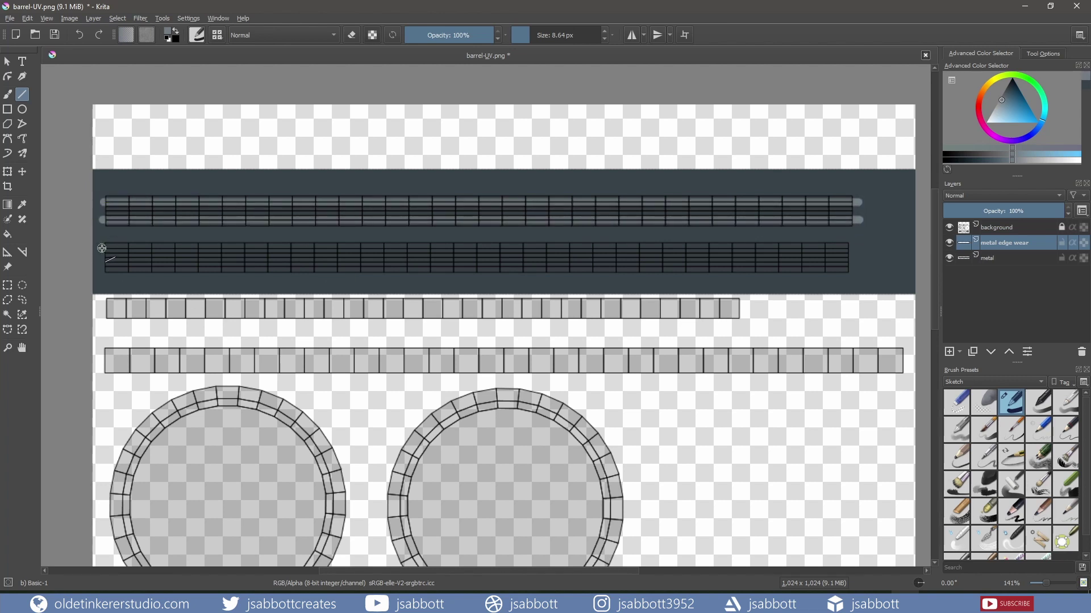
drag(101, 248, 859, 248)
drag(102, 267, 859, 267)
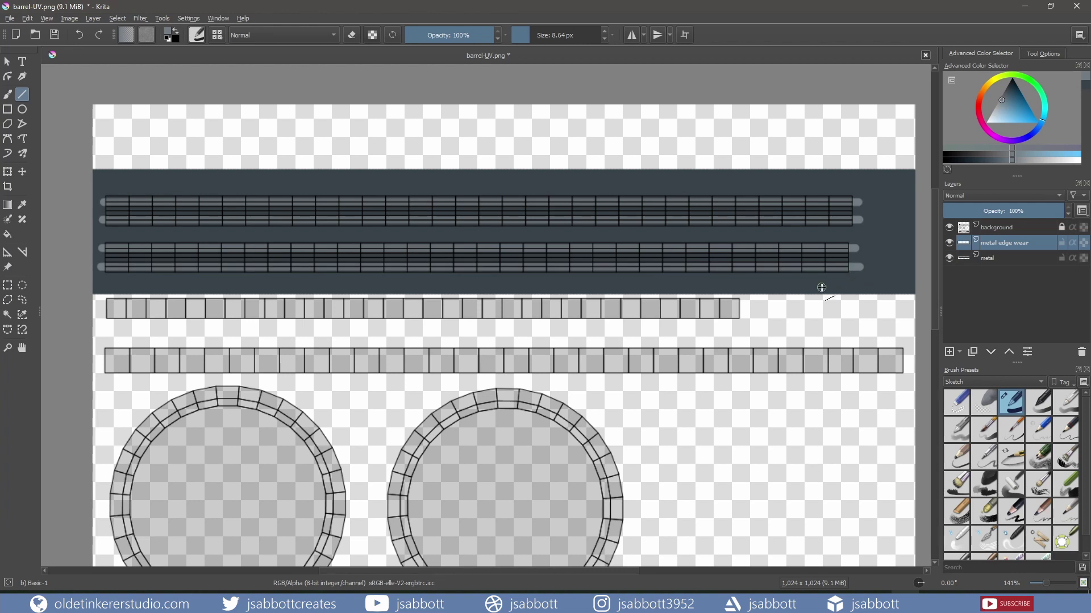
Export the painted texture as barrel-UV.png
click(10, 19)
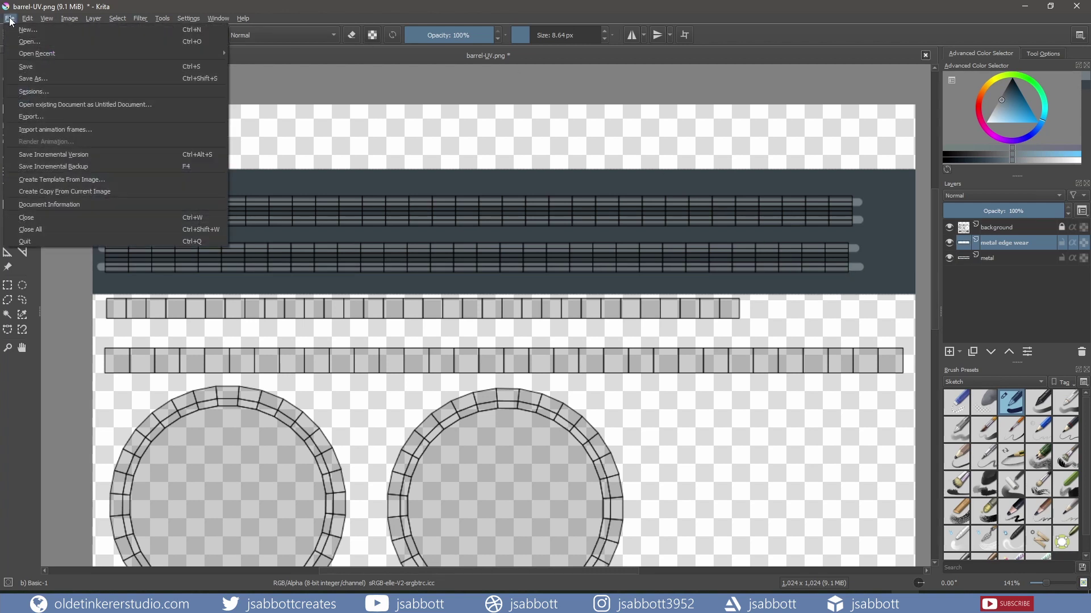
click(32, 116)
click(693, 442)
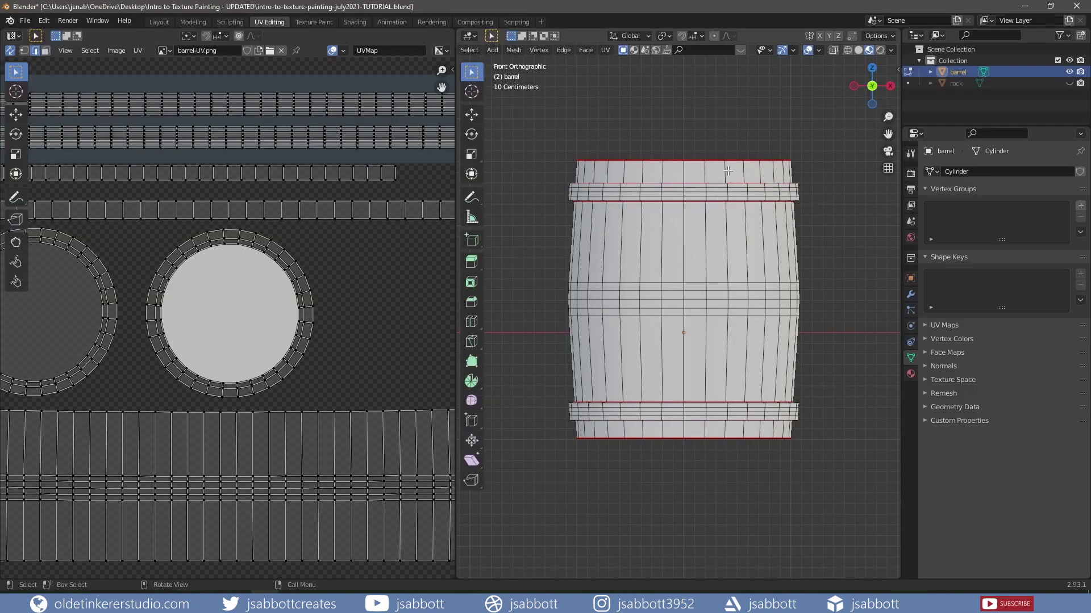
In Blender, connect the barrel-UV.png texture's Color output to the Principled BSDF Base Color and inspect the bands on the barrel
middle_drag(727, 171, 704, 238)
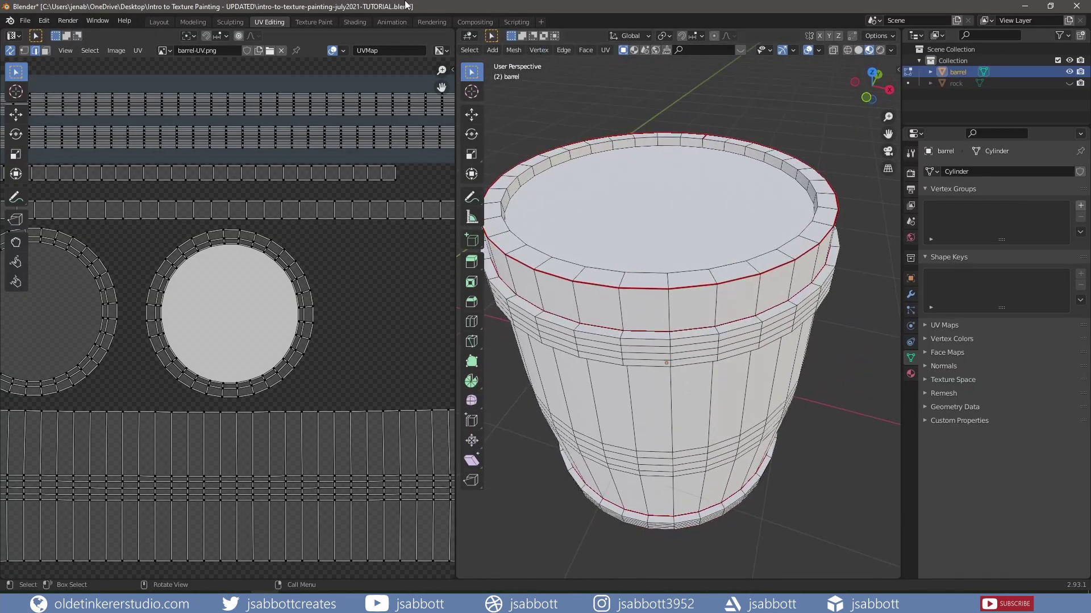
click(355, 22)
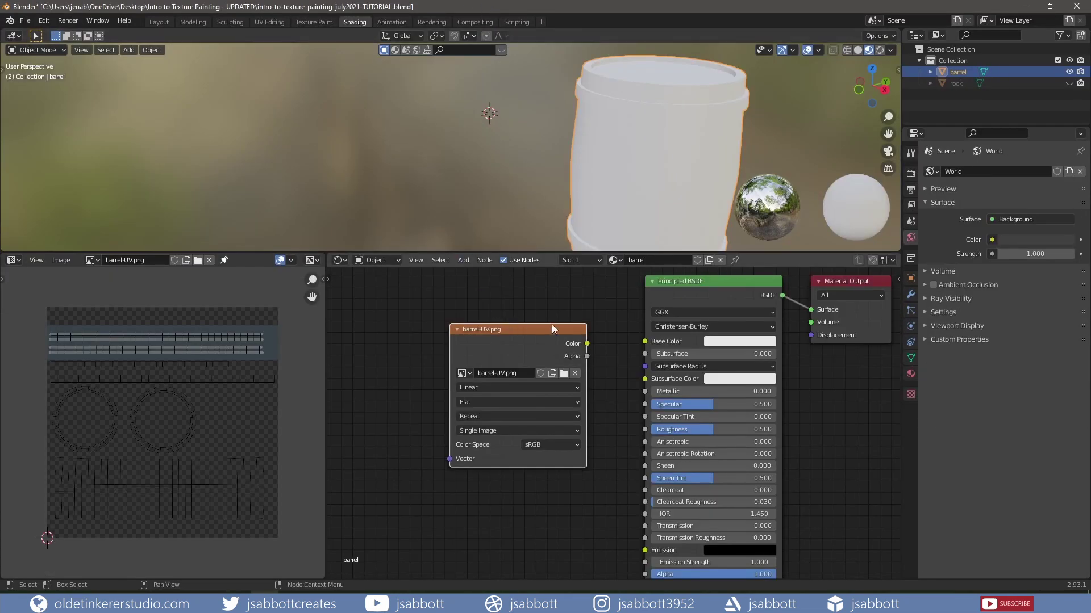
drag(587, 343, 644, 342)
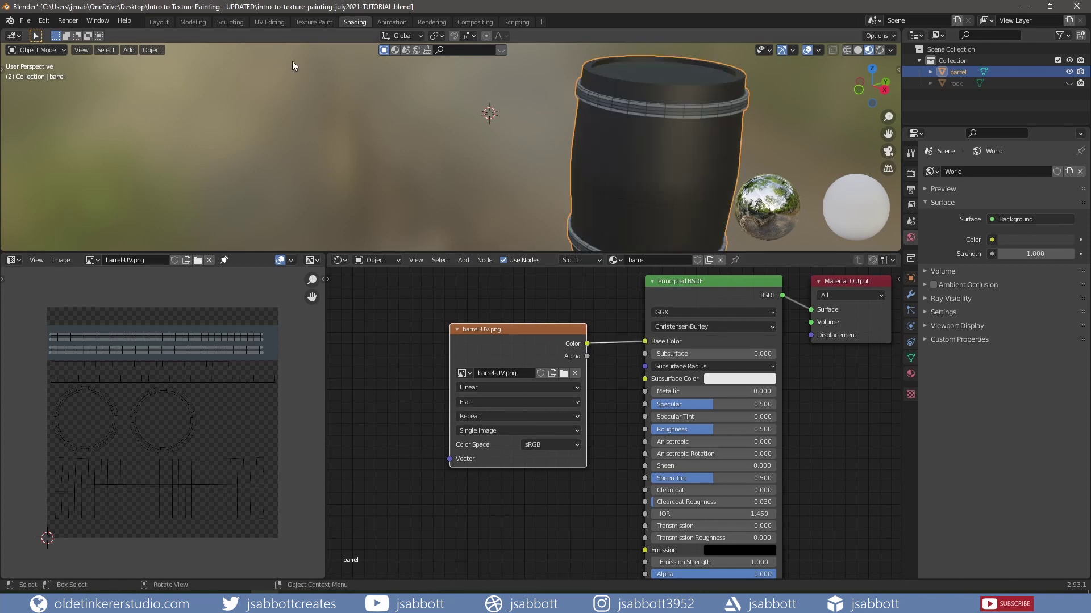
click(268, 21)
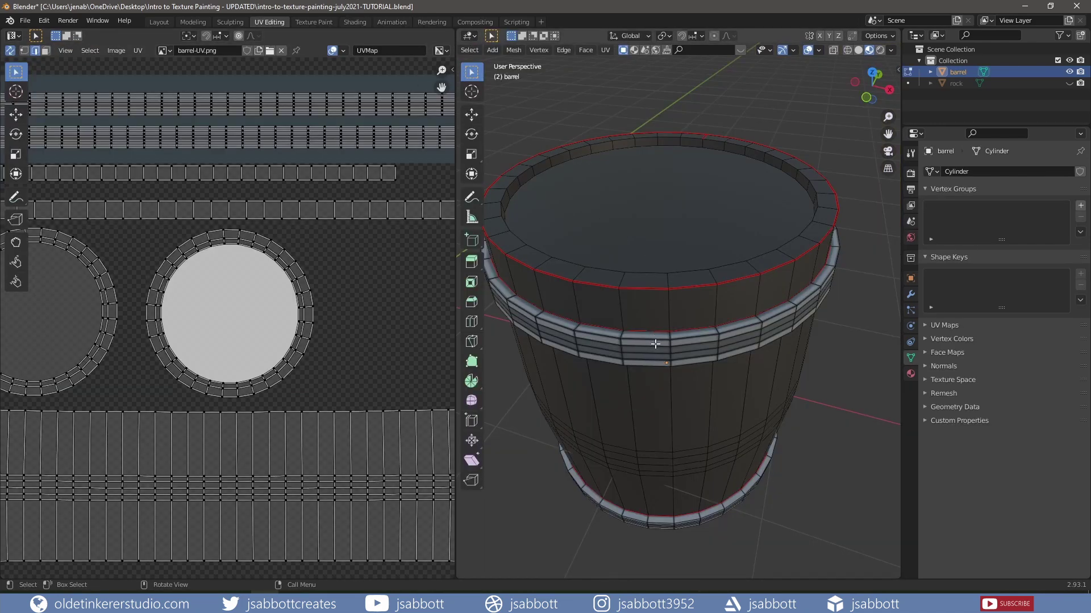
middle_drag(655, 344, 649, 321)
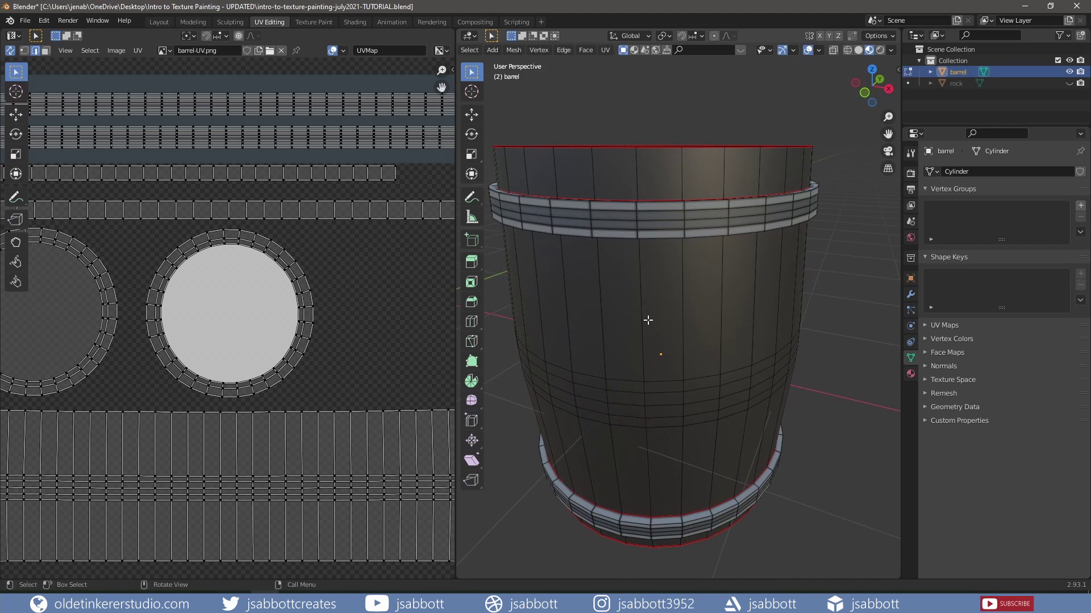
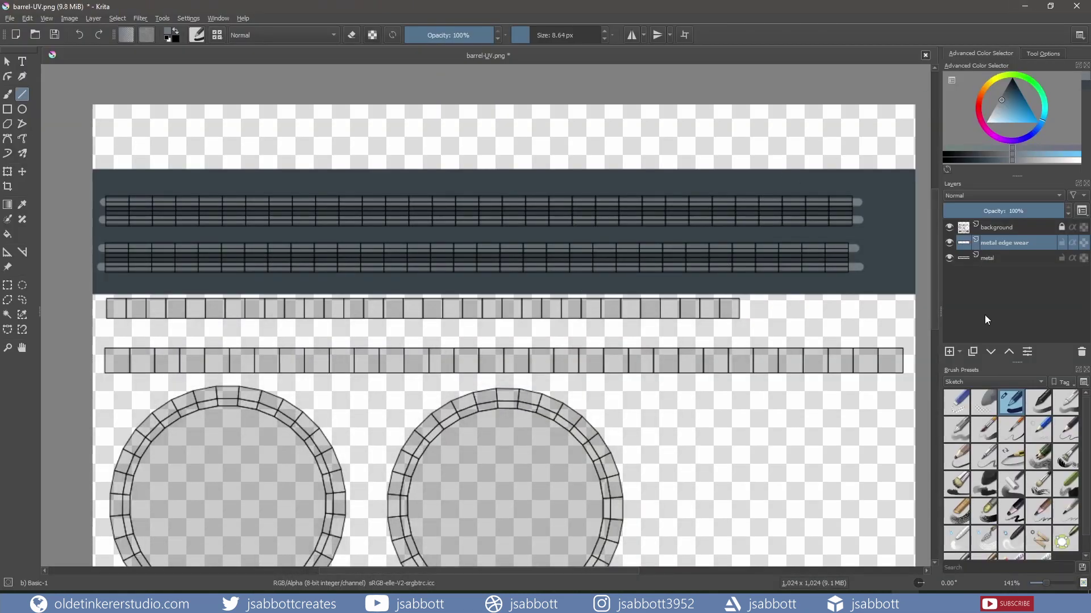
Back in Krita, add a paint layer above metal edge wear and name it metal highlight
click(950, 352)
double_click(994, 243)
text(metal highlight)
key(Return)
Draw a thin straight highlight line lengthwise through the middle of each of the two metal strips
click(523, 35)
shift+drag(103, 212, 856, 211)
shift+drag(100, 257, 852, 257)
Set up freehand painting with the Texture Spray preset at 62.78 px in a slightly darker grey-blue
click(981, 382)
click(980, 395)
click(1037, 457)
drag(532, 36, 537, 36)
click(1003, 96)
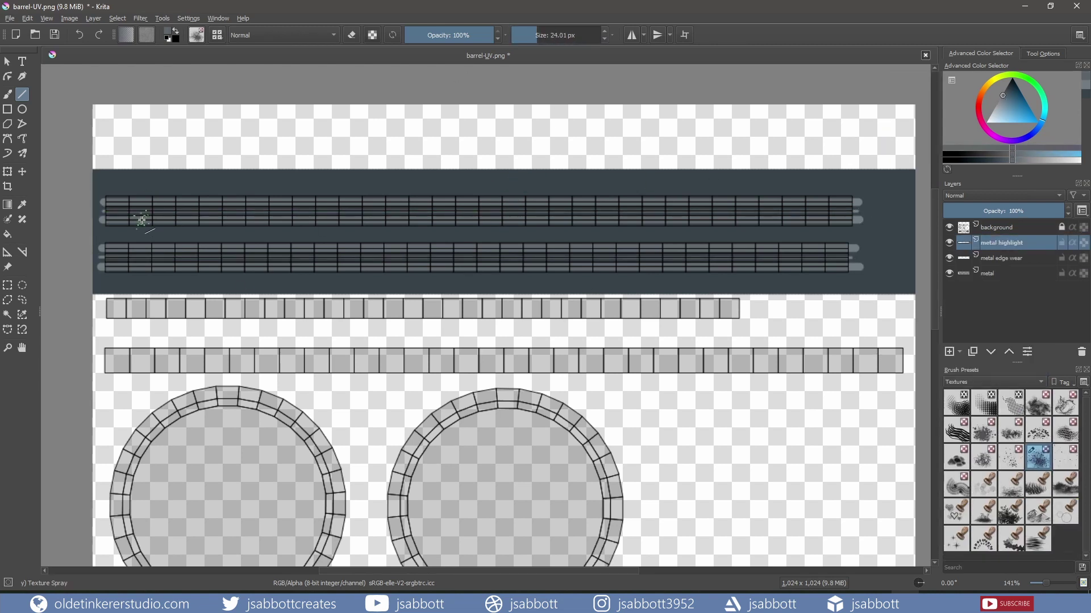
click(546, 35)
click(7, 94)
click(158, 190)
click(327, 236)
click(494, 209)
click(818, 253)
key(ctrl+z)
key(ctrl+z)
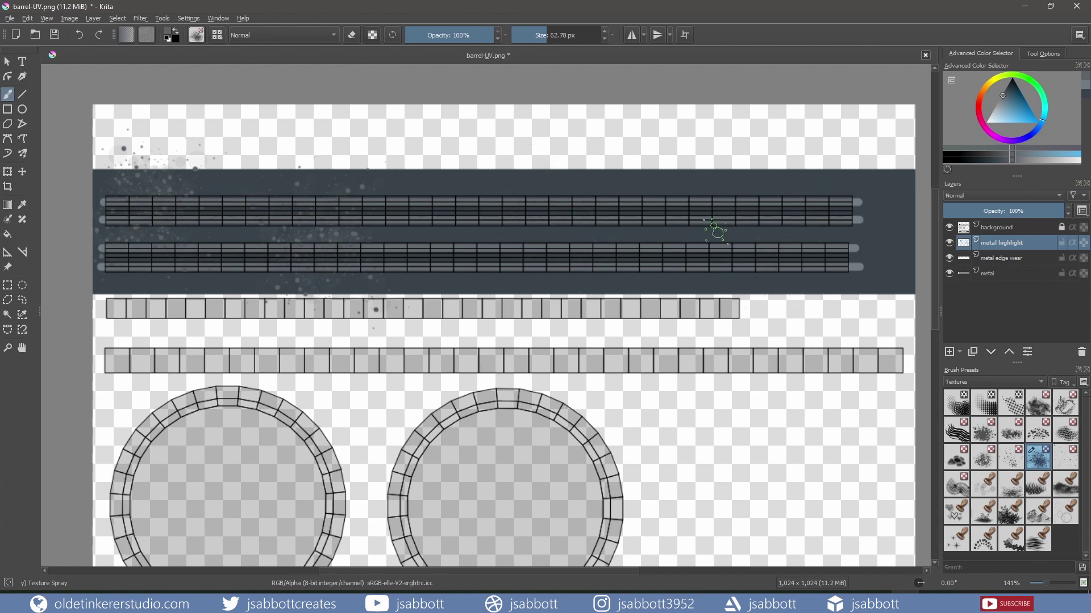
key(ctrl+z)
key(ctrl+z)
Spatter both metal strips along their length with the Texture Spray brush and with the Texture Splat brush at 135 px
click(535, 36)
drag(165, 231, 852, 238)
click(1011, 457)
drag(131, 196, 852, 242)
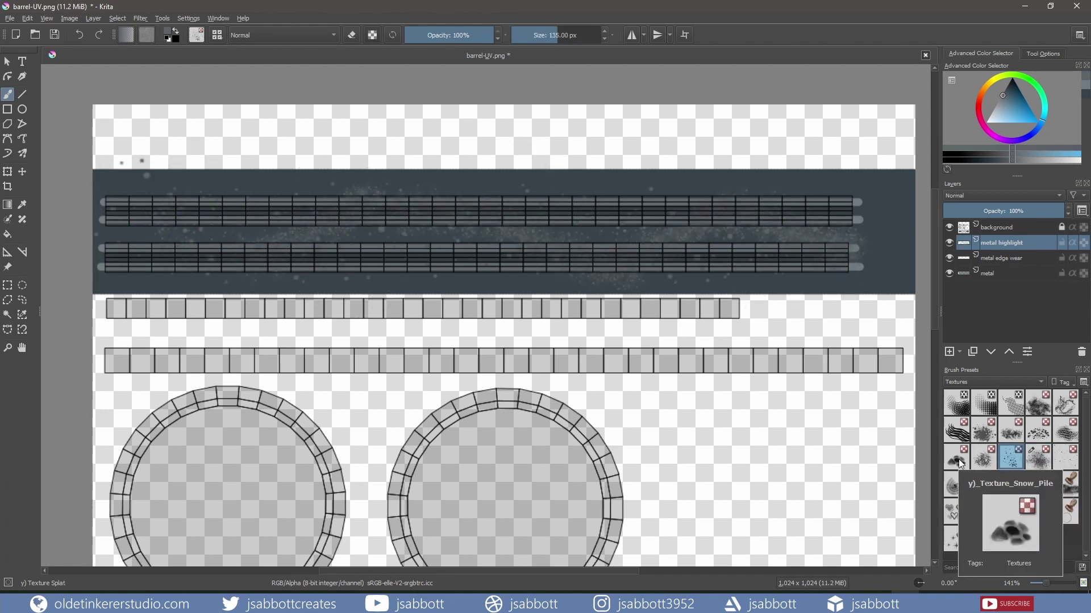
Add worn patches over the metal strips with the Texture Crackles brush at 385 px and the Texture Big brush
click(1065, 402)
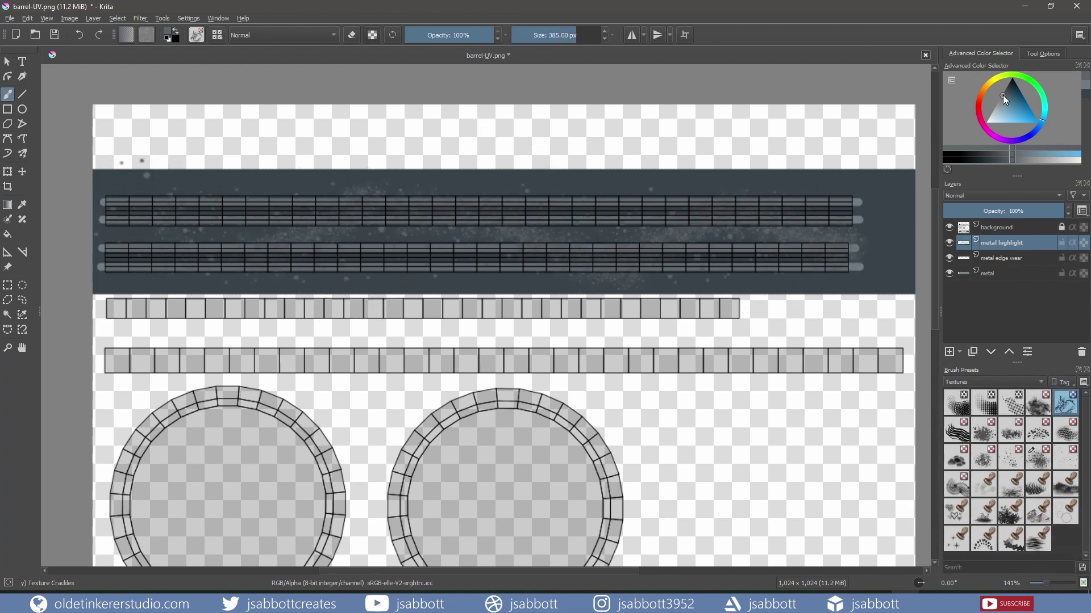
drag(146, 206, 840, 233)
click(1038, 402)
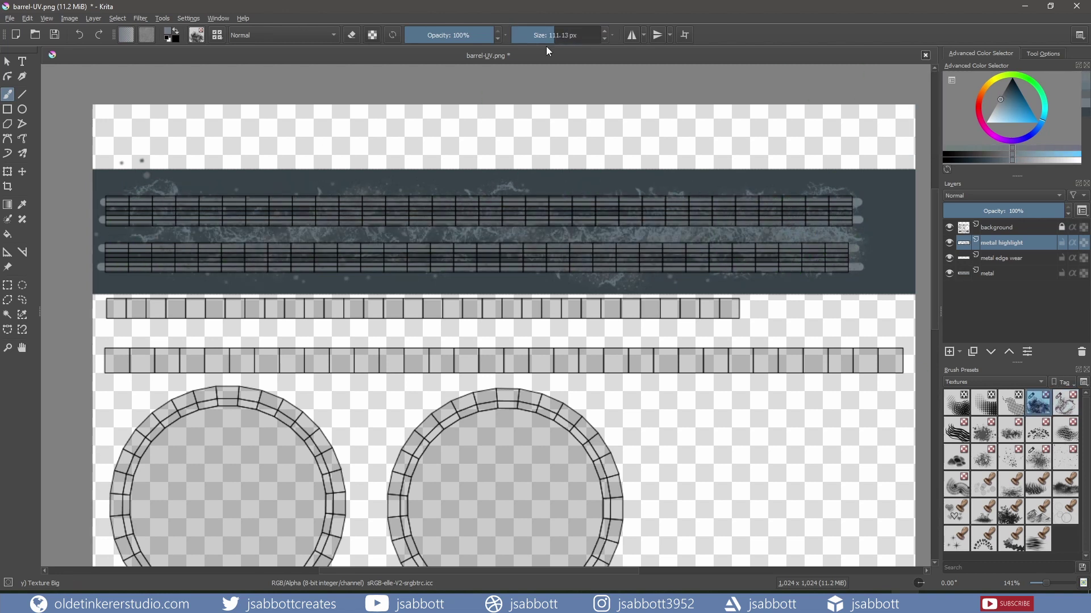
click(536, 35)
mouse_move(116, 192)
mouse_down()
mouse_move(847, 233)
mouse_move(142, 227)
mouse_up()
Spatter a darker grey-blue along the metal strips with the Texture Large Splat brush at 79.23 px
click(983, 429)
click(1003, 93)
click(549, 36)
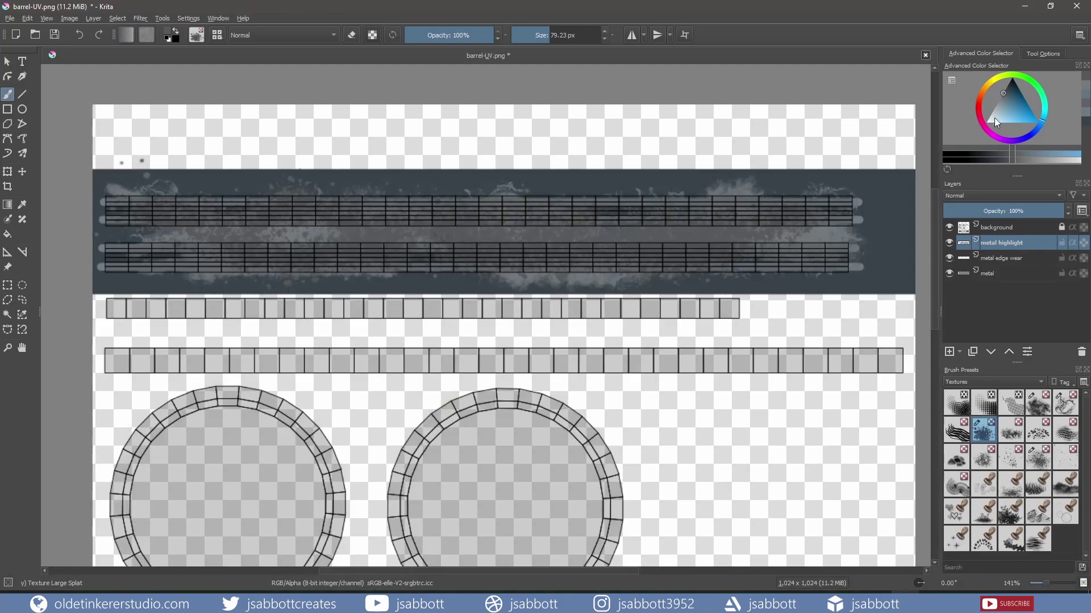
mouse_move(142, 226)
mouse_down()
mouse_move(409, 251)
mouse_move(818, 230)
mouse_up()
Draw light grey-blue straight lines along the long edges of the metal strips with the Basic-1 brush at 8.64 px
click(999, 100)
click(22, 94)
click(993, 383)
click(975, 370)
click(1010, 402)
mouse_move(105, 202)
mouse_down()
mouse_move(855, 202)
mouse_move(862, 220)
mouse_up()
key(ctrl+z)
click(526, 35)
click(529, 36)
drag(101, 249, 865, 248)
drag(100, 267, 869, 267)
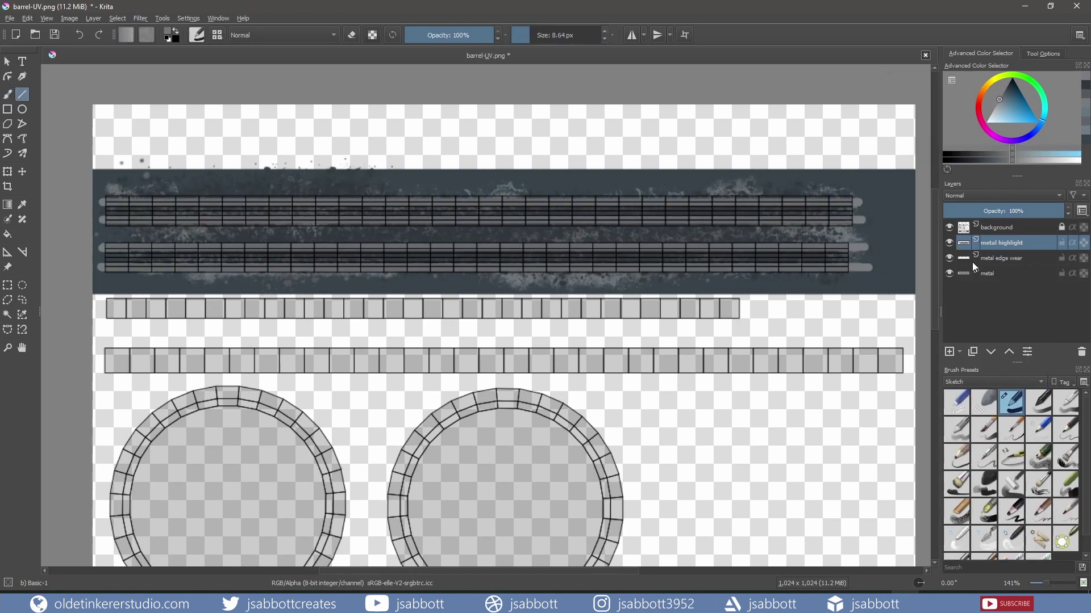
Save the painted texture and inspect the metal bands on the barrel in Blender
click(949, 242)
click(949, 243)
key(ctrl+shift+s)
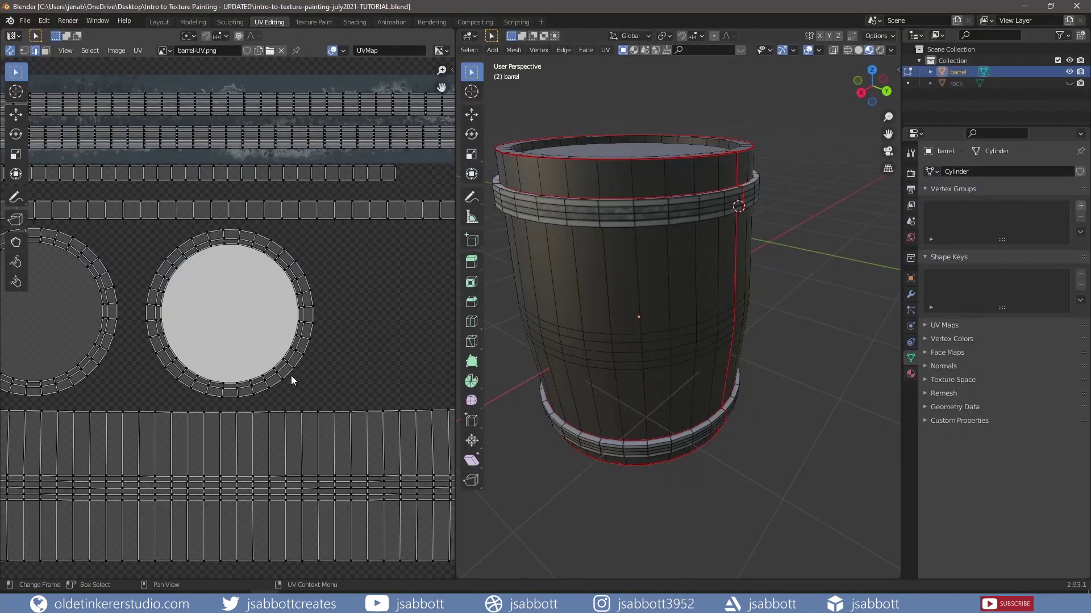
scroll(639, 318, up, 5)
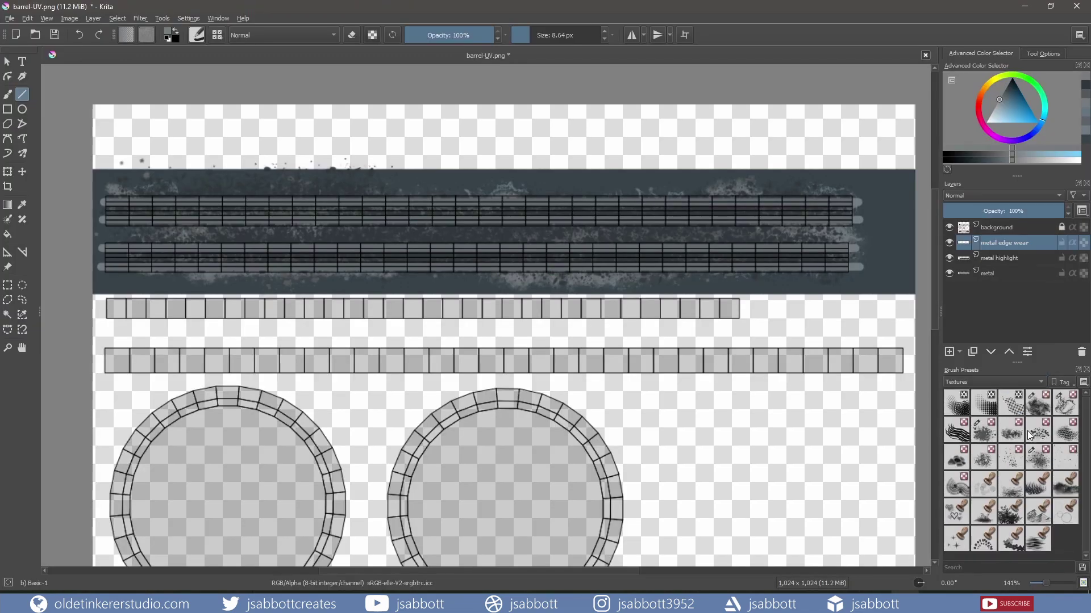
Choose the Texture Noise brush preset in Krita with a warm grey colour for the metal edge wear layer
click(1011, 430)
click(996, 104)
Try covering both metal strips with broad Texture Noise strokes at 120 px
mouse_move(142, 227)
mouse_down()
mouse_move(466, 238)
mouse_move(878, 232)
mouse_up()
drag(153, 209, 301, 208)
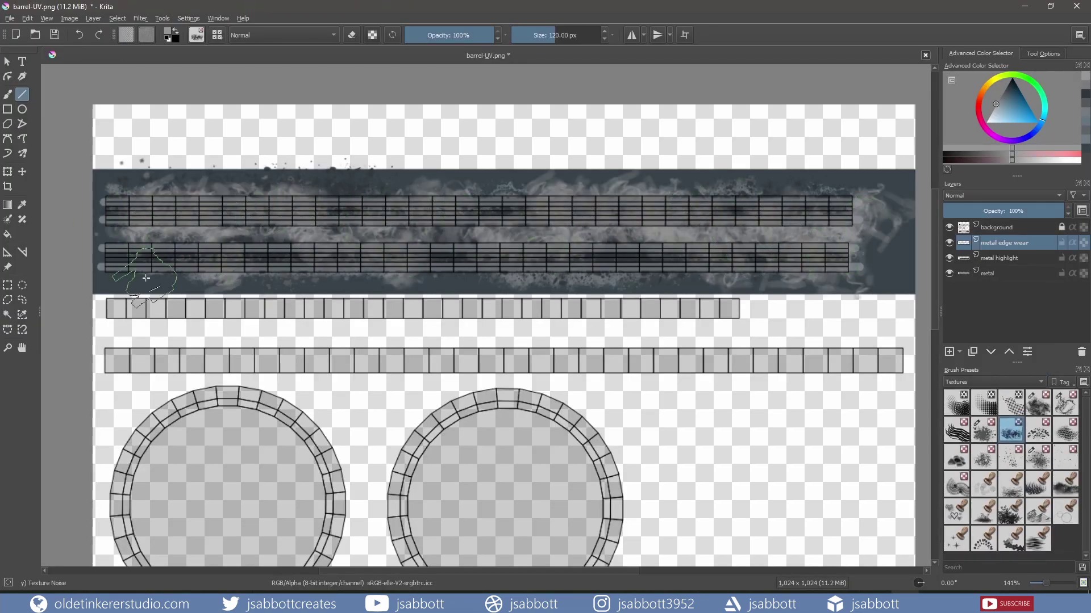
key(ctrl+s)
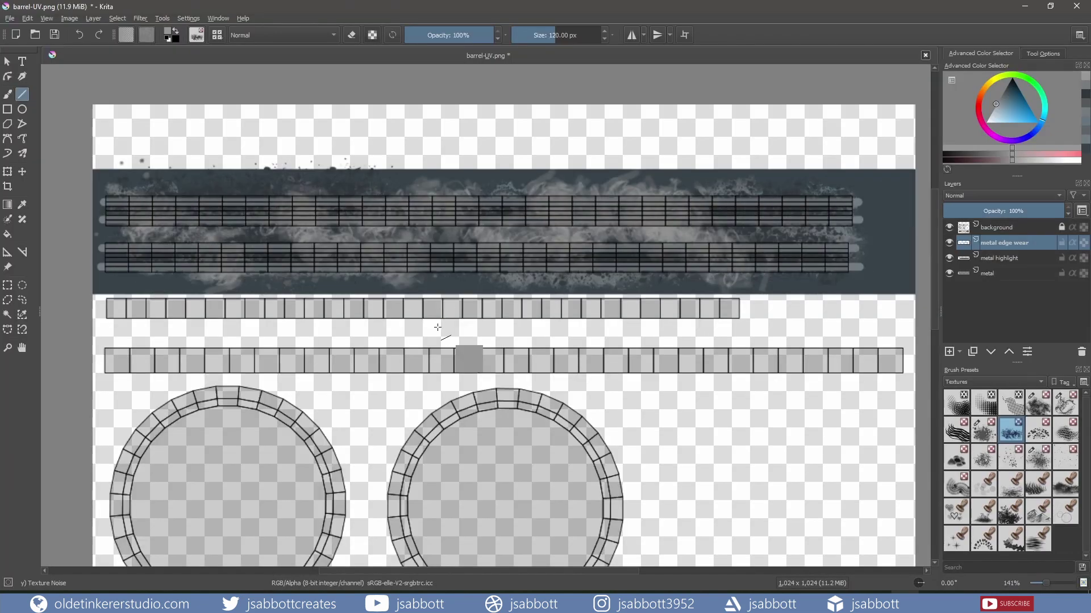
Paint freehand Texture Noise wear at 27.35 px along the upper and lower edges of both metal strips
mouse_move(1000, 242)
mouse_down()
mouse_move(974, 262)
mouse_move(973, 237)
mouse_up()
click(521, 35)
click(7, 95)
click(542, 35)
click(537, 36)
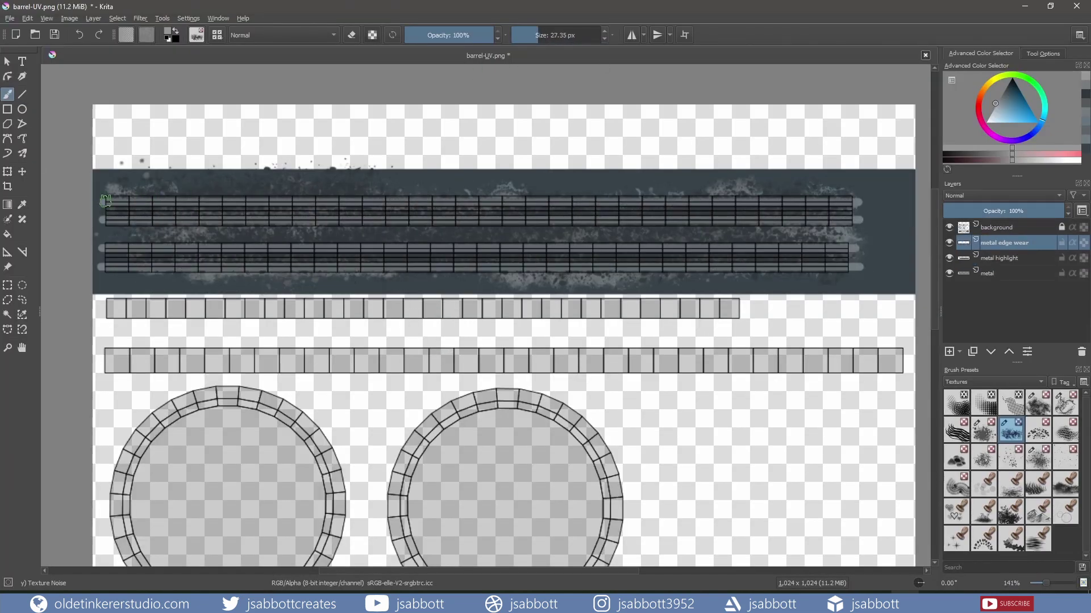
drag(105, 201, 710, 200)
drag(710, 200, 875, 200)
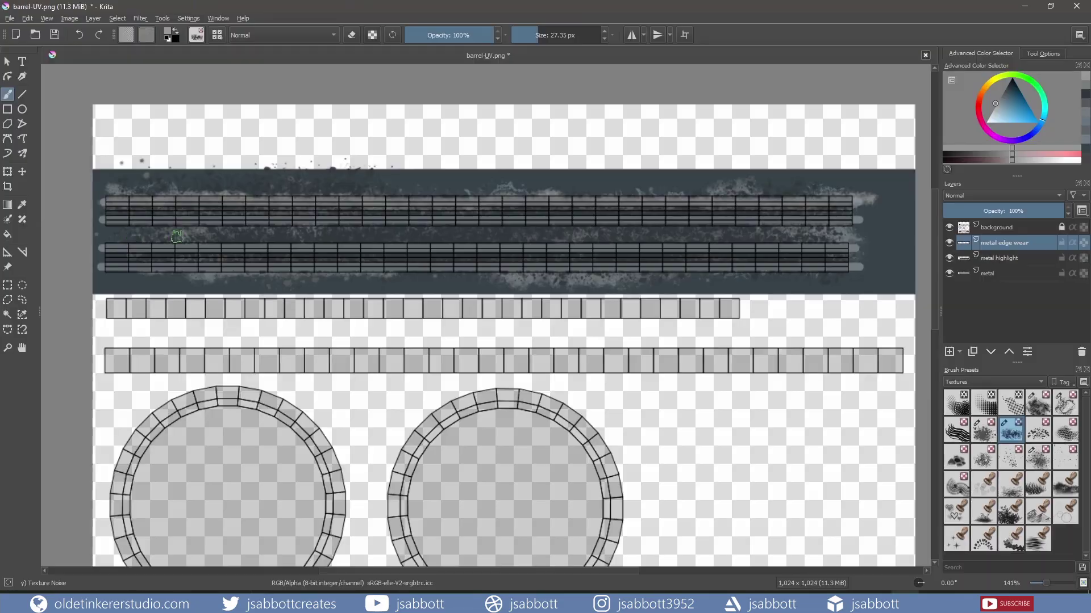
drag(104, 219, 867, 221)
drag(849, 249, 102, 248)
drag(104, 267, 873, 269)
On the metal layer, paint a sampled dark blue-grey through the middle of the strips with Basic-1 at 67% opacity
click(991, 276)
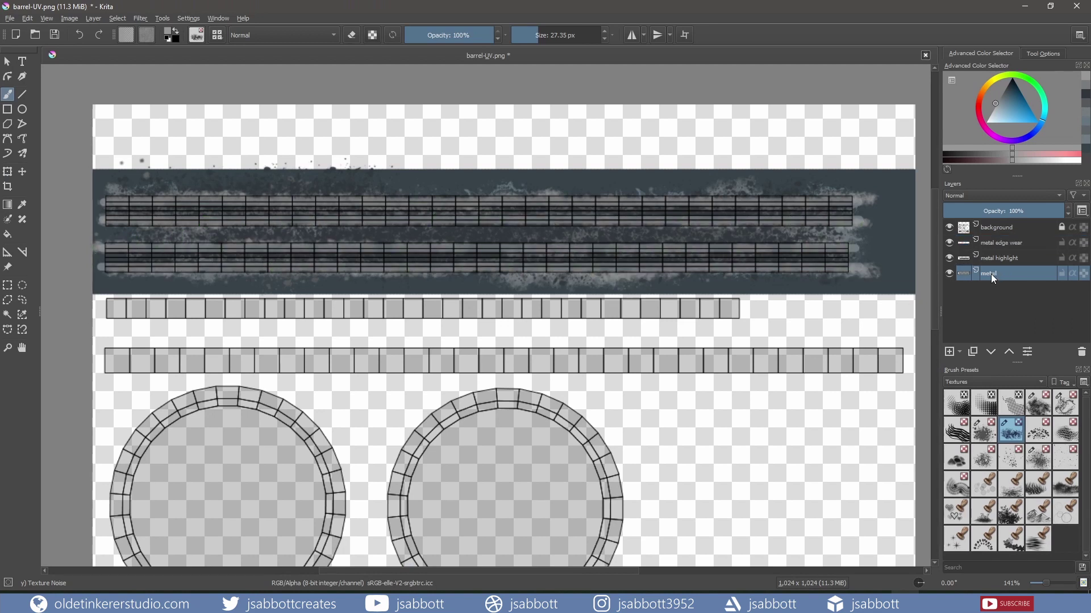
click(22, 205)
click(171, 185)
click(993, 381)
click(989, 372)
click(1011, 403)
click(8, 94)
click(464, 36)
drag(115, 211, 852, 211)
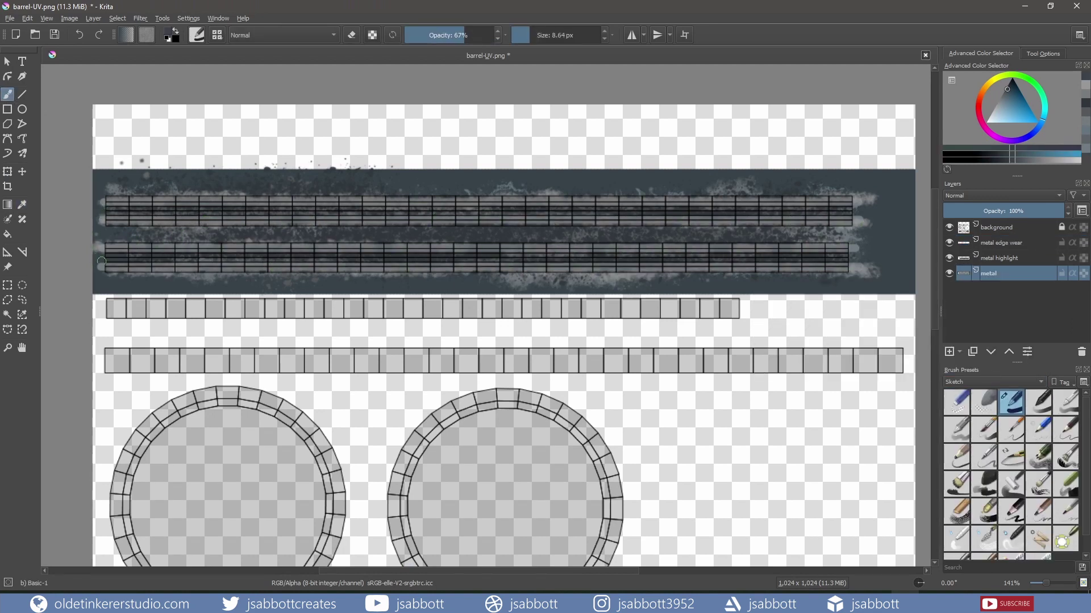
Make metal highlight the active layer and save the document as barrel-UV.kra
click(1010, 244)
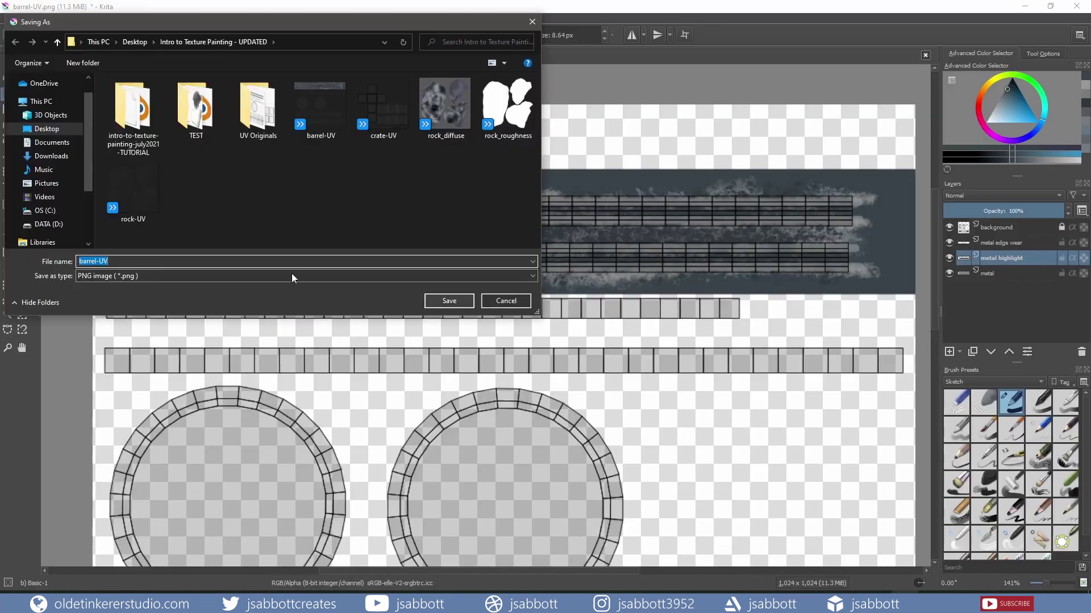
click(171, 139)
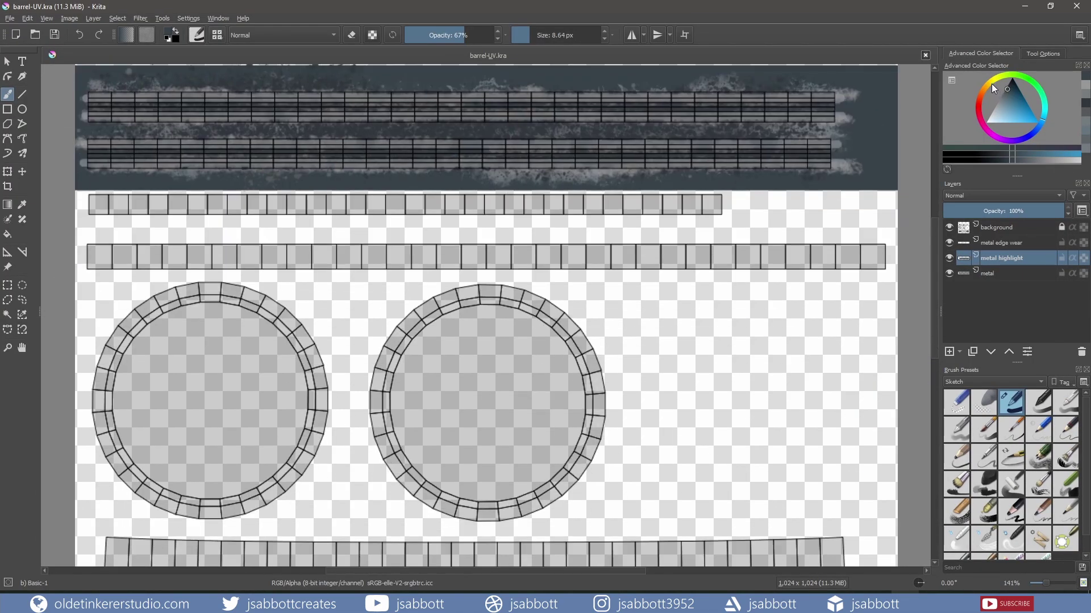
Pick a medium brown and lay a wood base colour over the UV islands below the metal bands
click(980, 98)
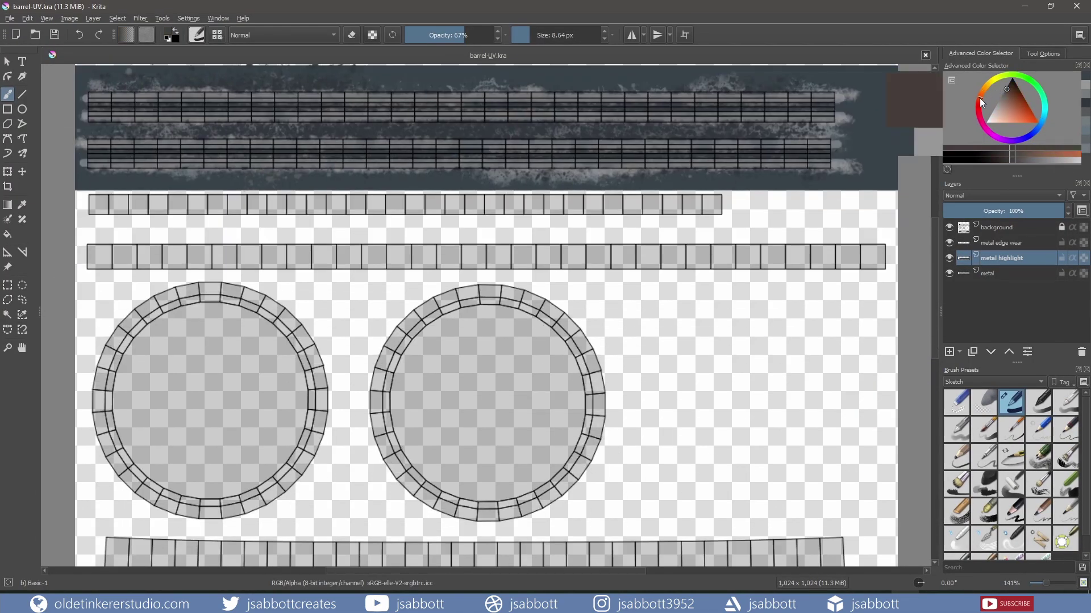
drag(979, 98, 981, 90)
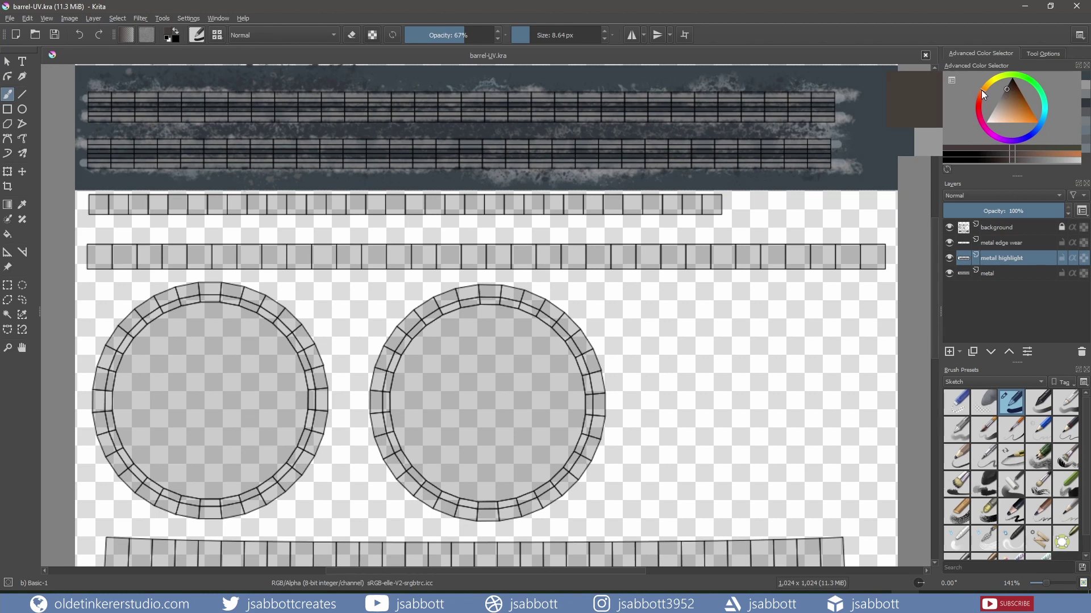
click(1012, 104)
drag(75, 192, 889, 277)
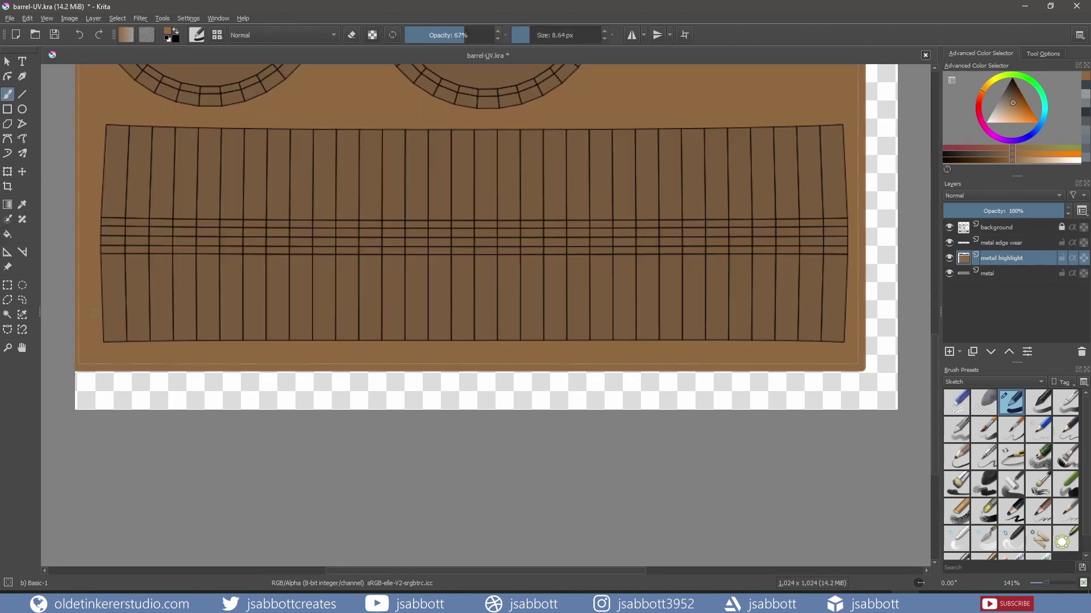
Extend the brown wood base toward the canvas edges with the brush at 34.95 px and 100% opacity
click(540, 35)
click(493, 35)
mouse_move(83, 363)
mouse_down()
mouse_move(118, 363)
mouse_move(871, 75)
mouse_up()
middle_drag(670, 83, 656, 372)
mouse_move(844, 358)
mouse_down()
mouse_move(844, 176)
mouse_move(867, 111)
mouse_up()
middle_drag(379, 190, 421, 280)
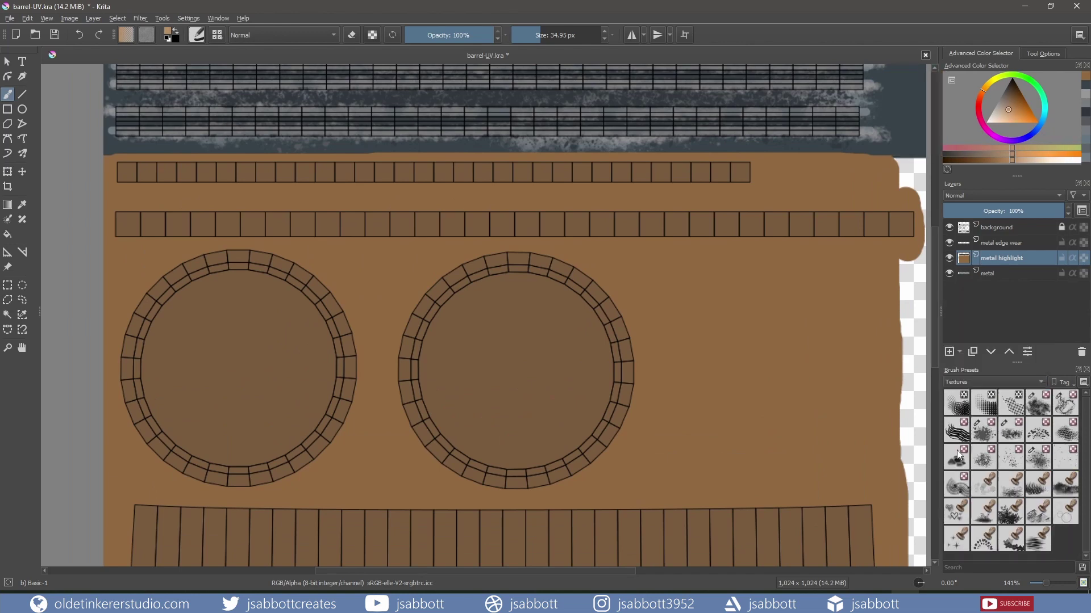
Cover the brown area with vertical lighter wood grain using the Texture Wood Fiber brush at 18 px
click(956, 485)
drag(131, 147, 137, 563)
key(1)
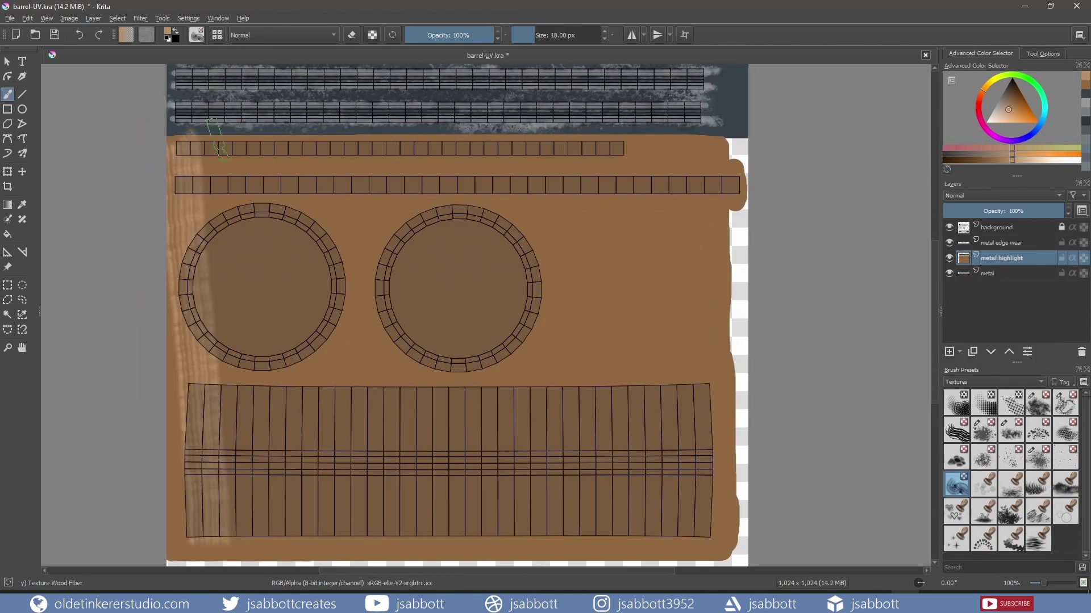
mouse_move(219, 139)
mouse_down()
mouse_move(282, 543)
mouse_move(349, 148)
mouse_move(440, 184)
mouse_up()
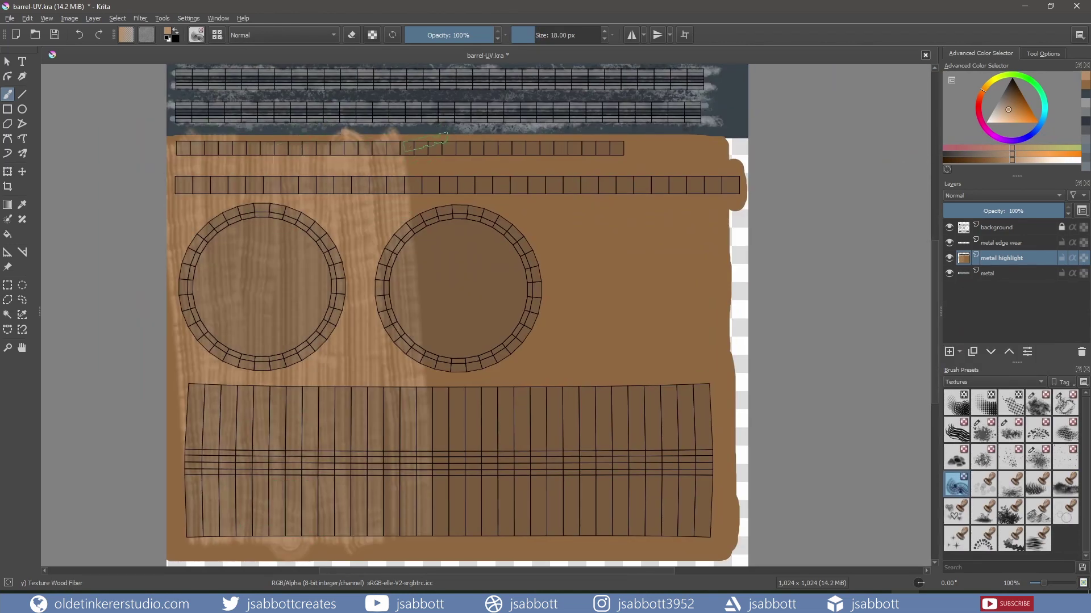
mouse_move(425, 143)
mouse_down()
mouse_move(375, 539)
mouse_move(412, 145)
mouse_move(454, 539)
mouse_move(511, 145)
mouse_move(514, 534)
mouse_move(602, 148)
mouse_move(565, 542)
mouse_move(693, 531)
mouse_up()
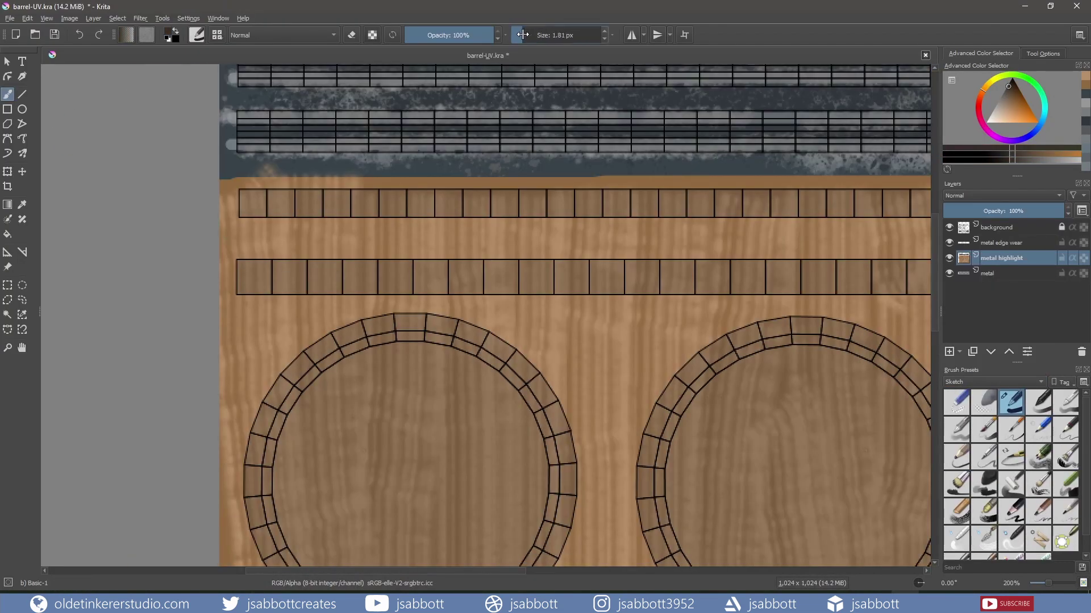
Draw dark straight plank seams at every fourth division of the upper wooden strip with Basic-1 at 2.11 px
drag(522, 35, 524, 35)
click(22, 94)
drag(238, 186, 238, 220)
drag(350, 186, 350, 224)
drag(463, 186, 463, 226)
drag(575, 184, 575, 225)
Add plank seams at every fourth division of the second wooden strip and continue those on the upper strip
middle_drag(398, 267, 238, 281)
drag(76, 271, 76, 312)
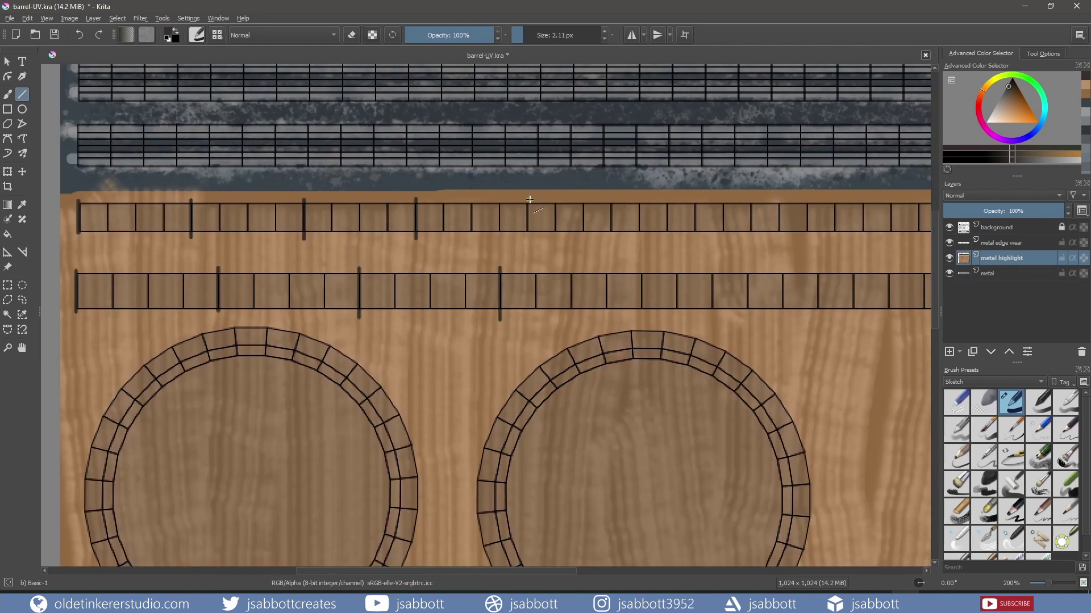
drag(528, 195, 528, 238)
drag(642, 268, 642, 313)
drag(639, 198, 642, 240)
key(ctrl+z)
drag(782, 267, 783, 315)
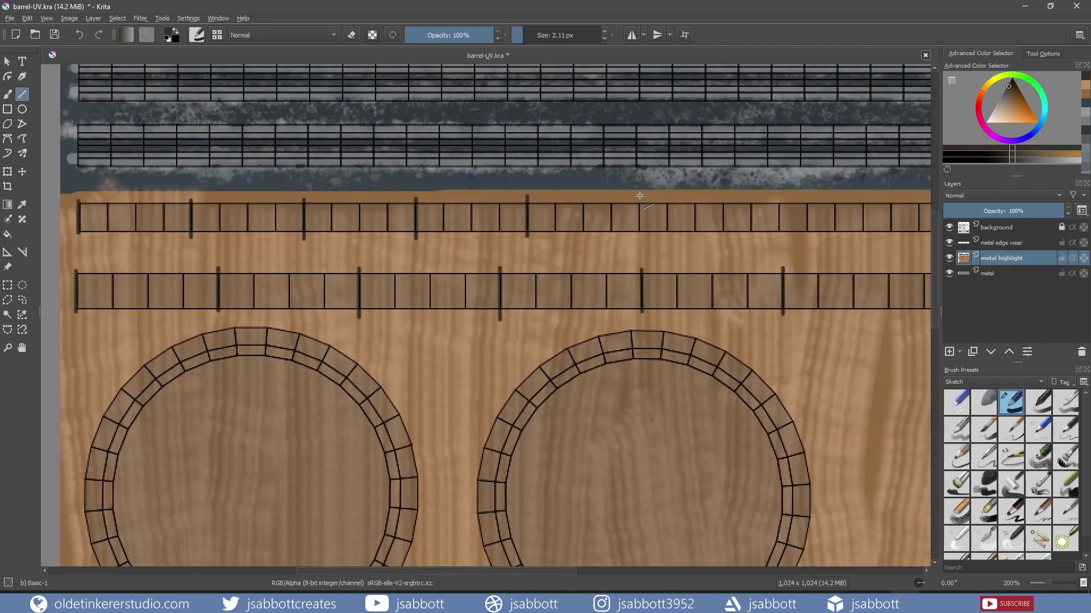
Finish the upper wooden strip's plank seams along its remaining length, redrawing the slanted one
drag(640, 193, 641, 237)
middle_drag(746, 200, 568, 215)
key(ctrl+z)
drag(463, 215, 463, 252)
drag(572, 213, 572, 252)
drag(686, 213, 685, 252)
Draw short dark seams at every fourth division around the first circle's rim
middle_drag(397, 346, 698, 249)
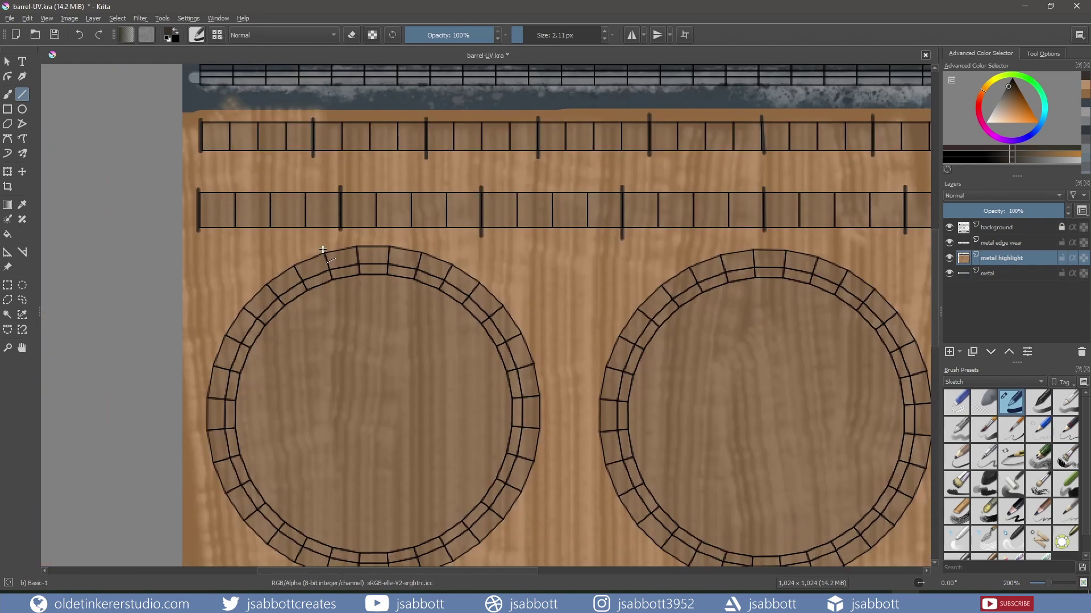
drag(534, 363, 507, 369)
drag(521, 492, 497, 479)
middle_drag(506, 505, 542, 420)
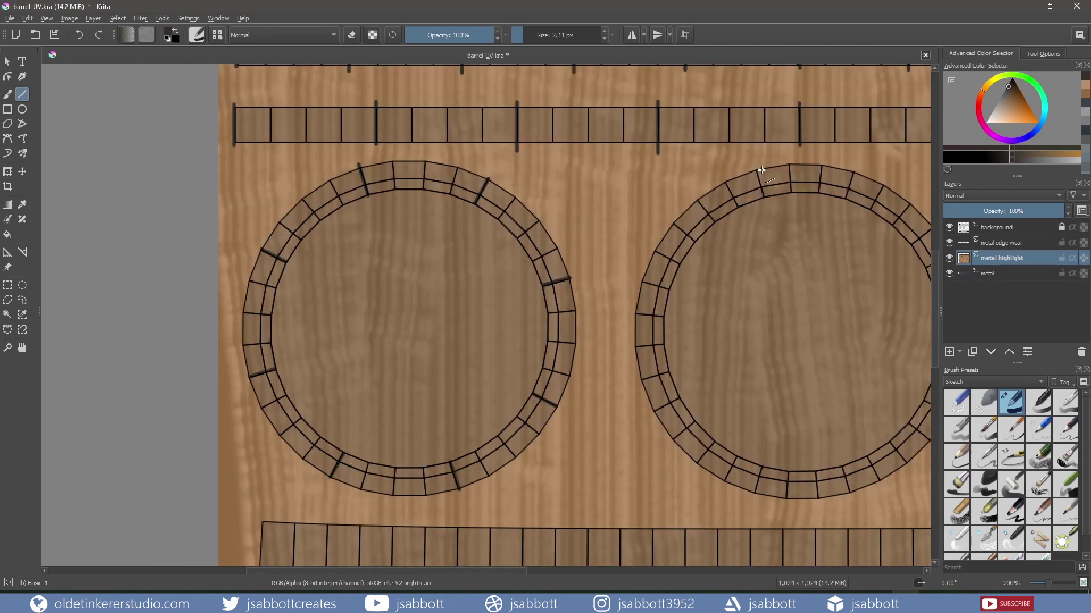
Draw short dark seams across the upper part of the second circle's rim
middle_drag(761, 170, 605, 185)
drag(600, 185, 608, 214)
drag(753, 218, 737, 241)
drag(505, 331, 505, 331)
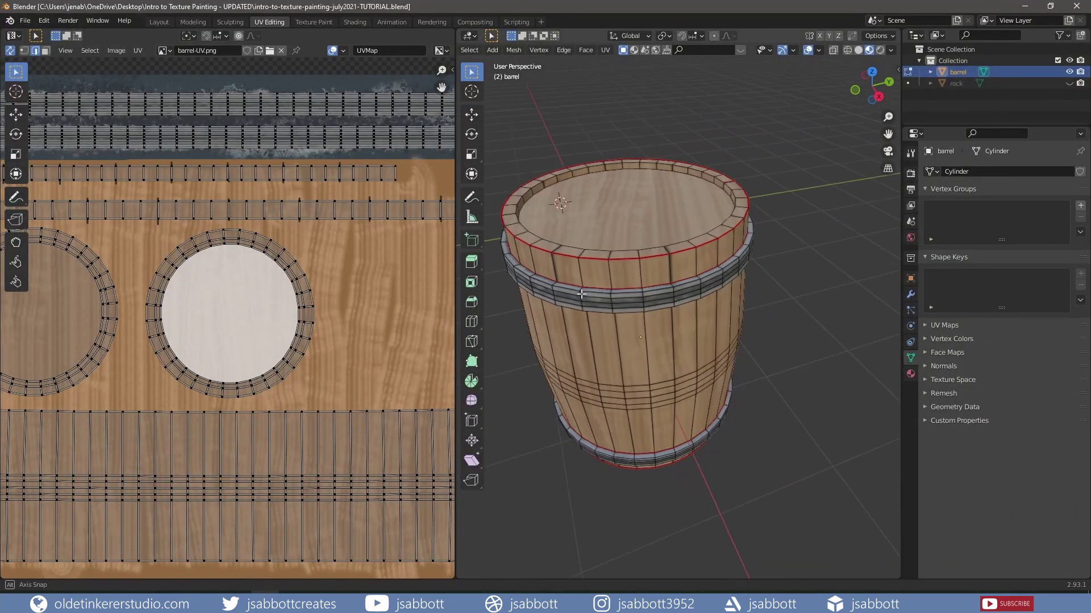
Switch to Blender and inspect the wood and plank seams on the barrel model
scroll(682, 284, up, 5)
click(25, 20)
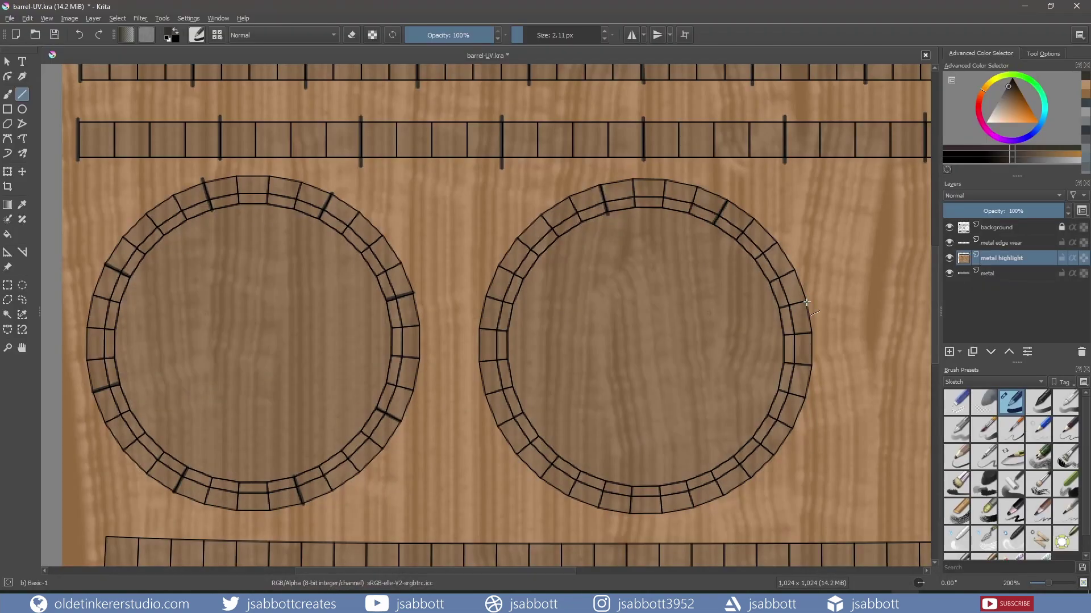
Back in Krita, complete the short seams around the lower and left parts of the second circle's rim
drag(693, 509, 688, 482)
drag(567, 498, 581, 471)
drag(484, 393, 514, 385)
drag(499, 265, 523, 277)
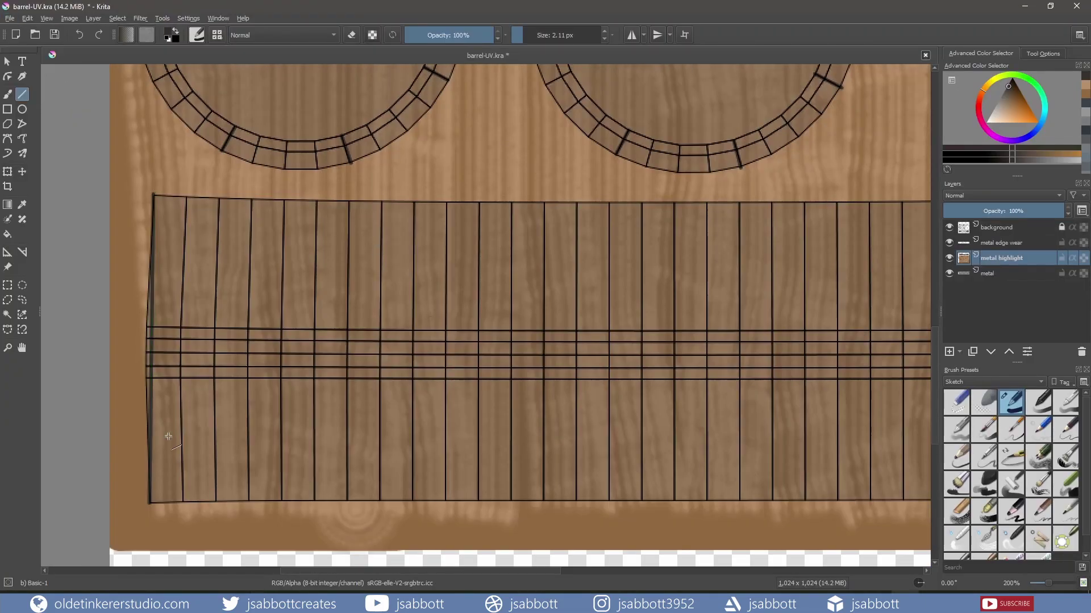
Try to trace the large stave panel's left outer edge with a single stroke
key(b)
mouse_move(153, 194)
mouse_down()
mouse_move(151, 504)
mouse_move(152, 244)
mouse_move(150, 482)
mouse_move(145, 463)
mouse_up()
key(ctrl+z)
key(ctrl+z)
Try to build the stave panel's left edge from several short segments, and undo them
click(8, 109)
mouse_move(136, 322)
mouse_down()
mouse_move(149, 382)
mouse_move(151, 276)
mouse_up()
drag(142, 277, 156, 193)
drag(140, 382, 152, 448)
drag(146, 449, 152, 468)
drag(149, 470, 151, 507)
click(7, 234)
key(ctrl+z)
key(ctrl+z)
key(ctrl+z)
key(ctrl+z)
key(ctrl+z)
key(ctrl+z)
key(ctrl+z)
key(ctrl+z)
Draw straight full-height seams along the stave panel's left edge and at every fourth stave toward its middle
click(22, 95)
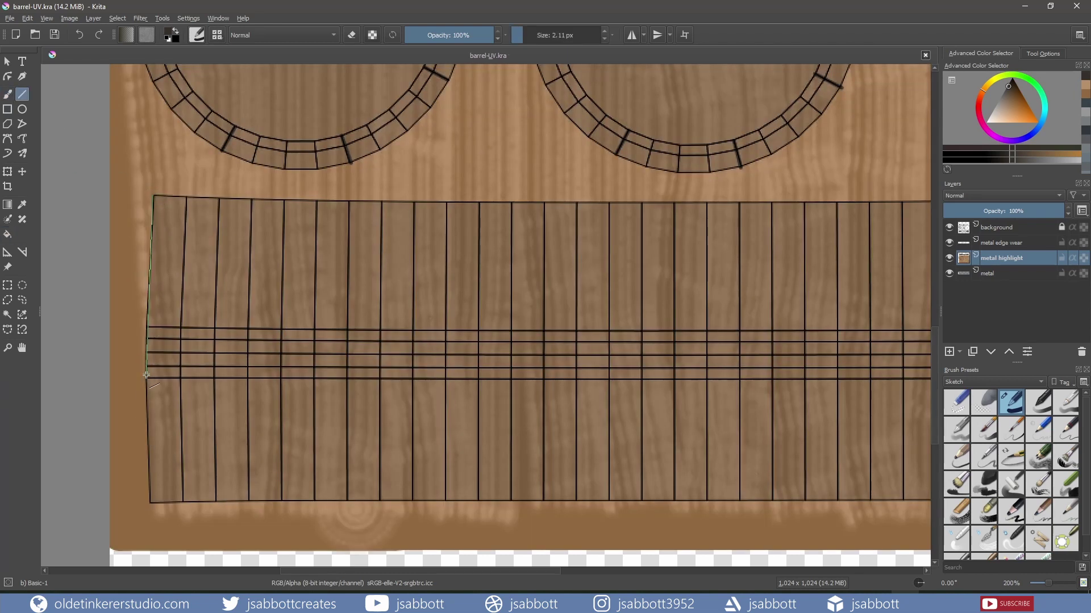
drag(146, 375, 142, 379)
drag(145, 376, 151, 502)
drag(284, 194, 282, 509)
drag(415, 193, 413, 509)
drag(544, 194, 544, 509)
drag(674, 193, 674, 508)
Continue the full-height plank seams across the right half of the stave panel
middle_drag(676, 397, 450, 404)
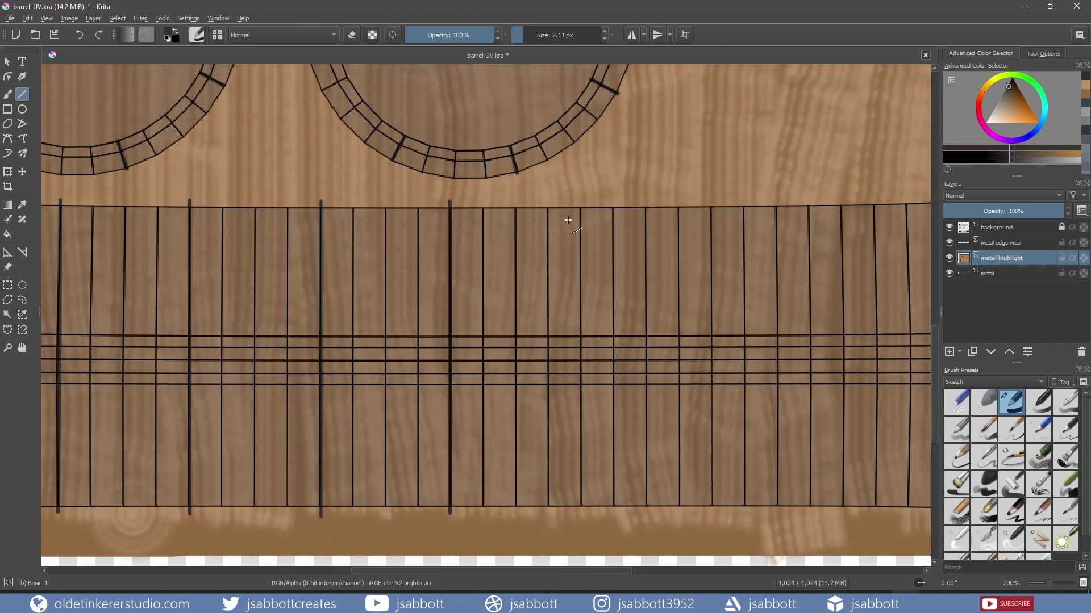
drag(579, 200, 579, 514)
drag(482, 200, 476, 450)
Draw straight vertical plank seams at uneven spacing across the inside of both barrel-end circles
middle_drag(289, 188, 663, 330)
scroll(662, 331, up, 1)
shift+drag(248, 197, 248, 407)
shift+drag(313, 164, 322, 437)
shift+drag(366, 165, 367, 436)
shift+drag(441, 203, 453, 393)
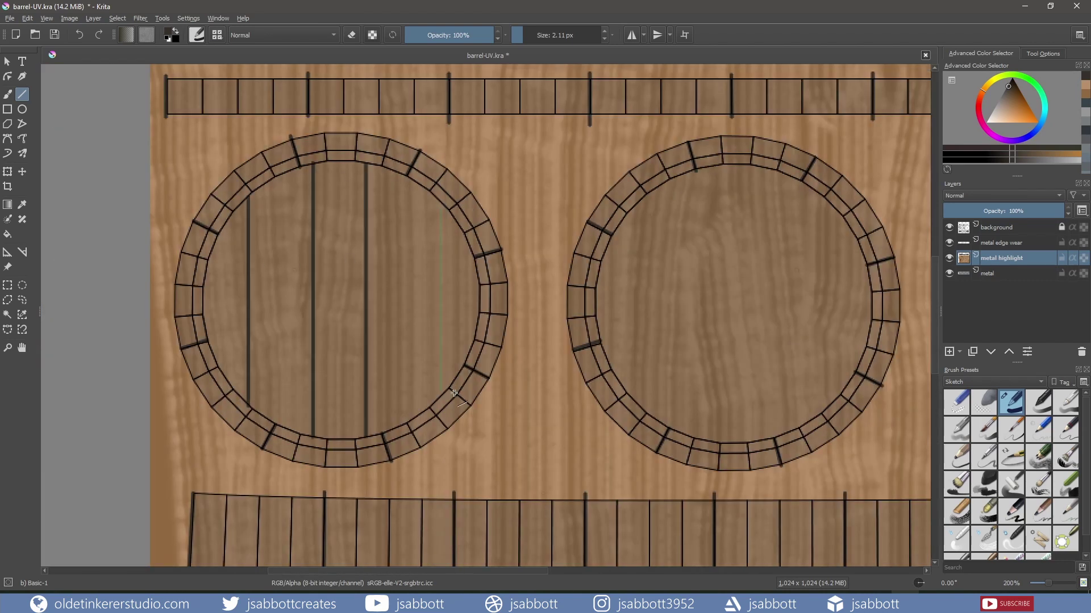
shift+drag(621, 225, 635, 383)
shift+drag(688, 174, 688, 436)
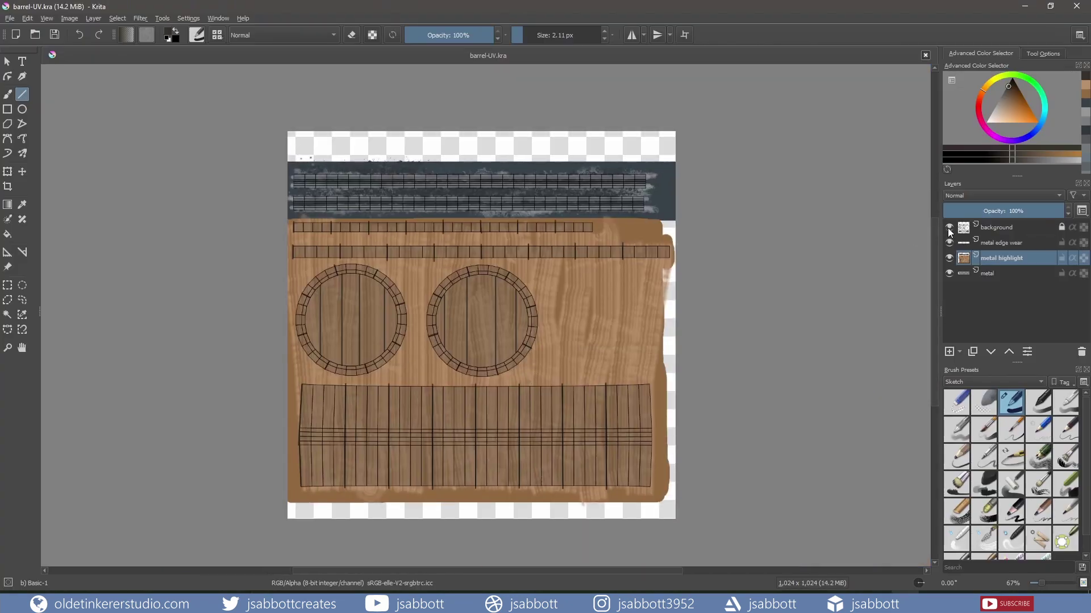
Export the painting without the background UV layer as barrel-UV.jpg and inspect it on the barrel in Blender
click(949, 228)
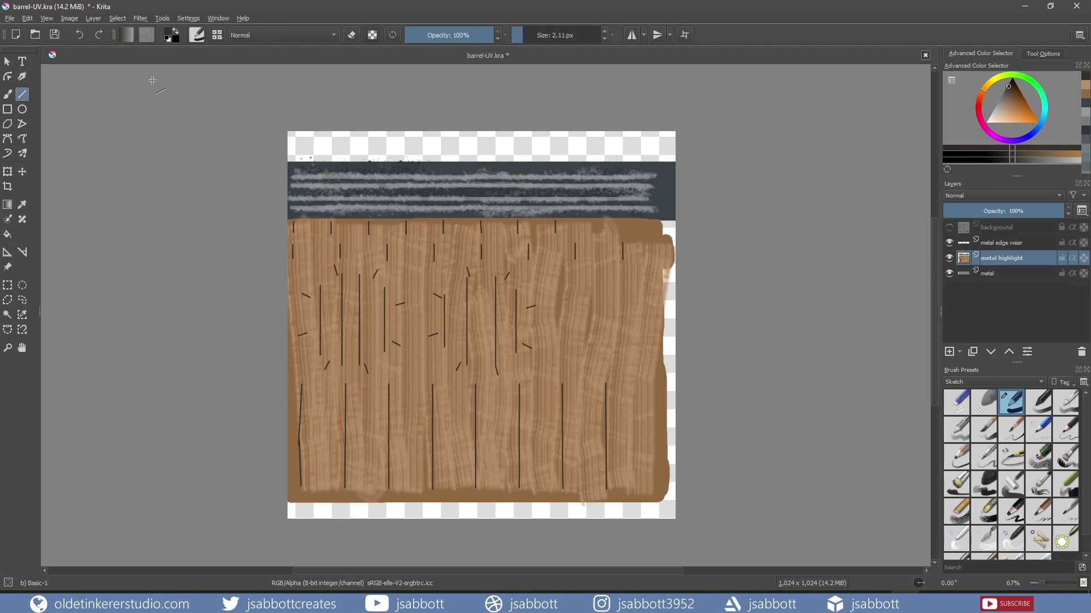
click(9, 19)
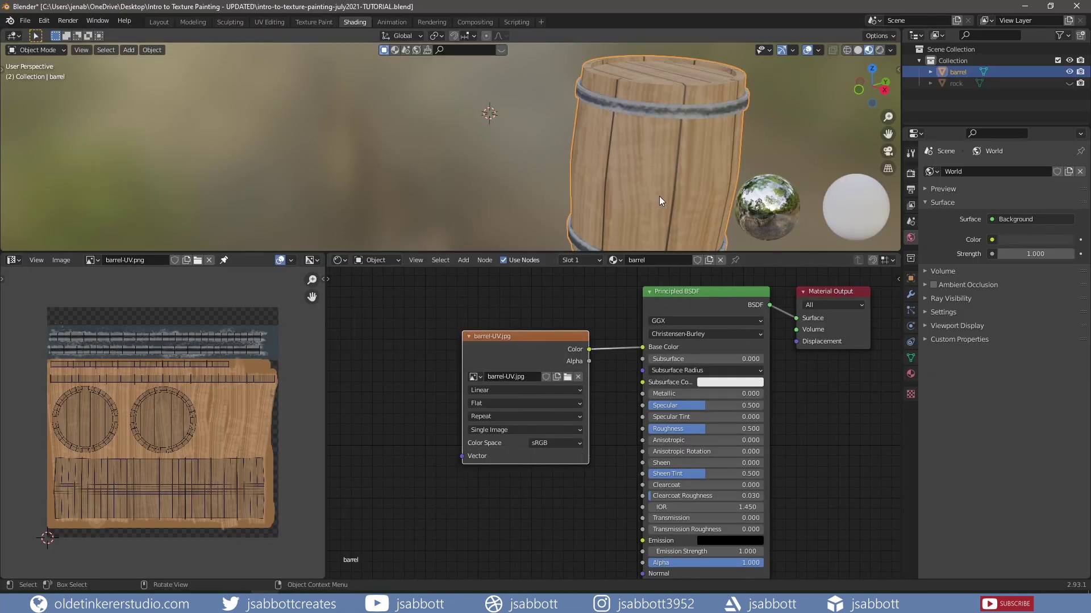
middle_drag(659, 196, 627, 189)
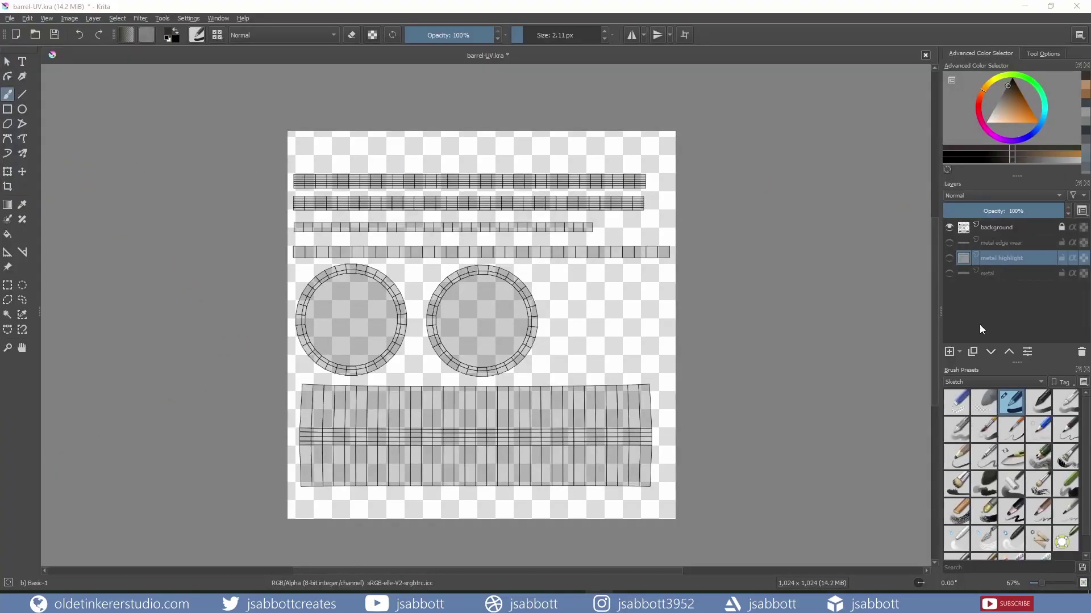
Add a paint layer named roughness directly below the background UV layer
click(949, 351)
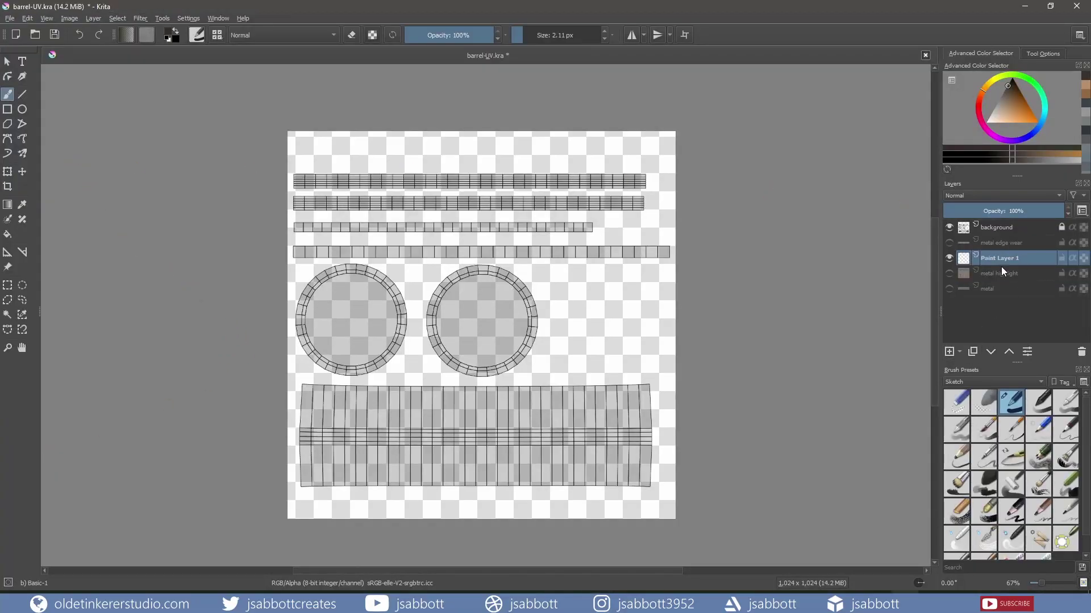
drag(996, 257, 988, 230)
double_click(994, 244)
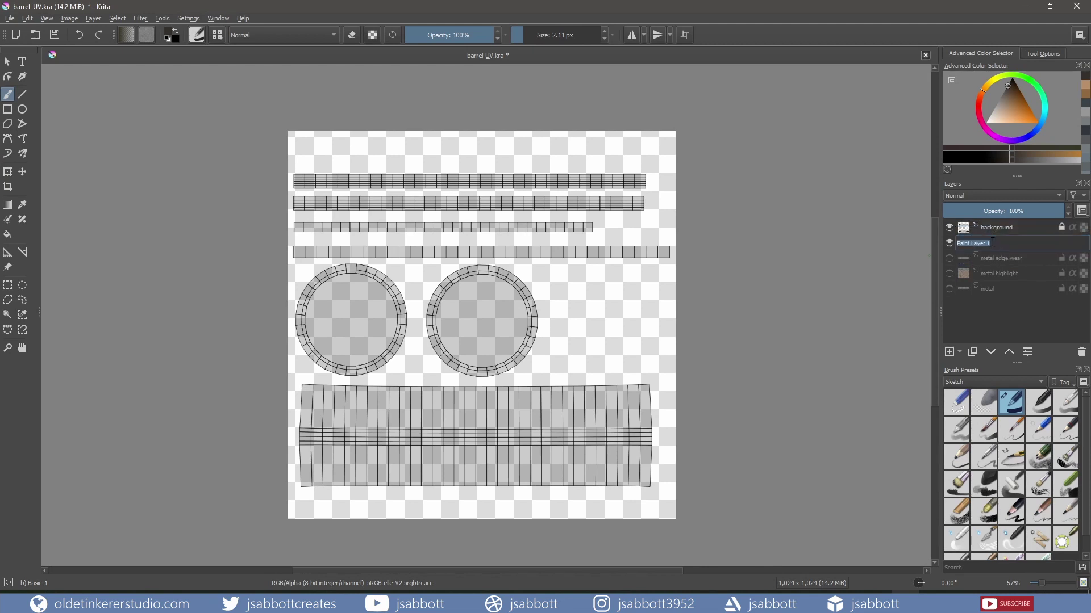
text(roughness)
key(Return)
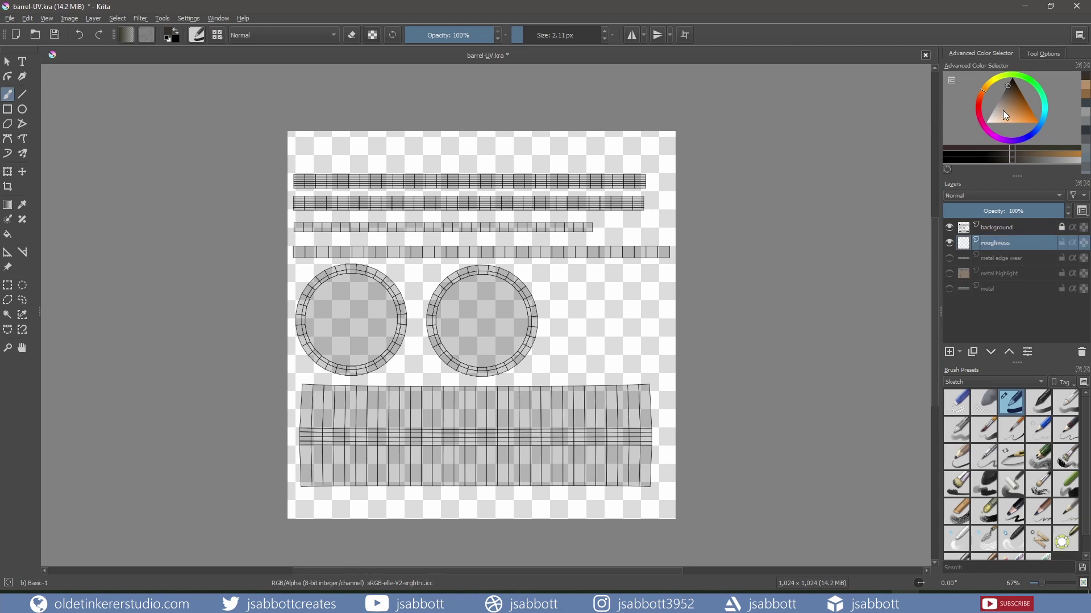
Fill a white rectangle on the roughness layer covering the two lower strips, both barrel-end circles and the stave panel
drag(997, 116, 987, 130)
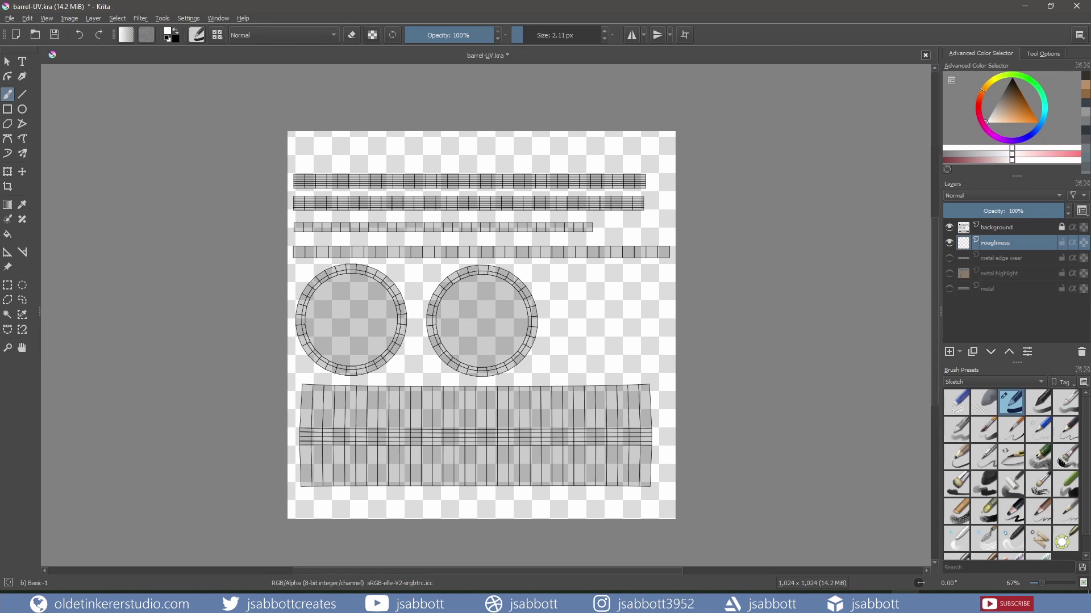
click(7, 109)
drag(302, 239, 673, 496)
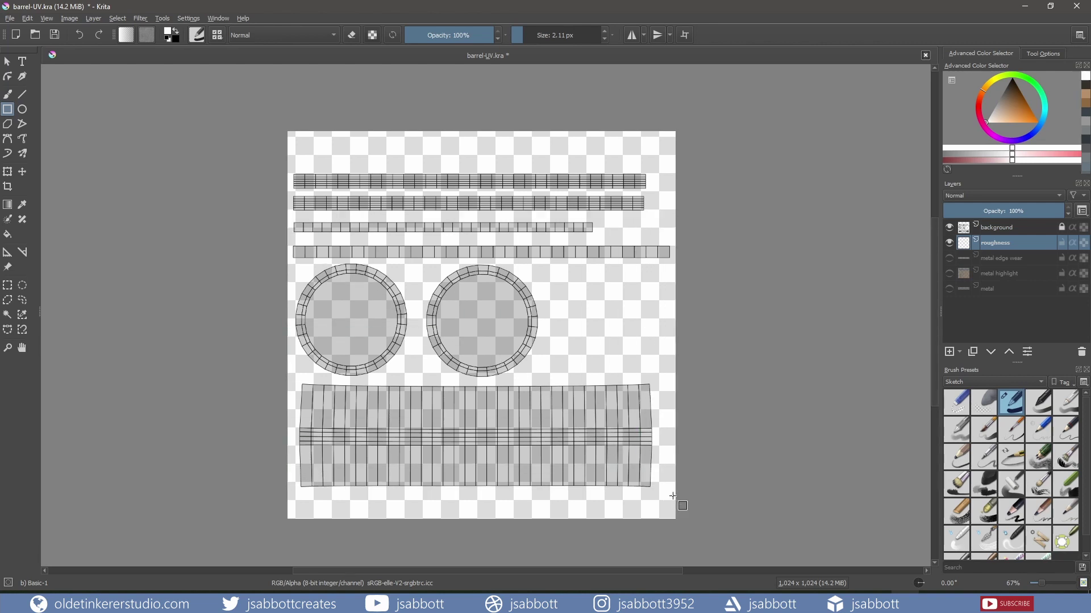
click(8, 234)
click(384, 263)
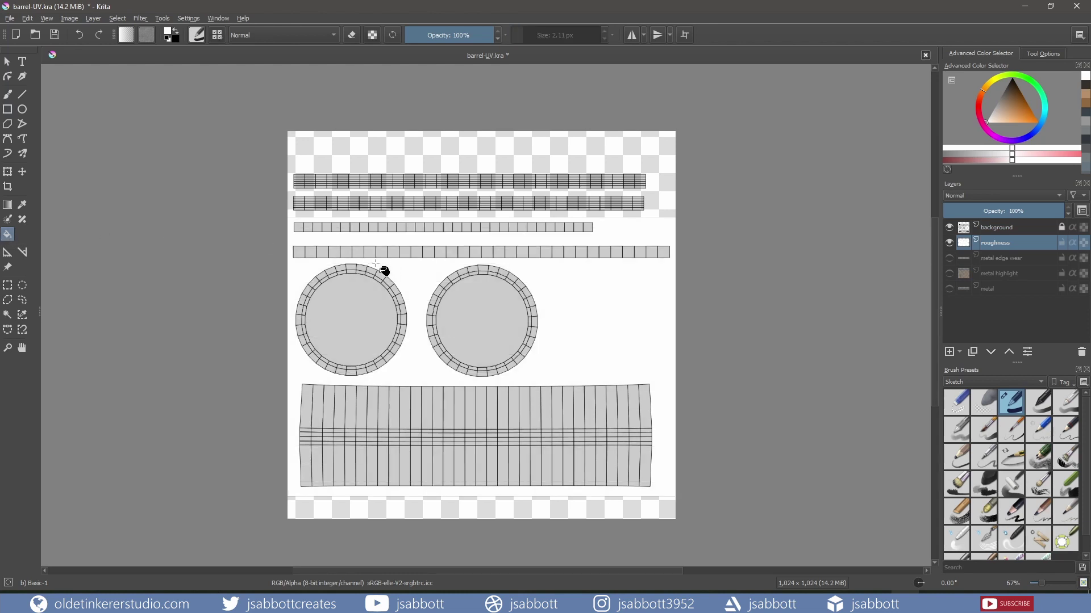
Export the roughness map without the background UV layer as barrel-UV-roughness.jpg
key(1)
click(949, 227)
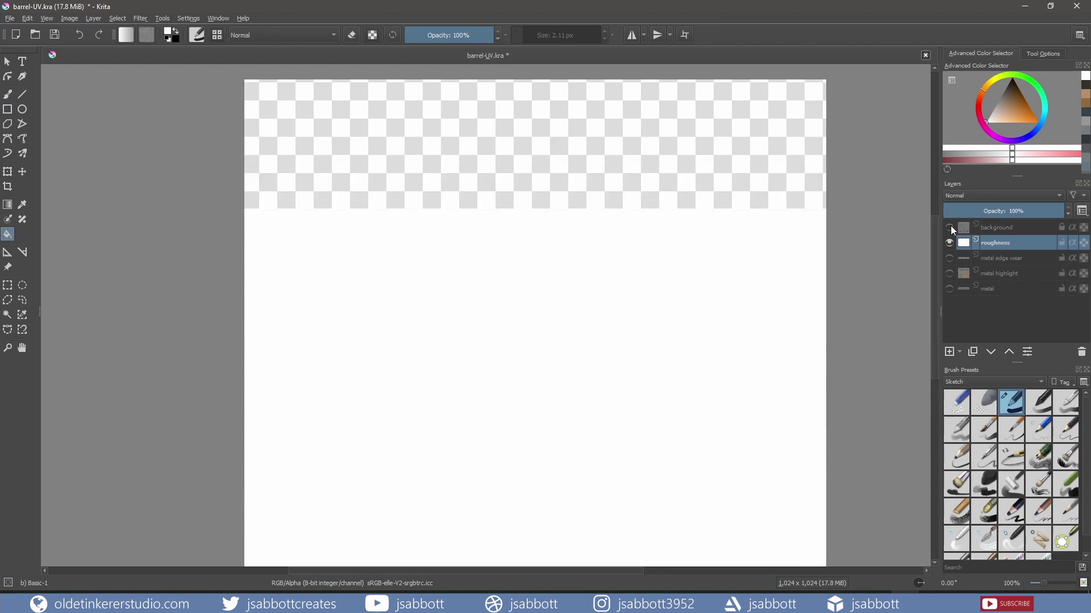
click(10, 20)
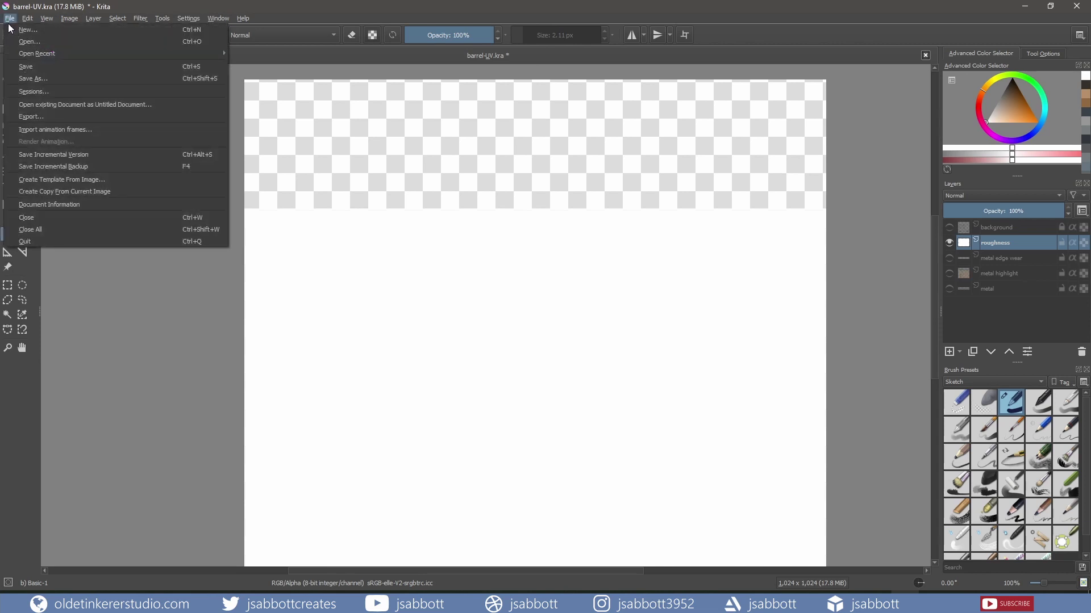
click(40, 116)
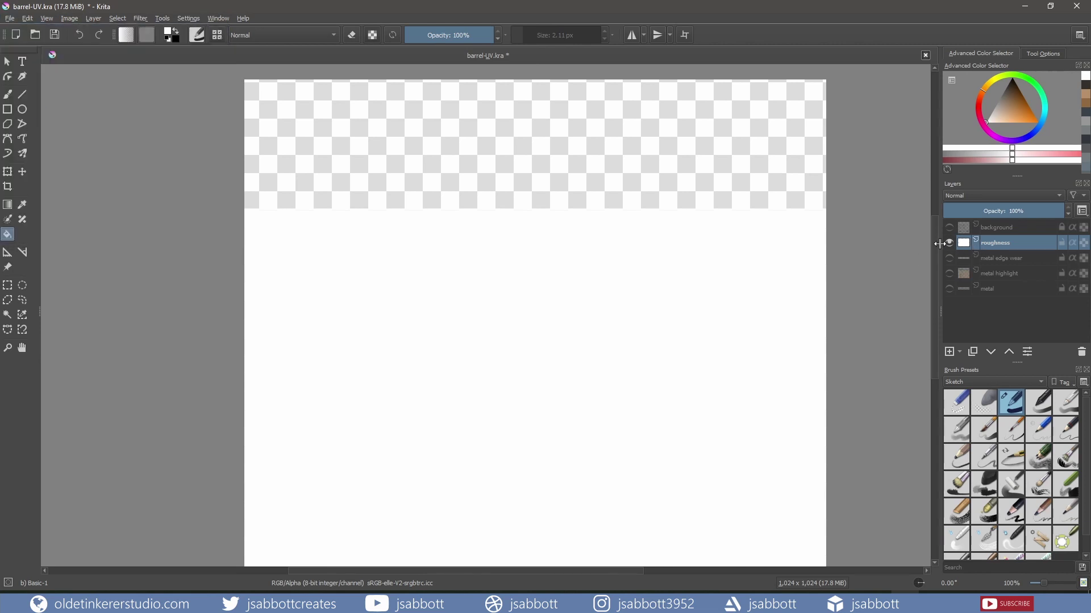
Hide the roughness layer, show the background UVs again, and add a new paint layer named metal below them
click(950, 242)
click(947, 229)
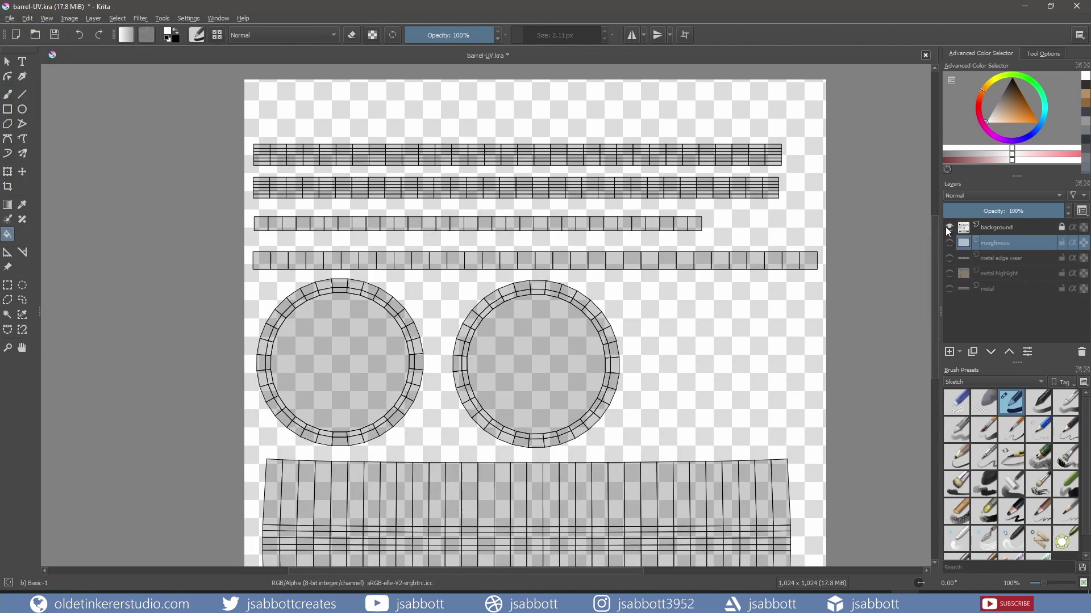
click(948, 353)
double_click(993, 242)
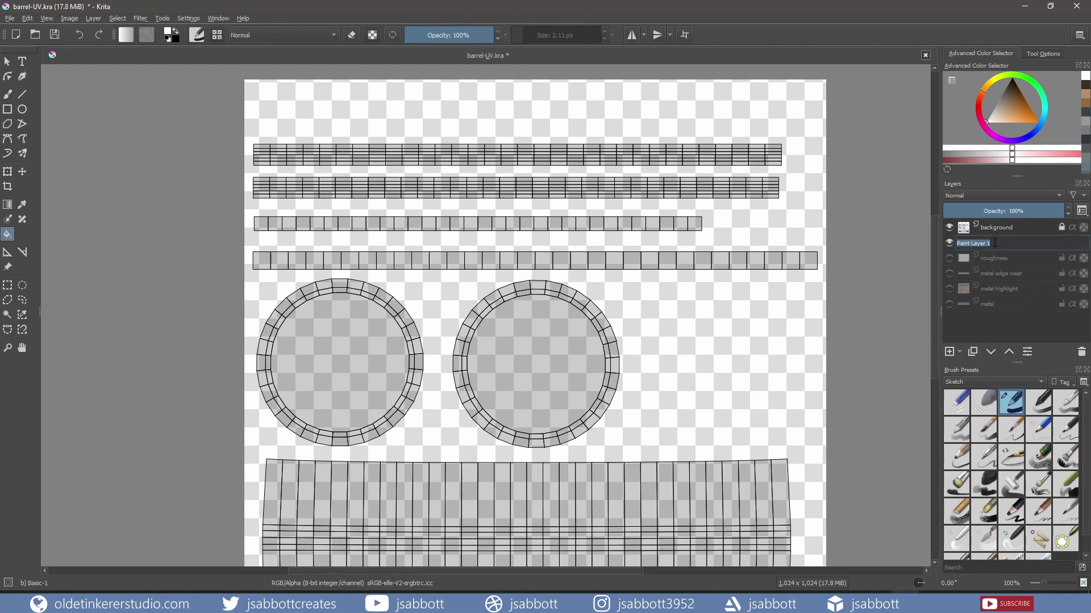
text(metal)
key(Return)
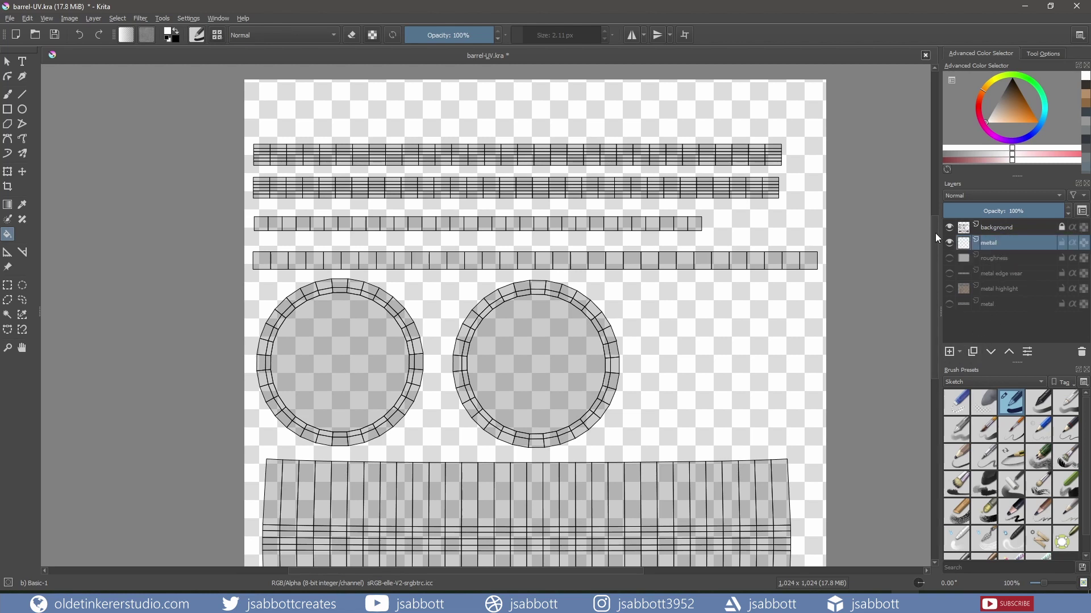
Fill a white rectangle over the two upper band strips on the new metal layer and export it without the background UVs
click(7, 109)
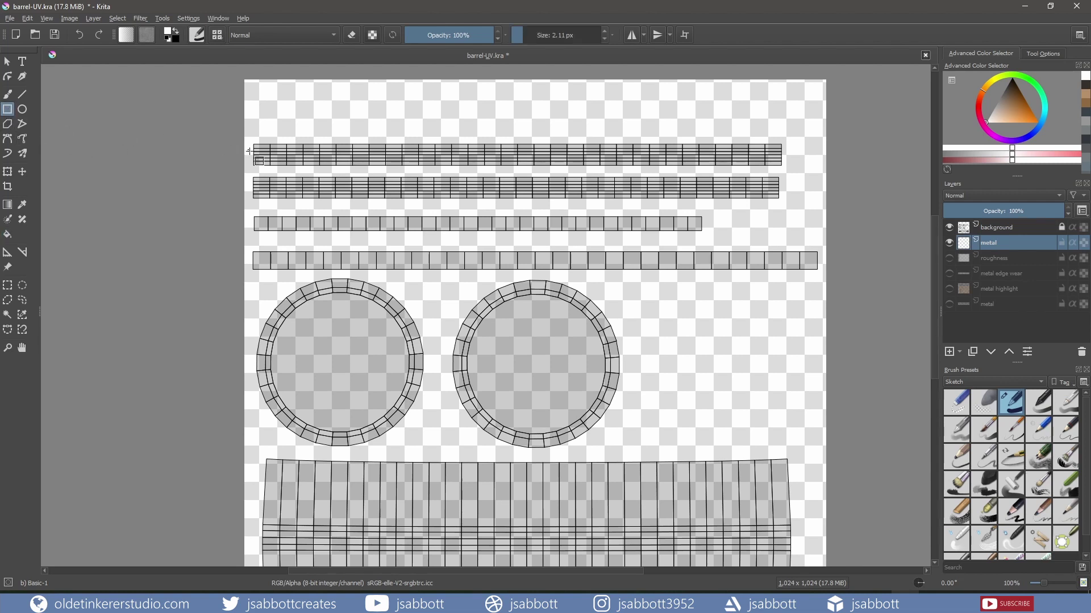
drag(251, 141, 787, 202)
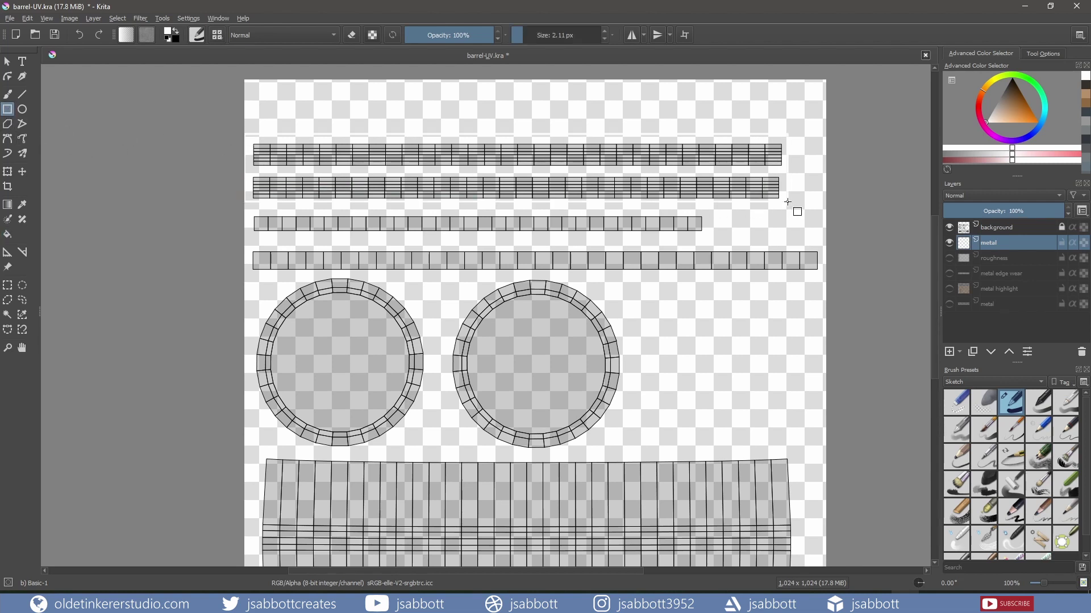
click(7, 234)
click(292, 181)
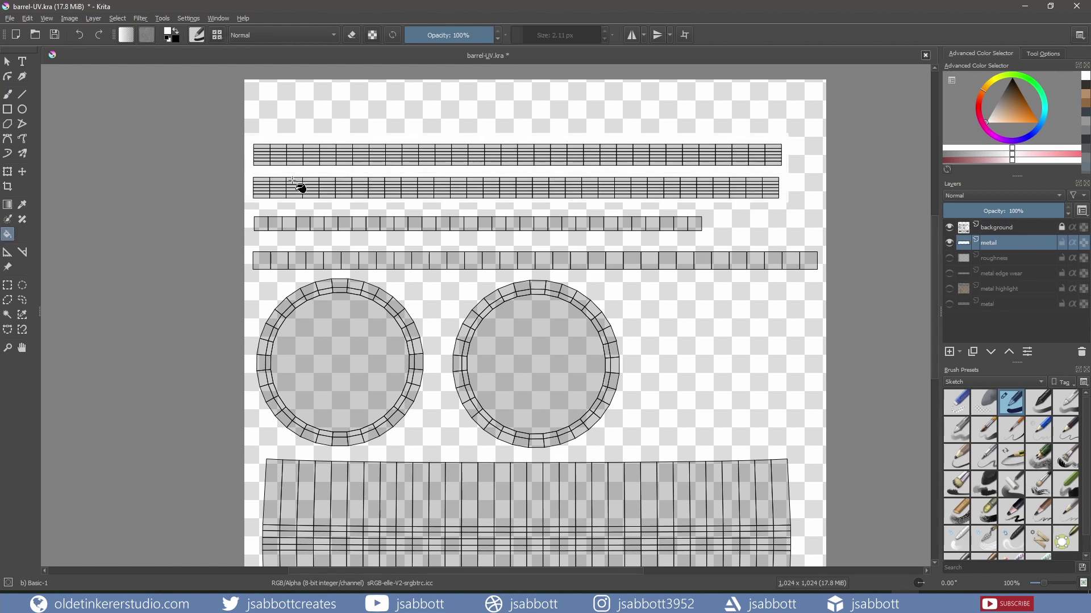
click(950, 227)
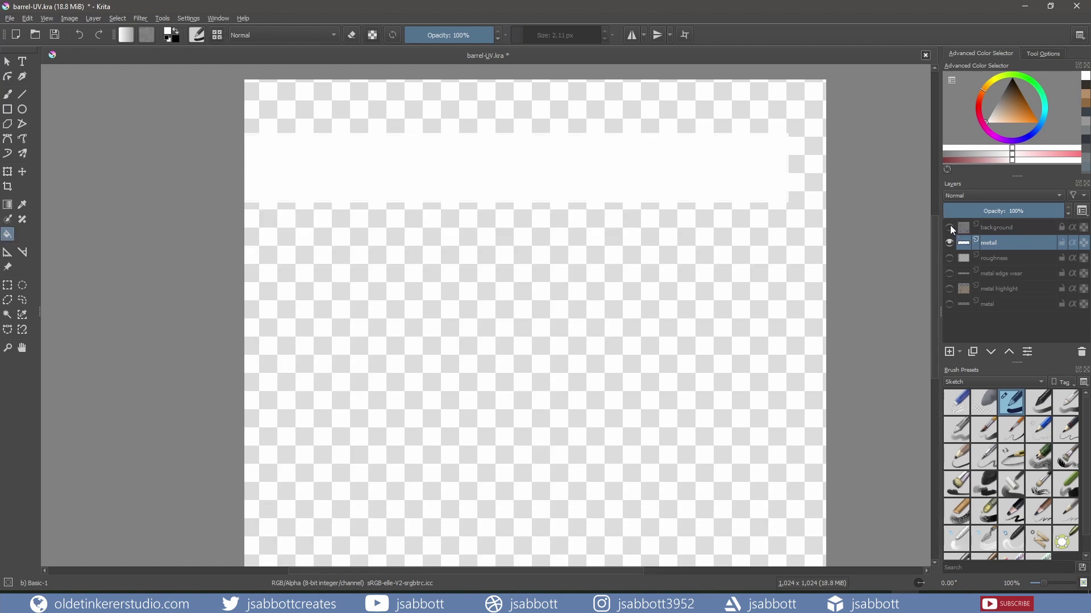
click(10, 18)
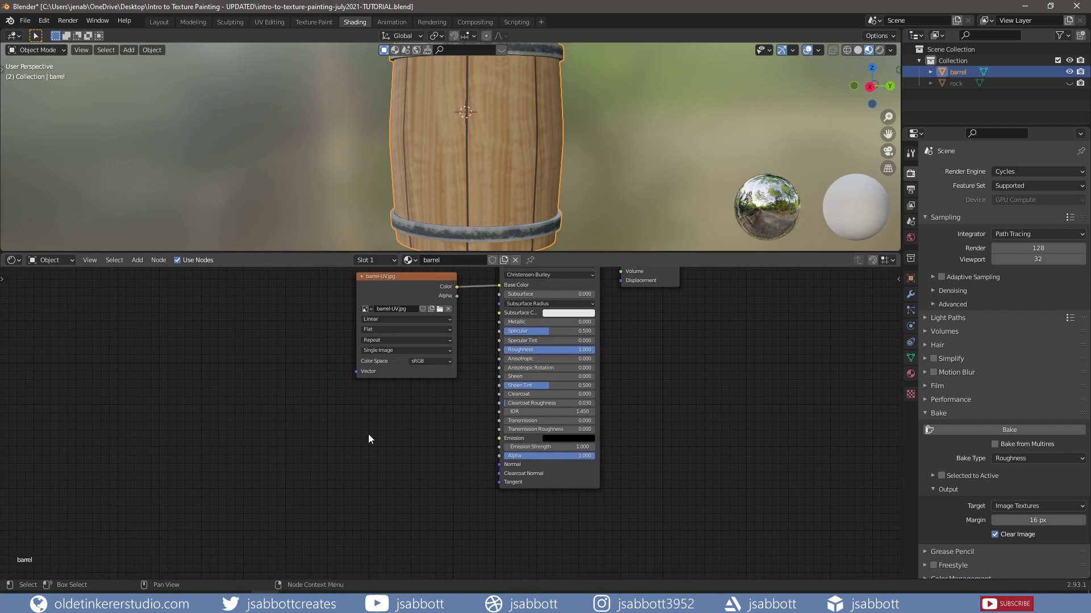
In Blender, load barrel-UV-roughness.jpg in a new Image Texture node, link its Color to Roughness, and set its color space to Non-Color
key(shift+a)
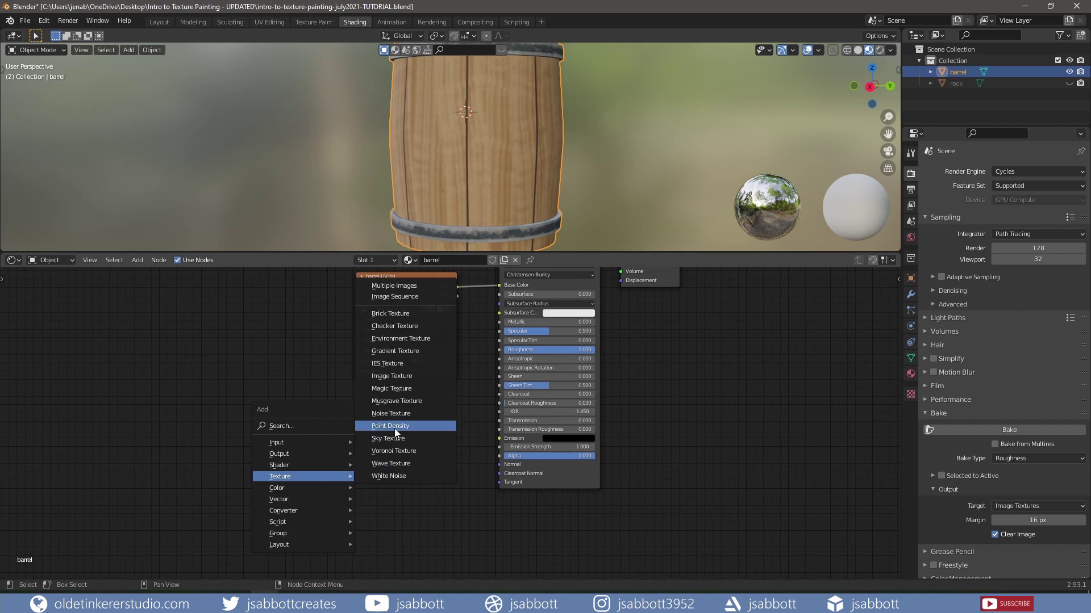
click(400, 377)
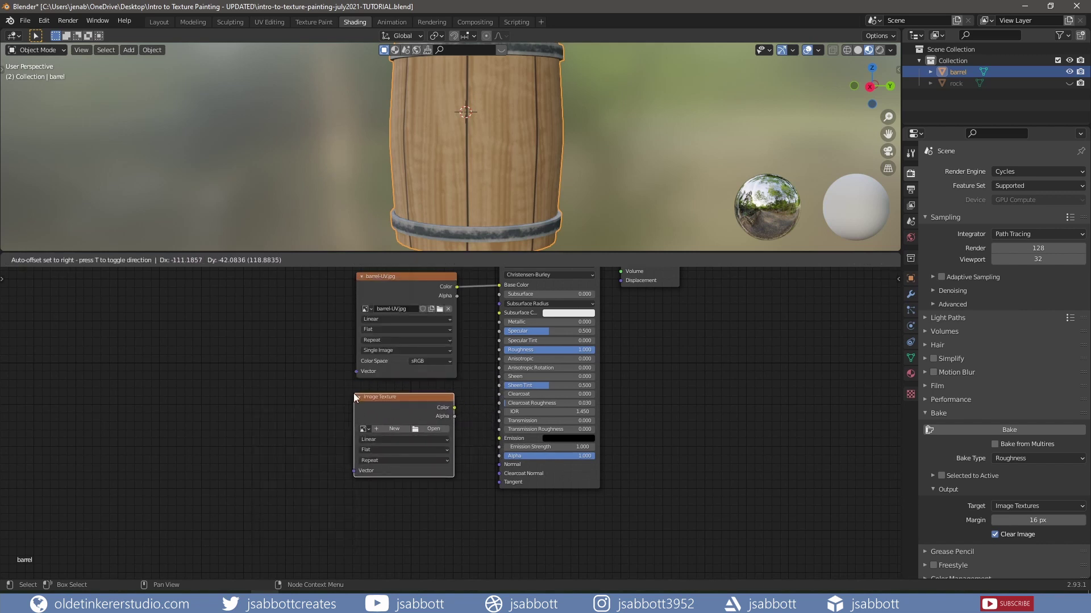
click(353, 393)
click(432, 430)
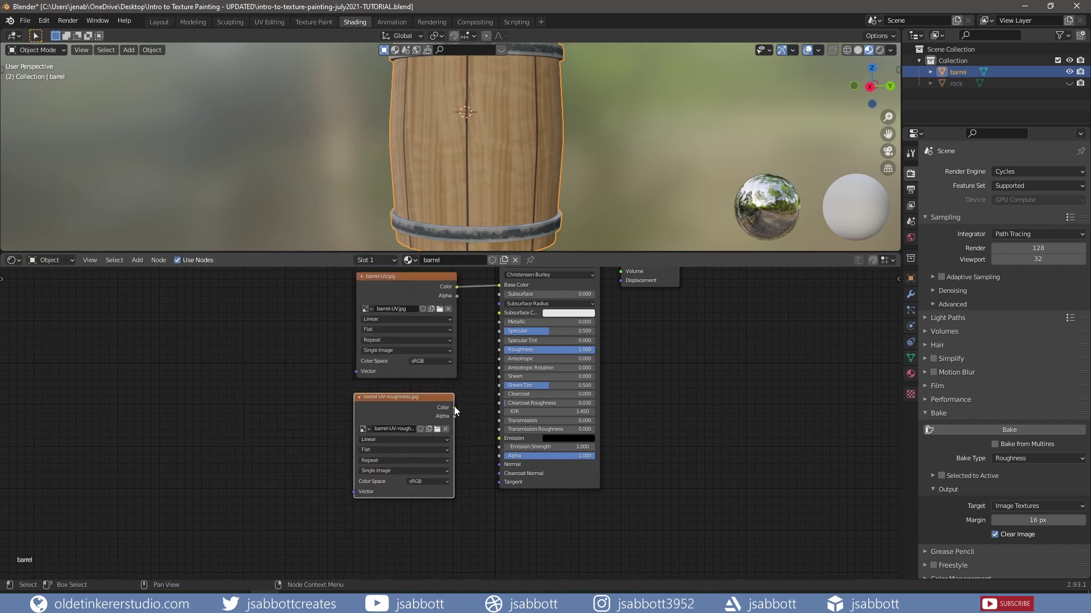
drag(455, 407, 498, 350)
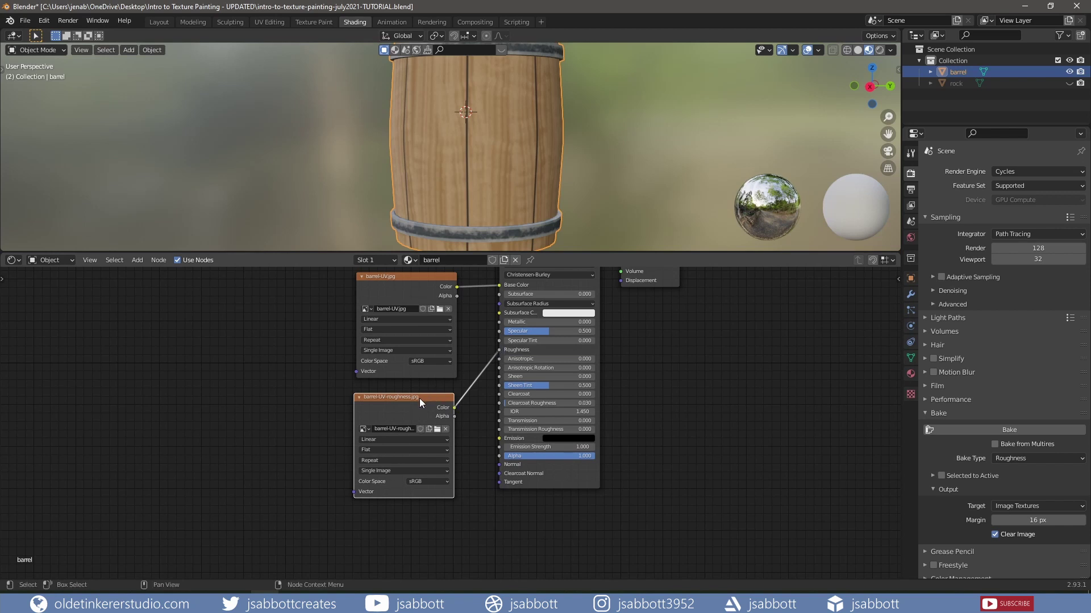
drag(419, 398, 425, 485)
click(434, 568)
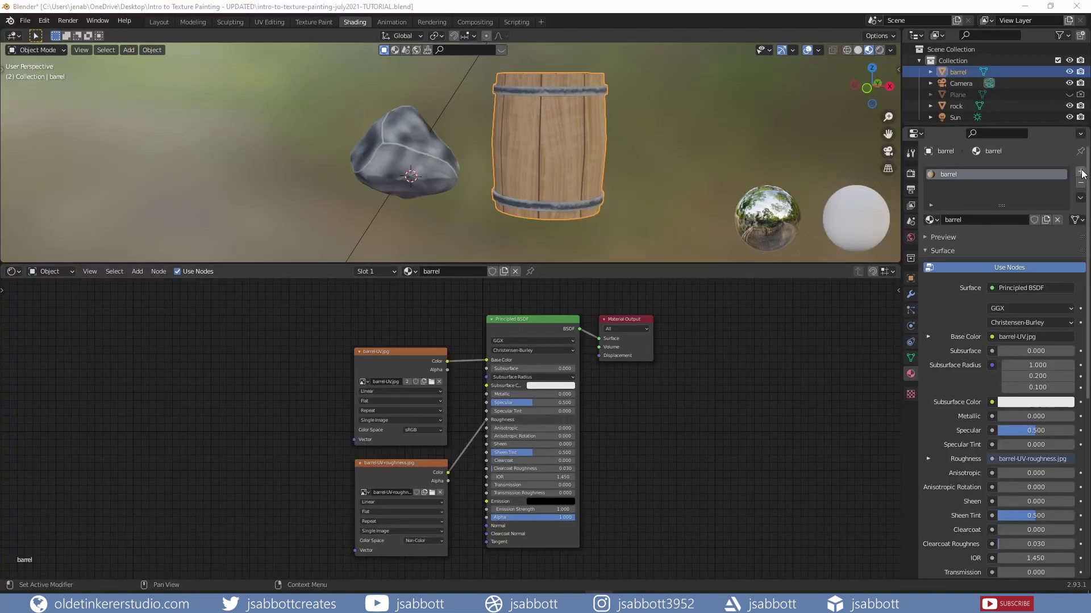
Add a second material slot to the barrel with a new material named barrel-metallic
click(1080, 173)
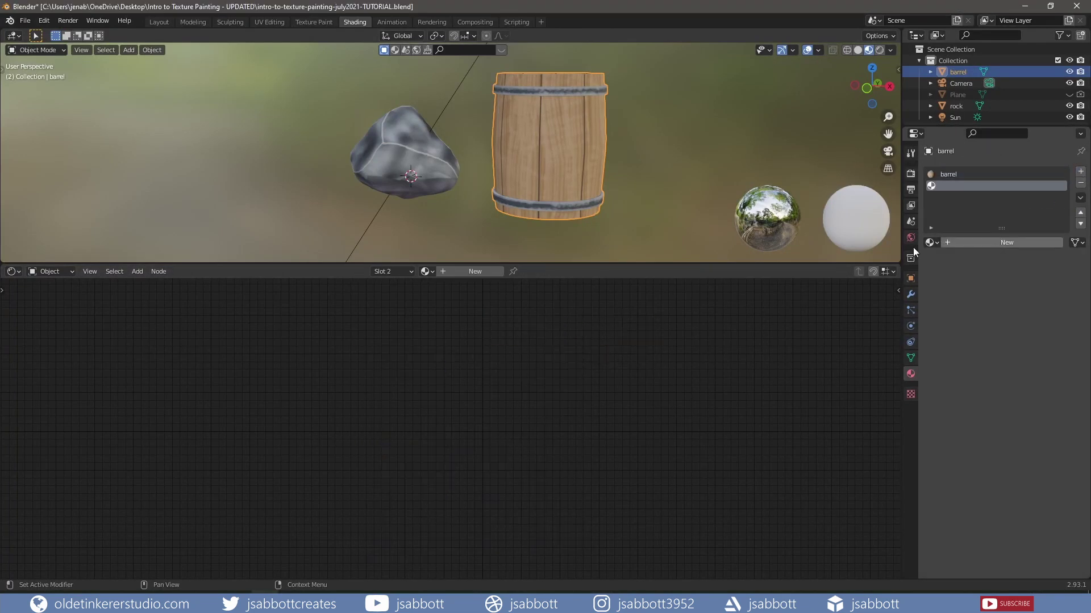
click(462, 270)
click(464, 271)
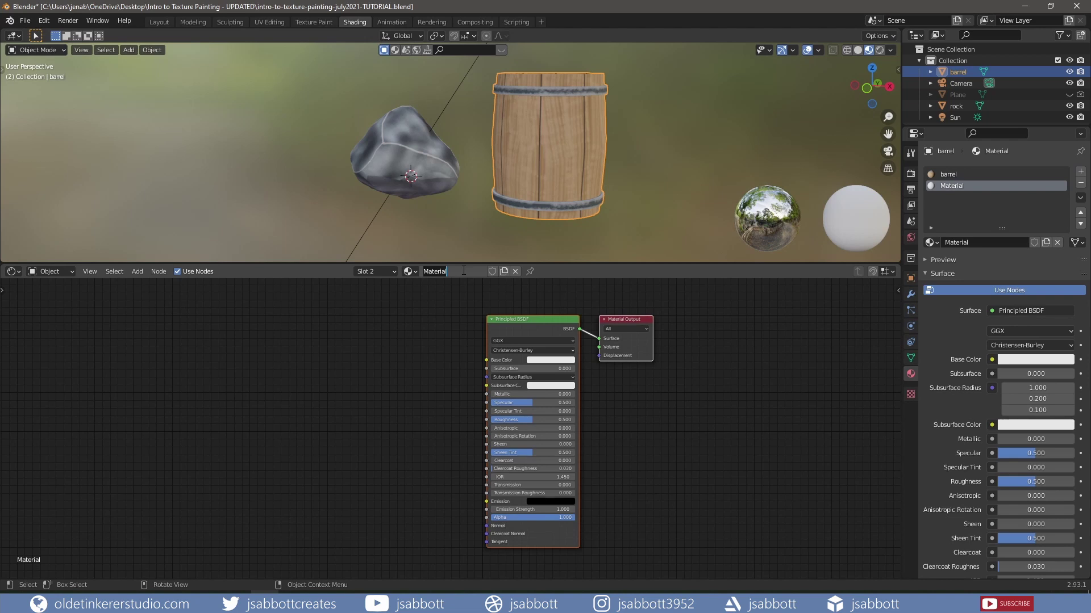
text(barrel-metallic)
key(Return)
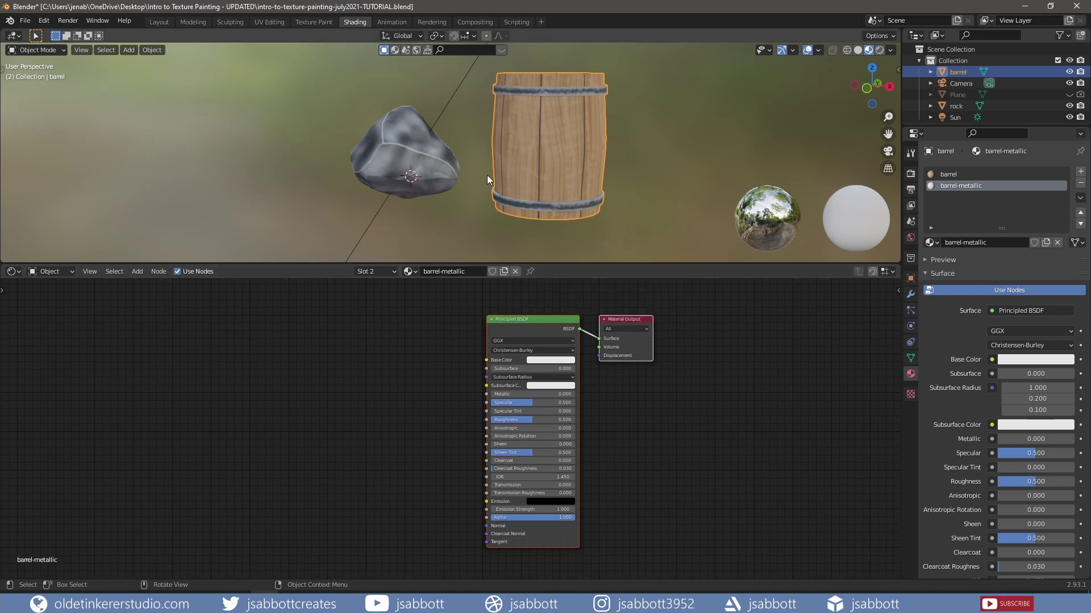
Select all faces of the barrel's upper and lower metal bands in Edit Mode
key(Tab)
key(alt+a)
middle_drag(552, 126, 532, 179)
key(3)
click(553, 199)
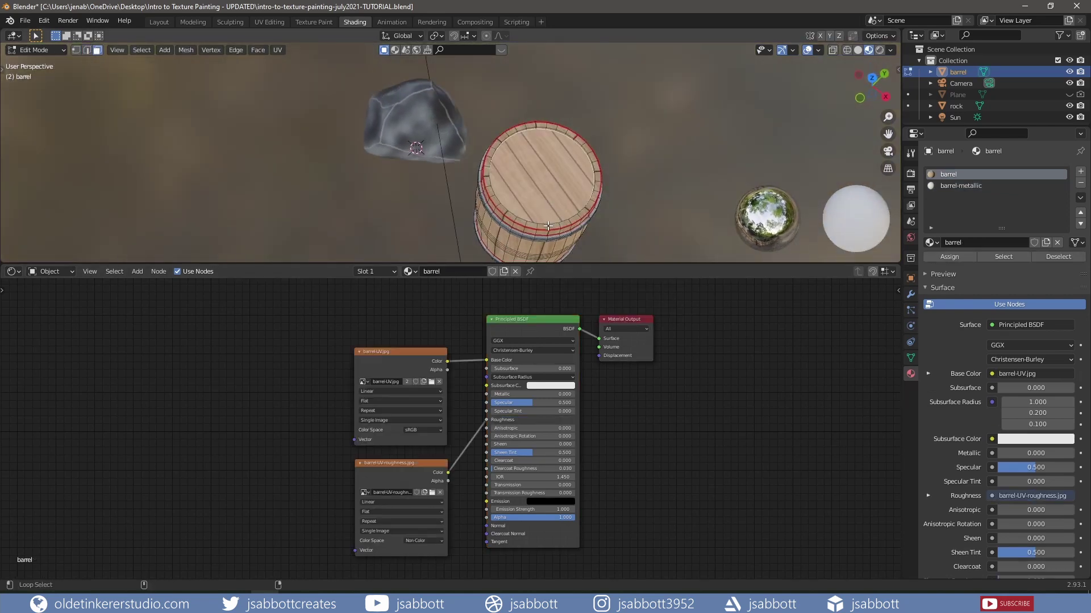
middle_drag(547, 226, 533, 85)
alt+click(535, 177)
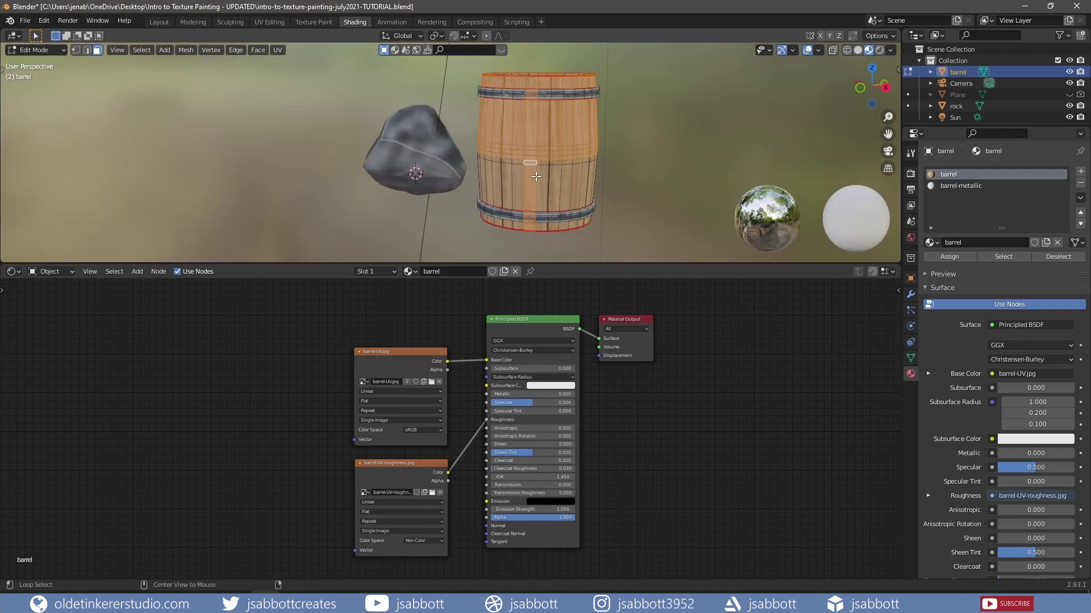
key(ctrl+z)
alt+shift+click(537, 185)
alt+shift+click(537, 224)
mouse_move(537, 223)
middle_down()
mouse_move(552, 105)
mouse_move(538, 211)
middle_up()
alt+shift+click(546, 94)
shift+click(540, 125)
key(ctrl+i)
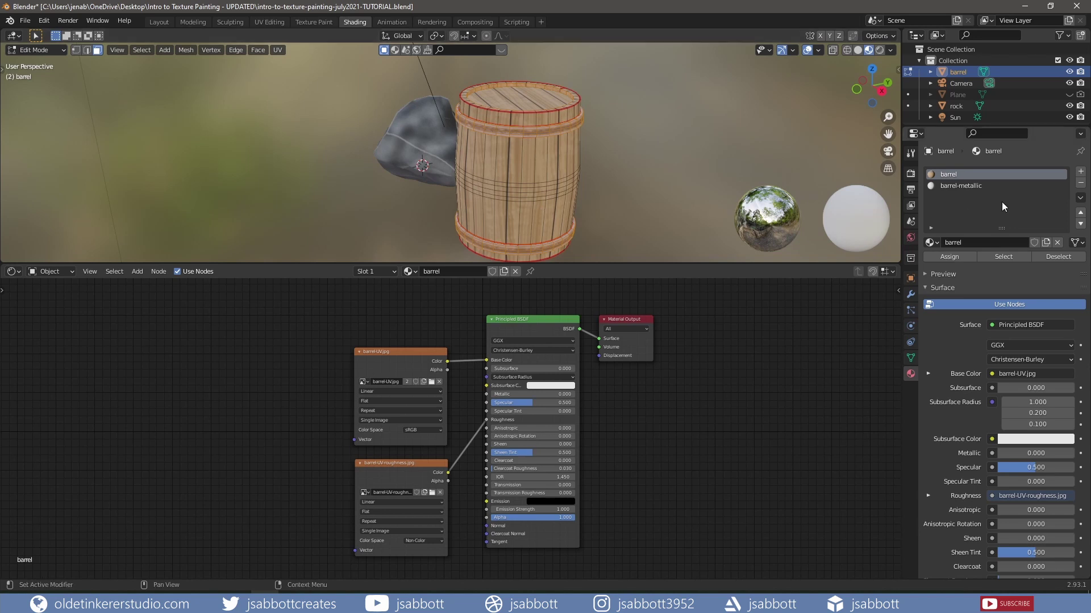
Assign the barrel-metallic material to the faces of both metal bands
click(961, 186)
click(951, 262)
click(948, 175)
key(ctrl+i)
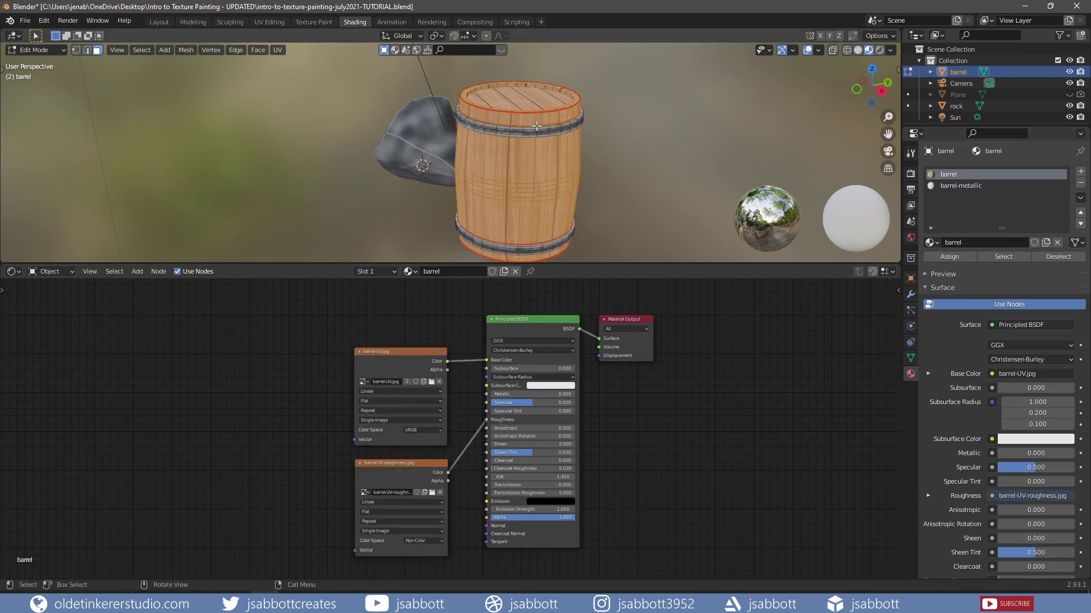
middle_drag(529, 179, 551, 166)
alt+shift+click(495, 179)
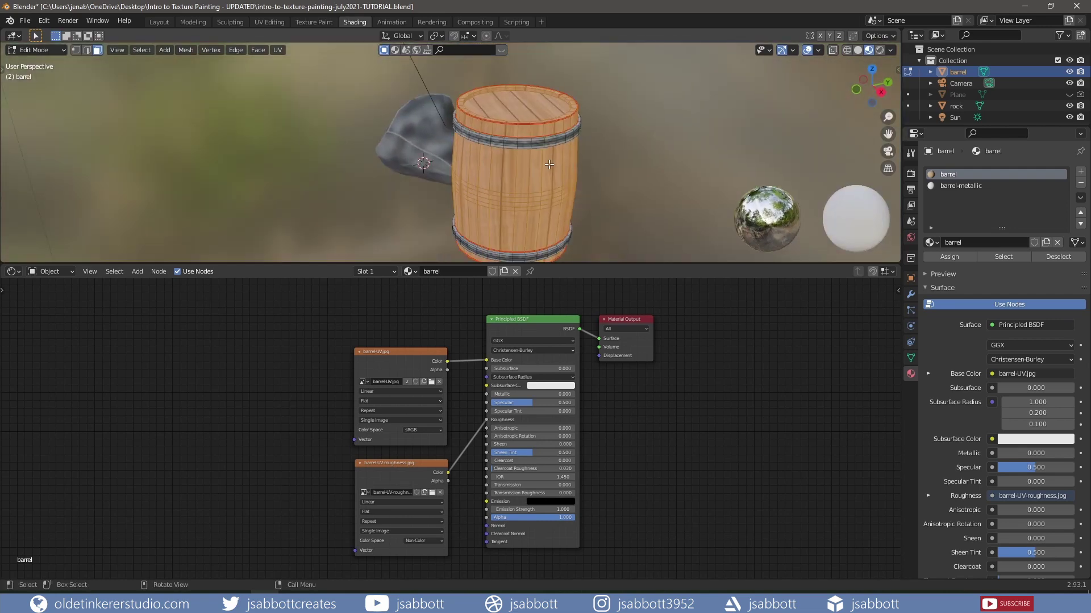
key(ctrl+i)
click(944, 185)
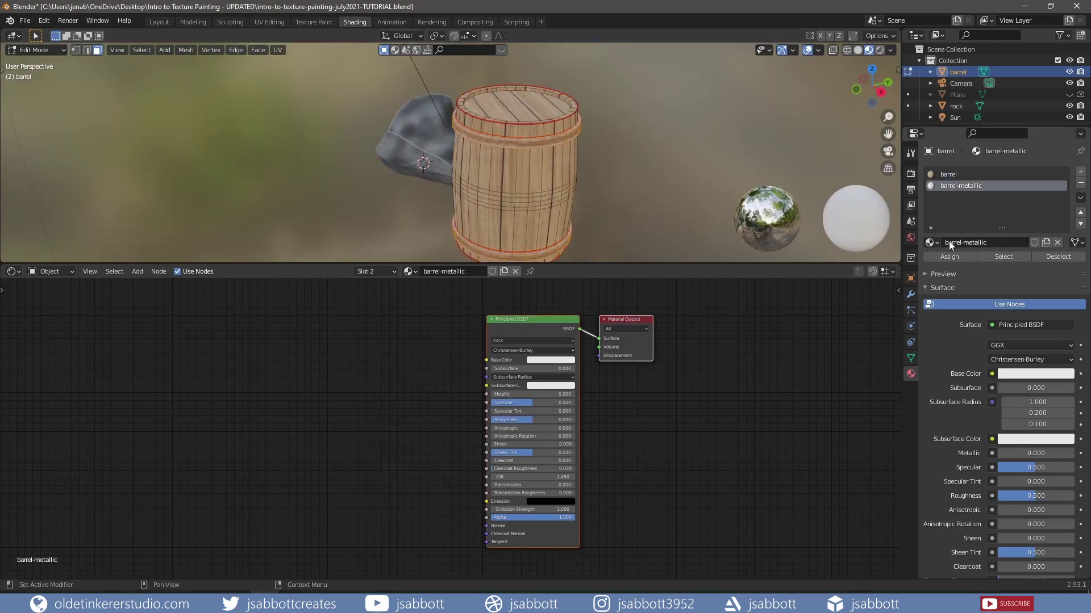
click(949, 257)
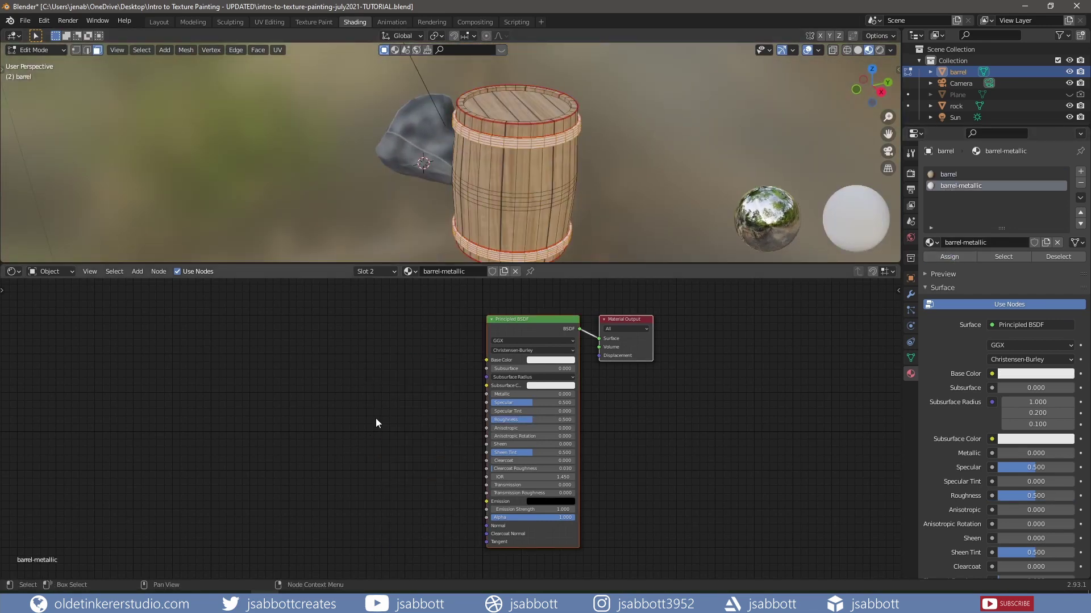
Add an Image Texture node with barrel-UV.jpg to the barrel-metallic material and link its Color to Base Color
key(shift+a)
mouse_move(376, 418)
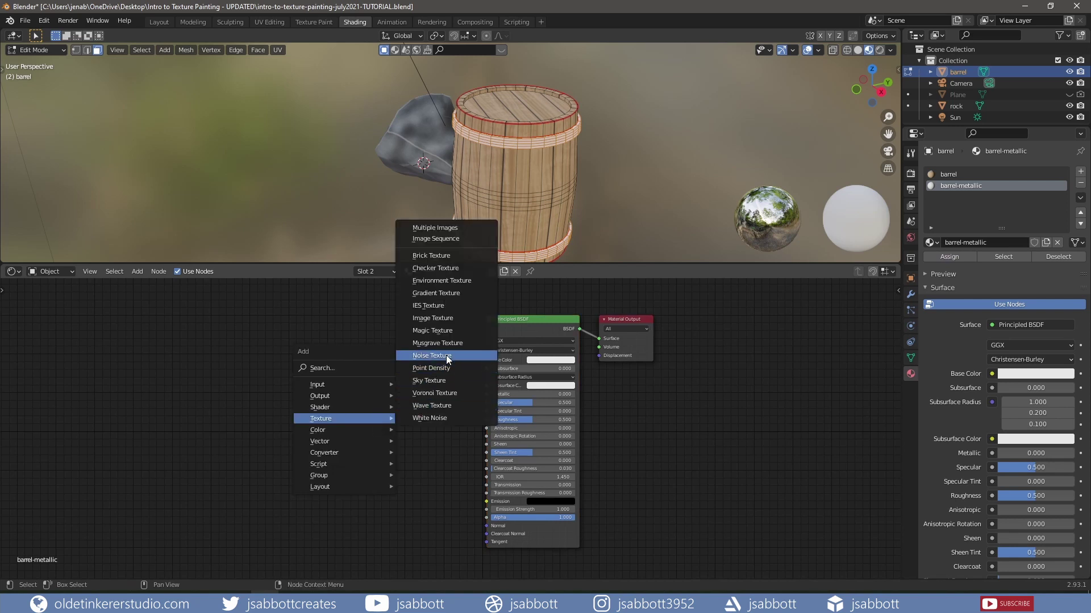
click(442, 320)
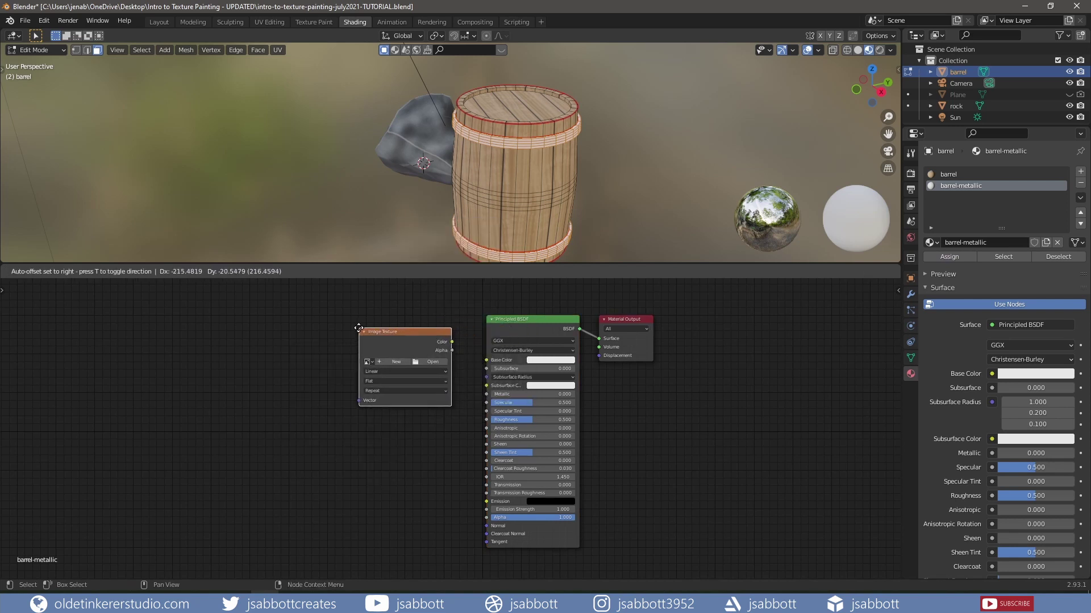
click(358, 328)
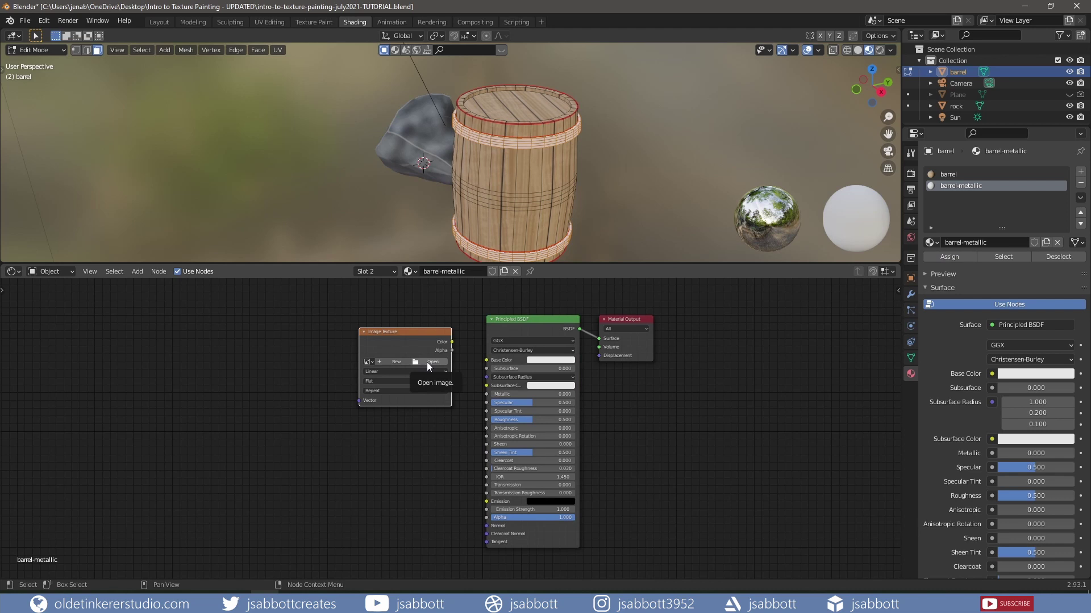
click(432, 362)
drag(452, 341, 486, 361)
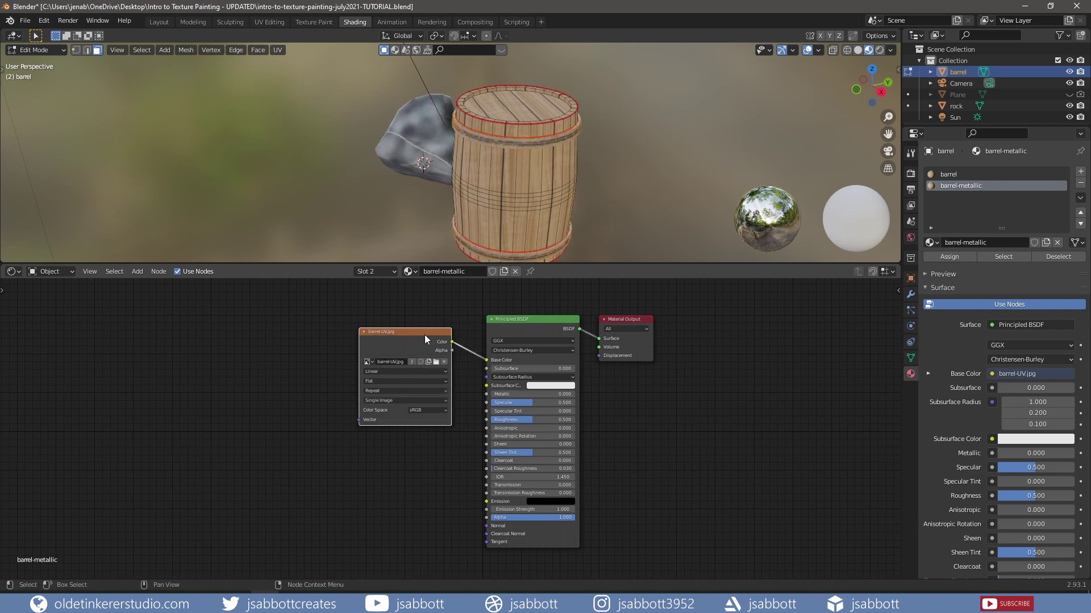
Duplicate the image node below the original, load barrel-UV-metalness.jpg in the copy, and set its color space to Non-Color
key(shift+d)
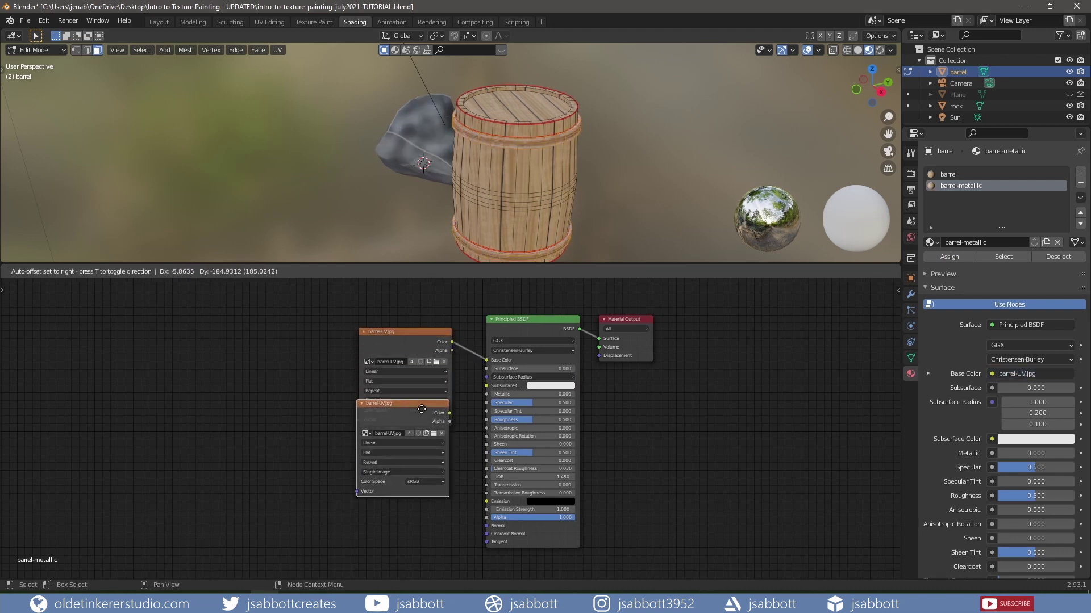
click(424, 437)
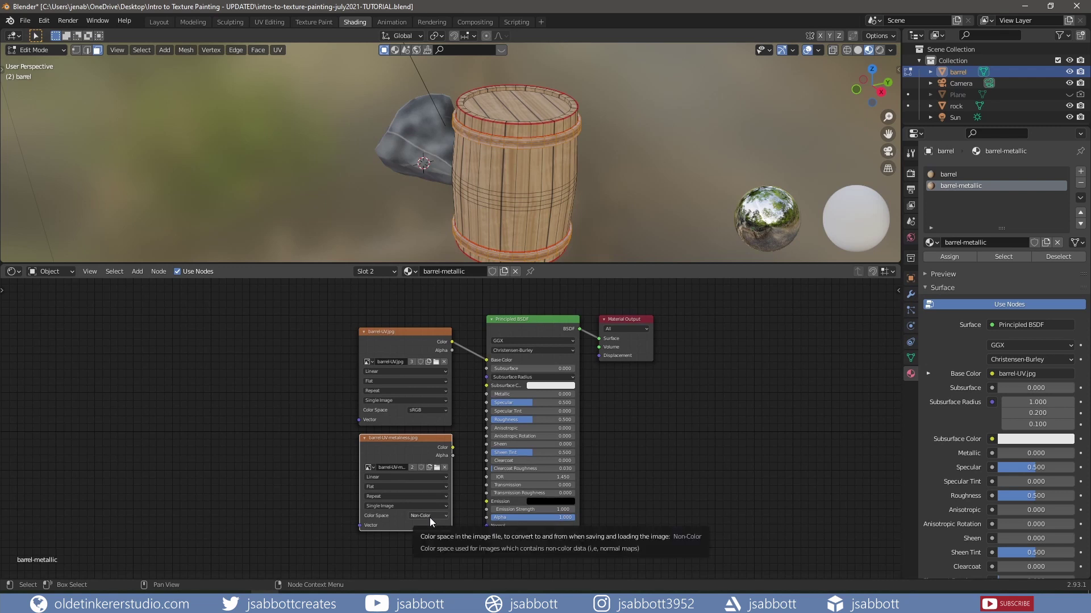
click(430, 517)
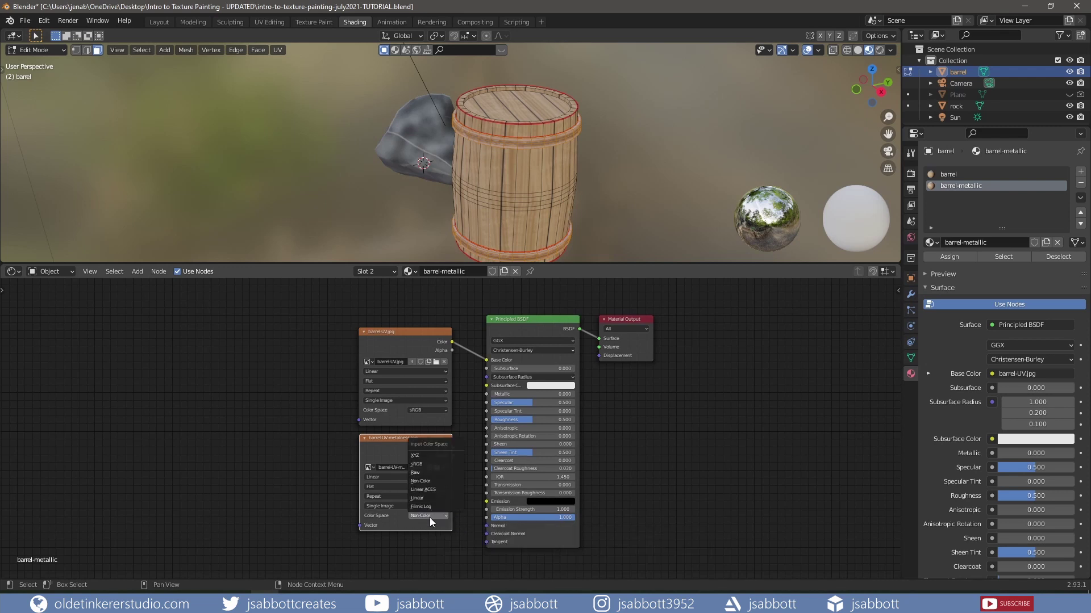
click(428, 481)
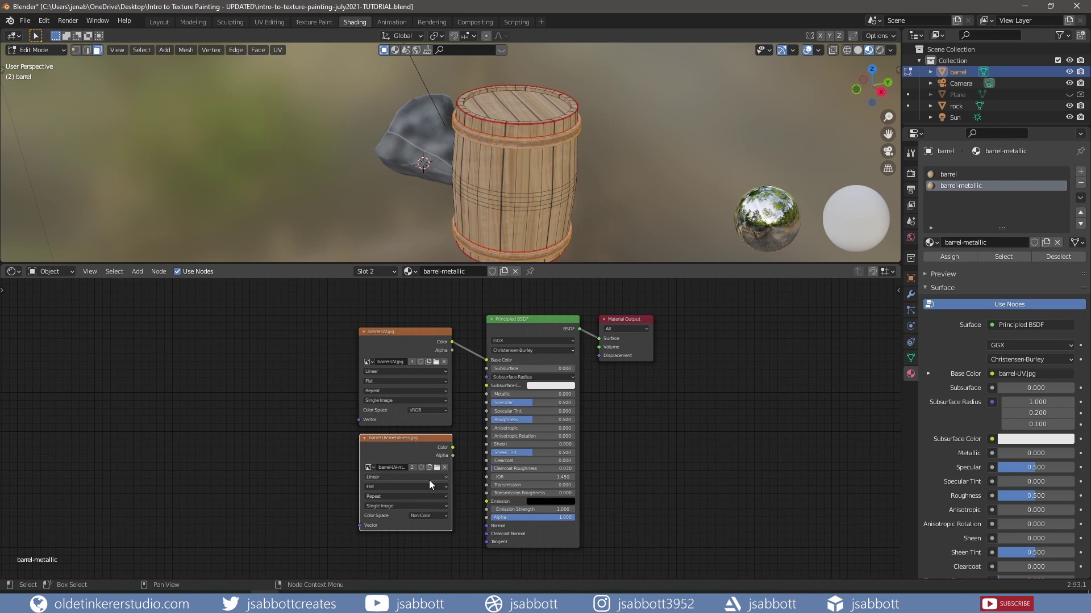
Set the barrel-metallic shader's Roughness to 0.7 and Metallic to 1
click(549, 420)
key(BackSpace)
key(Return)
click(547, 394)
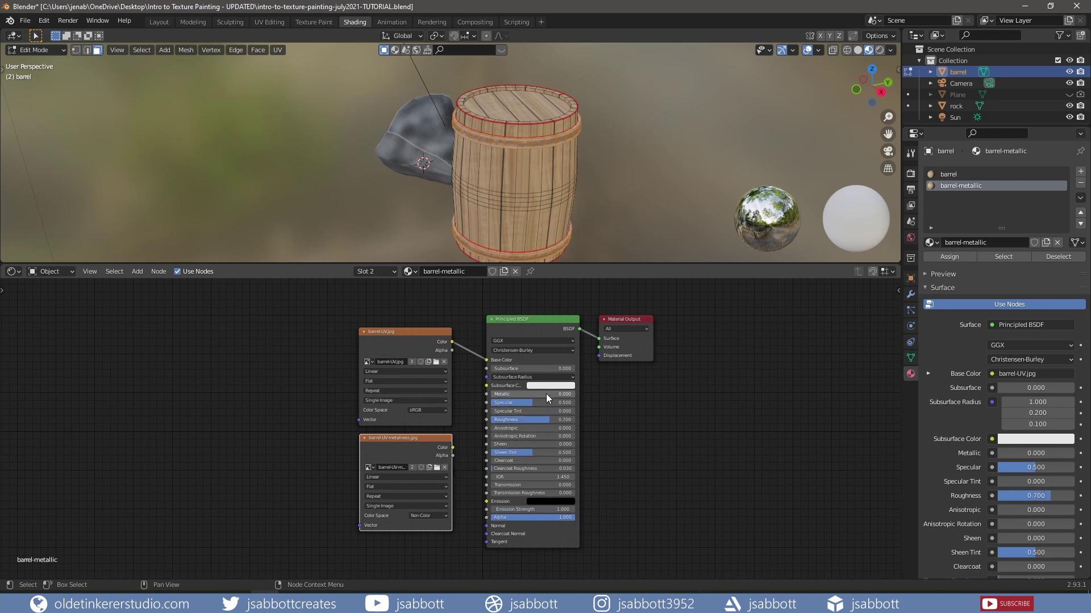
text(1)
key(Return)
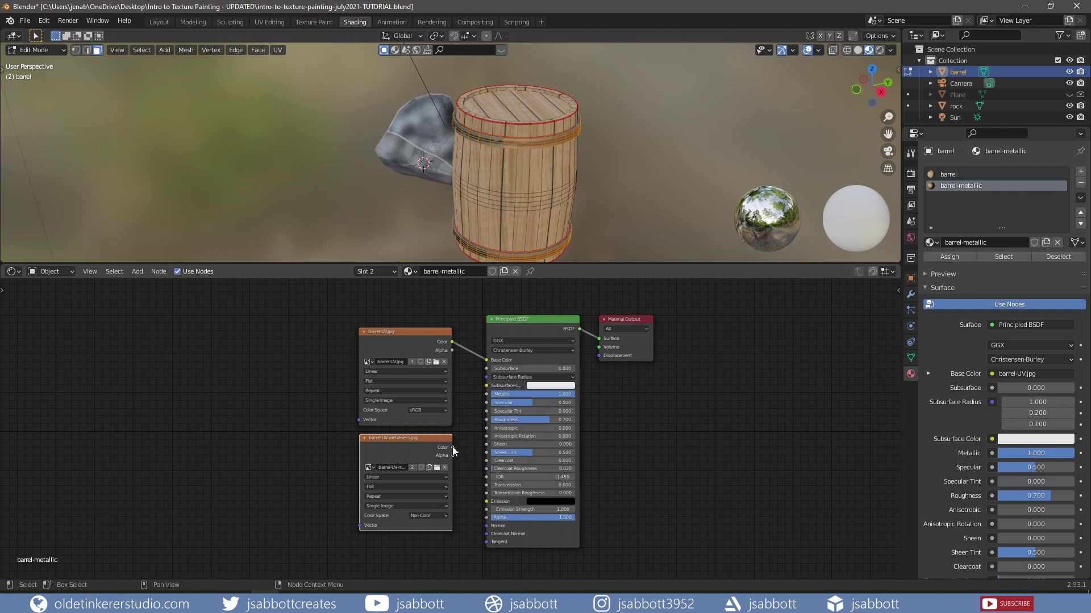
Link the metalness image's Color to the shader's Metallic input and return to Object Mode to inspect the barrel
drag(453, 448, 488, 393)
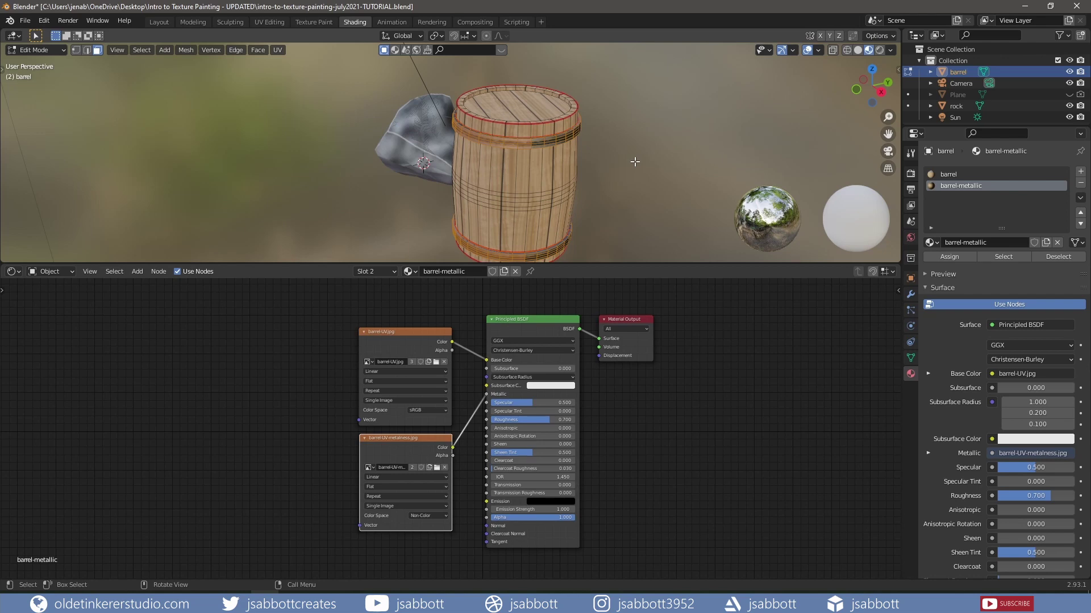
key(Tab)
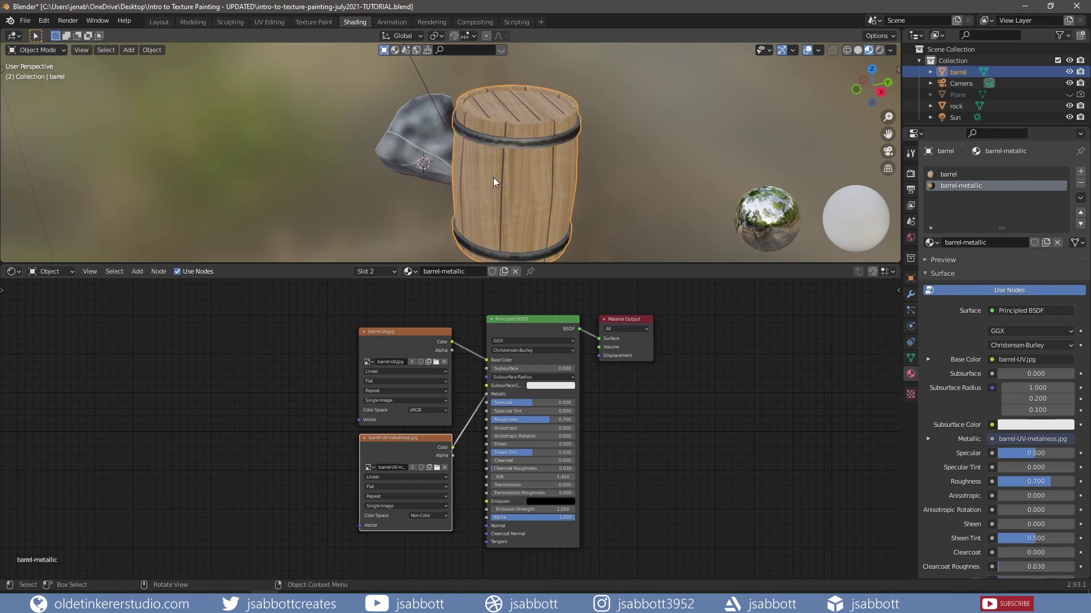
middle_drag(493, 177, 549, 156)
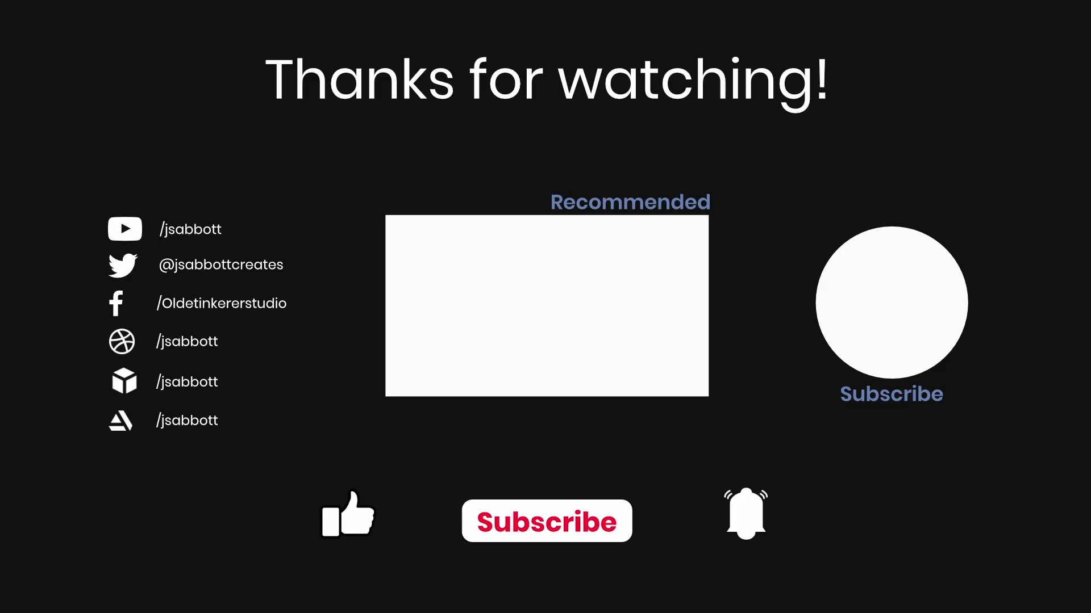